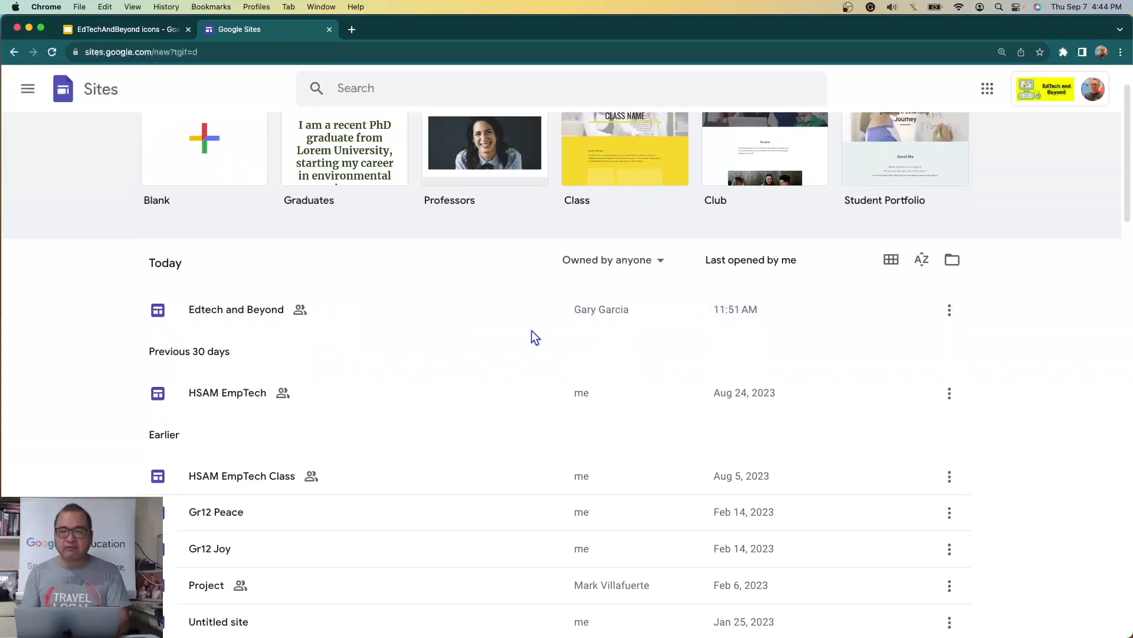
Look over the Sites home page, then close its tab.
scroll(410, 332, "down", 10)
scroll(411, 332, "down", 6)
scroll(409, 330, "up", 20)
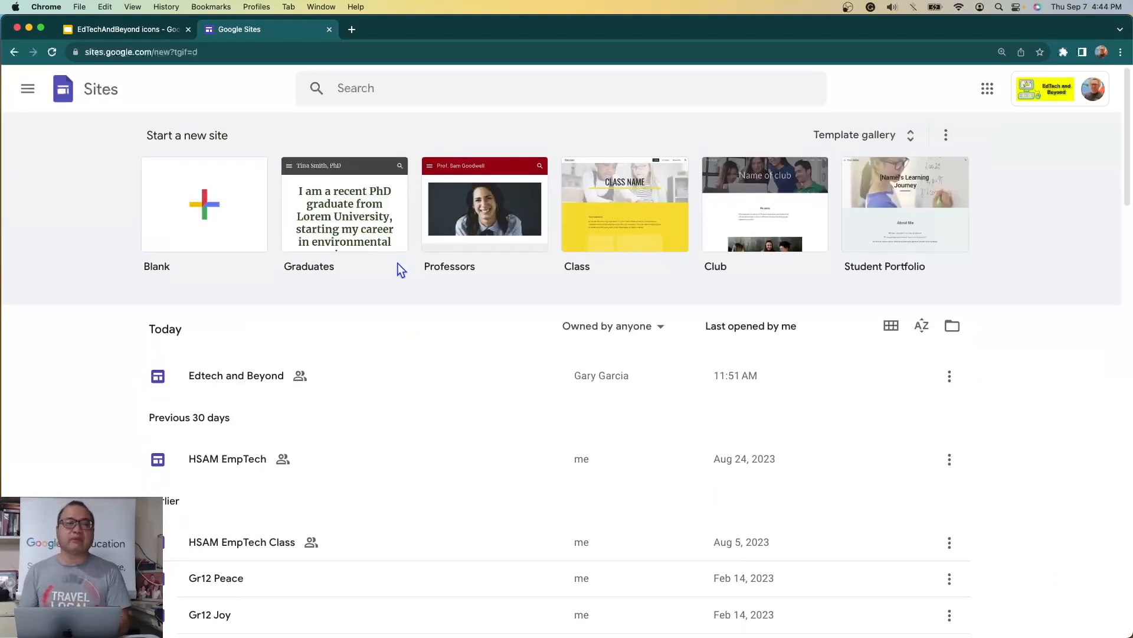
left_click(329, 29)
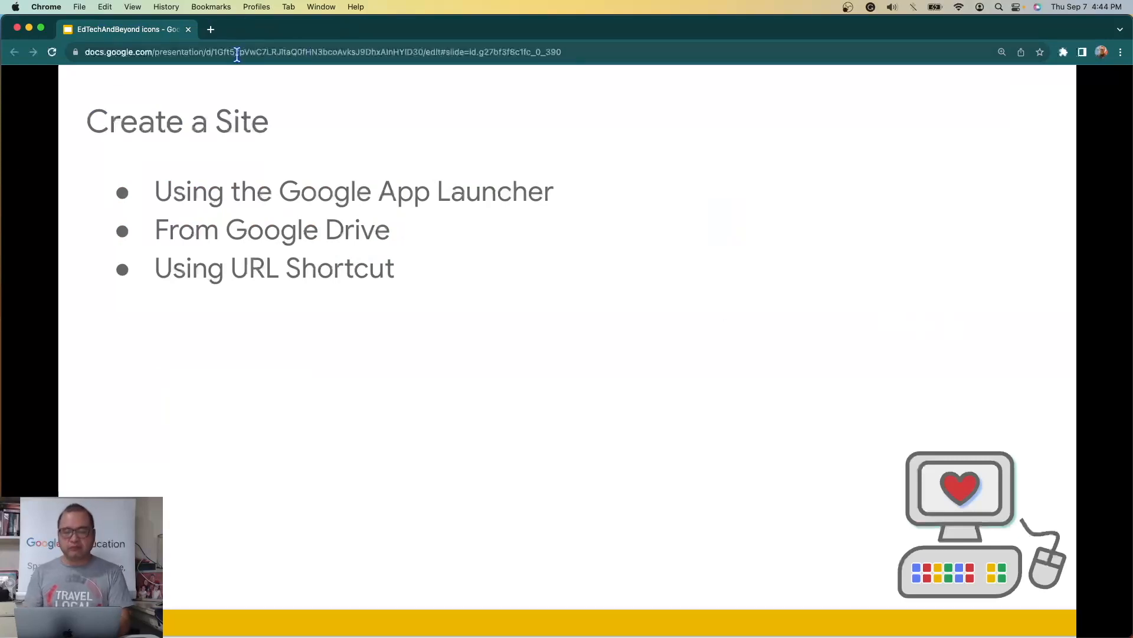
Open Google Drive in a new browser tab by entering 'drive' in the address bar.
key("super+t")
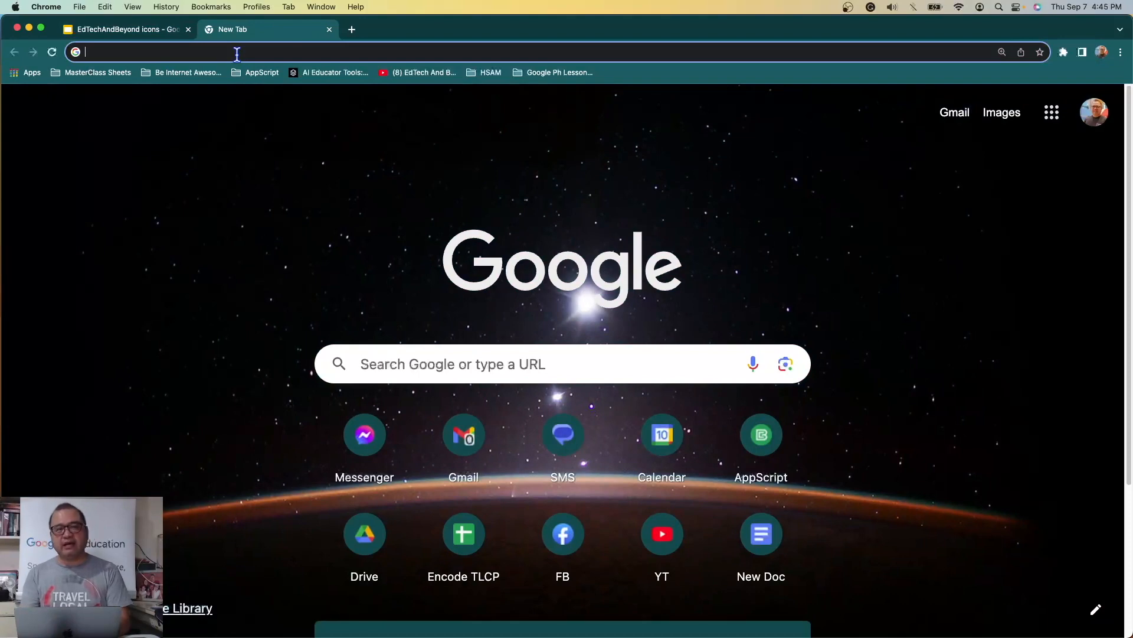
type("d")
key("BackSpace")
type("drive")
key("Return")
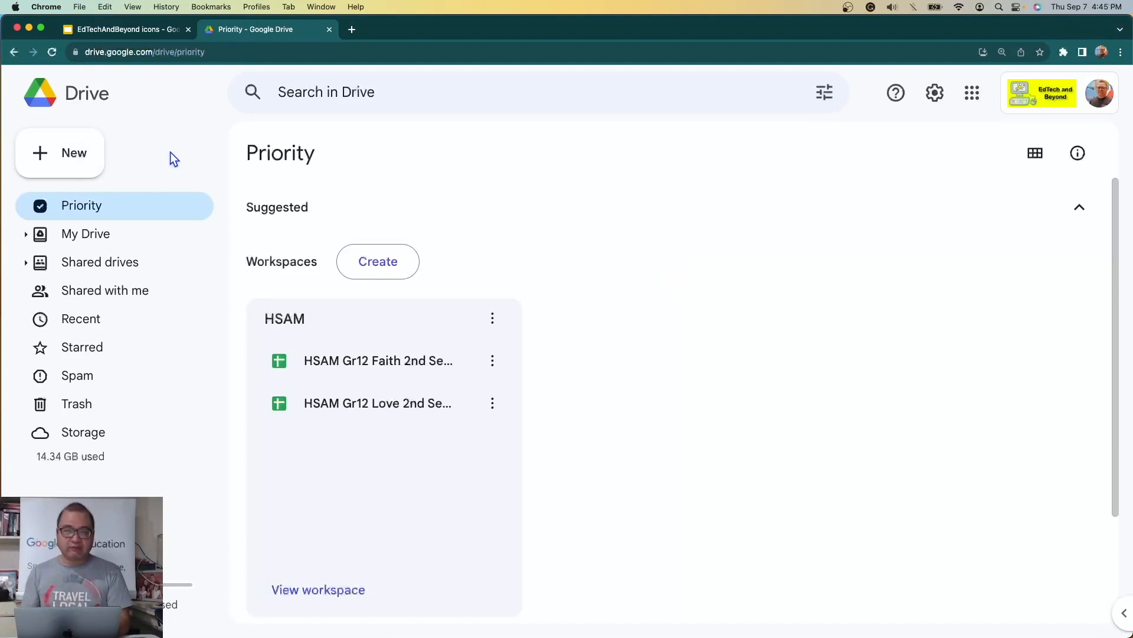
Create a blank Google Site from Drive's New > More menu, then close the Drive tab.
left_click(74, 152)
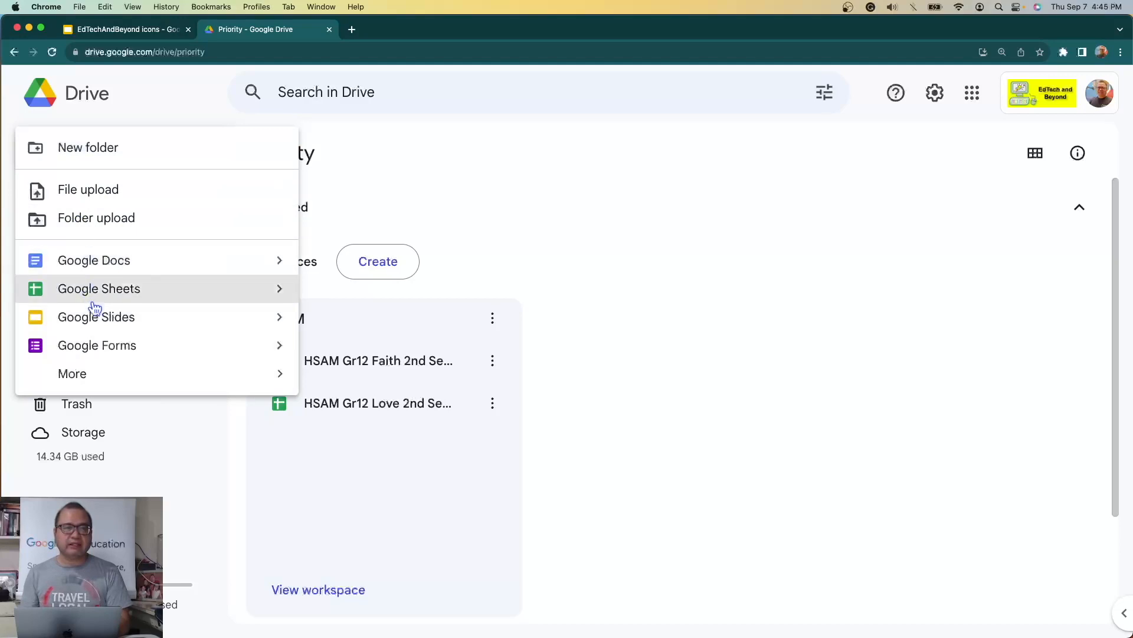
mouse_move(93, 376)
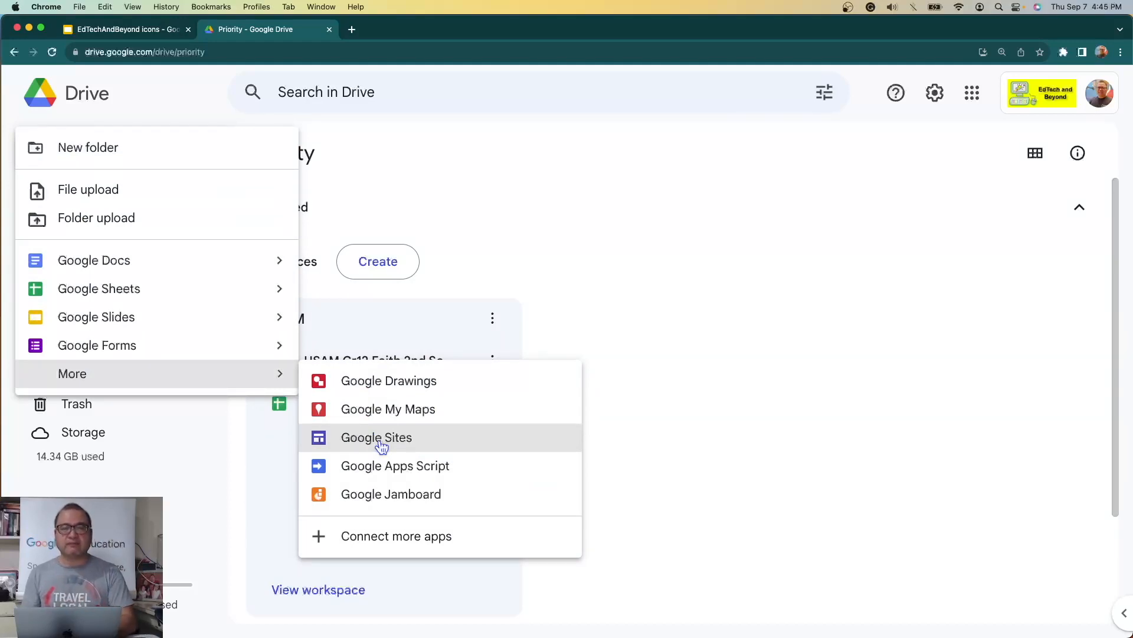
left_click(416, 444)
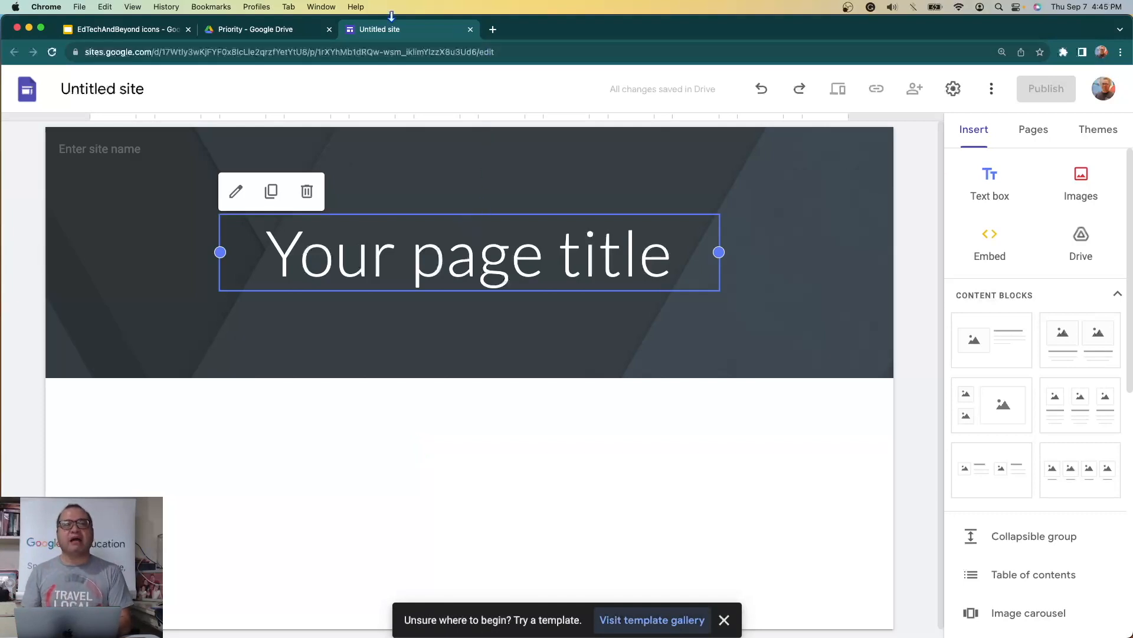
left_click(329, 30)
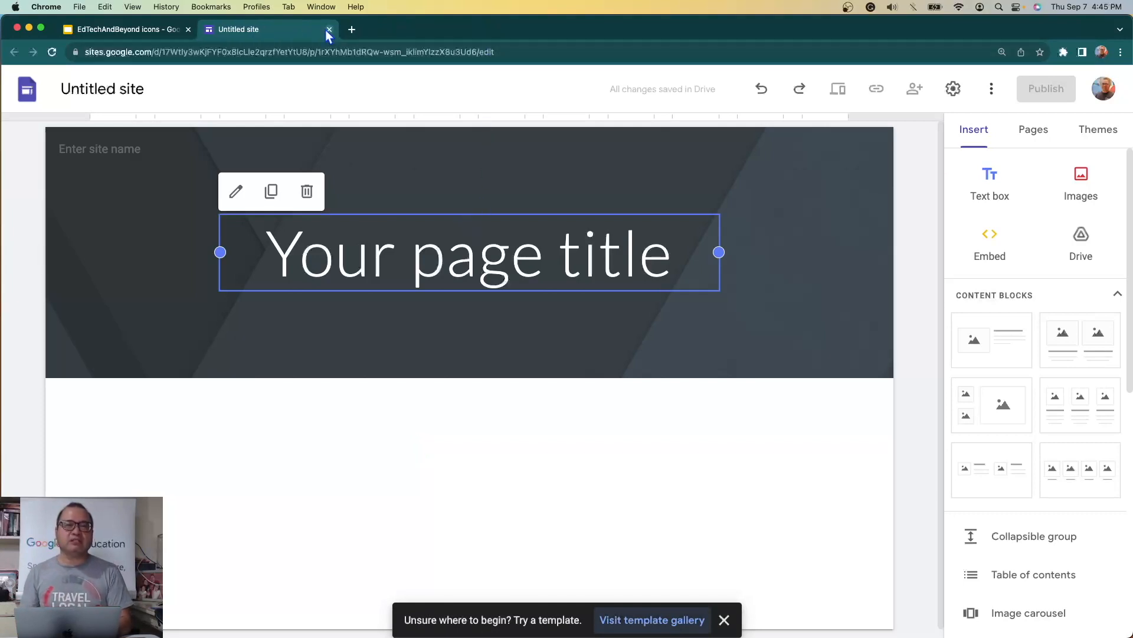
Close the first Untitled site tab and start another blank site at sites.new.
left_click(126, 30)
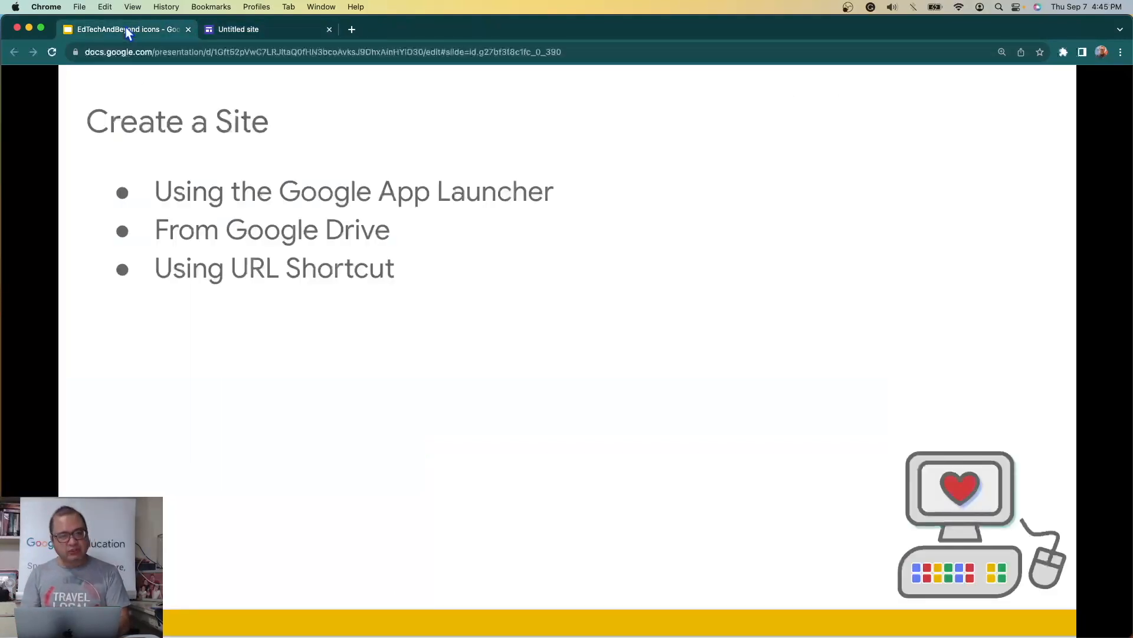
left_click(329, 30)
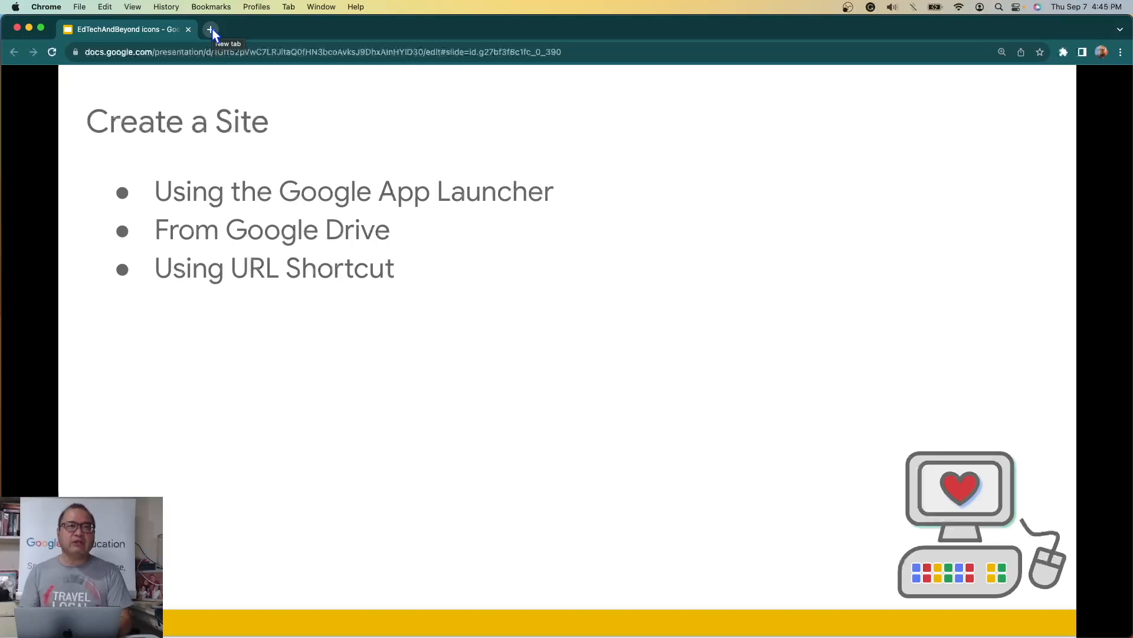
left_click(210, 29)
scroll(452, 357, "up", 5)
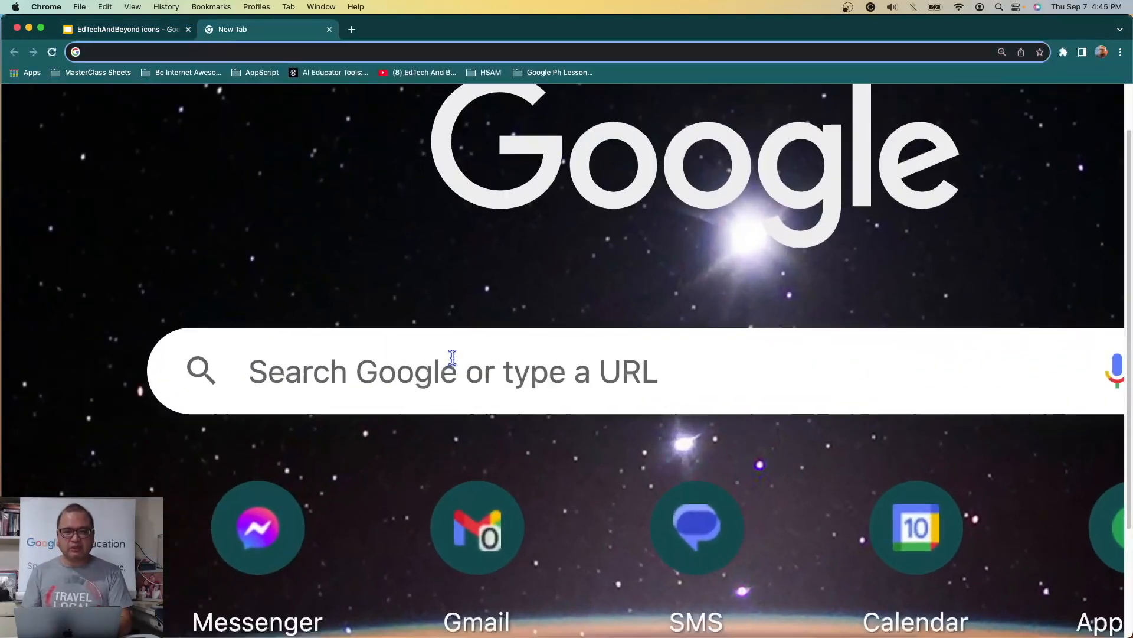
left_click(452, 357)
type("sites.new")
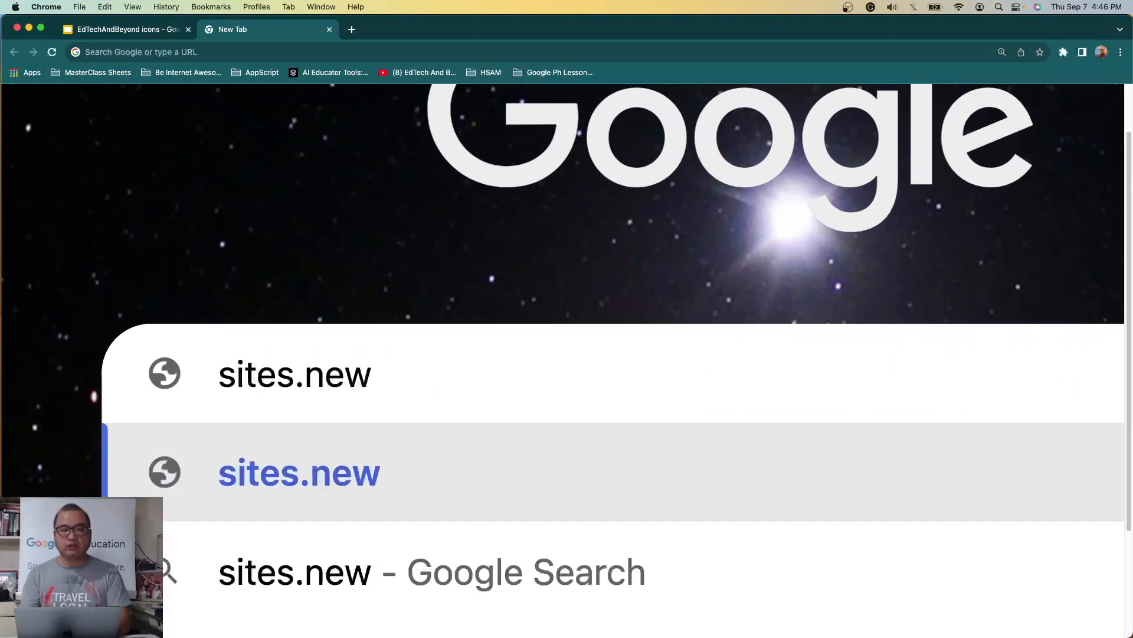
key("Return")
scroll(556, 314, "down", 3)
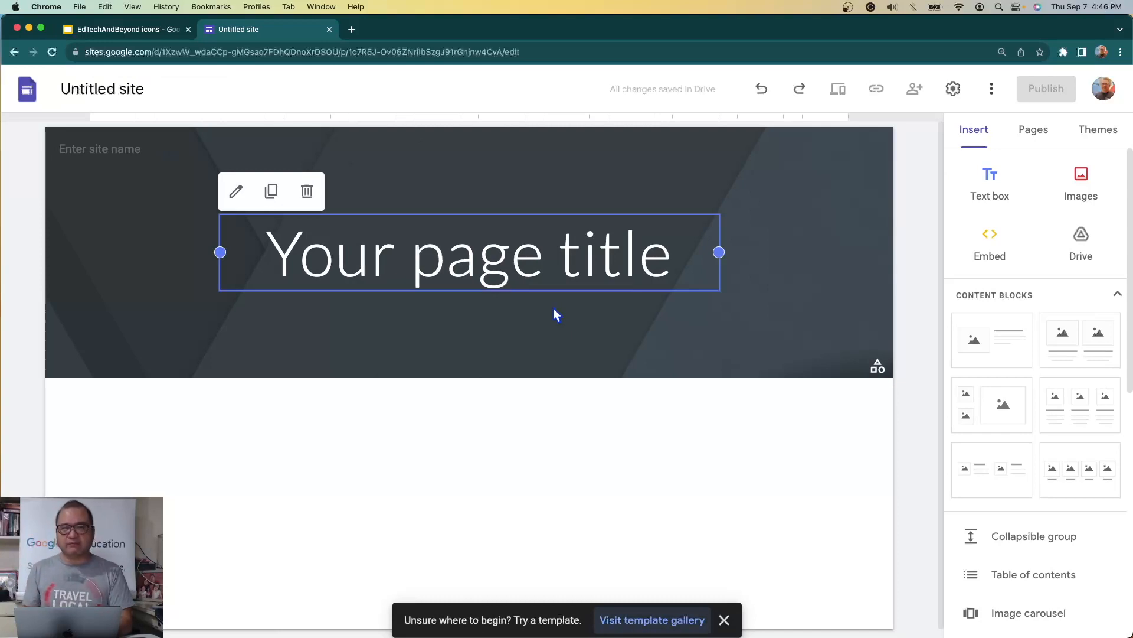
Show the Insert Objects slide in the EdTechAndBeyond presentation.
mouse_move(473, 255)
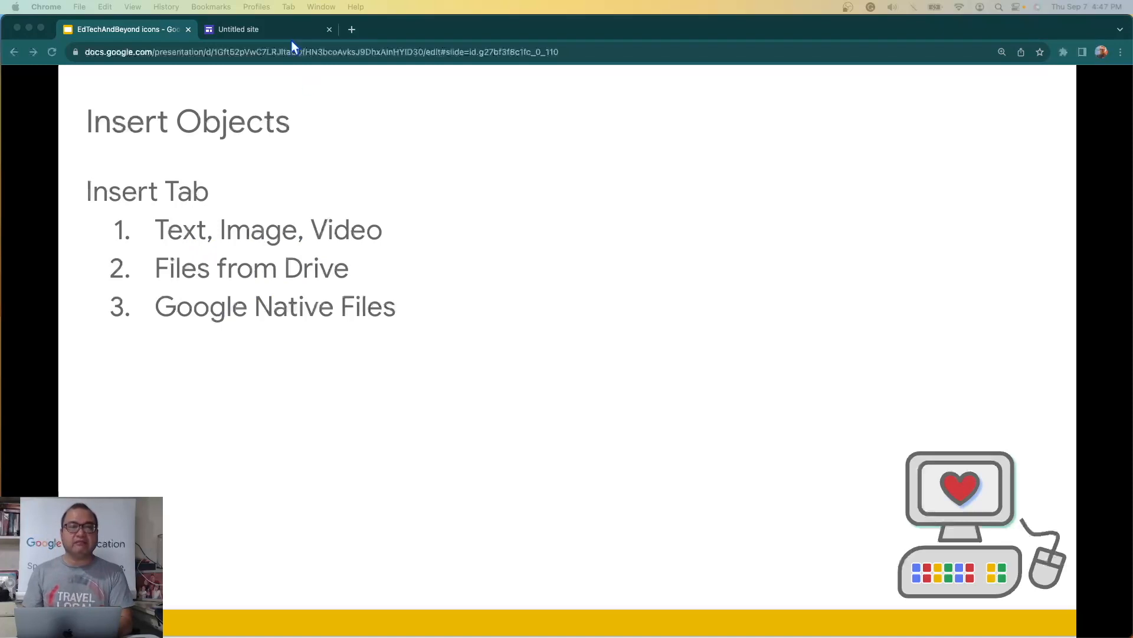
Go back to the Untitled site editor and zoom the browser in.
left_click(266, 35)
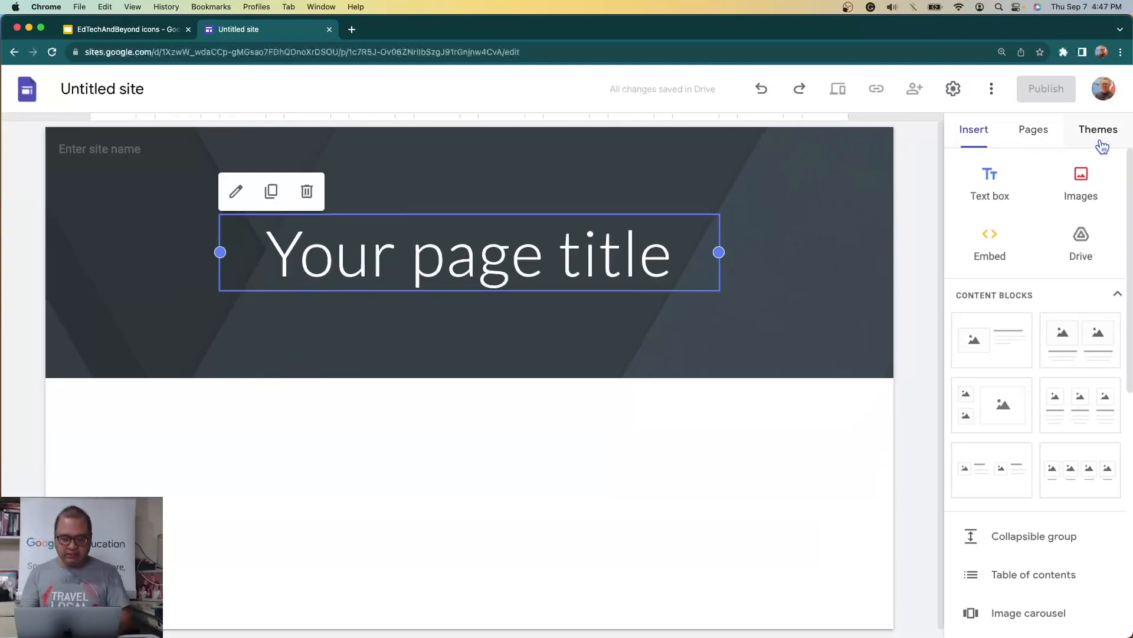
key("super+equal")
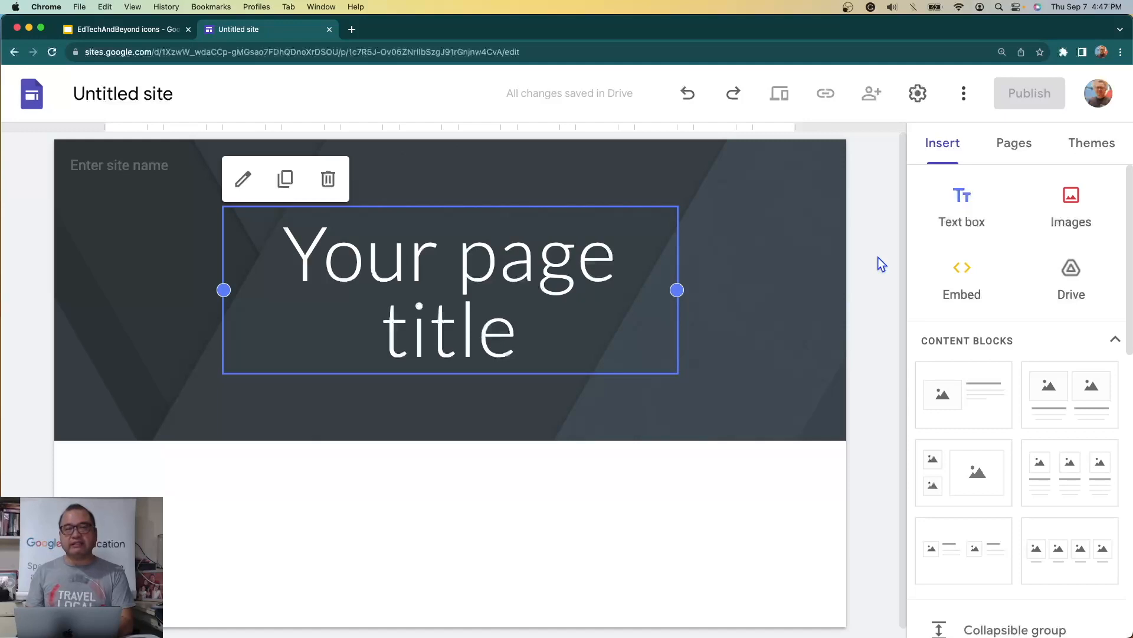
Name the site 'EdTech Demo on Site', then replace that name with 'ePortfolio'.
left_click(117, 93)
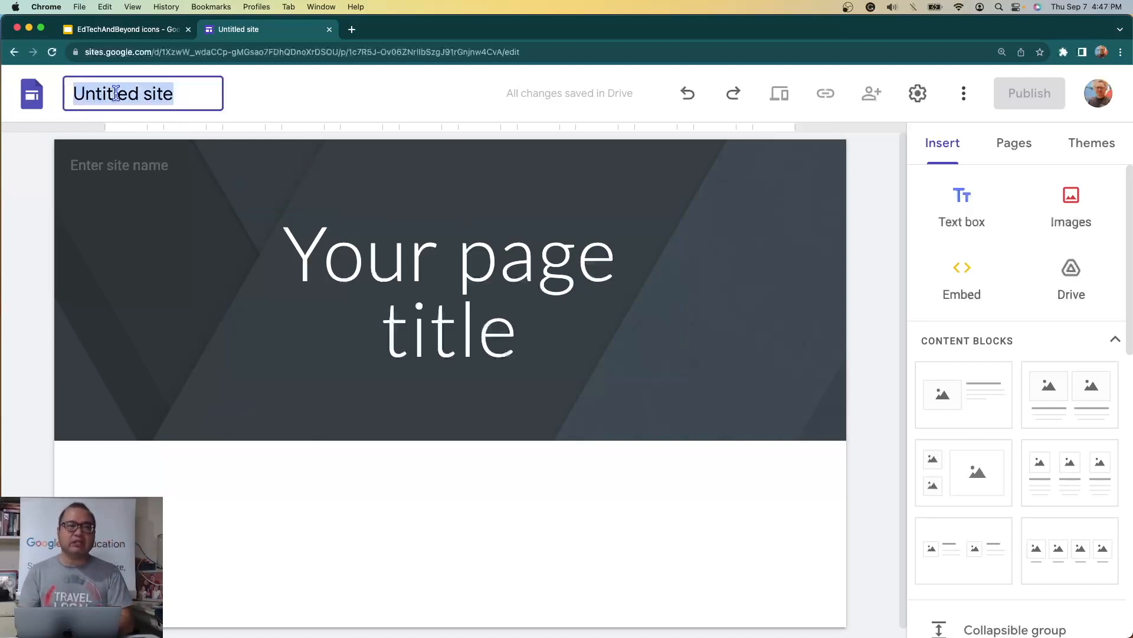
type("E")
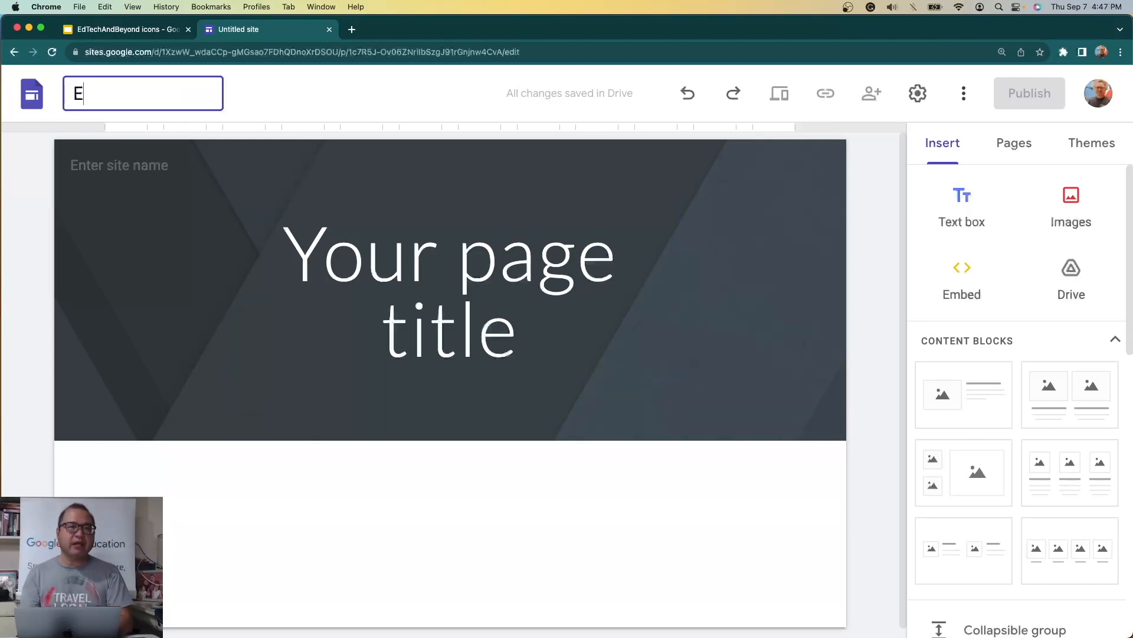
type("dTech D")
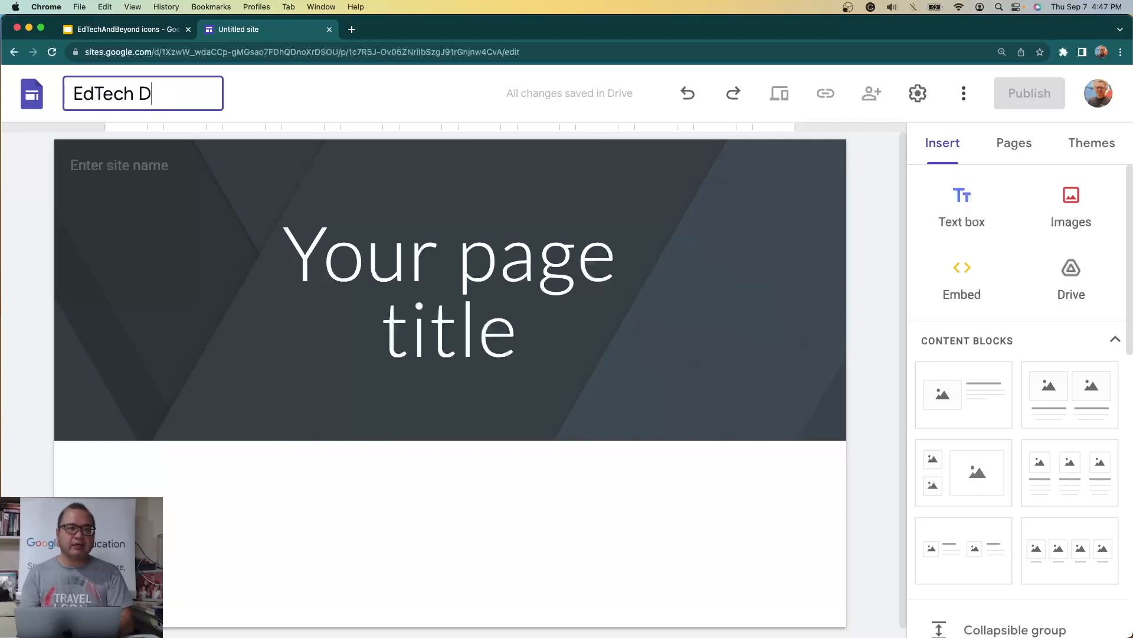
type("emo on Site")
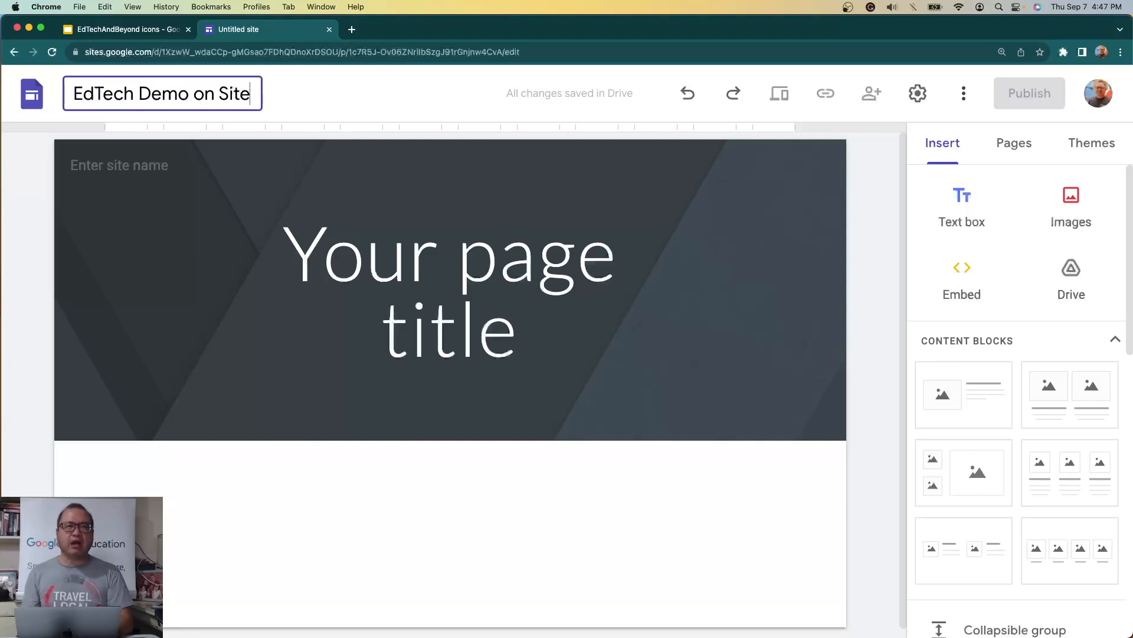
key("super+a")
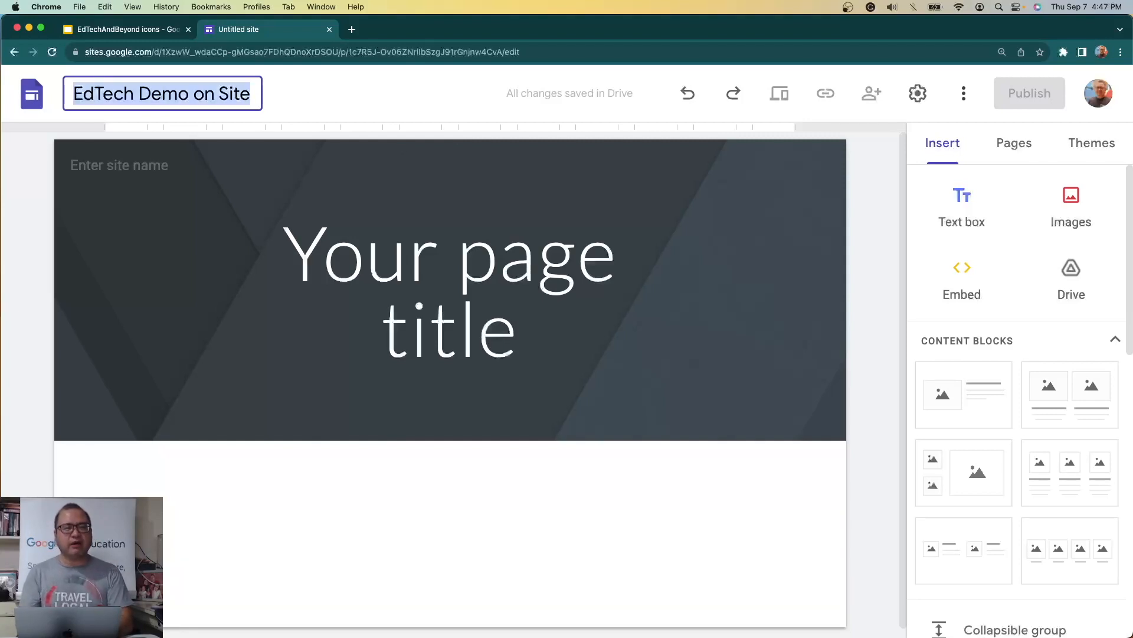
type("ePortfo")
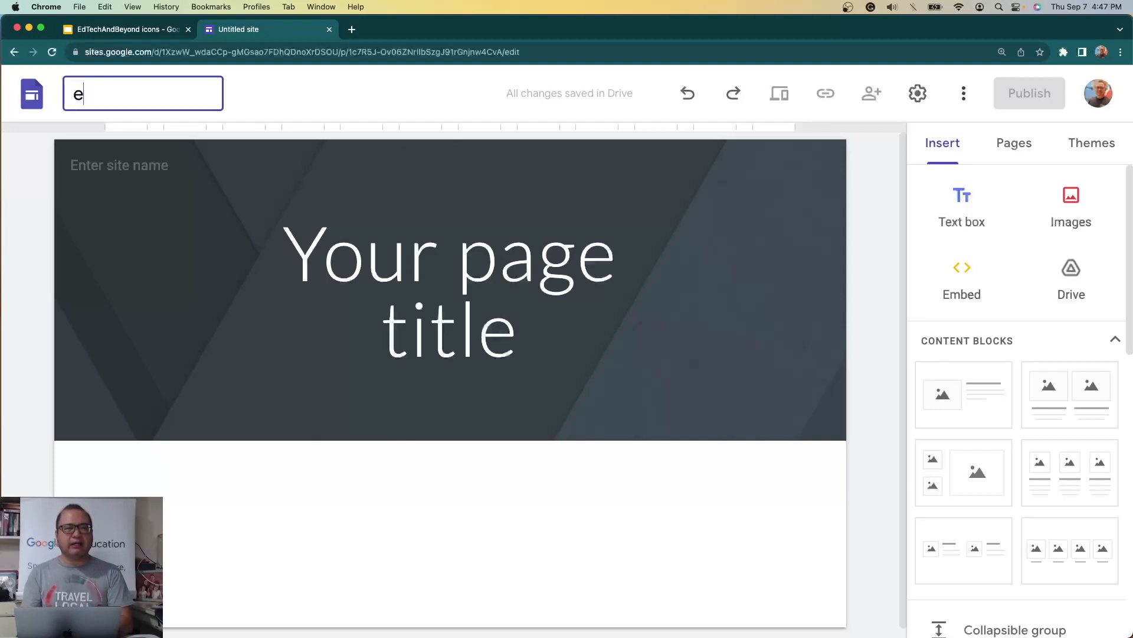
type("lio")
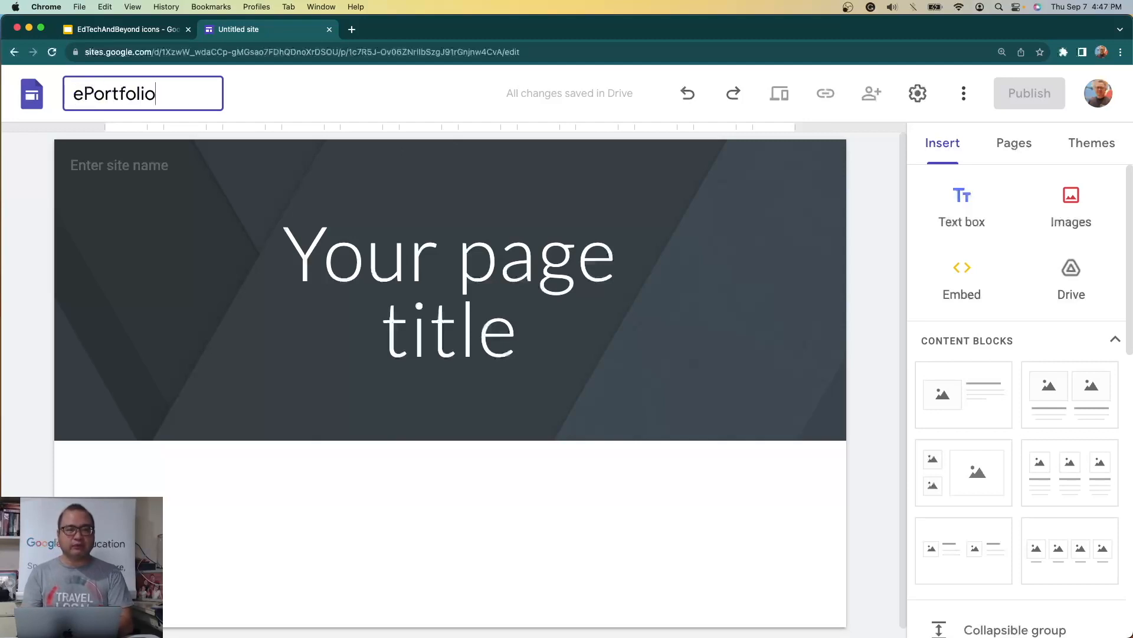
left_click(282, 227)
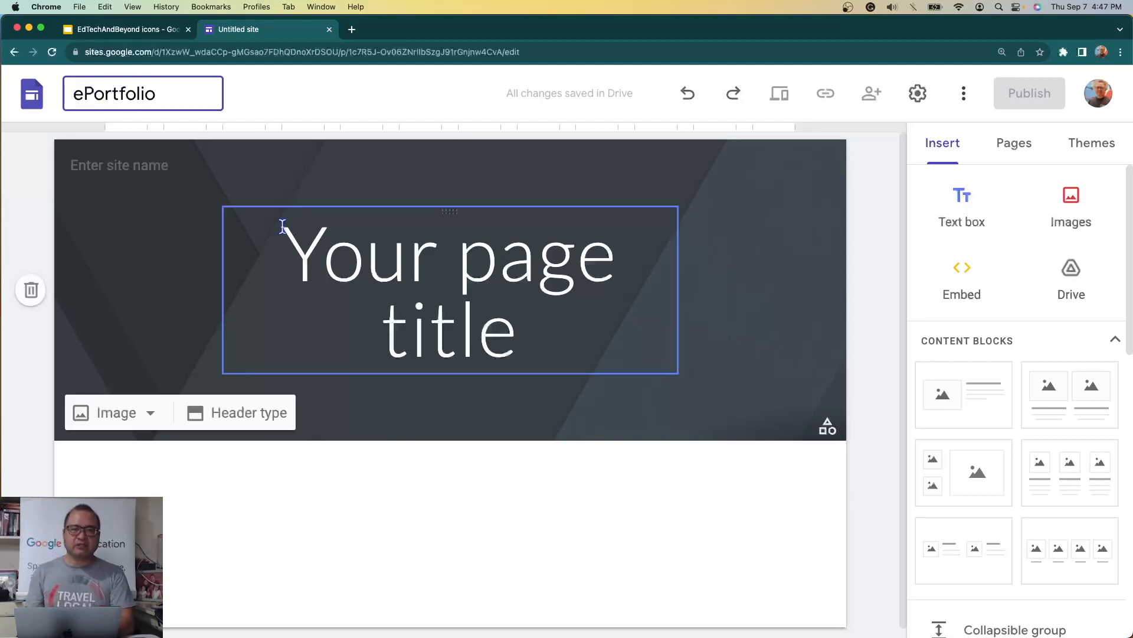
left_click(373, 255)
Select the 'Your page title' text and widen the title box on both sides.
key("super+a")
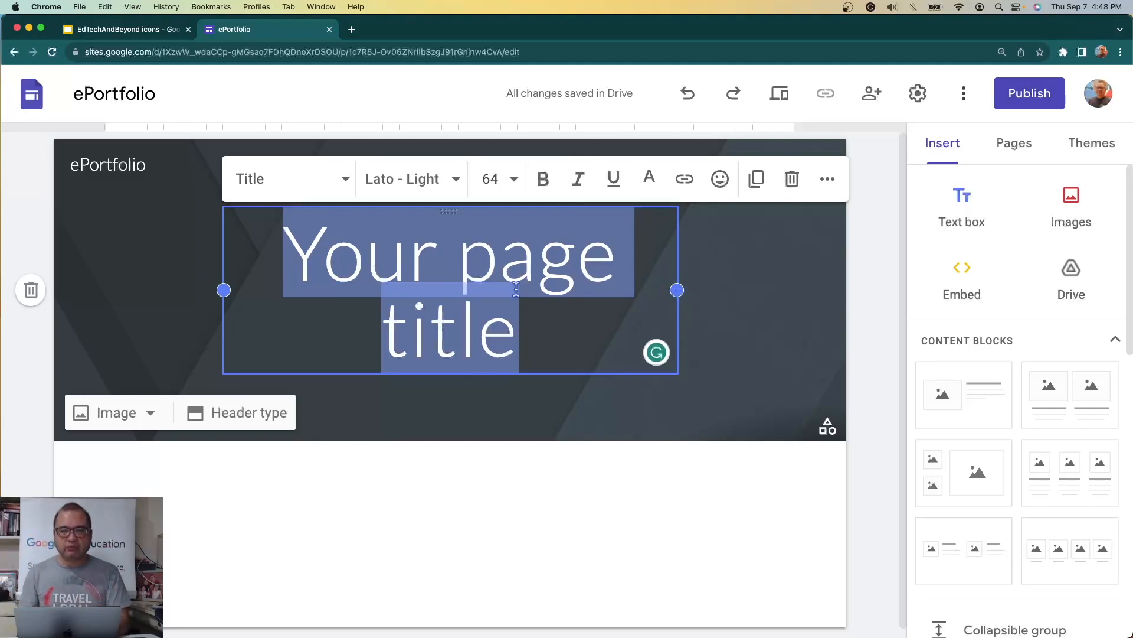
double_click(446, 274)
triple_click(446, 274)
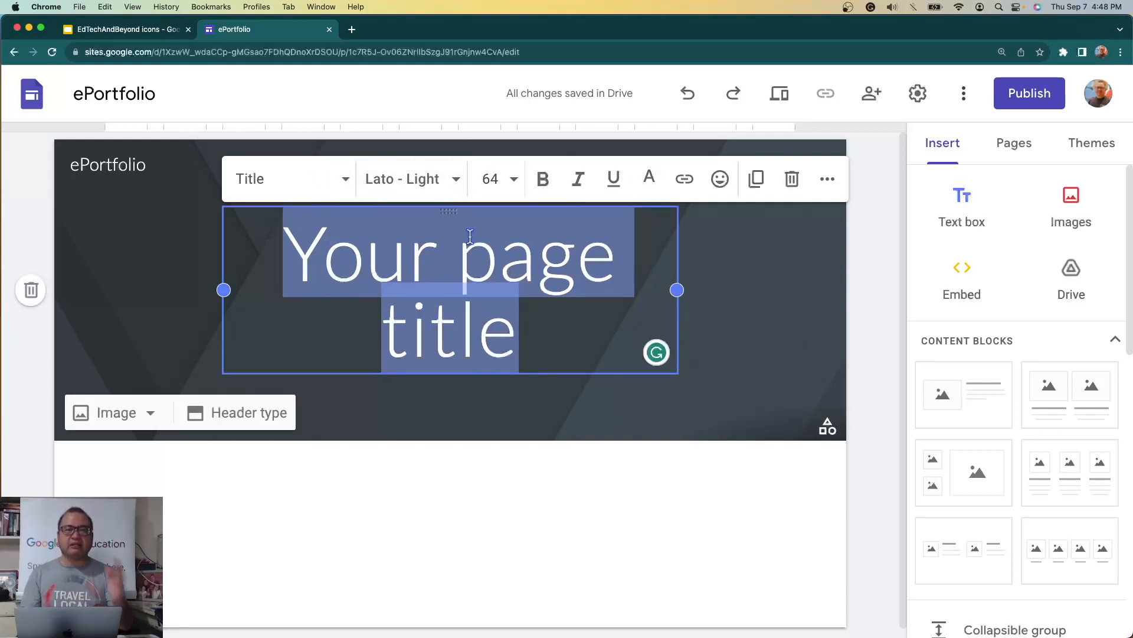
left_click(343, 189)
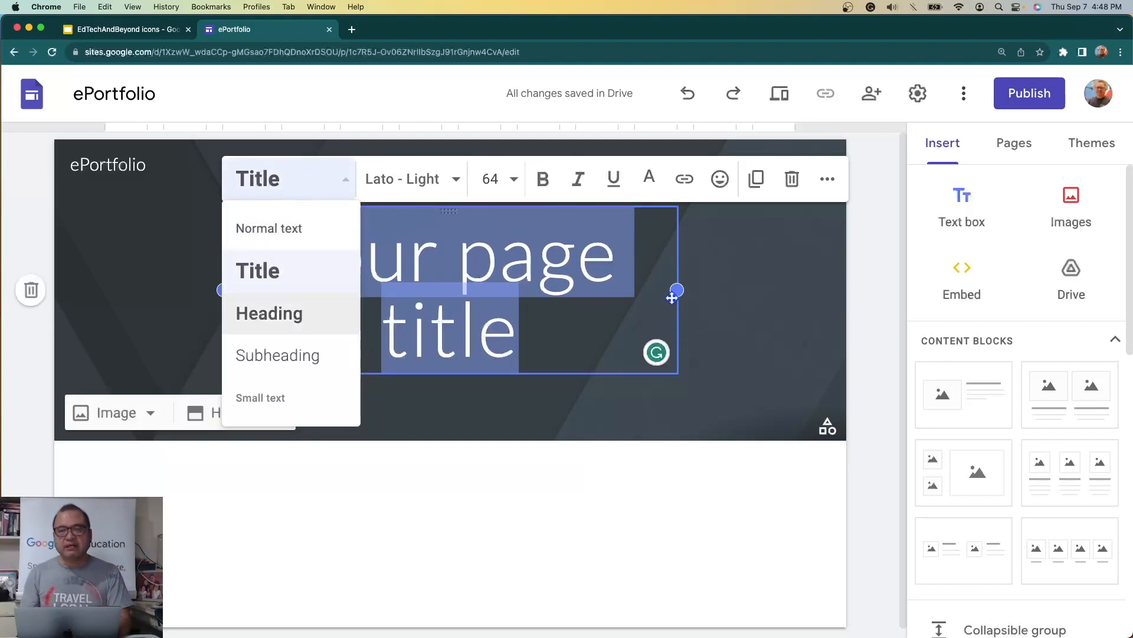
left_click_drag(672, 298, 795, 290)
left_click_drag(222, 290, 105, 289)
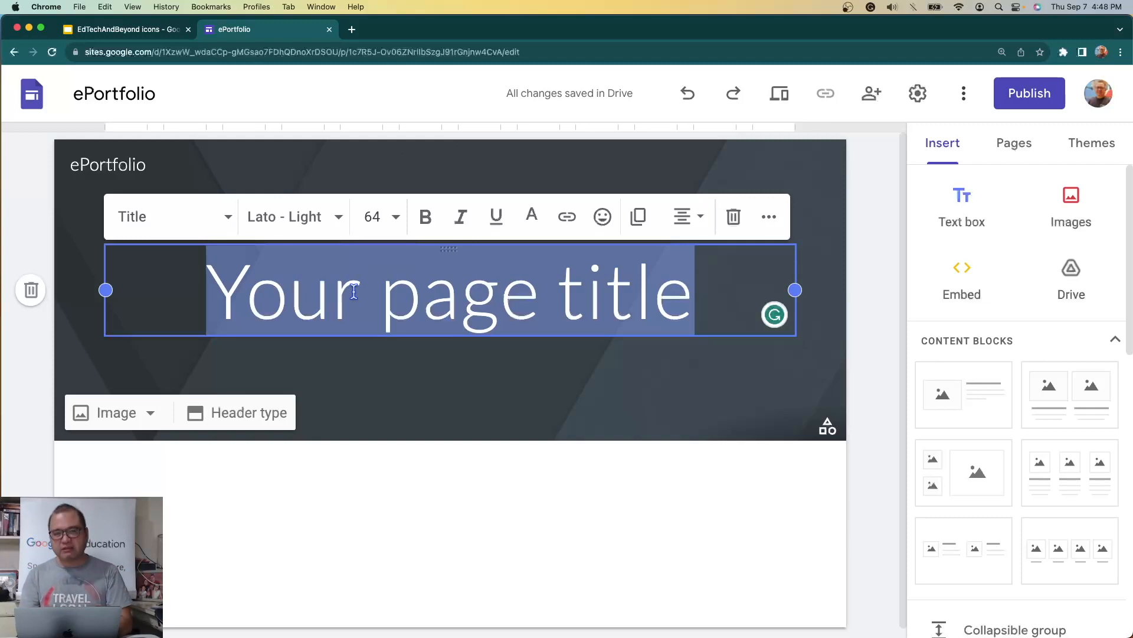
Replace the title text with 'My ePortfolio' and start a new line below it.
type("G")
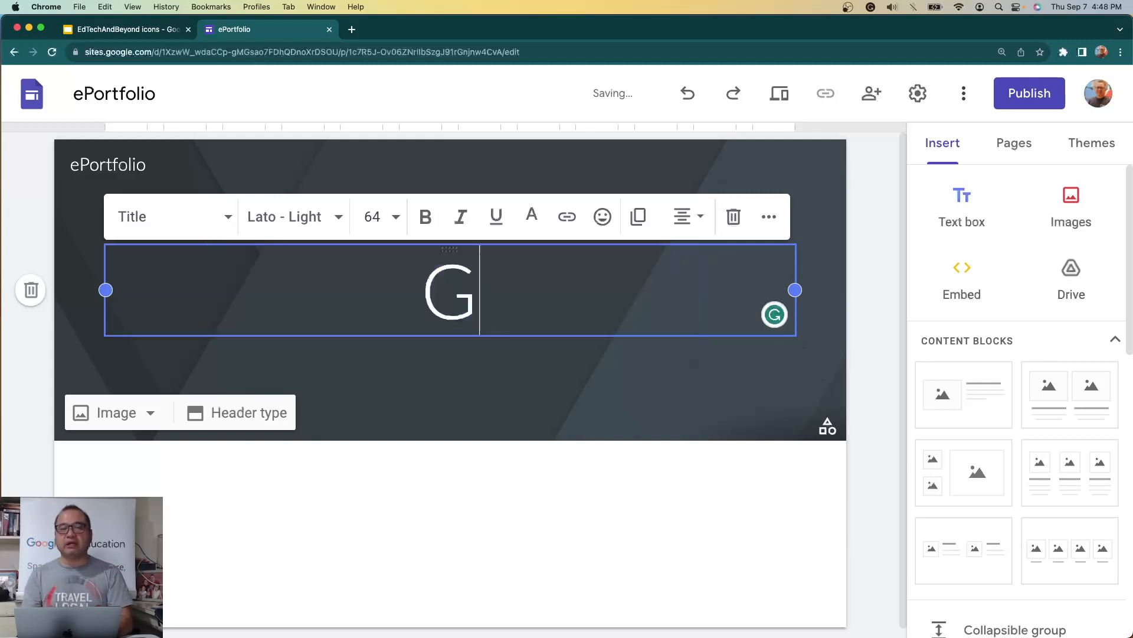
type("ary Garcia")
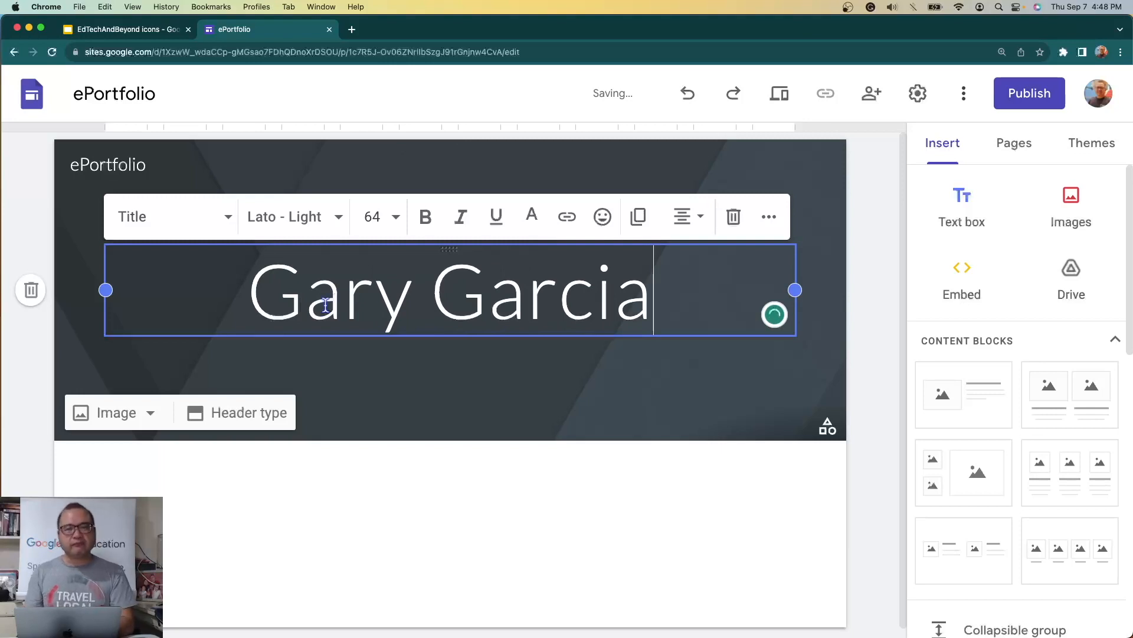
triple_click(286, 319)
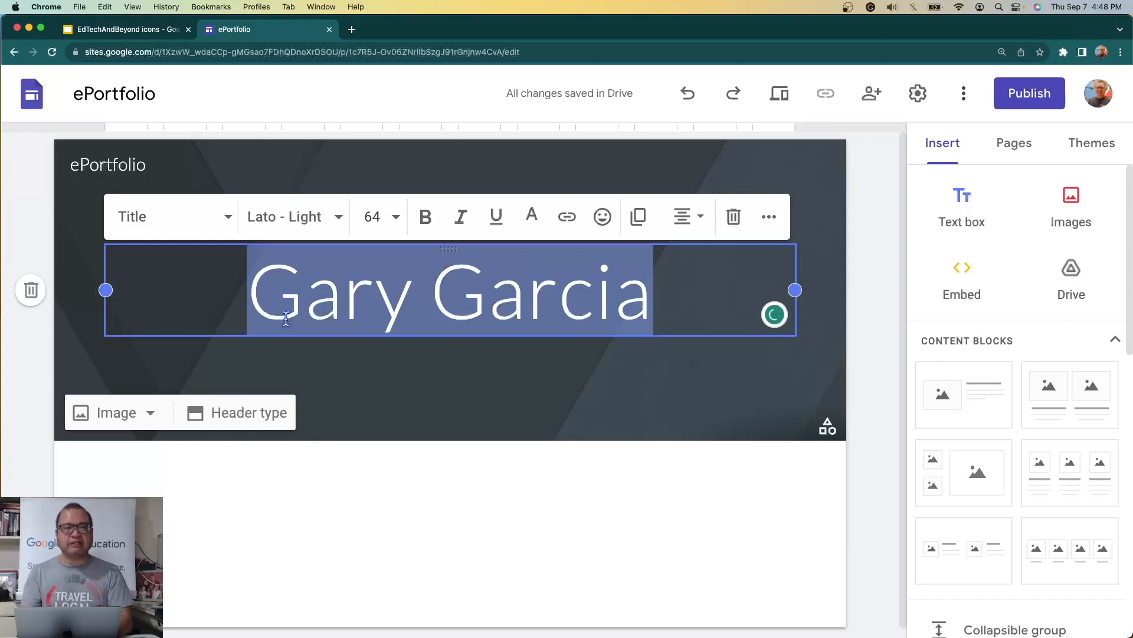
key("Right")
type("My")
key("super+a")
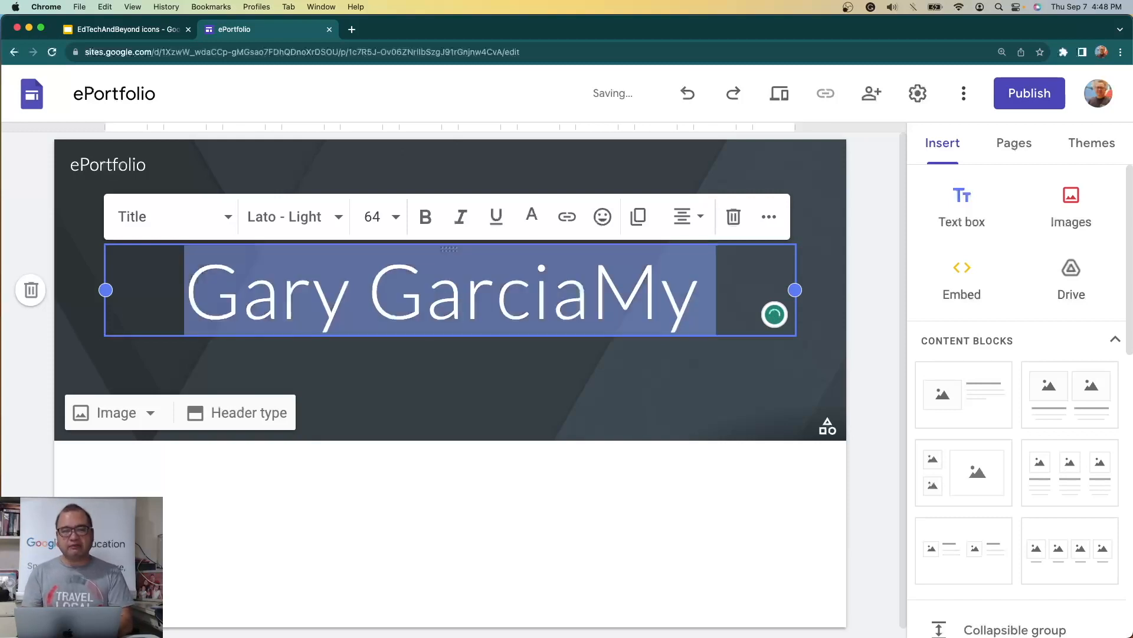
type("My")
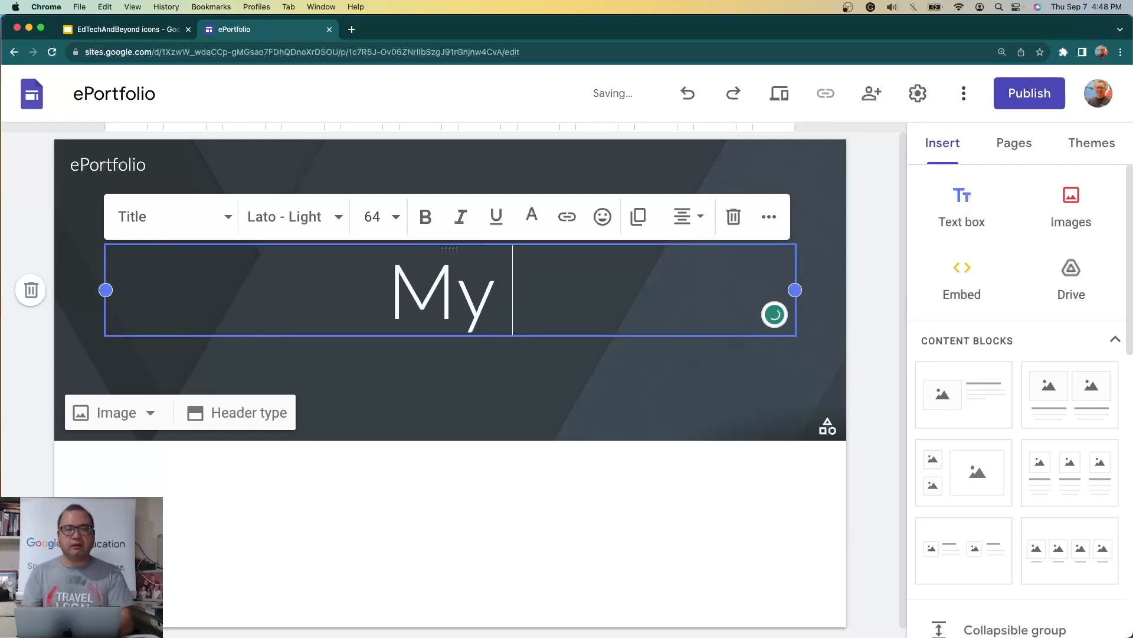
type(" Po")
key("BackSpace")
key("BackSpace")
type("e")
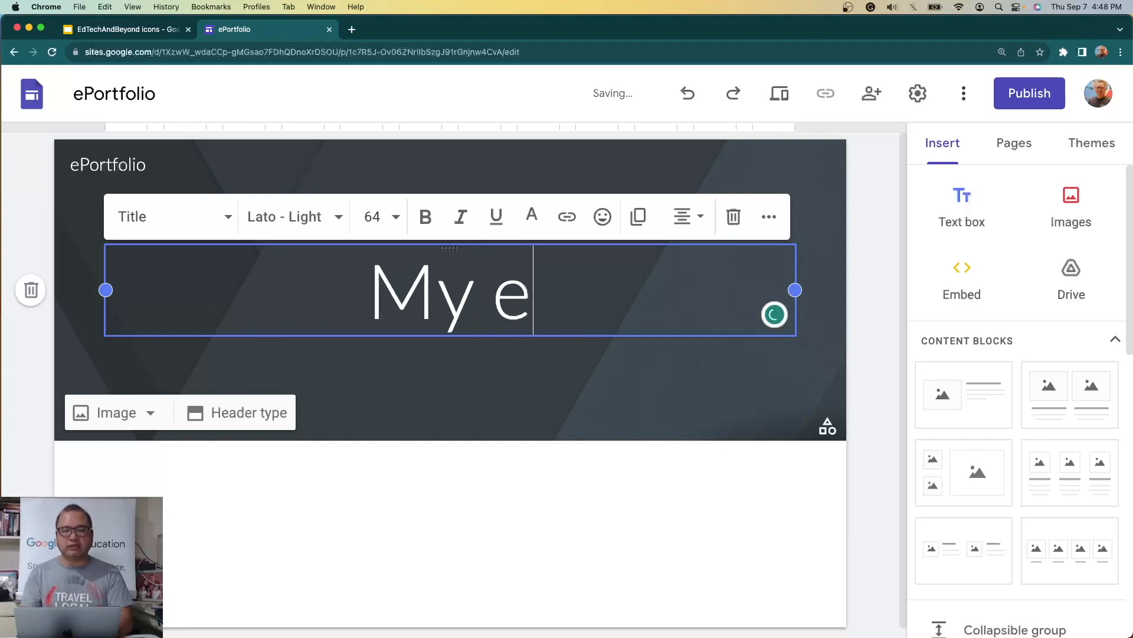
type("Portfolio")
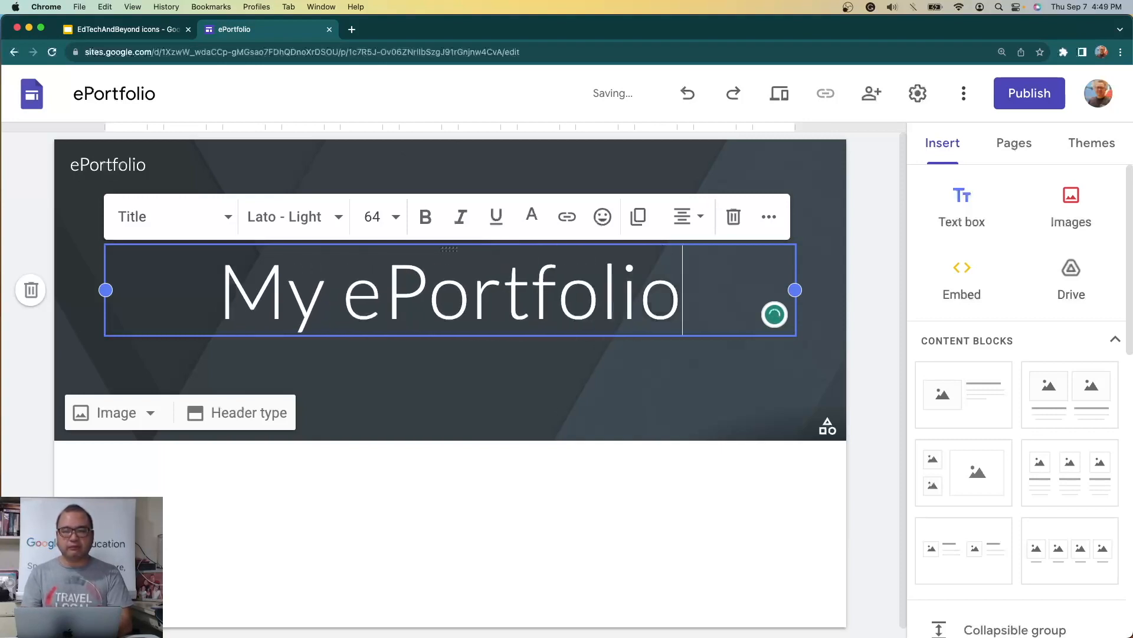
key("Return")
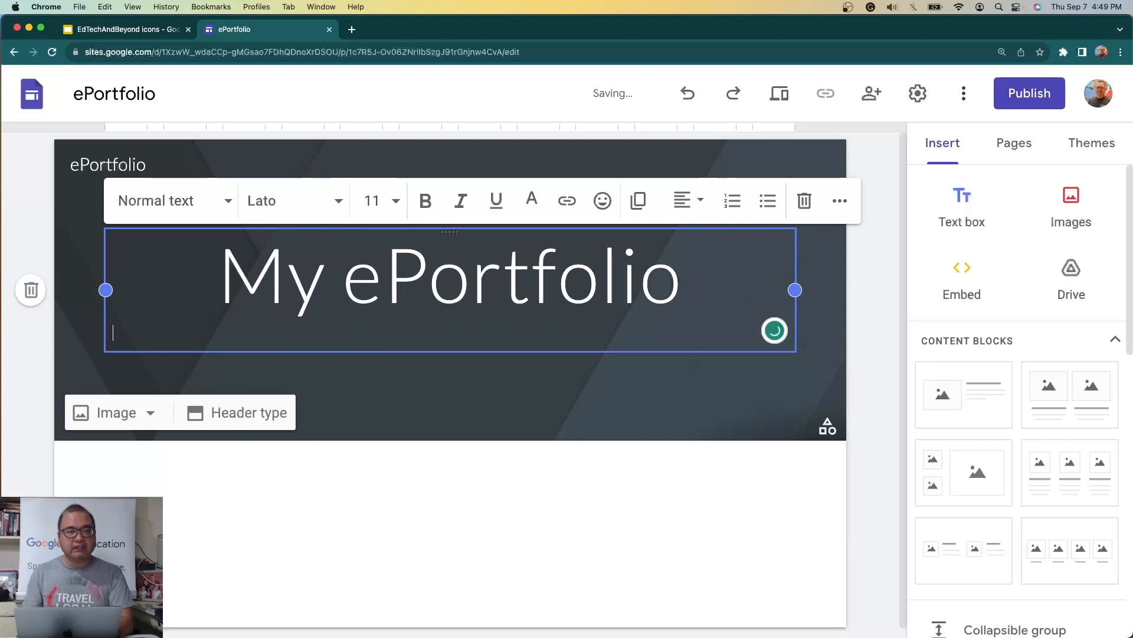
Add the owner's full name as a centred Heading line beneath 'My ePortfolio'.
left_click(132, 201)
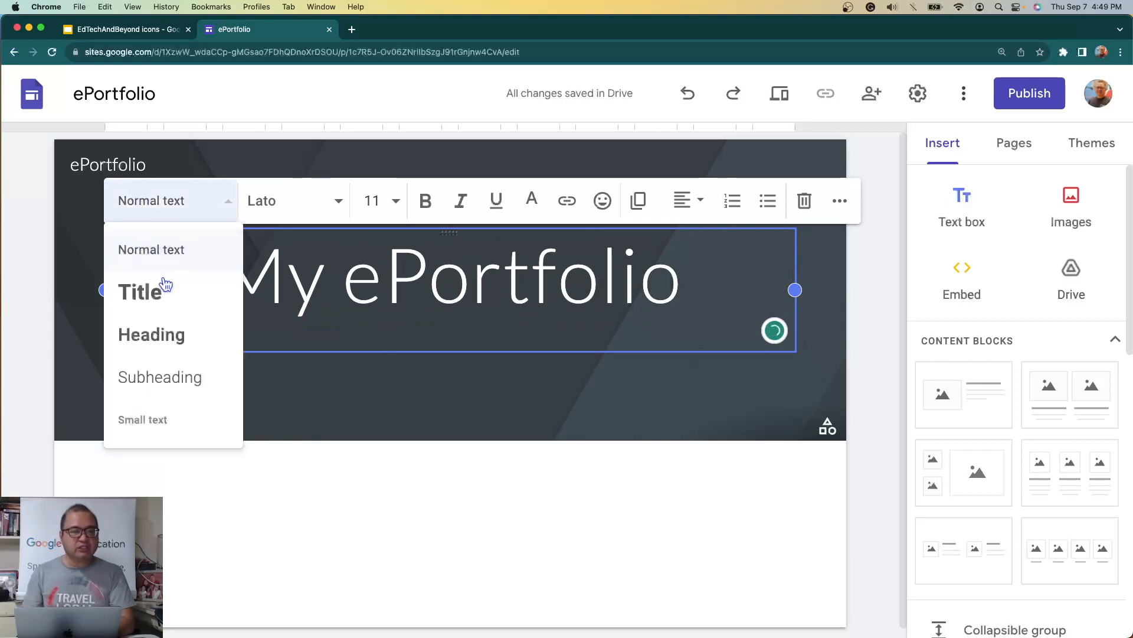
left_click(163, 335)
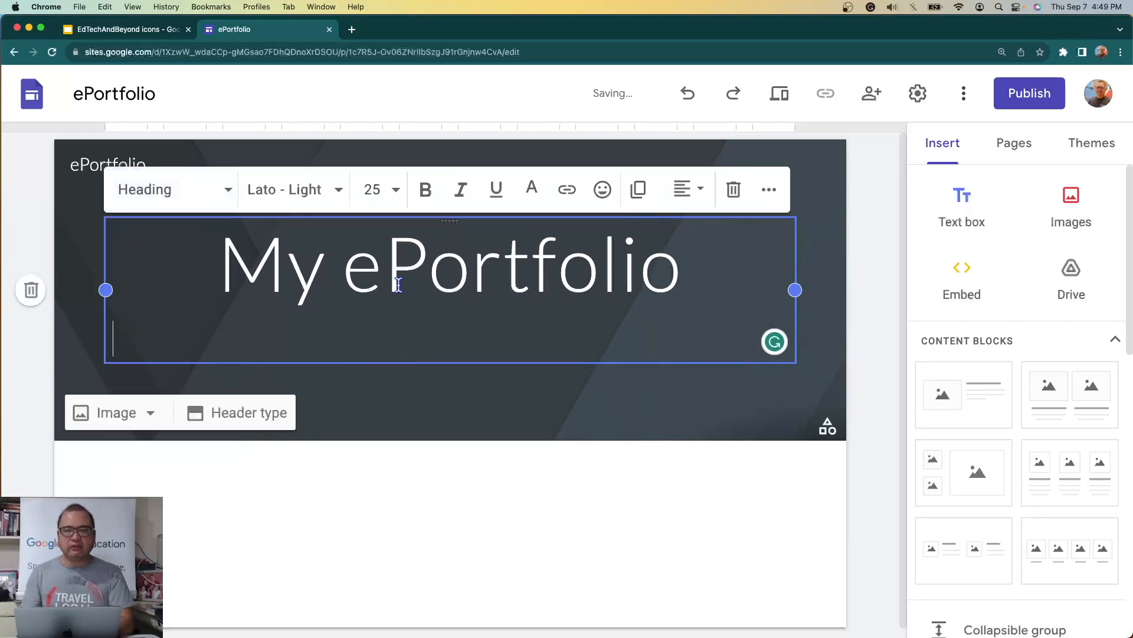
left_click(685, 190)
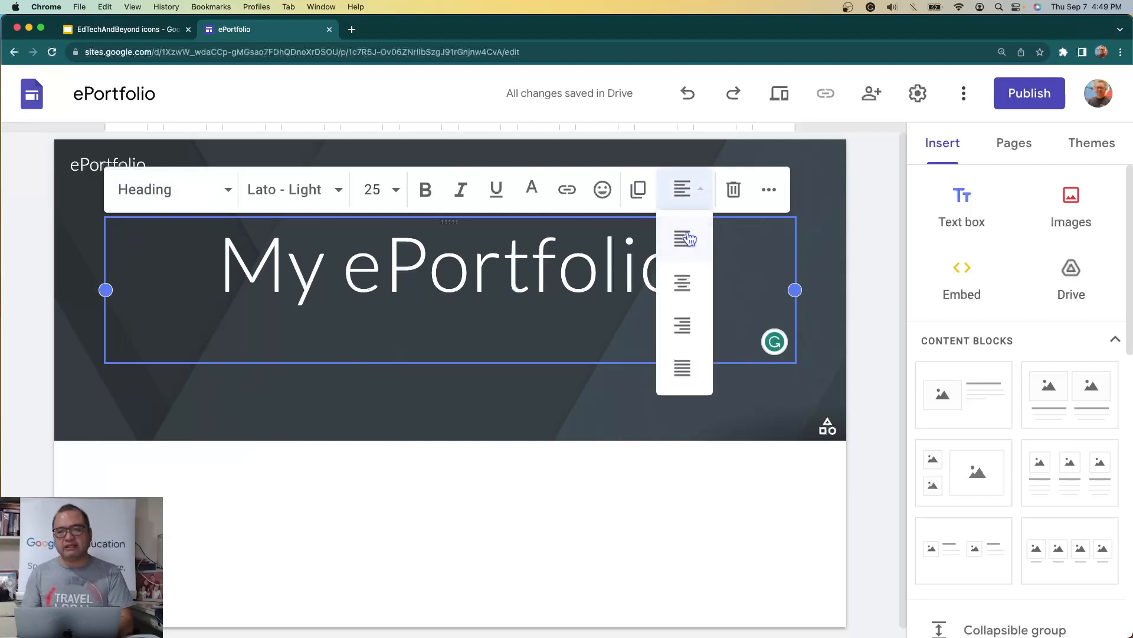
left_click(682, 281)
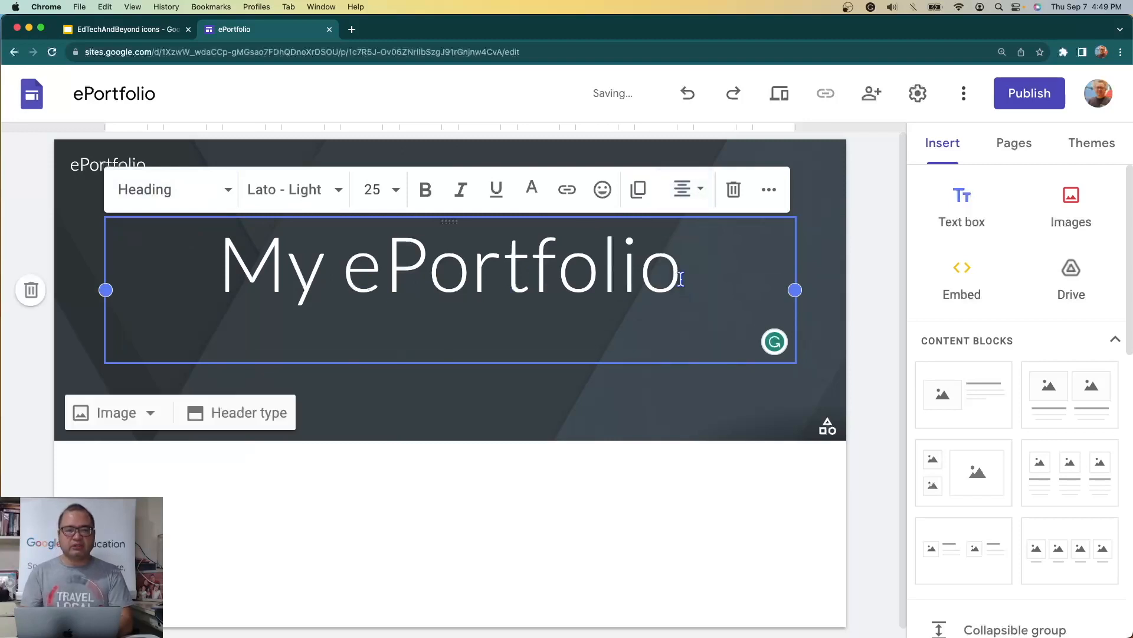
type("Gary ")
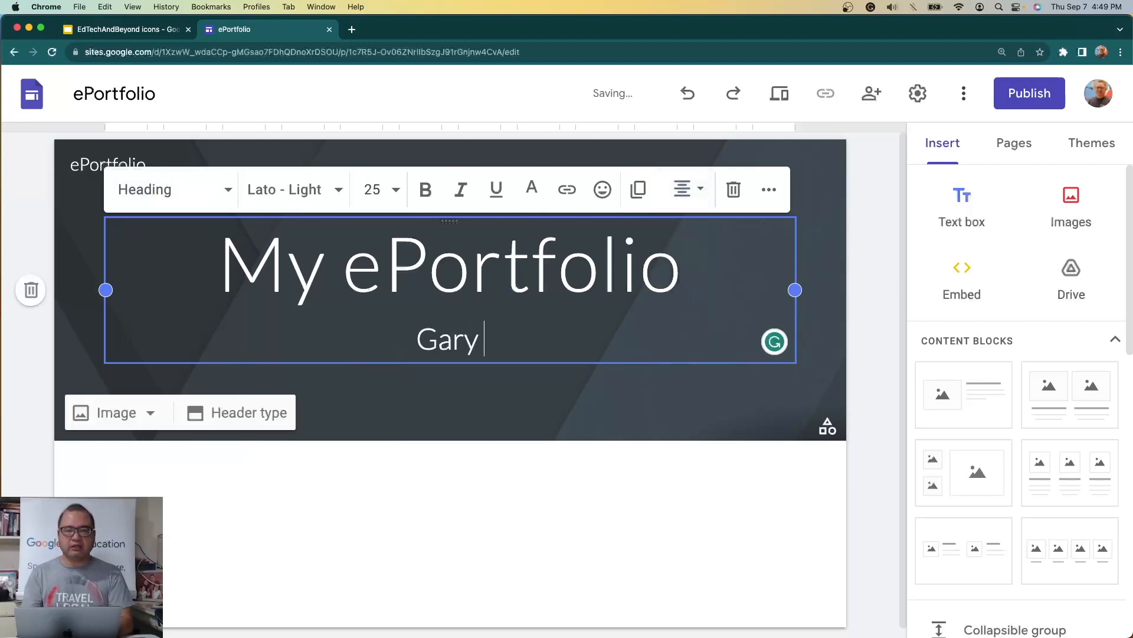
type("Garcia")
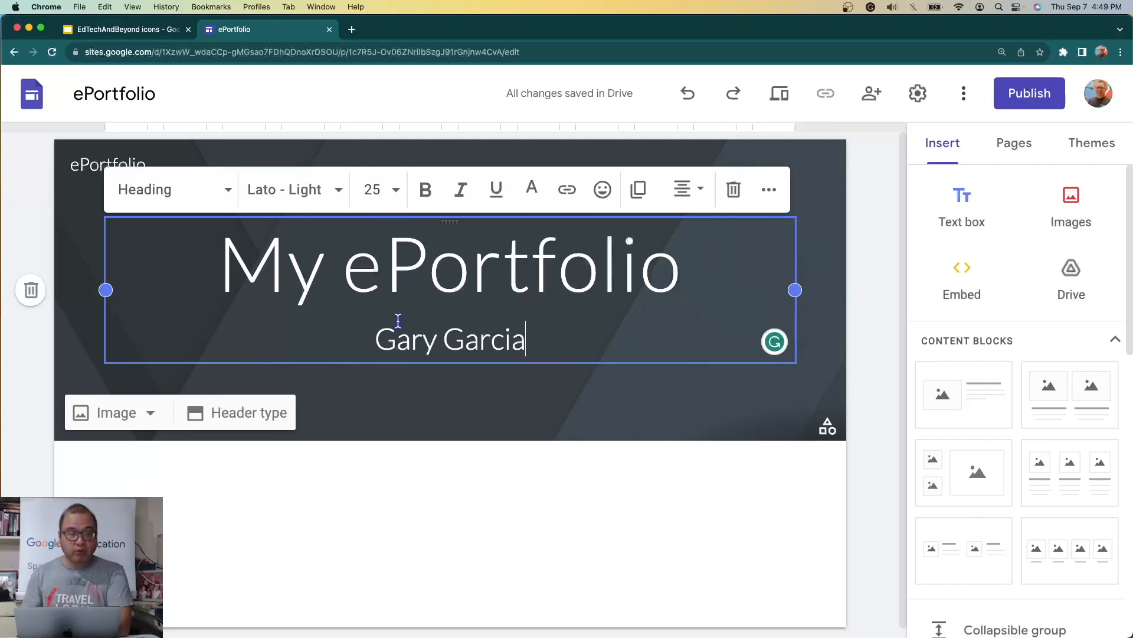
scroll(396, 319, "down", 1)
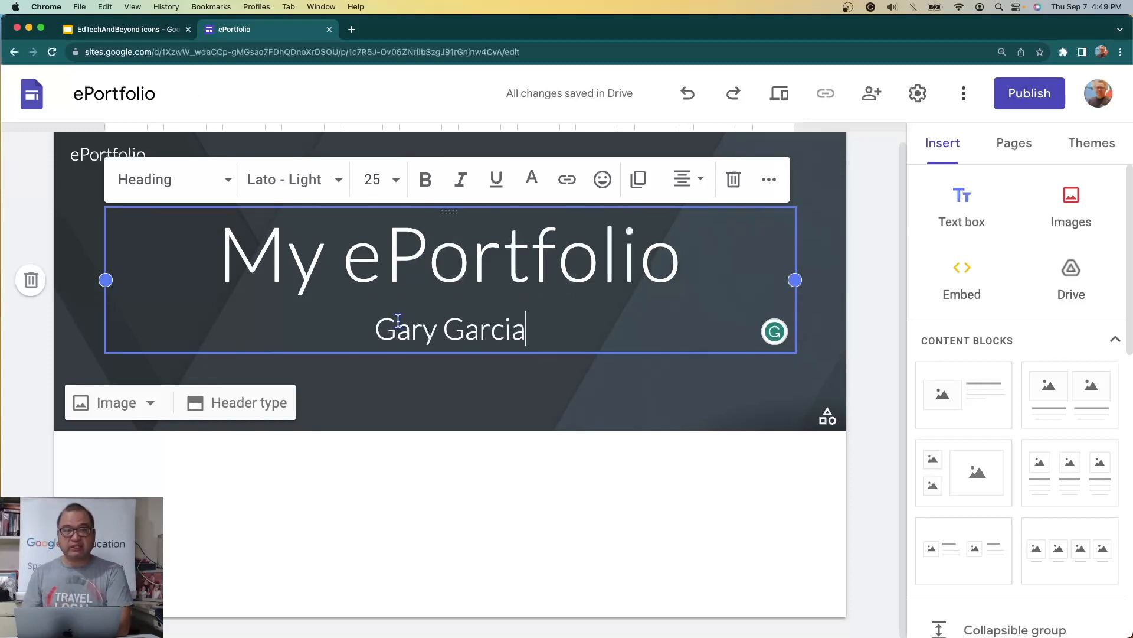
left_click(356, 502)
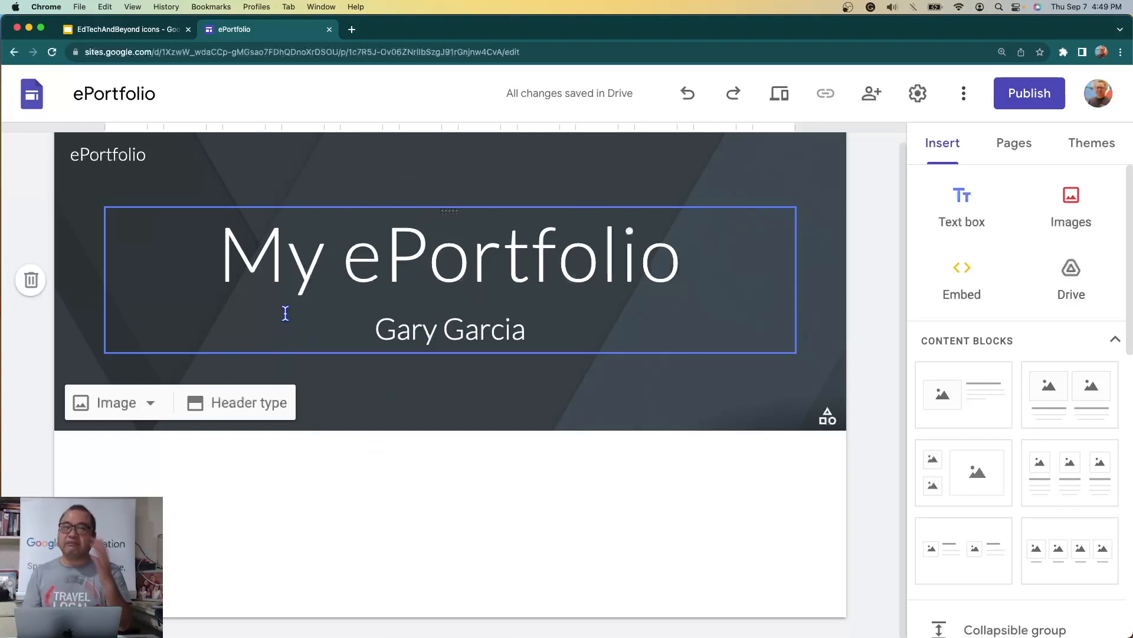
left_click(241, 405)
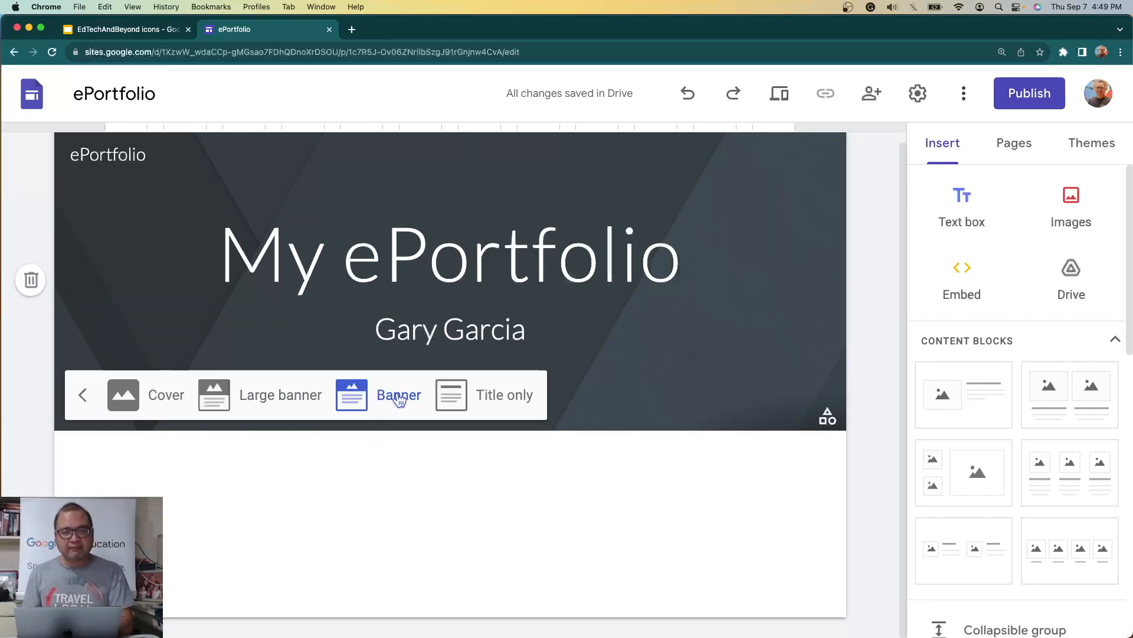
left_click(511, 401)
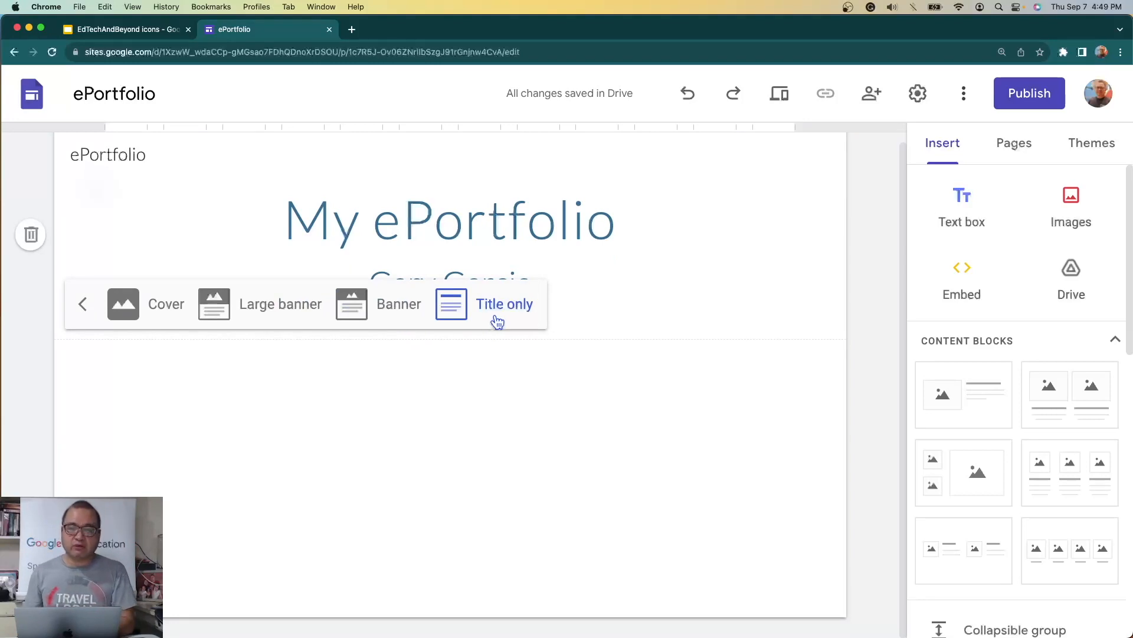
left_click(384, 312)
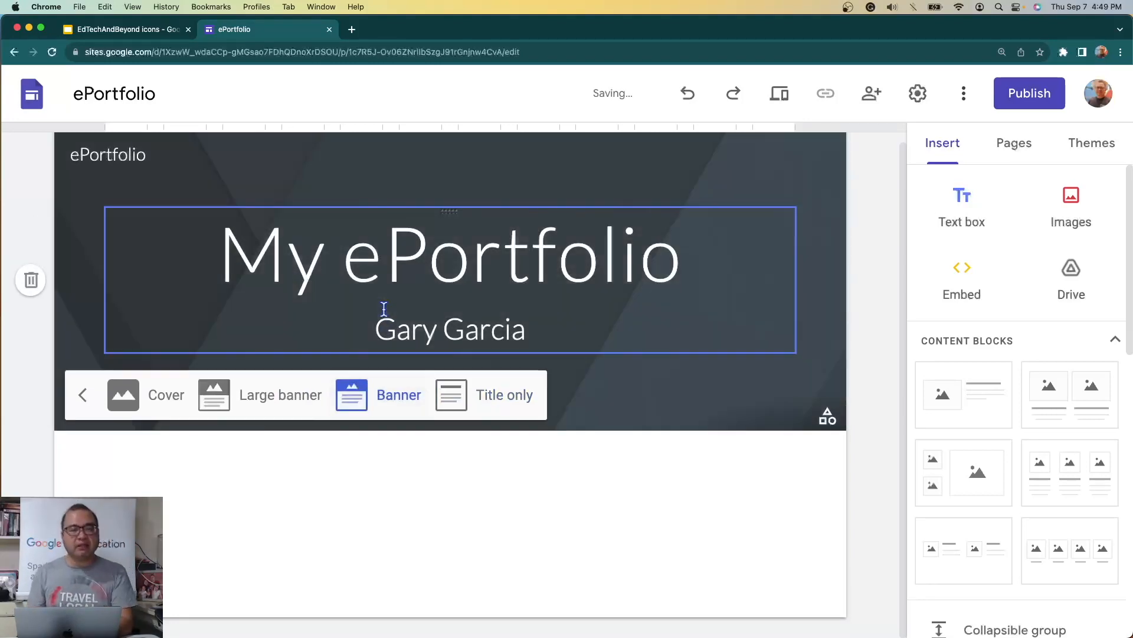
left_click(279, 403)
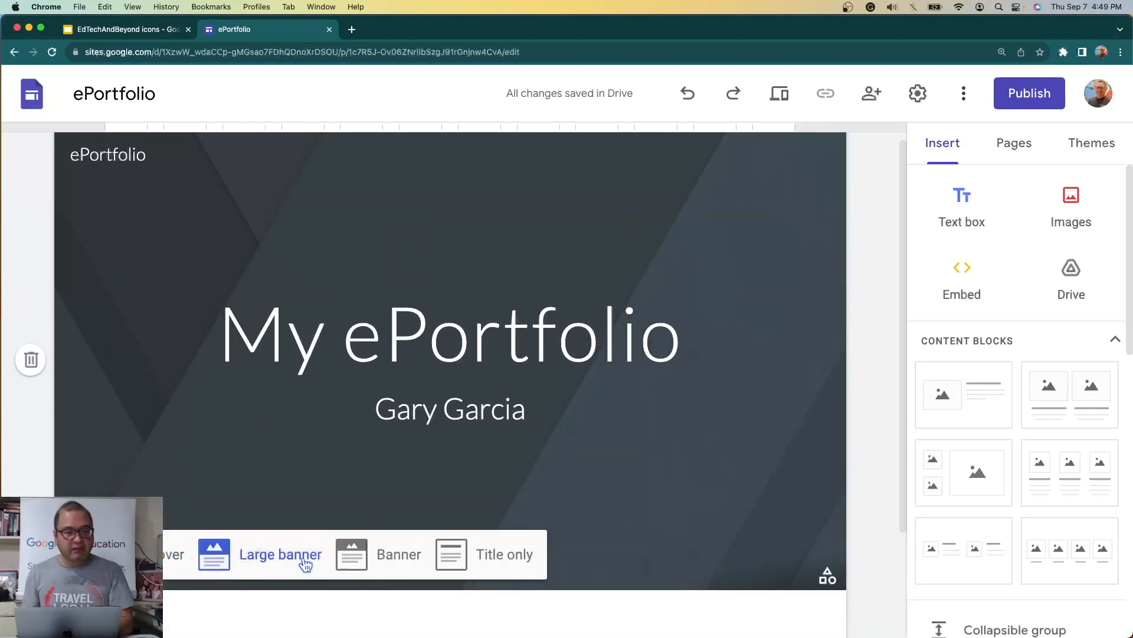
scroll(294, 559, "down", 1)
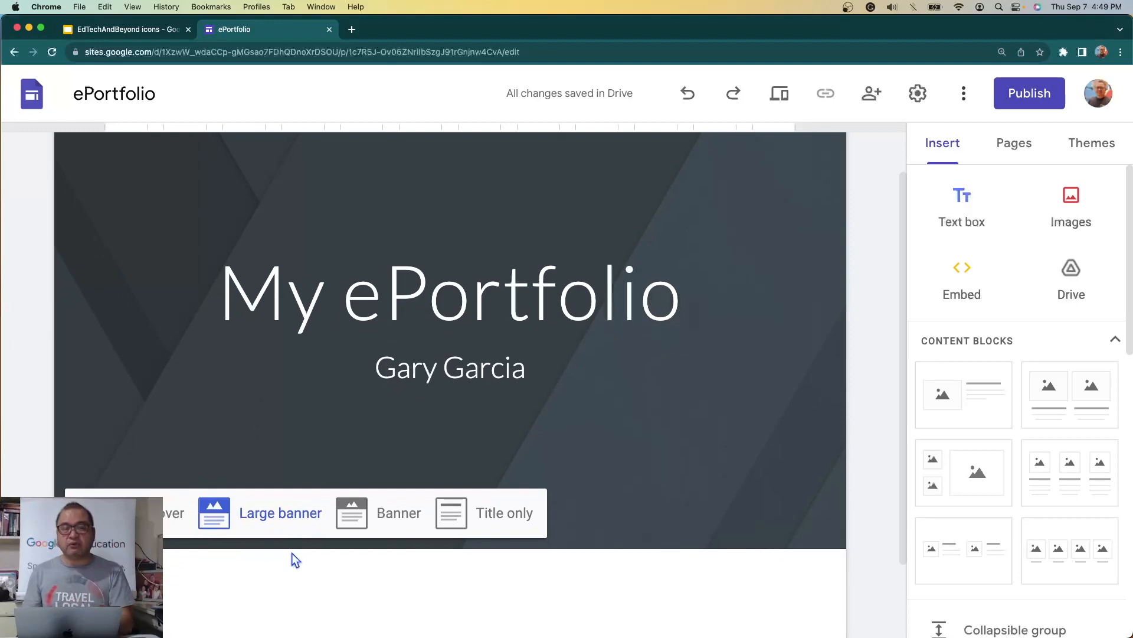
left_click(170, 522)
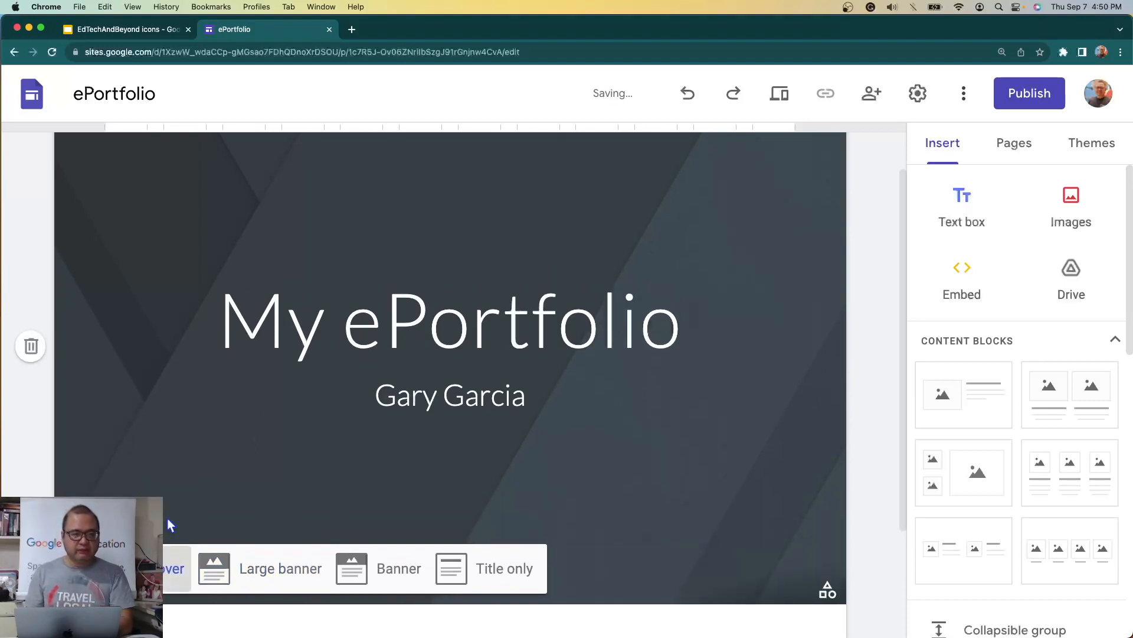
left_click(250, 570)
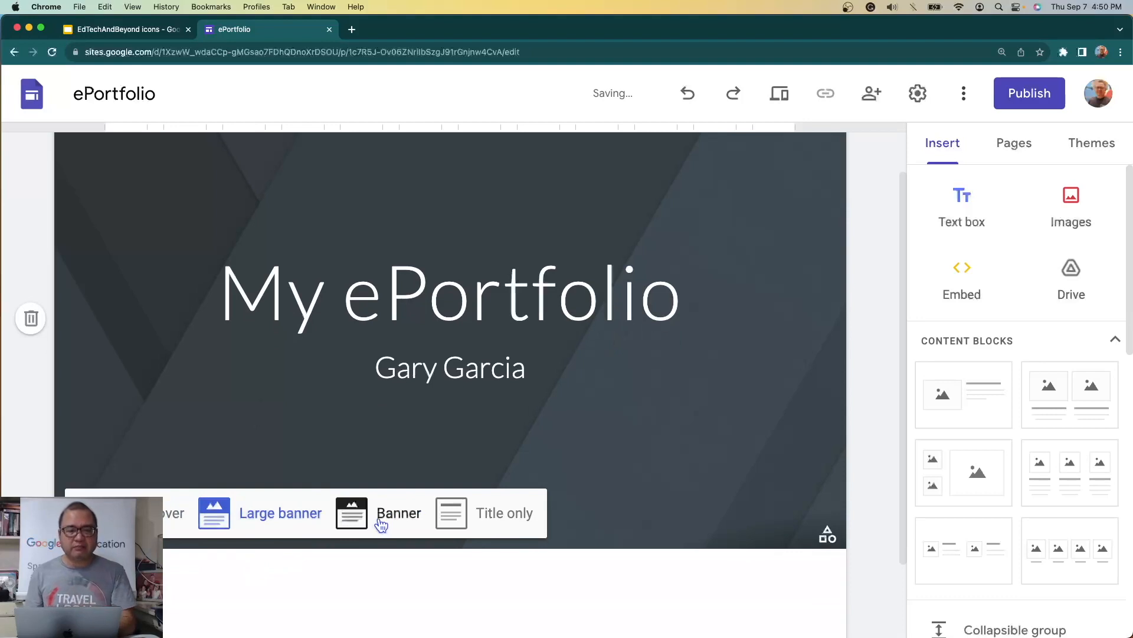
left_click(353, 518)
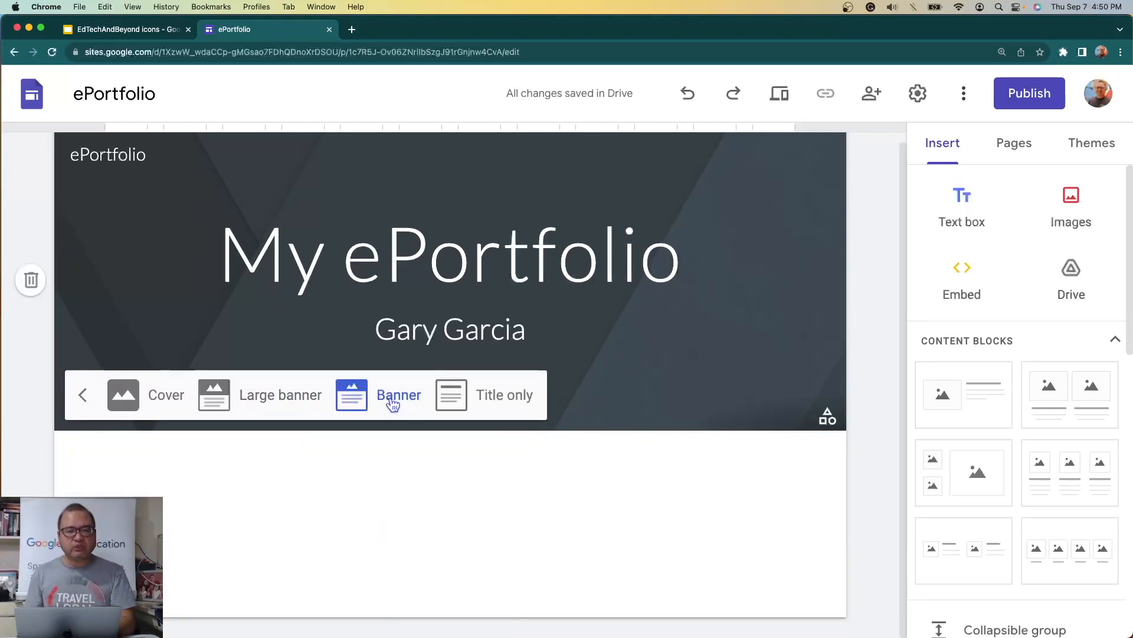
left_click(80, 396)
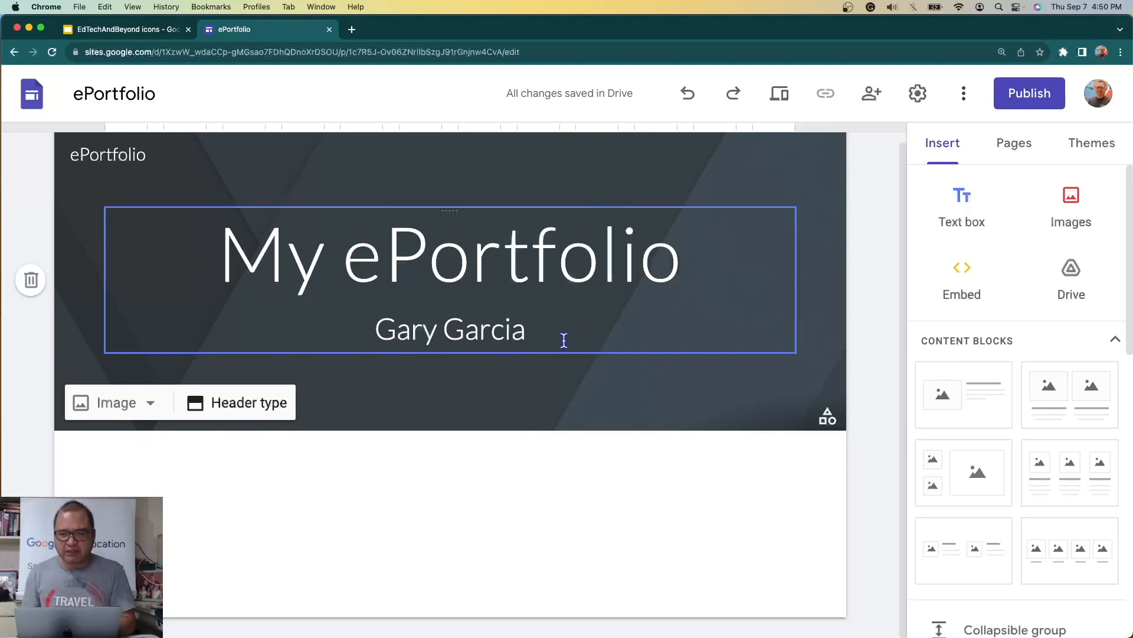
Browse the image sources, then set the Gallery's sticky-notes photo as the header background.
left_click(135, 414)
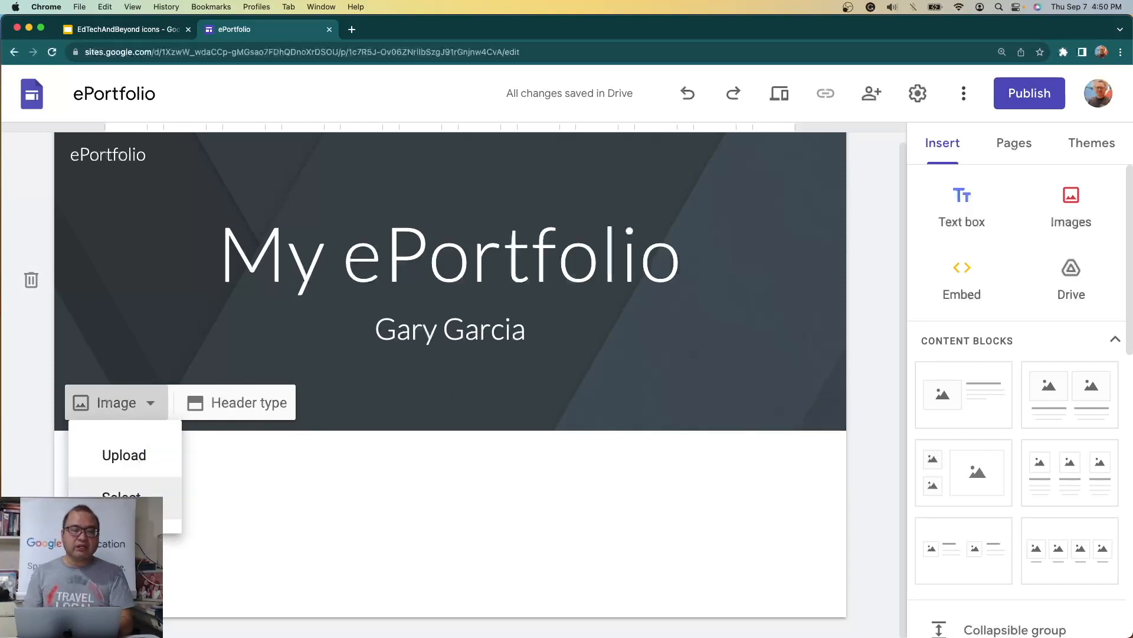
left_click(121, 496)
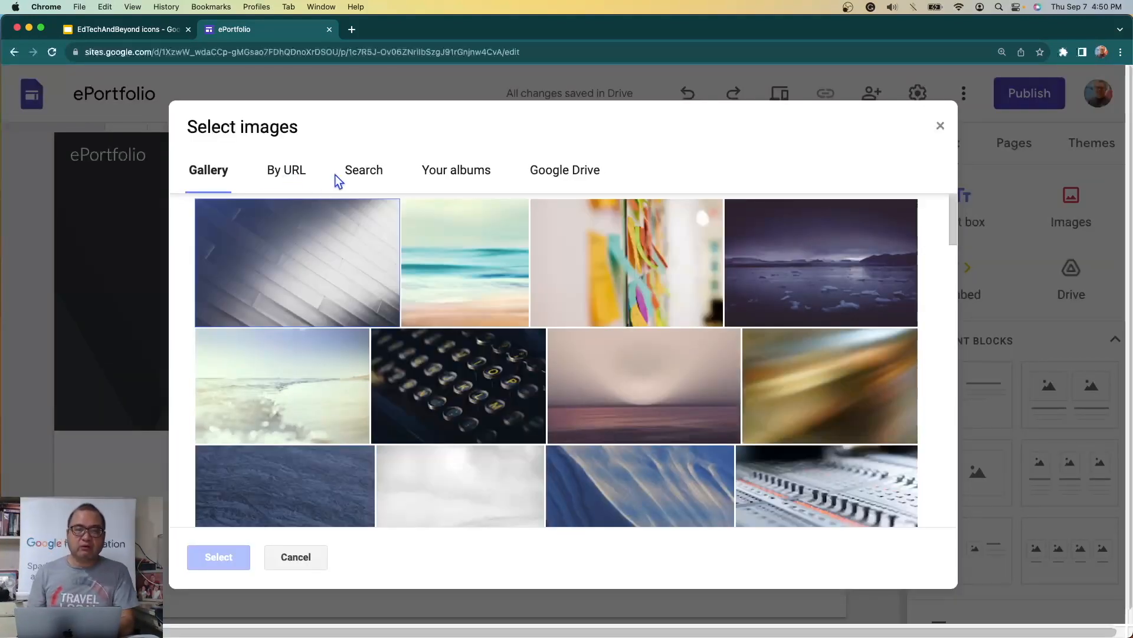
left_click(364, 183)
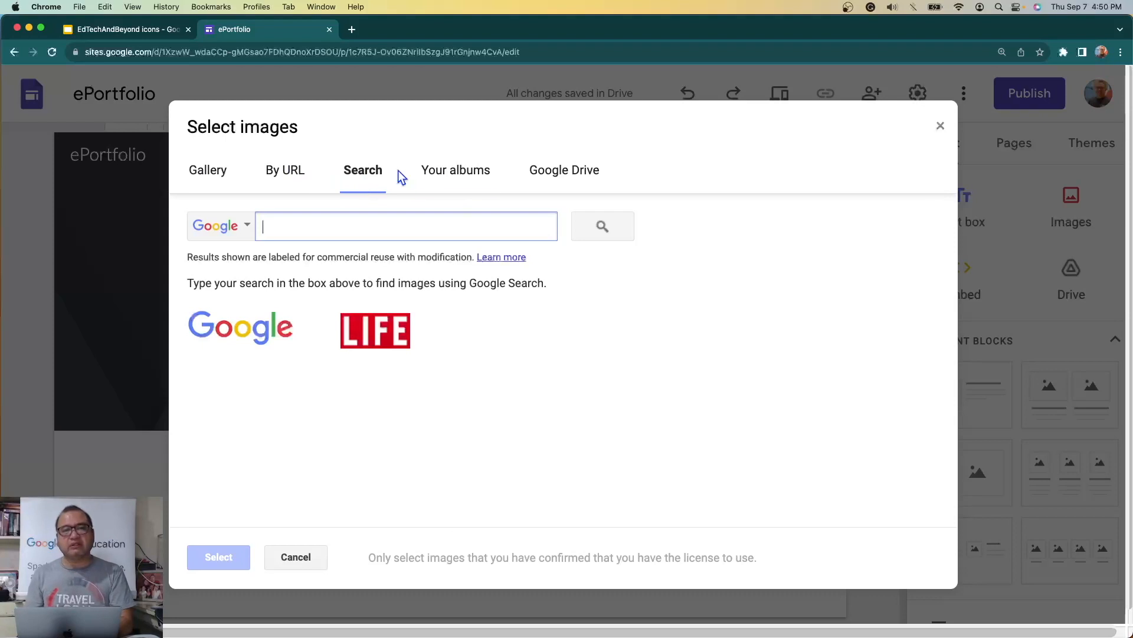
left_click(456, 172)
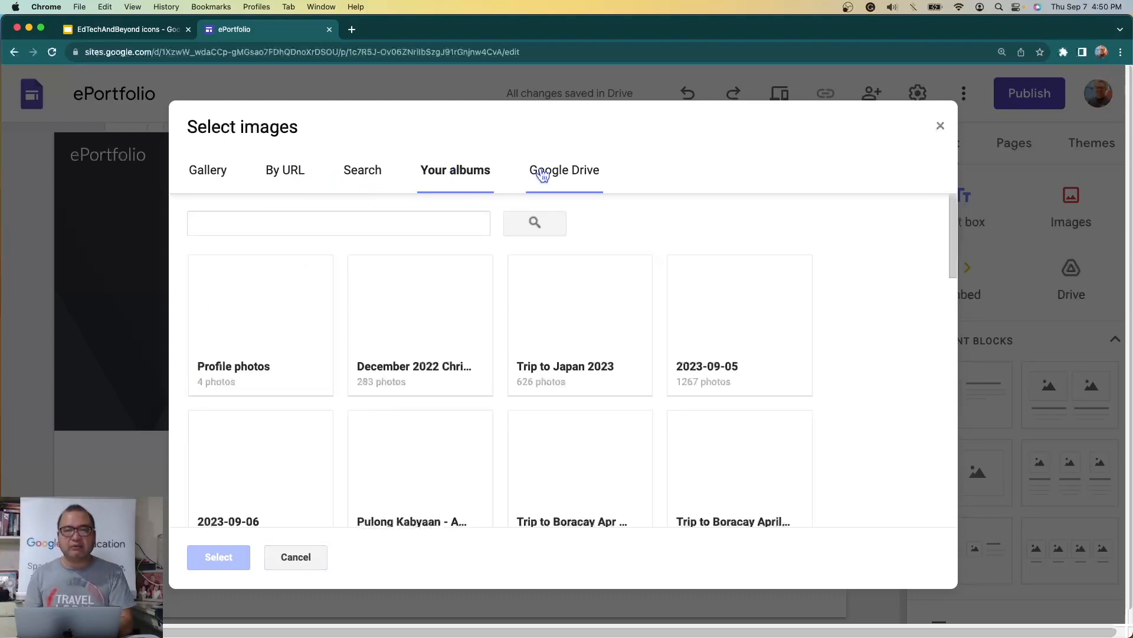
left_click(575, 176)
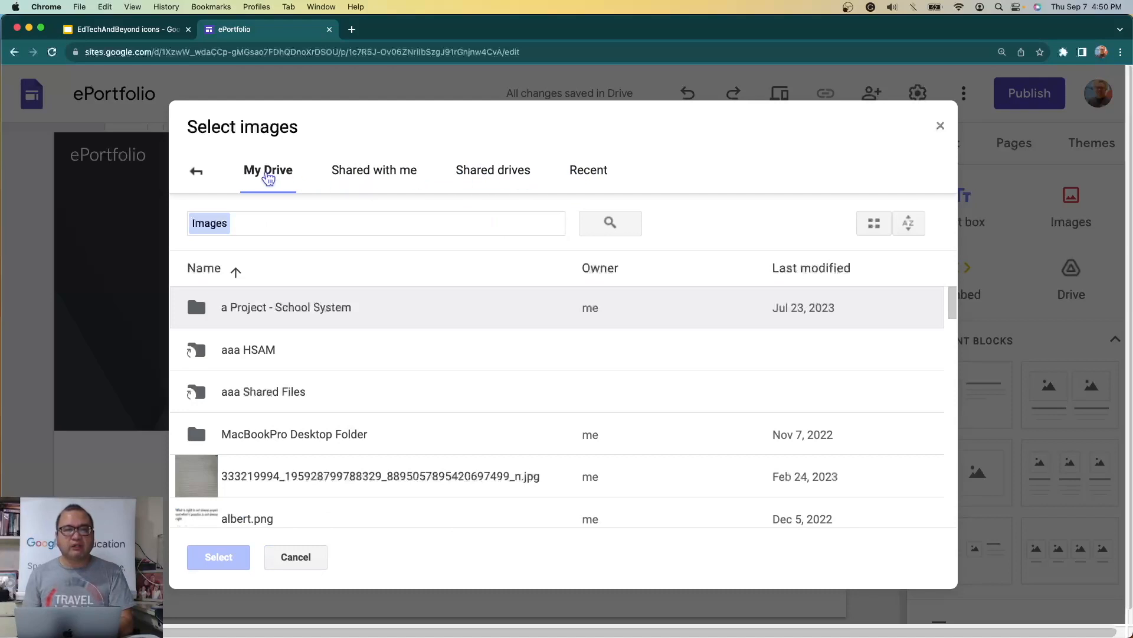
left_click(268, 176)
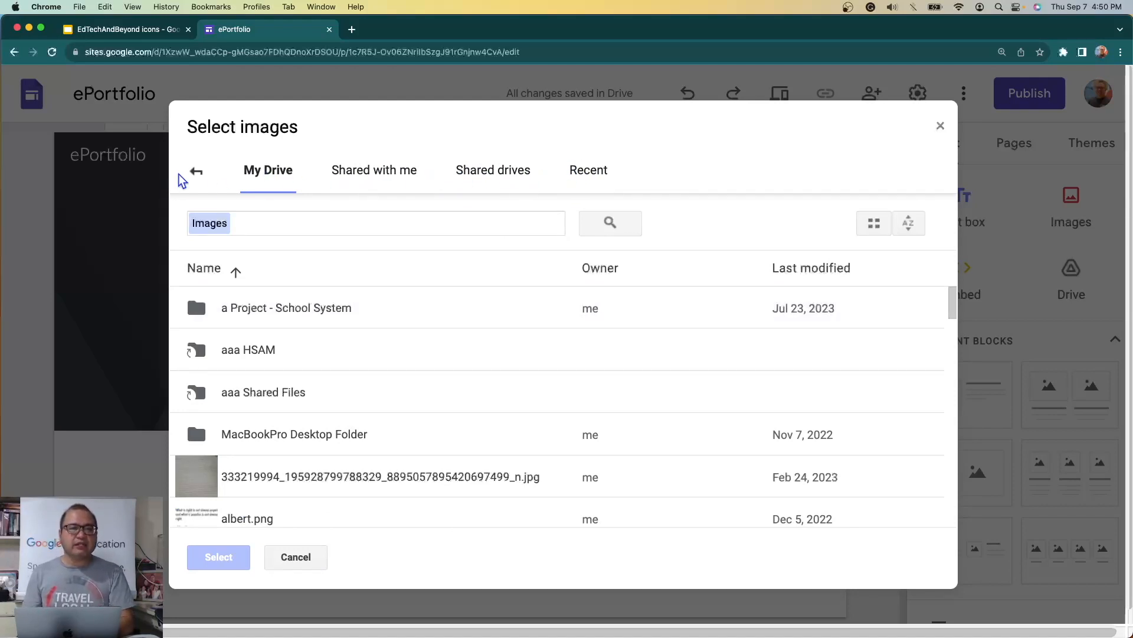
left_click(196, 173)
mouse_move(628, 239)
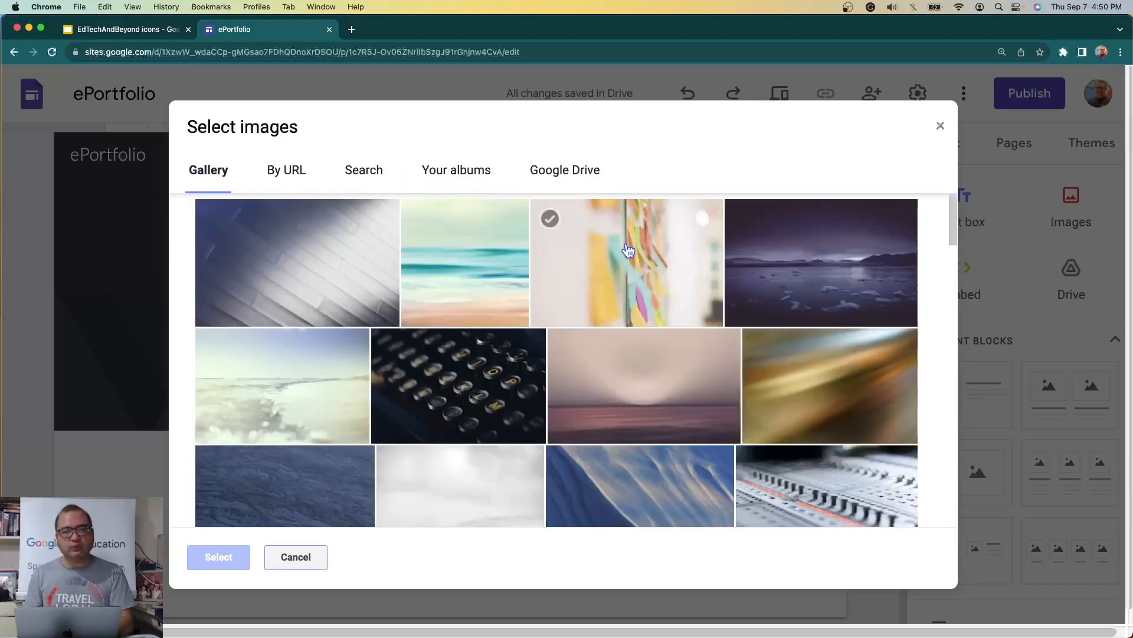
left_click(631, 289)
double_click(630, 289)
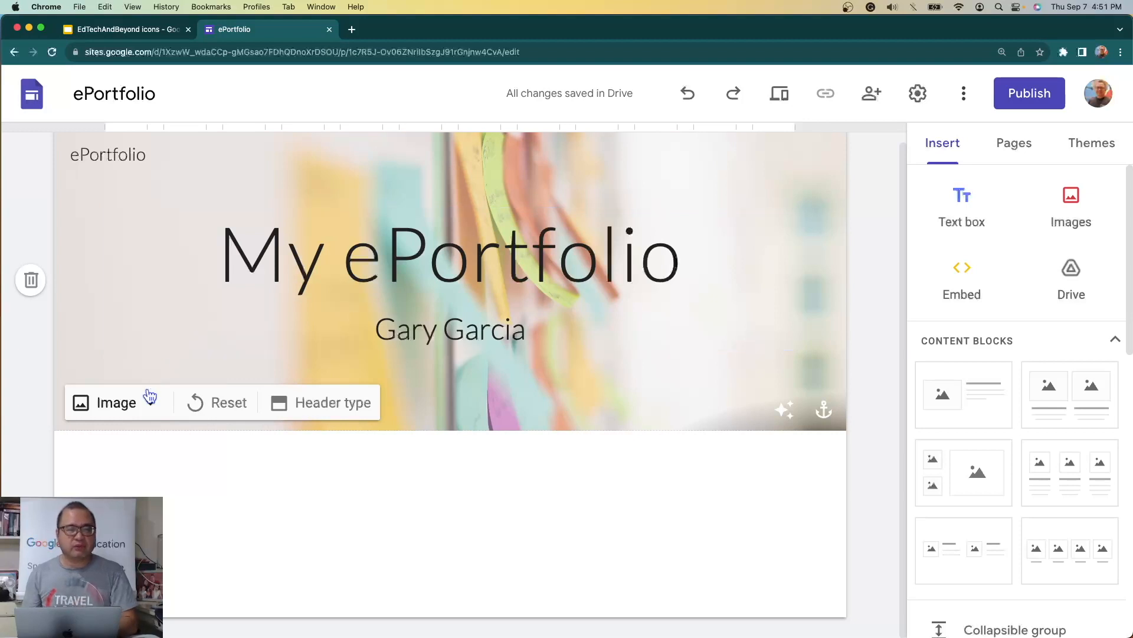
Swap the sticky-notes header background for the dark typewriter-keys photo from the image gallery.
left_click(143, 416)
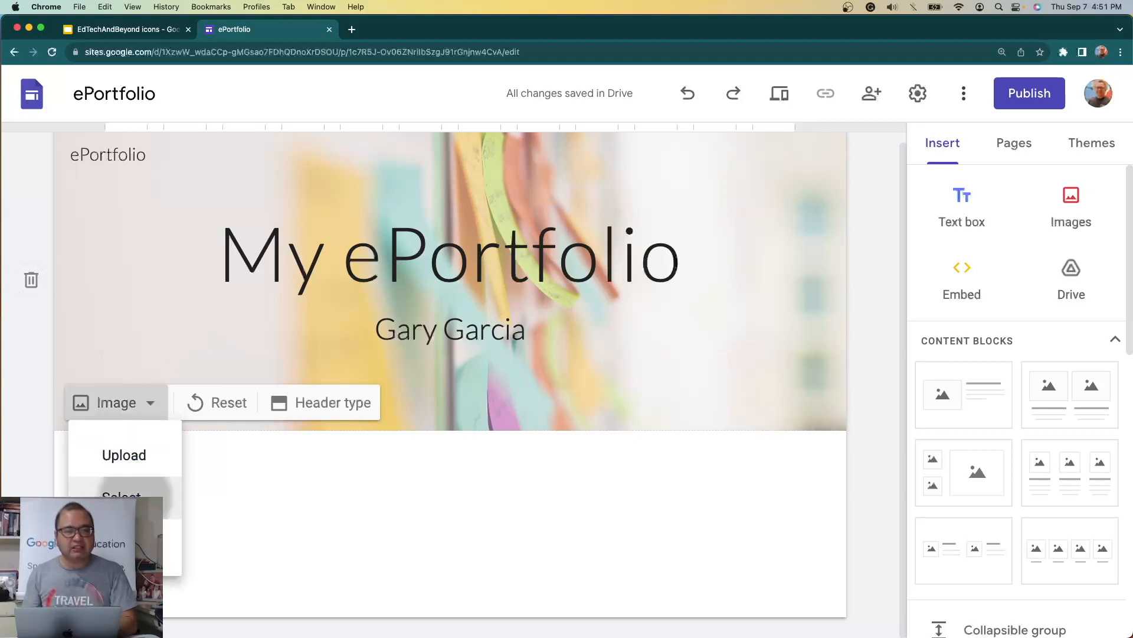
left_click(130, 494)
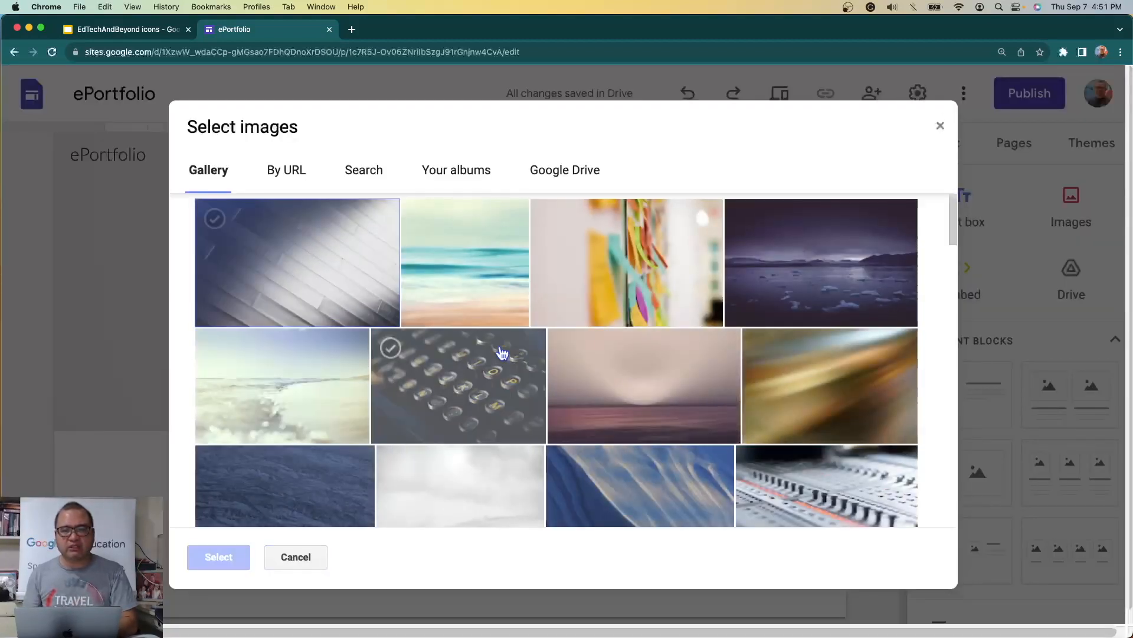
scroll(566, 363, "down", 15)
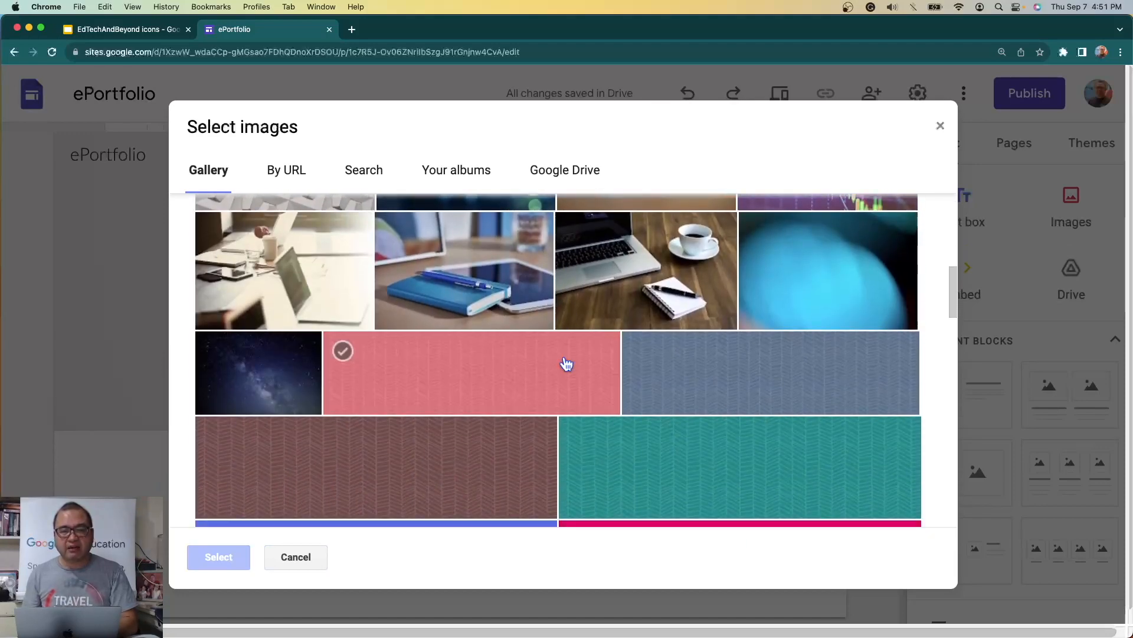
scroll(567, 363, "down", 3)
scroll(565, 364, "up", 10)
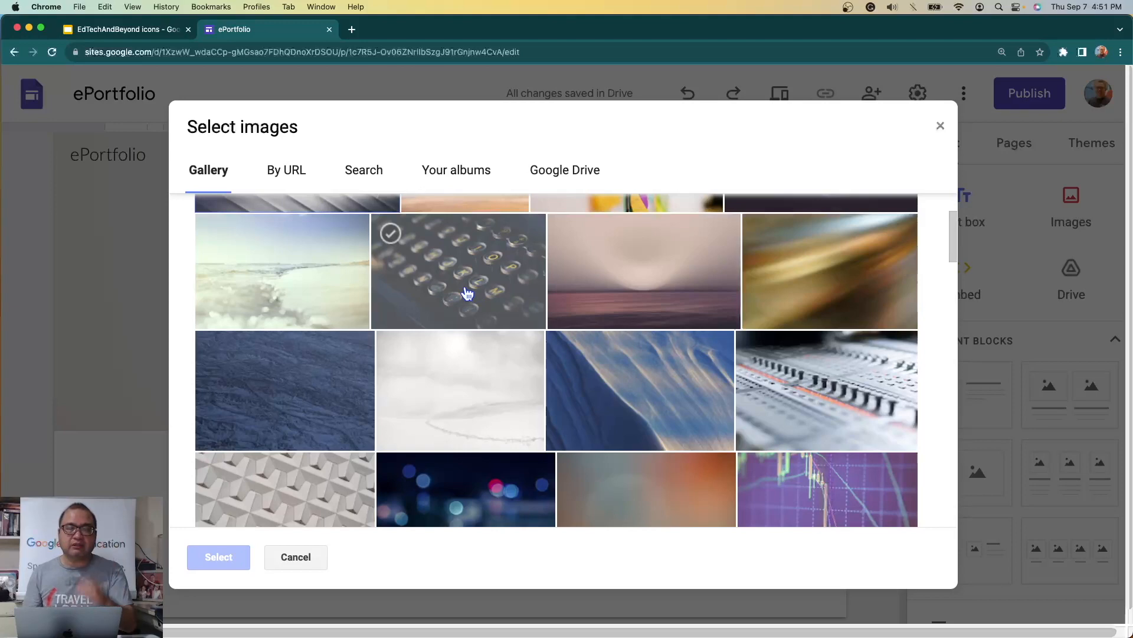
double_click(466, 293)
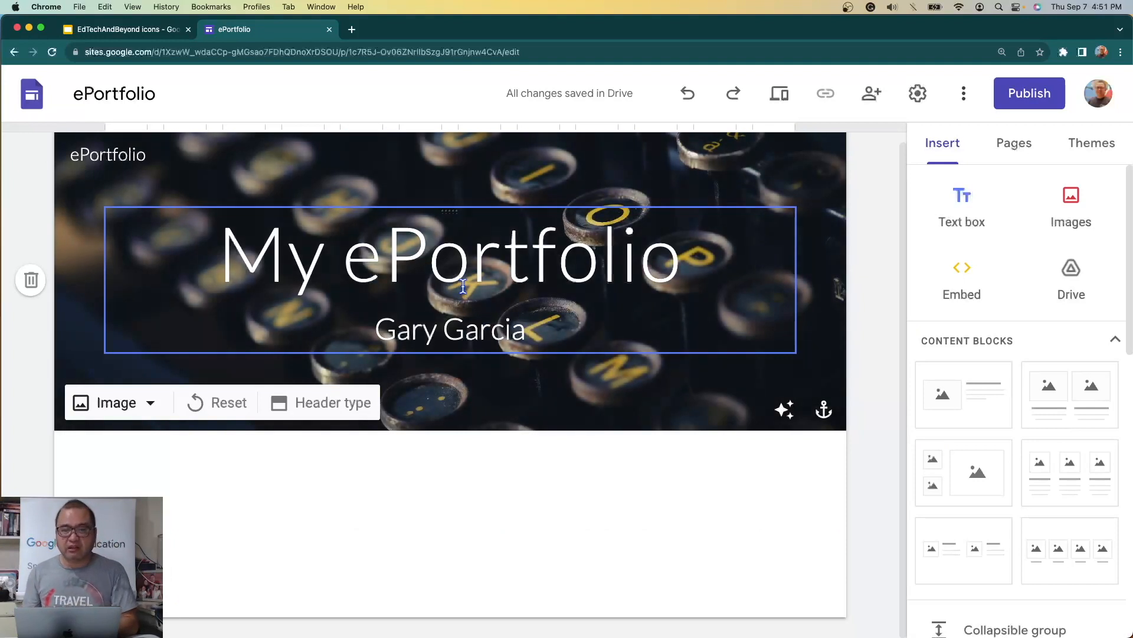
left_click(109, 406)
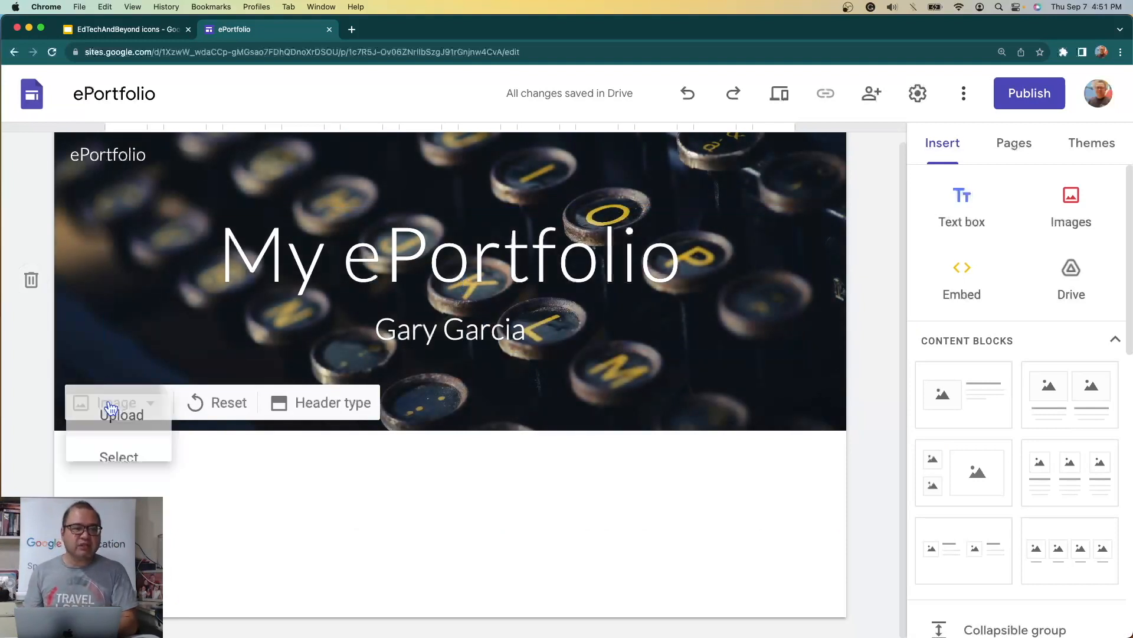
left_click(451, 465)
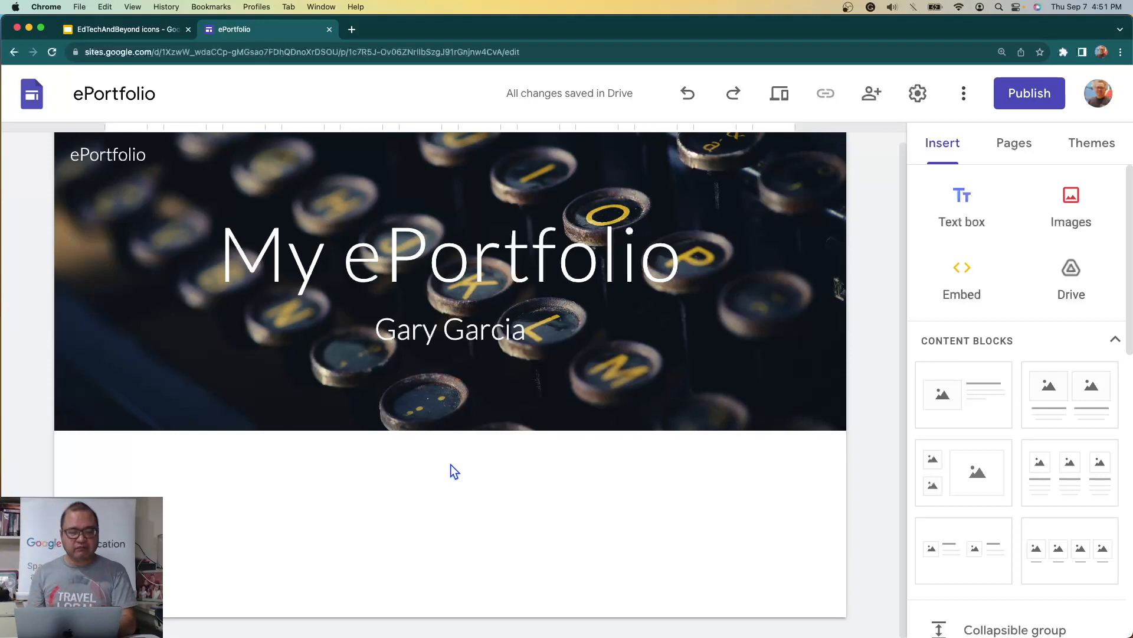
mouse_move(307, 336)
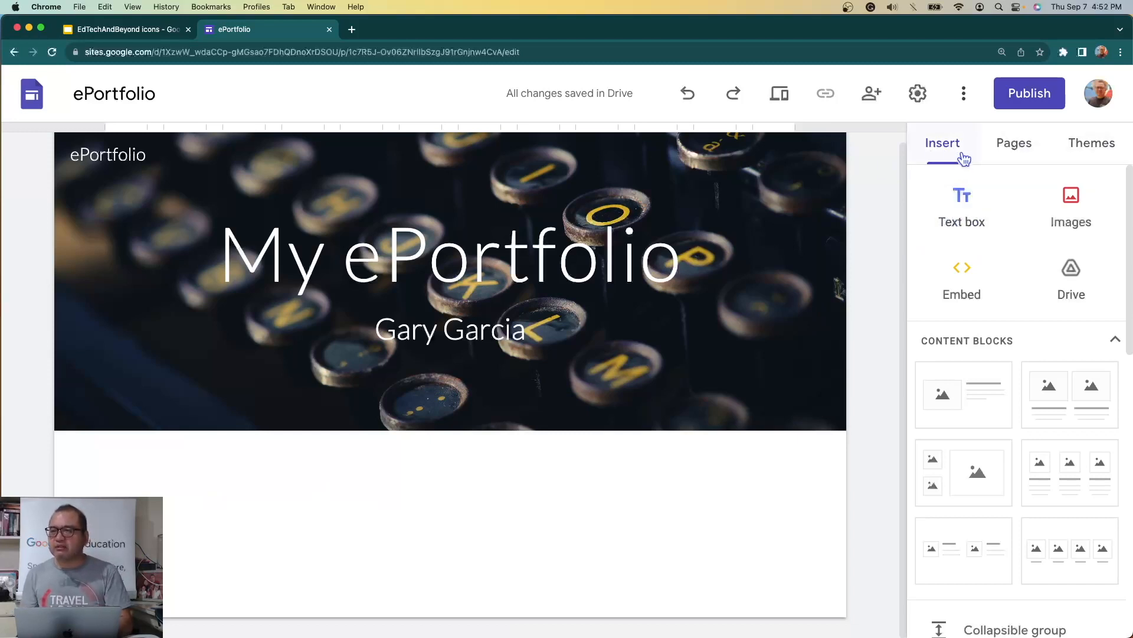
scroll(944, 202, "down", 3)
scroll(944, 200, "down", 10)
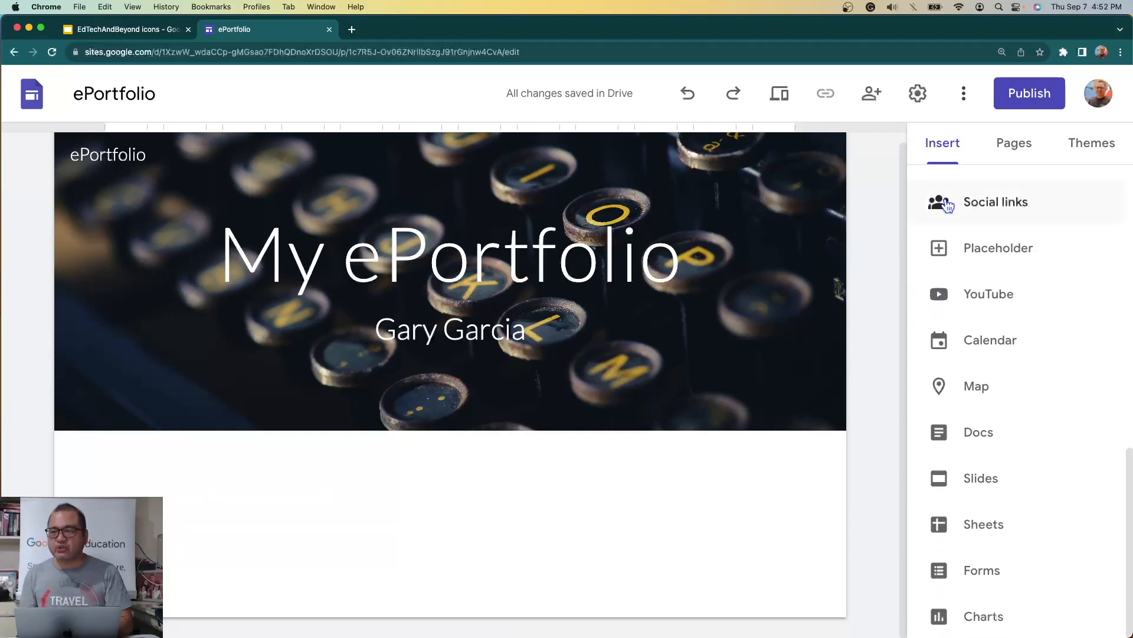
scroll(944, 236, "up", 12)
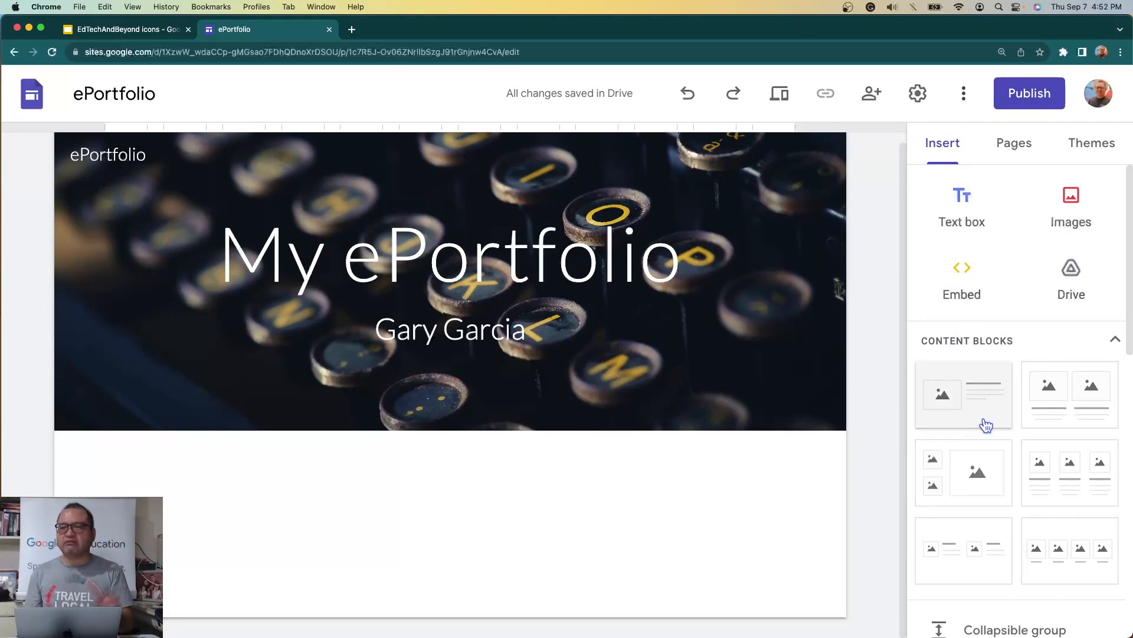
scroll(986, 426, "down", 3)
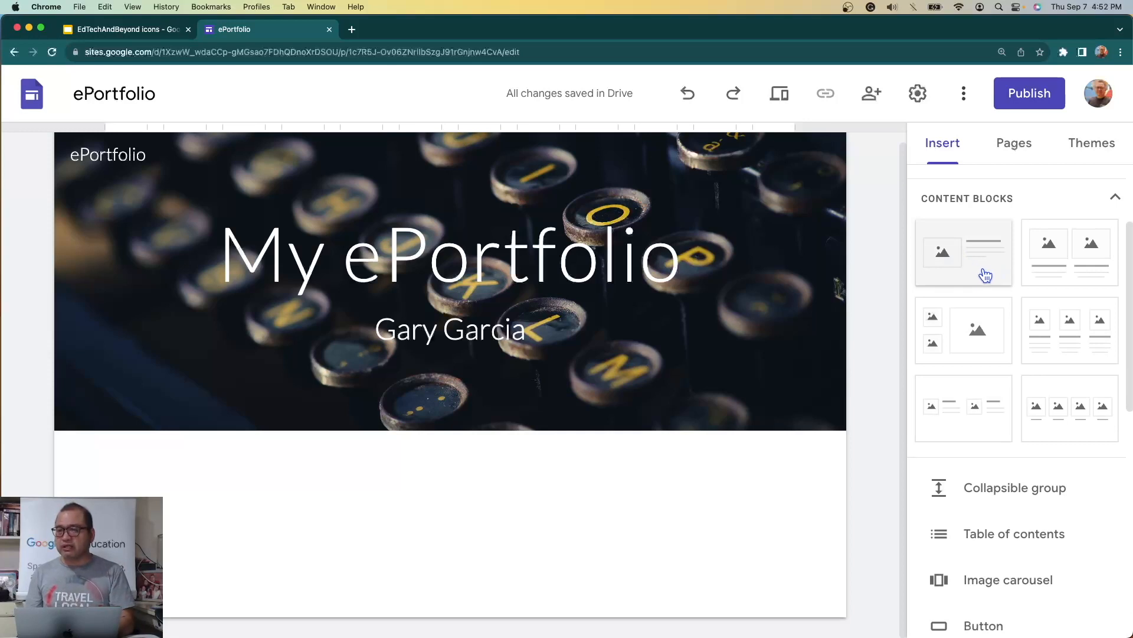
scroll(983, 253, "up", 5)
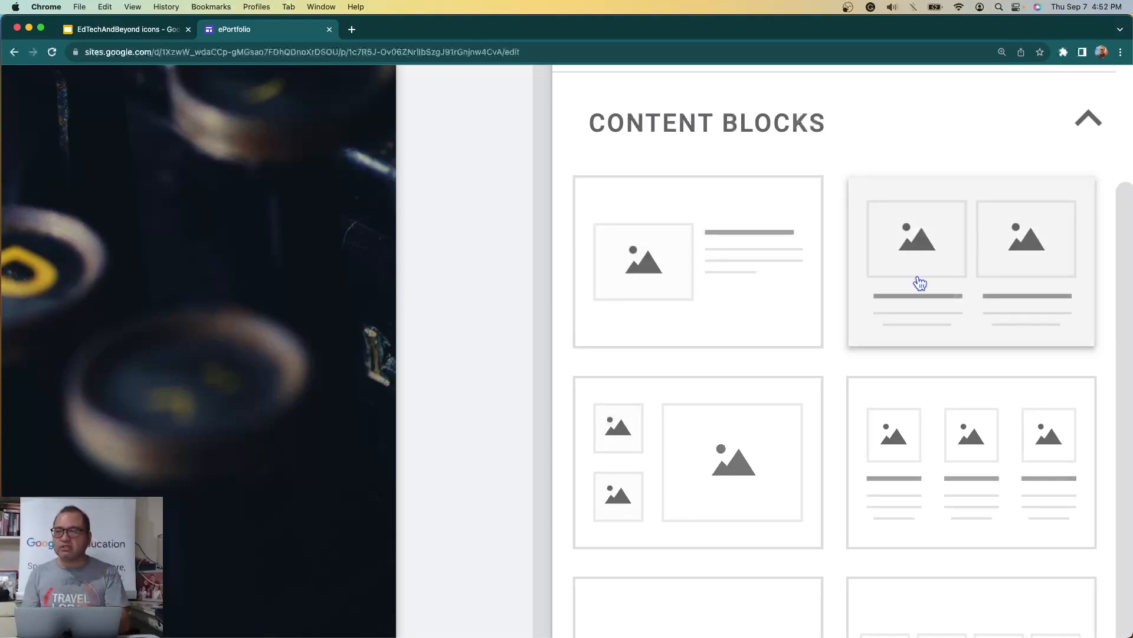
scroll(966, 278, "down", 3)
scroll(967, 280, "down", 1)
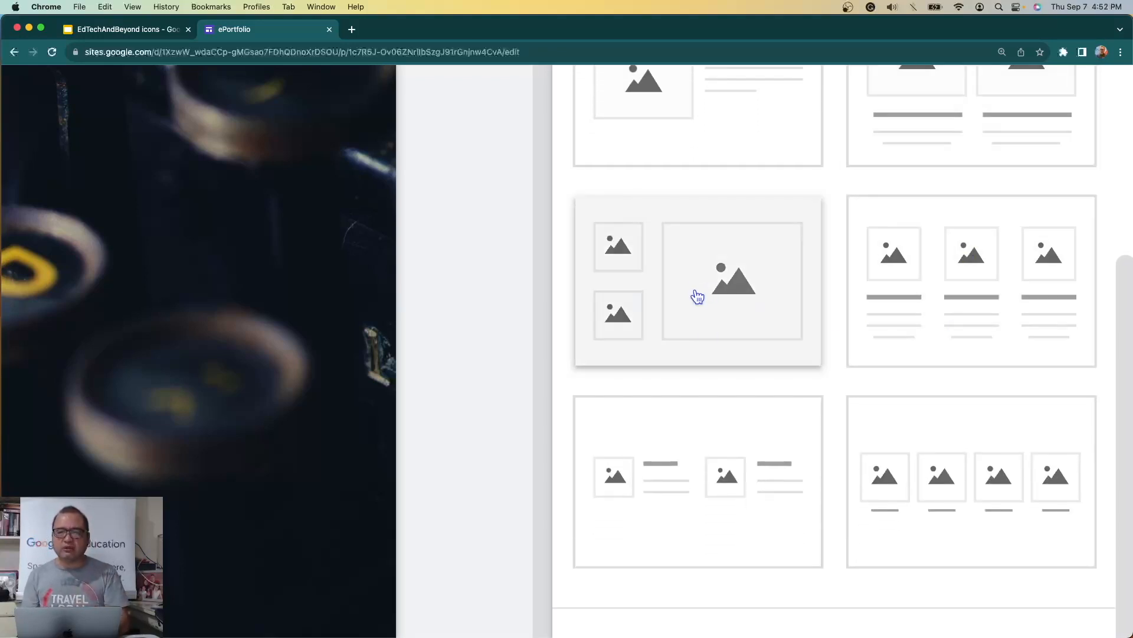
scroll(719, 374, "down", 3)
scroll(719, 374, "down", 3)
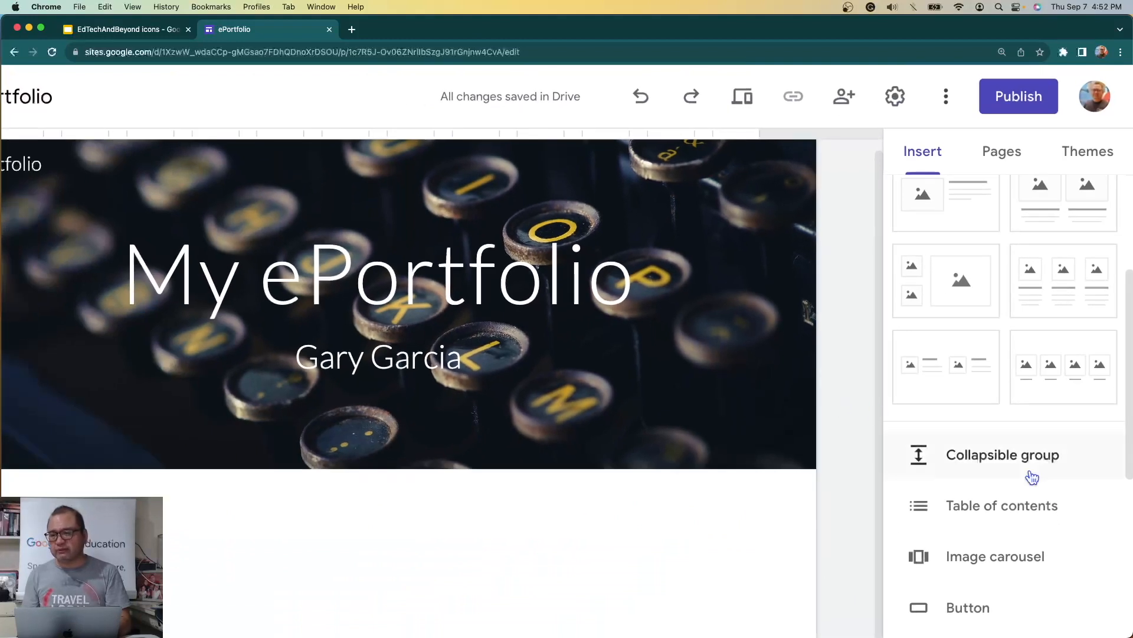
scroll(1048, 506, "down", 1)
scroll(1050, 506, "down", 2)
scroll(1051, 466, "up", 5)
scroll(1050, 423, "down", 3)
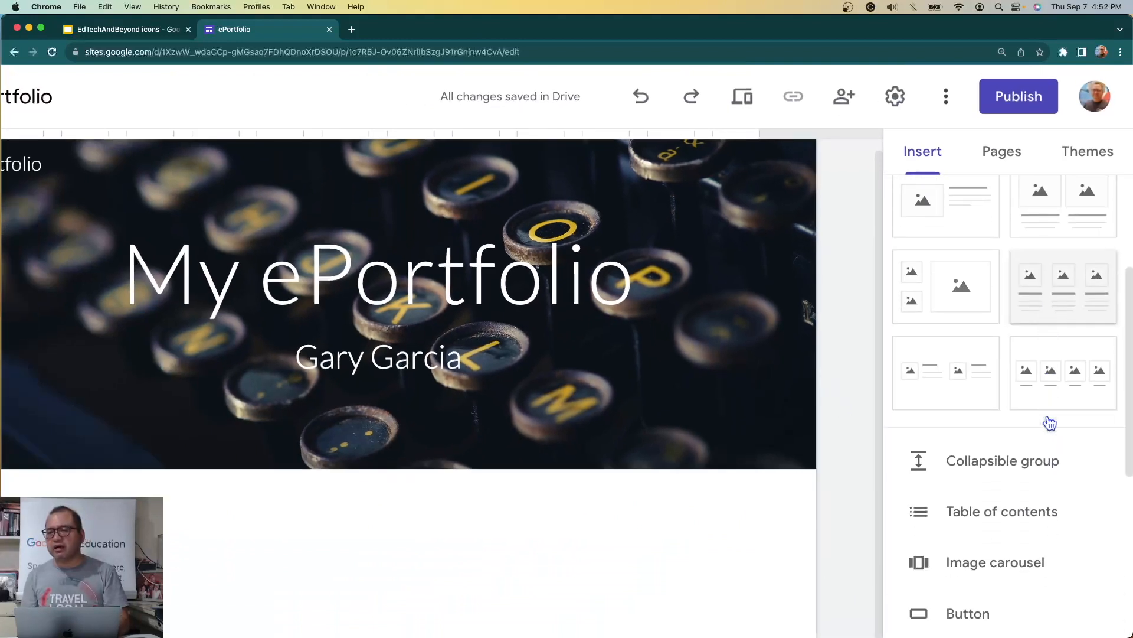
scroll(1079, 424, "up", 3)
scroll(1025, 430, "down", 2)
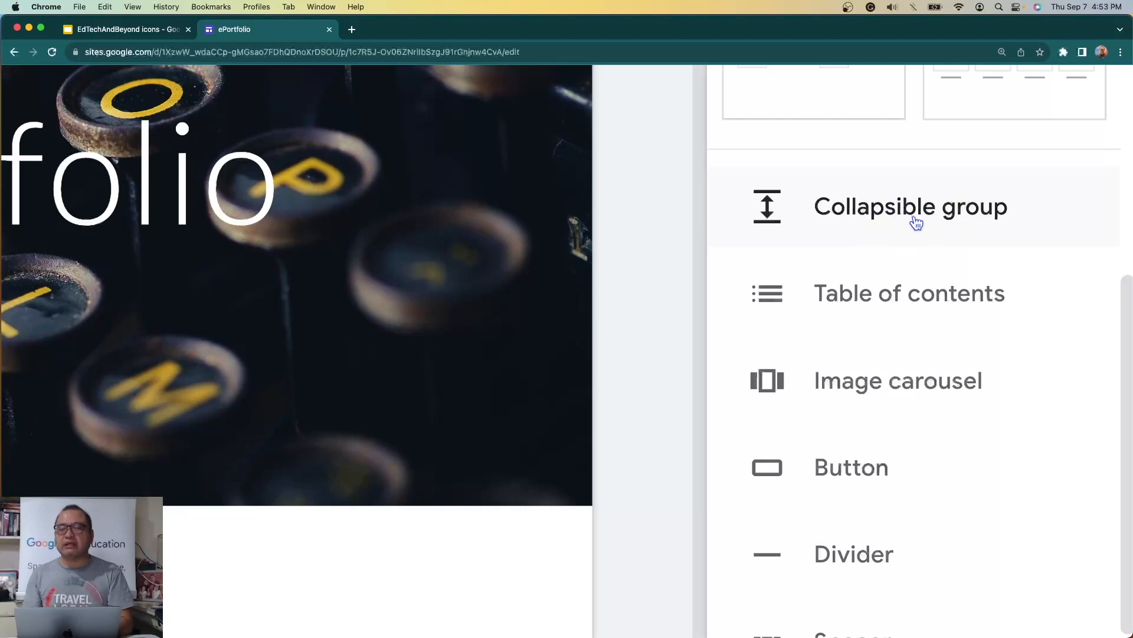
scroll(874, 315, "down", 1)
scroll(874, 315, "down", 5)
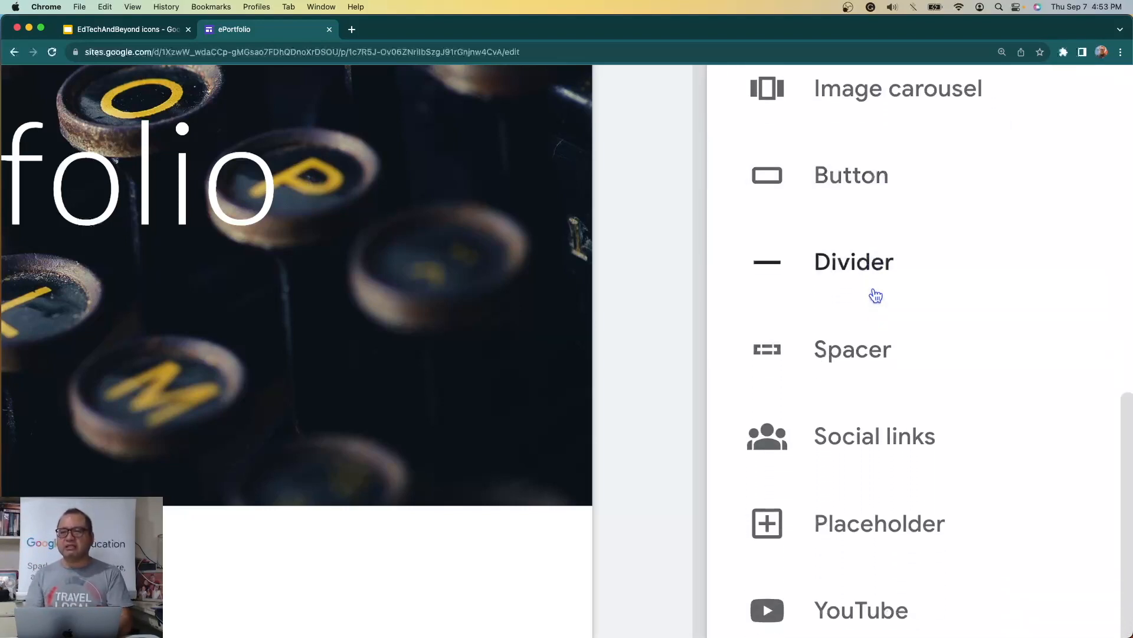
scroll(892, 330, "down", 6)
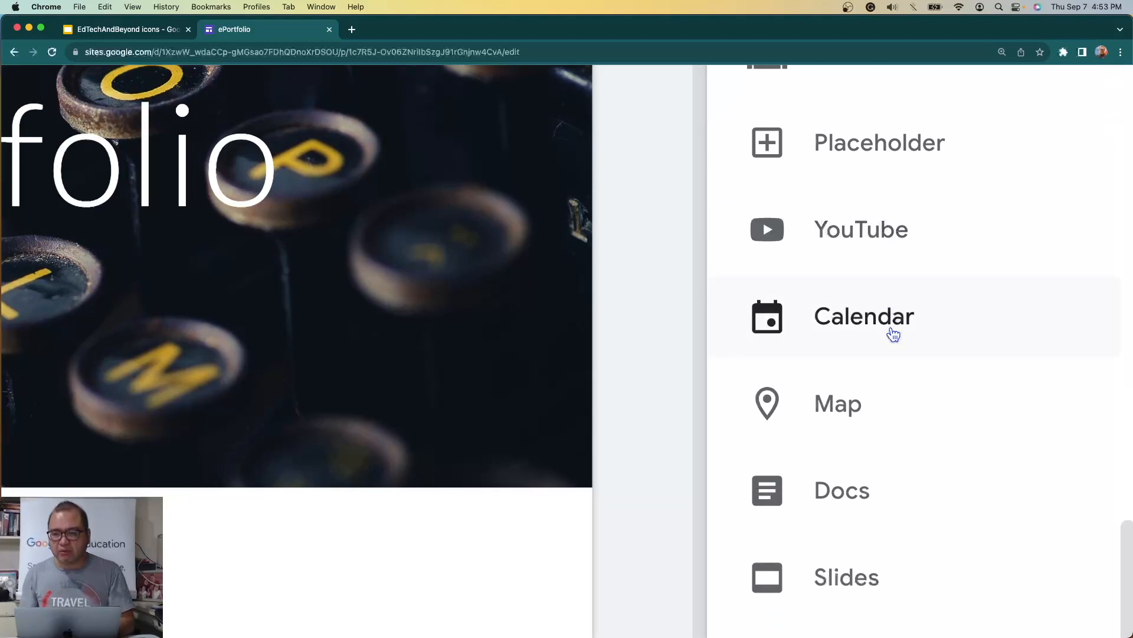
scroll(893, 335, "down", 1)
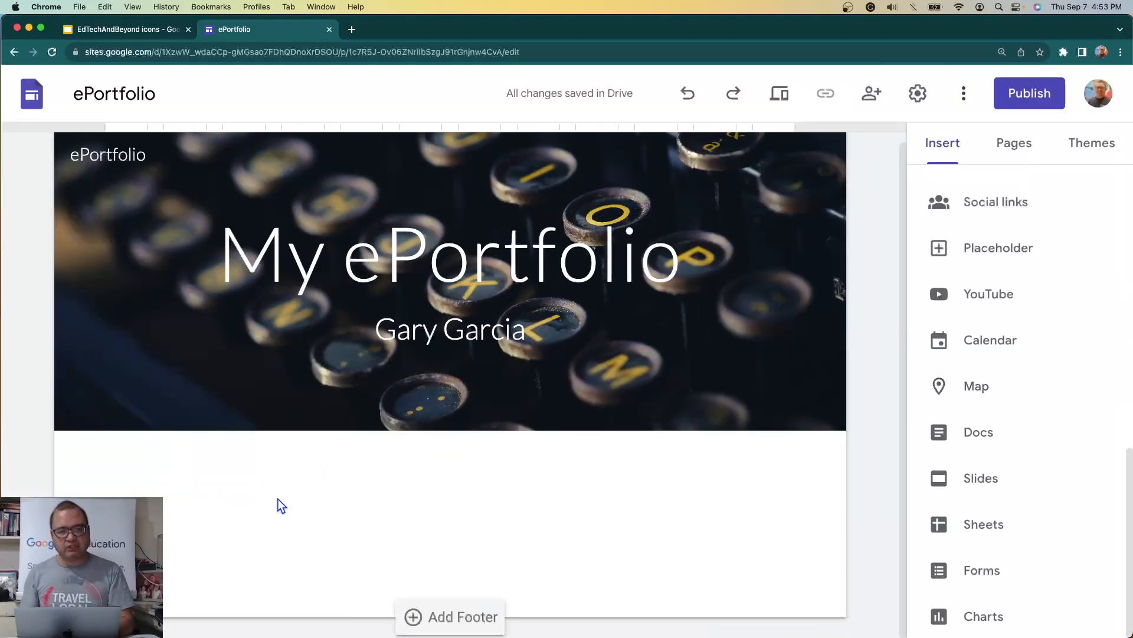
Bring up the quick-insert wheel in the blank space beneath the typewriter header.
scroll(950, 262, "up", 8)
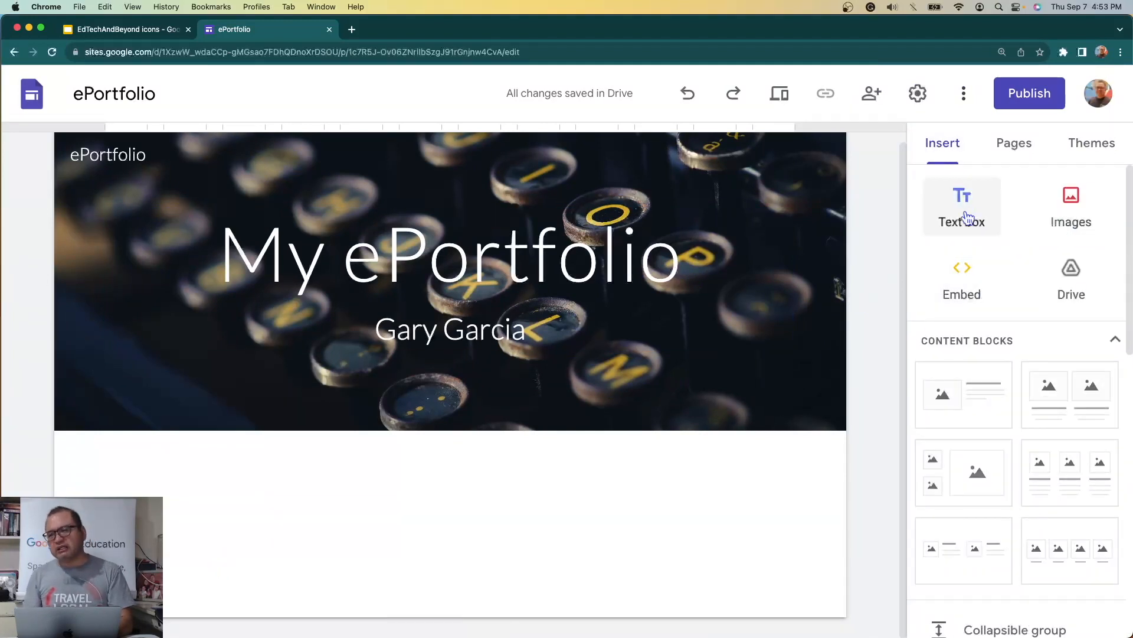
scroll(362, 487, "down", 1)
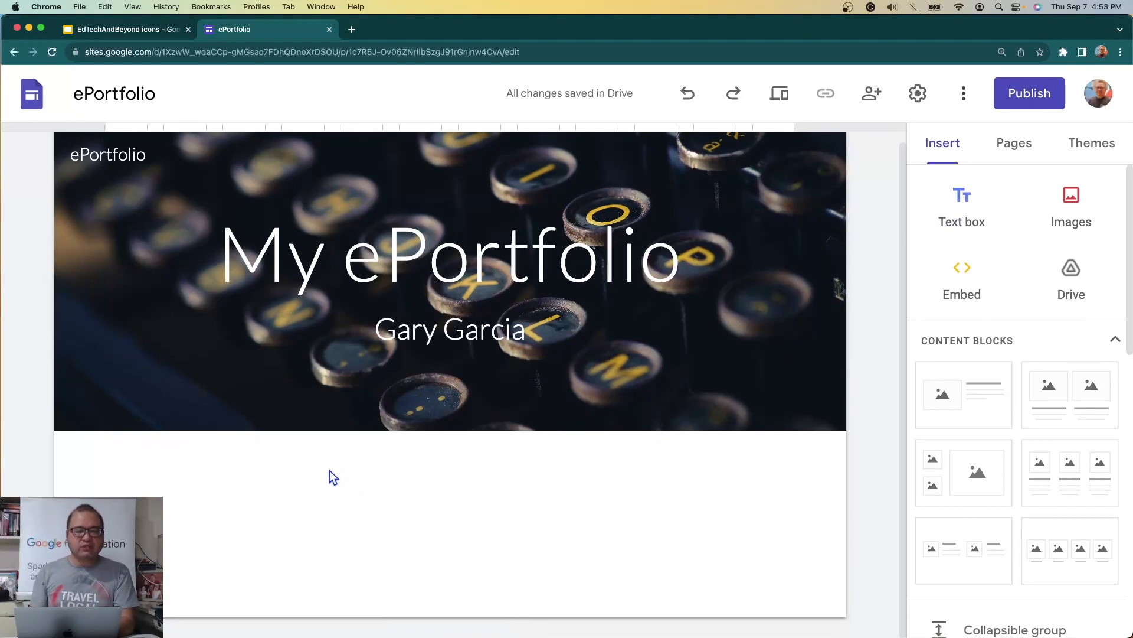
scroll(320, 469, "down", 1)
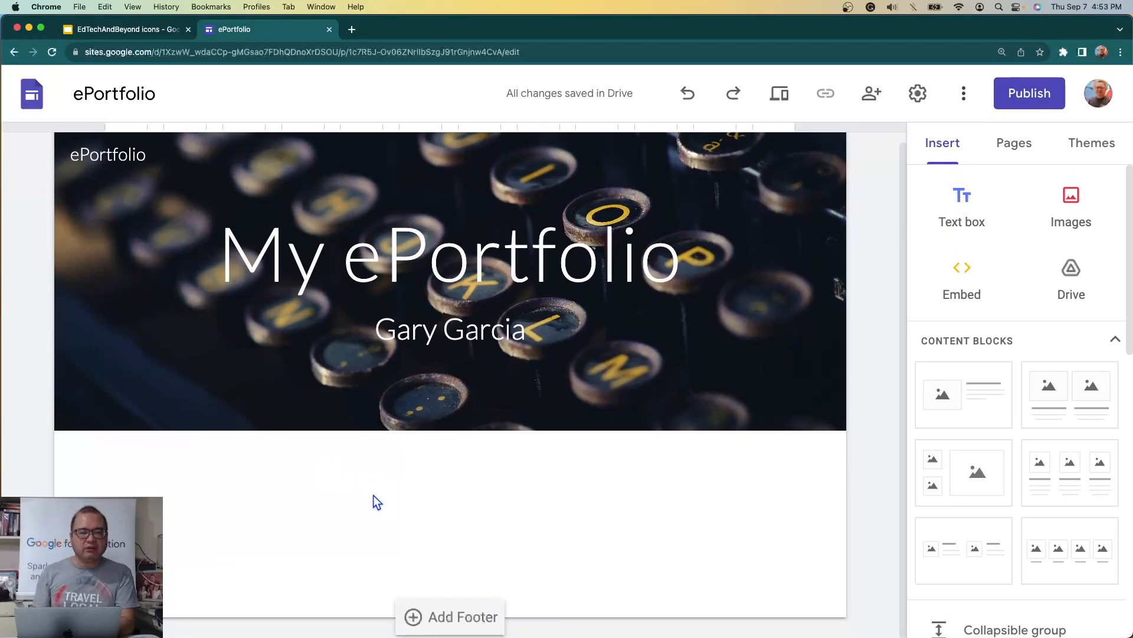
scroll(335, 501, "up", 5)
scroll(334, 501, "left", 2)
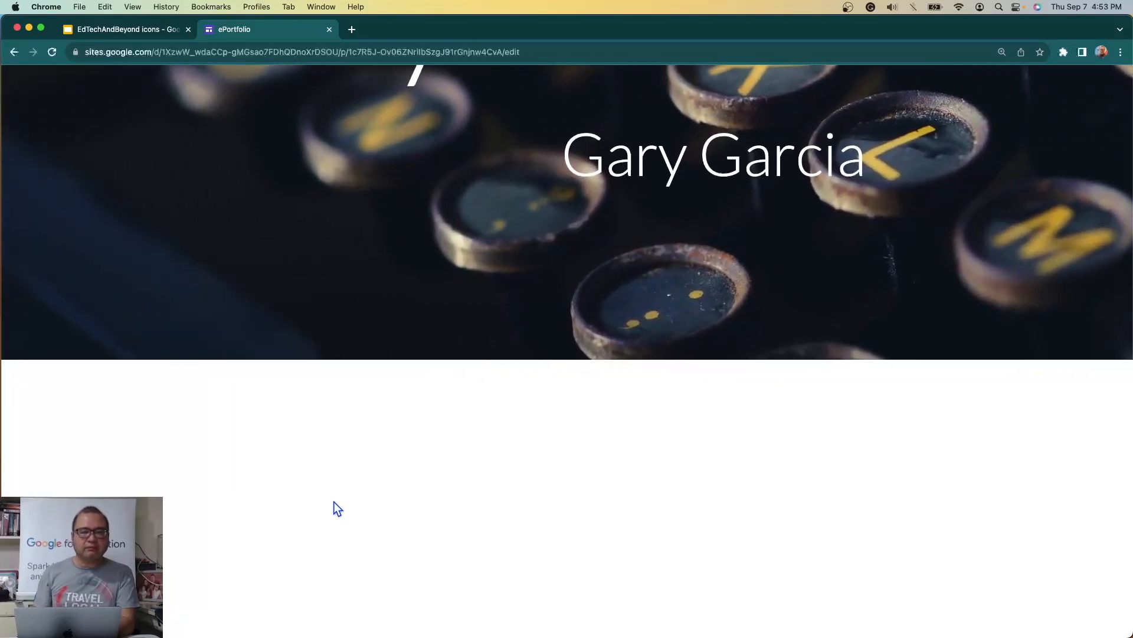
scroll(334, 502, "down", 1)
scroll(334, 501, "down", 5)
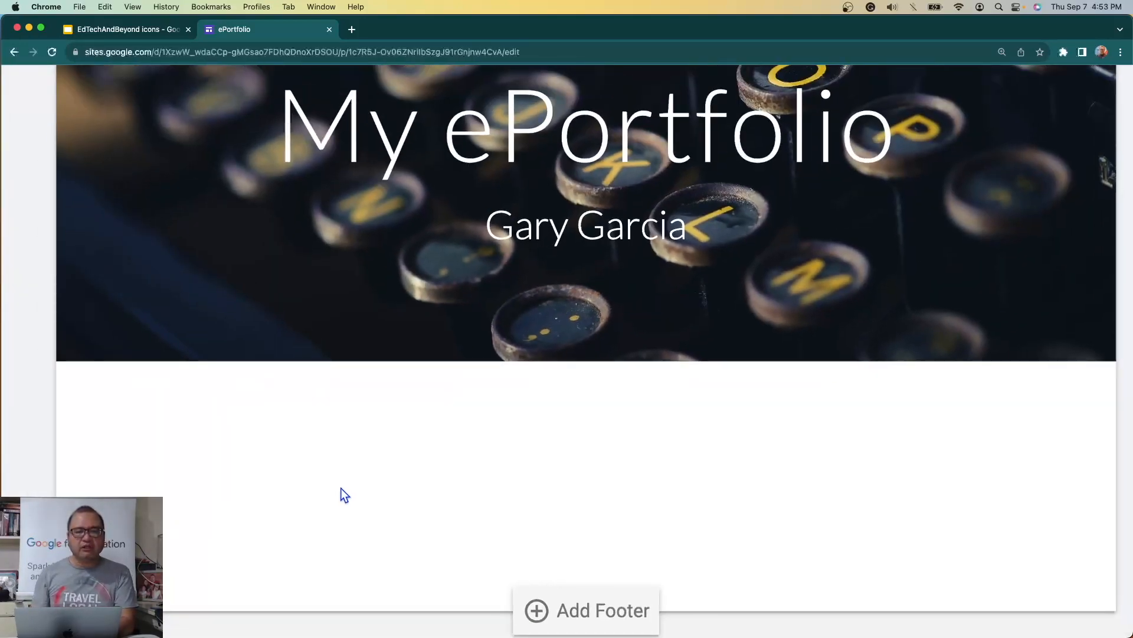
double_click(408, 458)
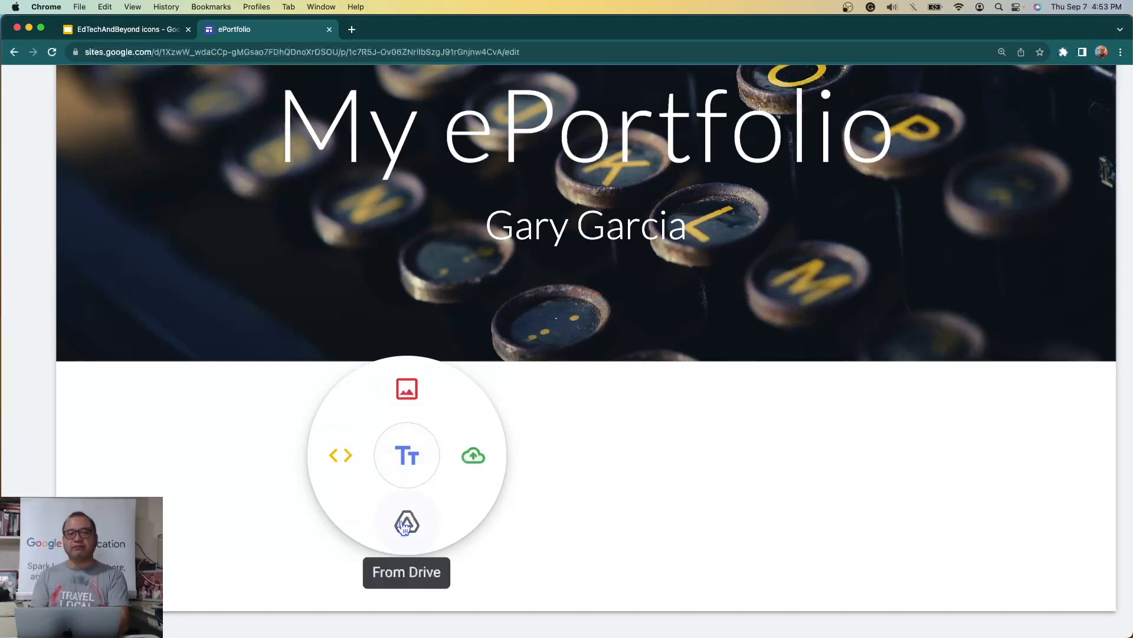
Add a text box reading 'This is a sample text for the home page!'.
left_click(411, 461)
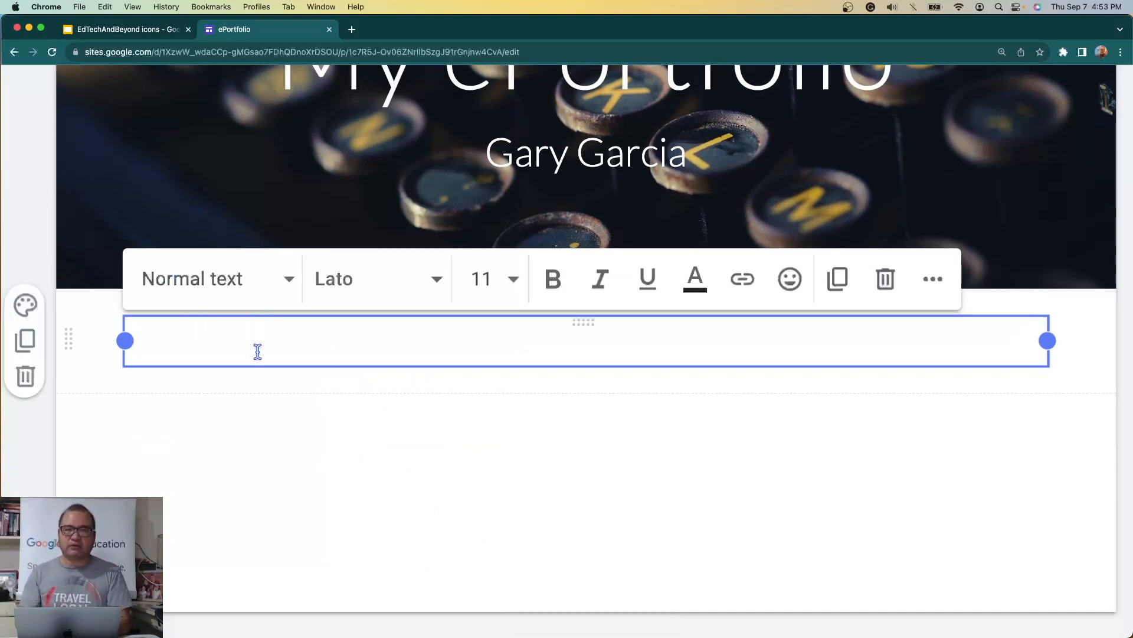
type("This is a smp")
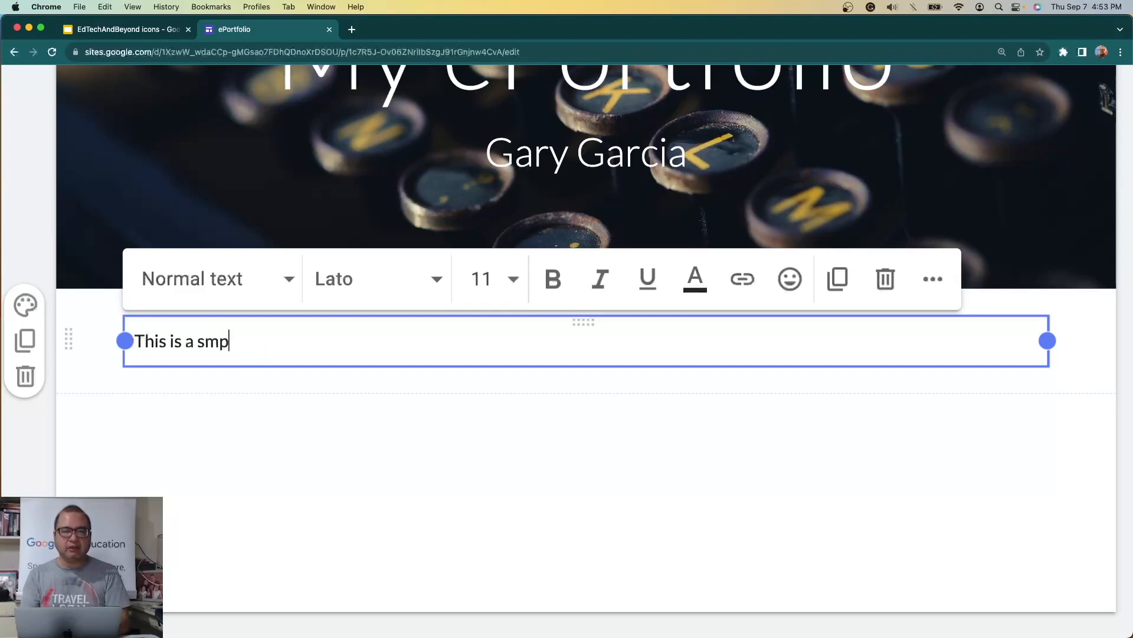
key("BackSpace")
type("a")
key("BackSpace")
key("BackSpace")
type("ample text for the home page!")
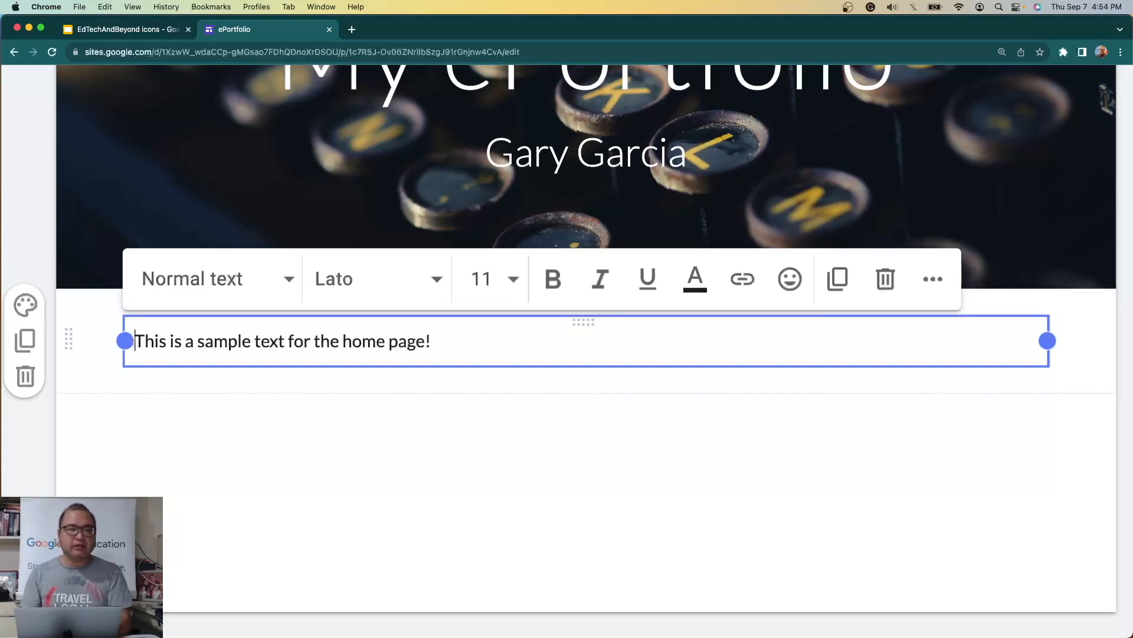
Insert the line 'Welcome to my page' above the sample sentence.
key("Return")
key("Up")
type("WElcome")
key("BackSpace")
key("BackSpace")
key("BackSpace")
key("BackSpace")
key("BackSpace")
key("BackSpace")
type("elcome to my page")
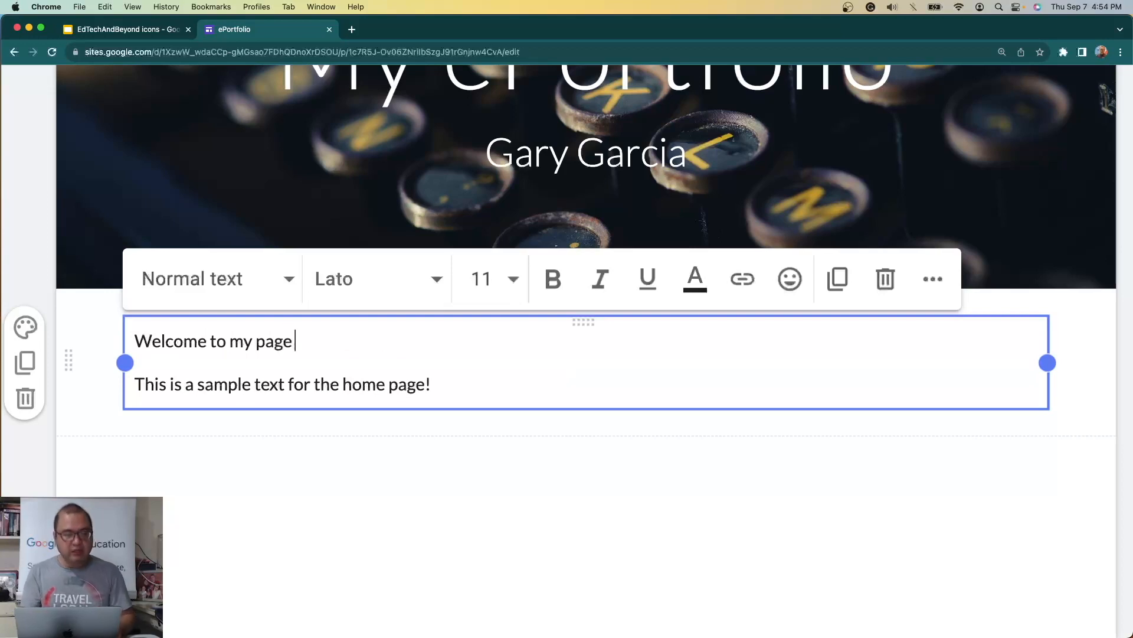
key("ctrl+super+space")
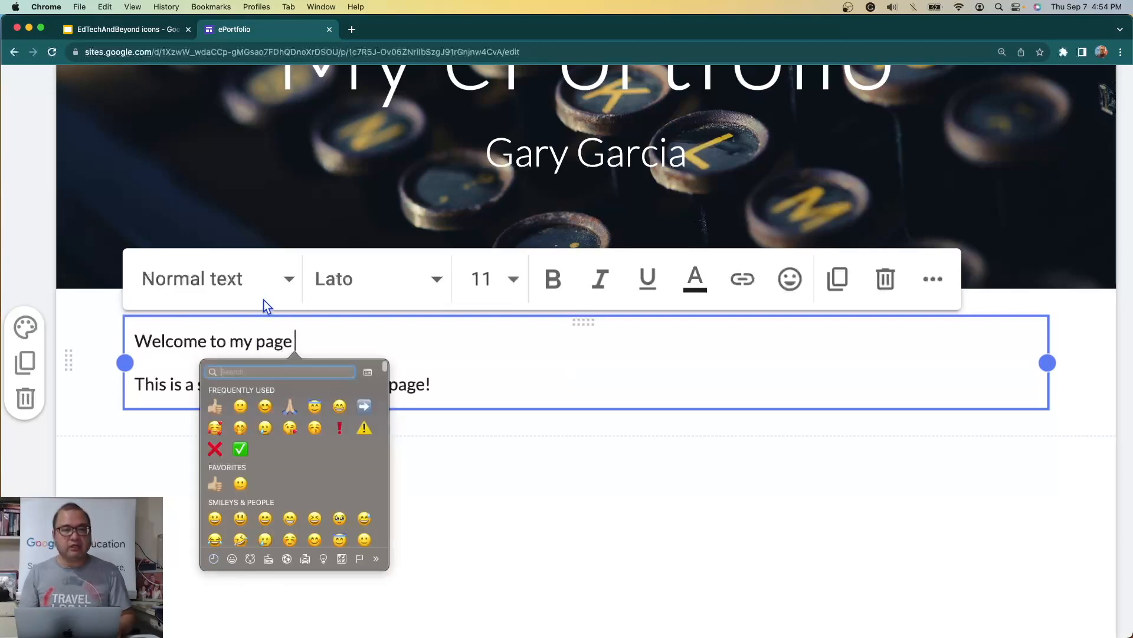
Add a smiley after 'Welcome to my page' and set that line to Heading style.
left_click(265, 406)
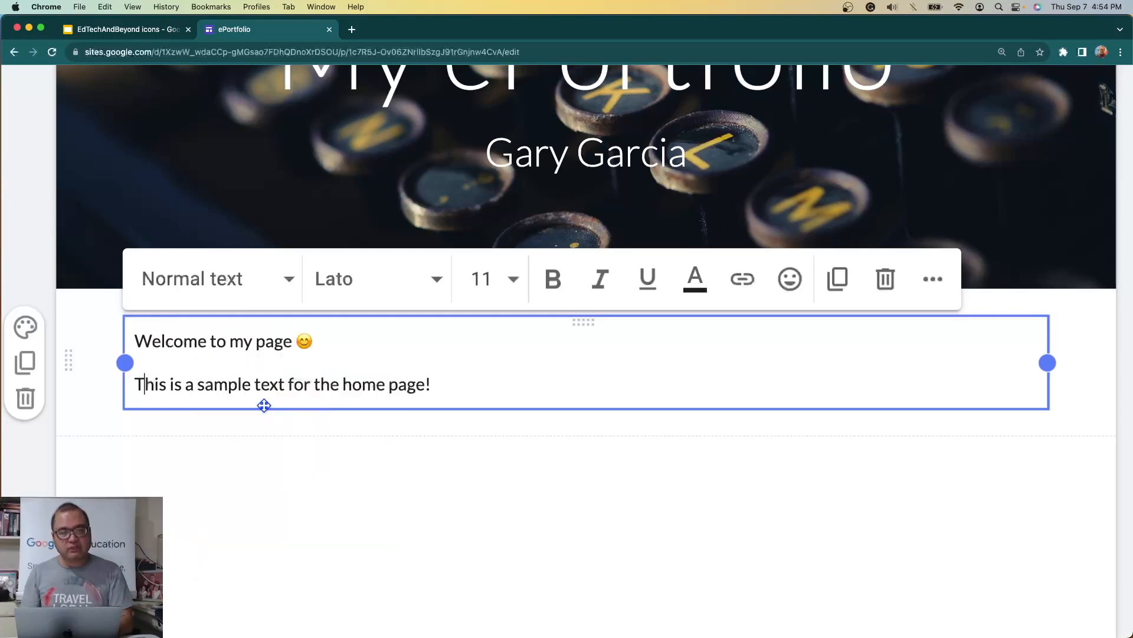
left_click(210, 292)
left_click(218, 399)
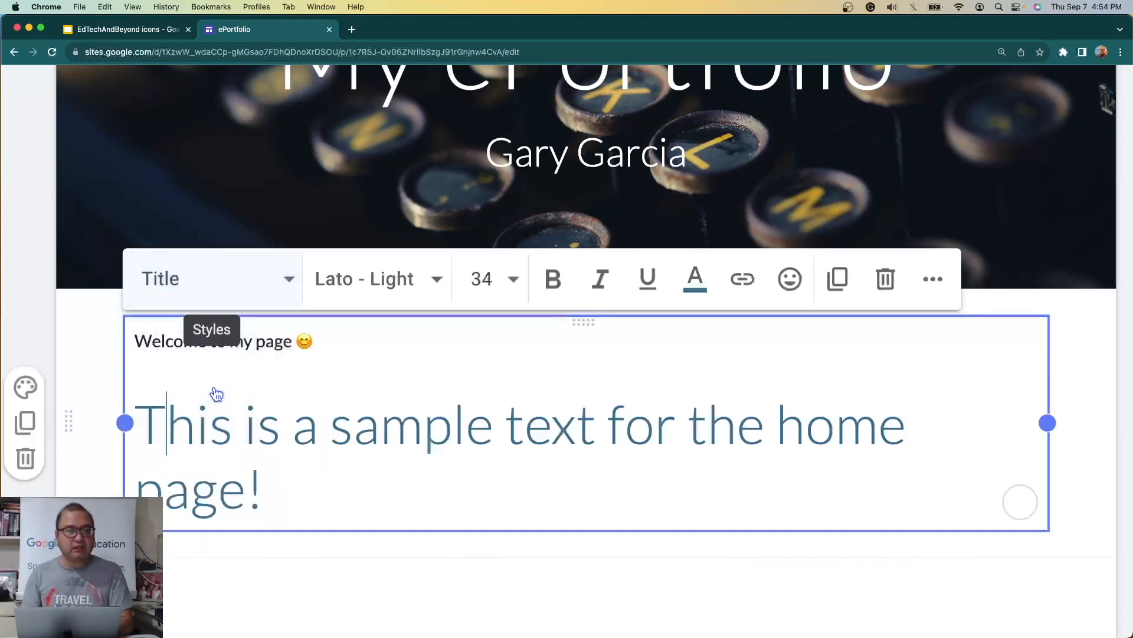
left_click(222, 294)
left_click(218, 350)
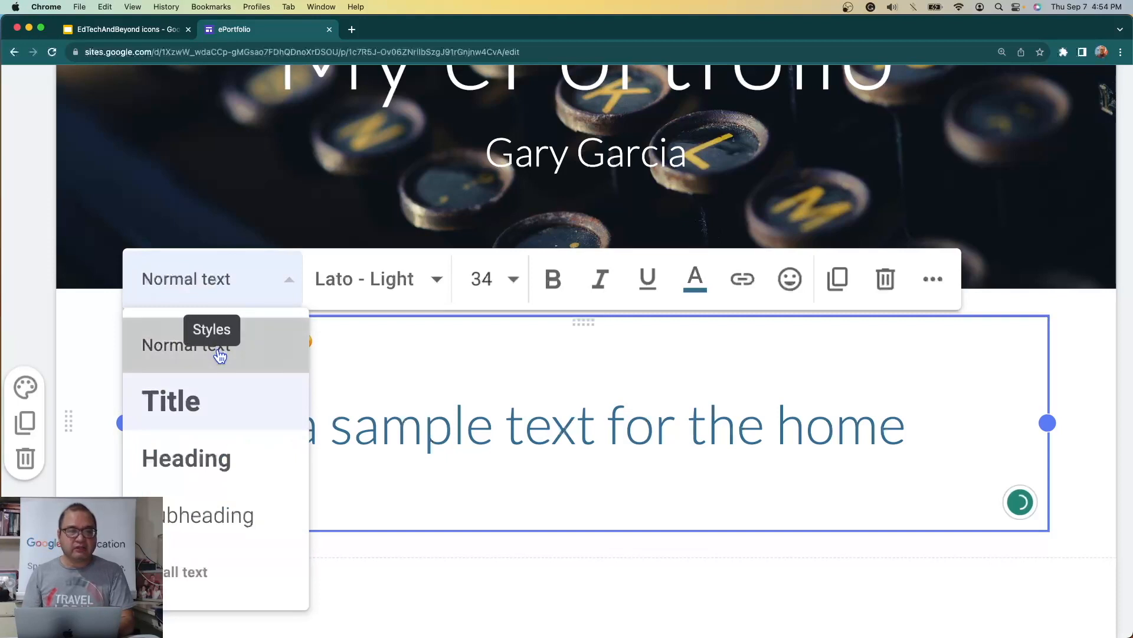
key("Up")
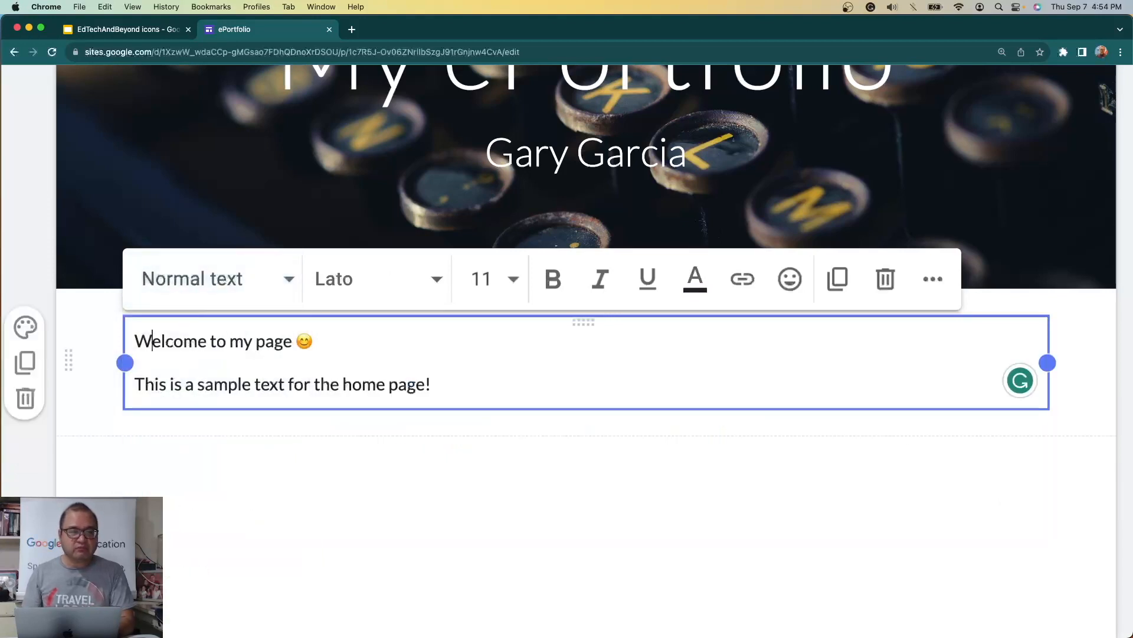
left_click(218, 291)
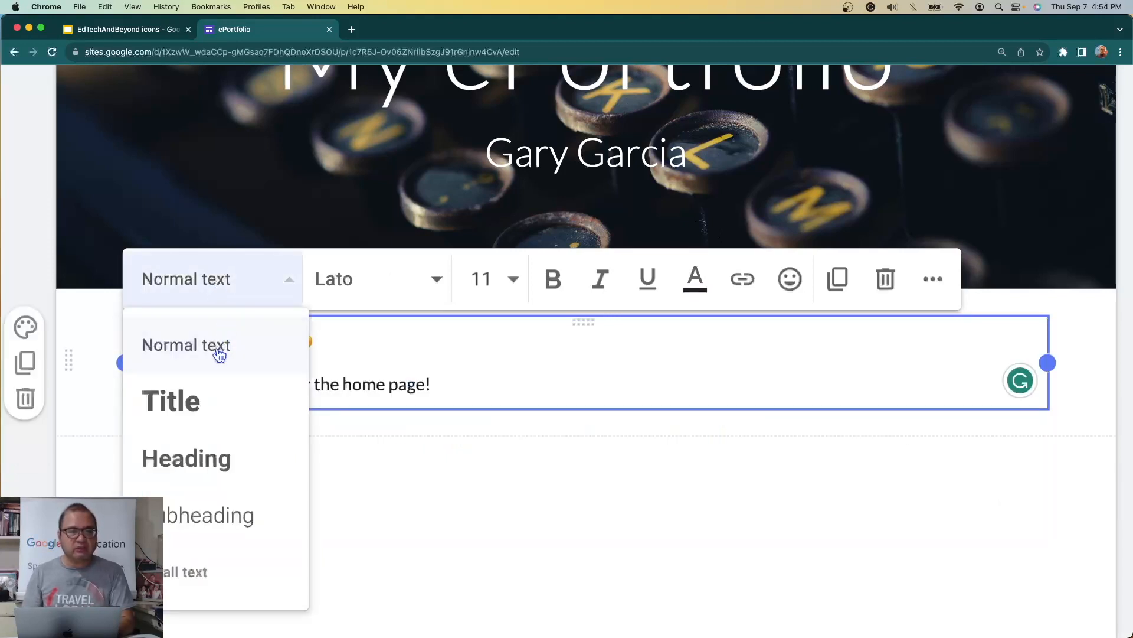
left_click(200, 458)
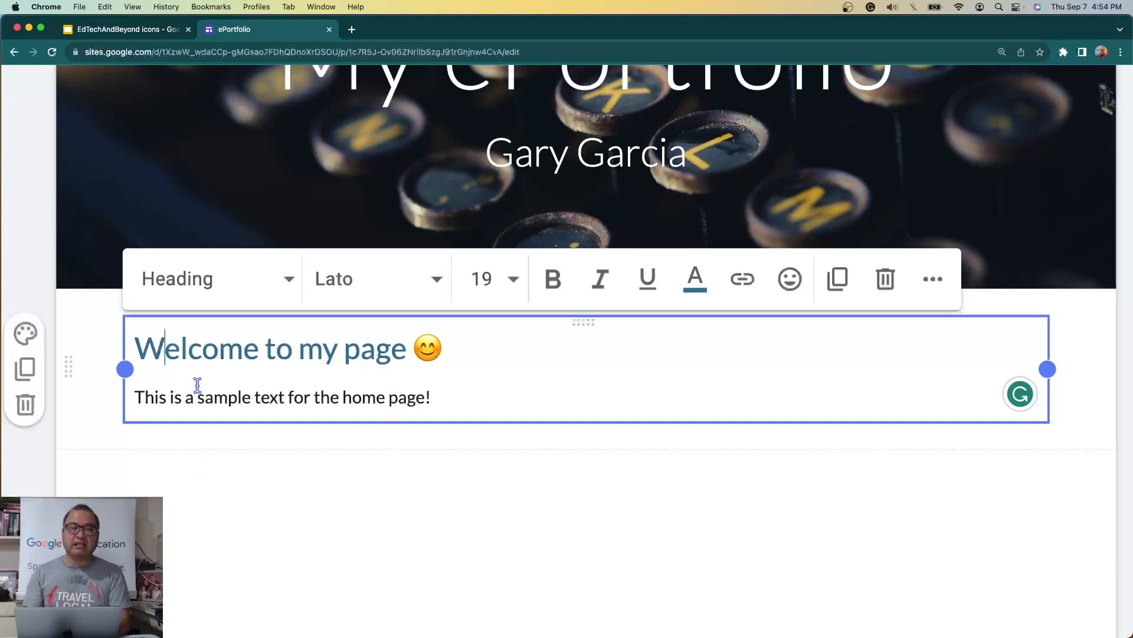
Check the line styles, leaving the sample sentence as Normal text.
triple_click(247, 357)
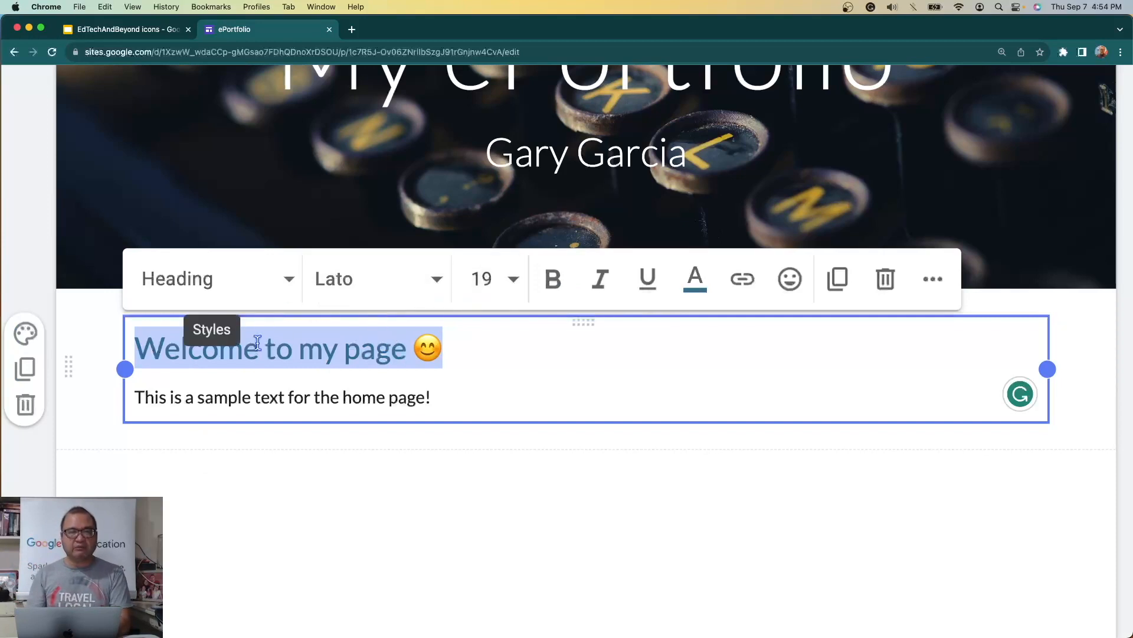
left_click(243, 489)
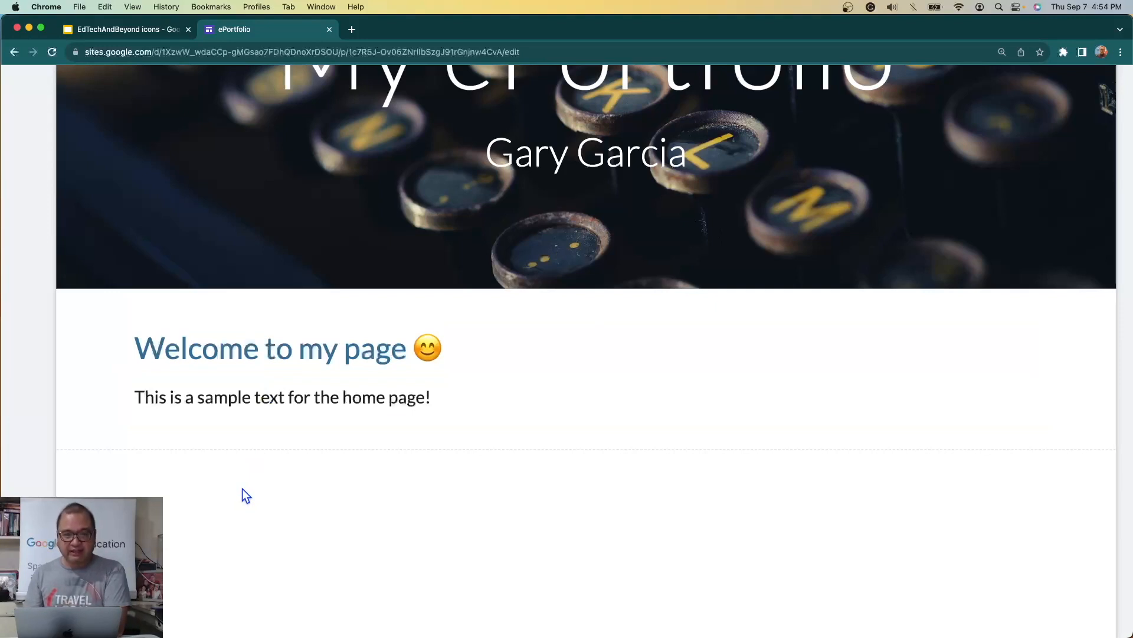
left_click(246, 354)
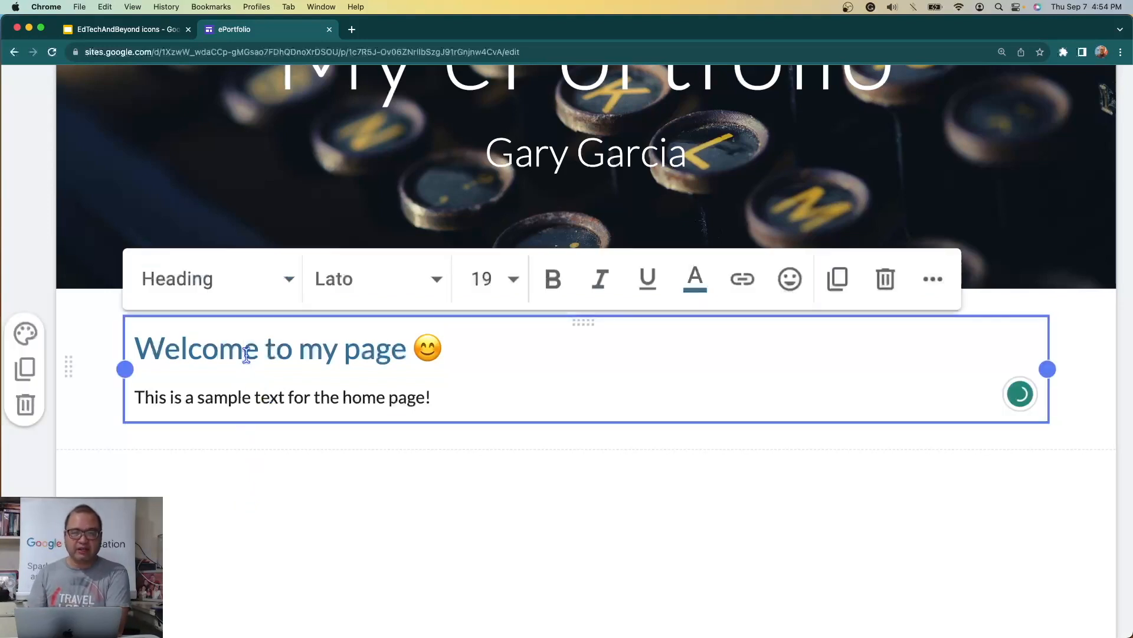
left_click(243, 402)
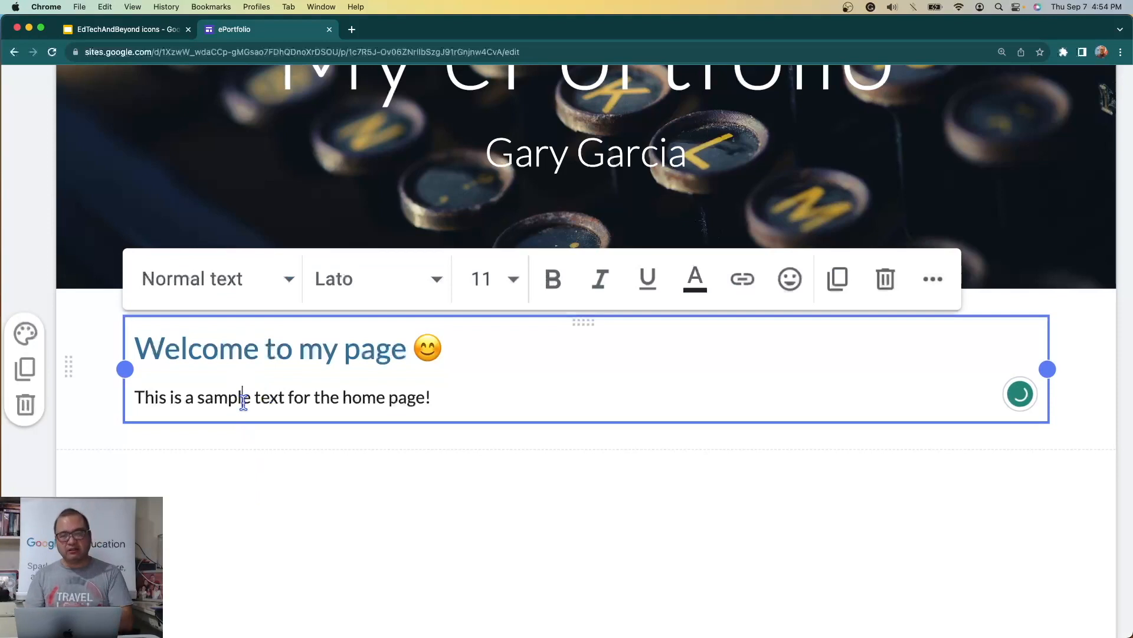
left_click(290, 282)
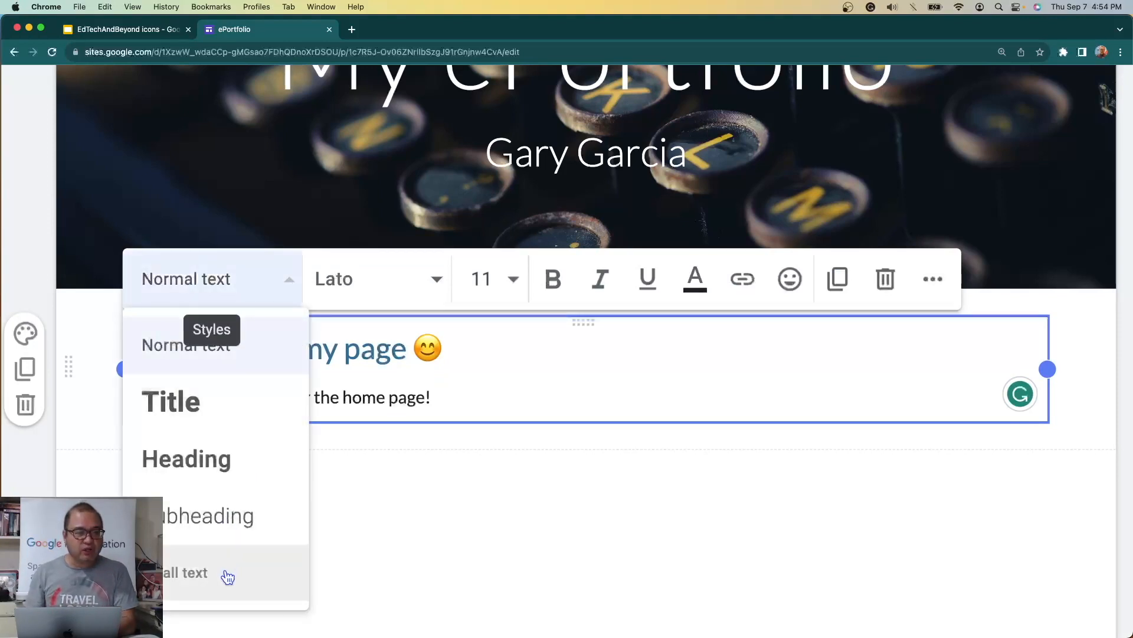
left_click(396, 533)
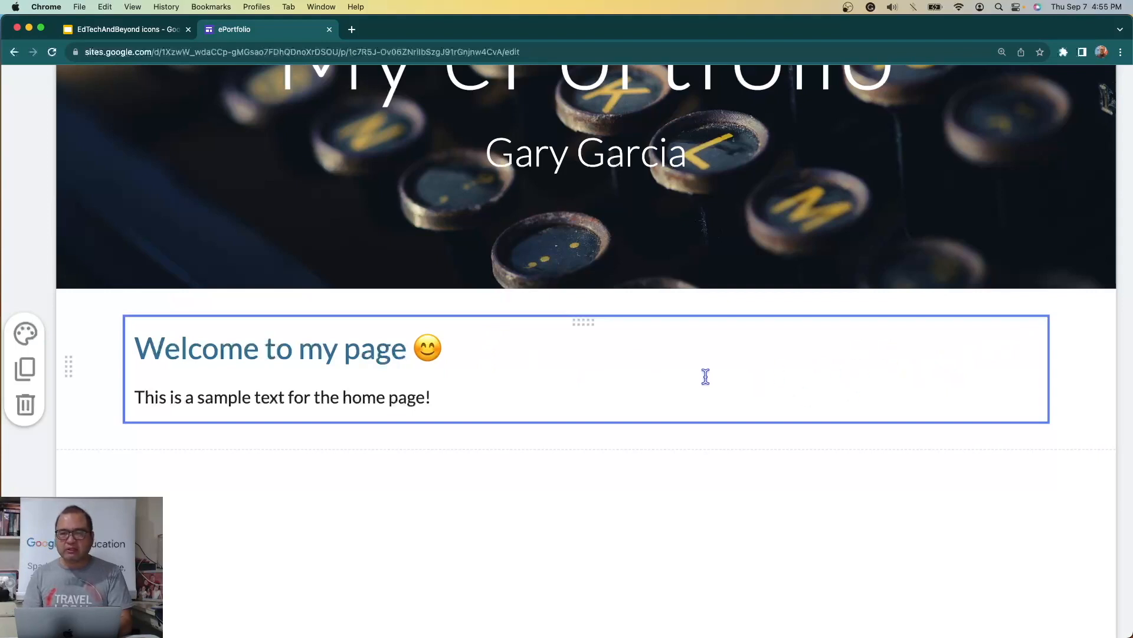
Search Drive for the profile picture and insert it below the welcome text.
double_click(296, 511)
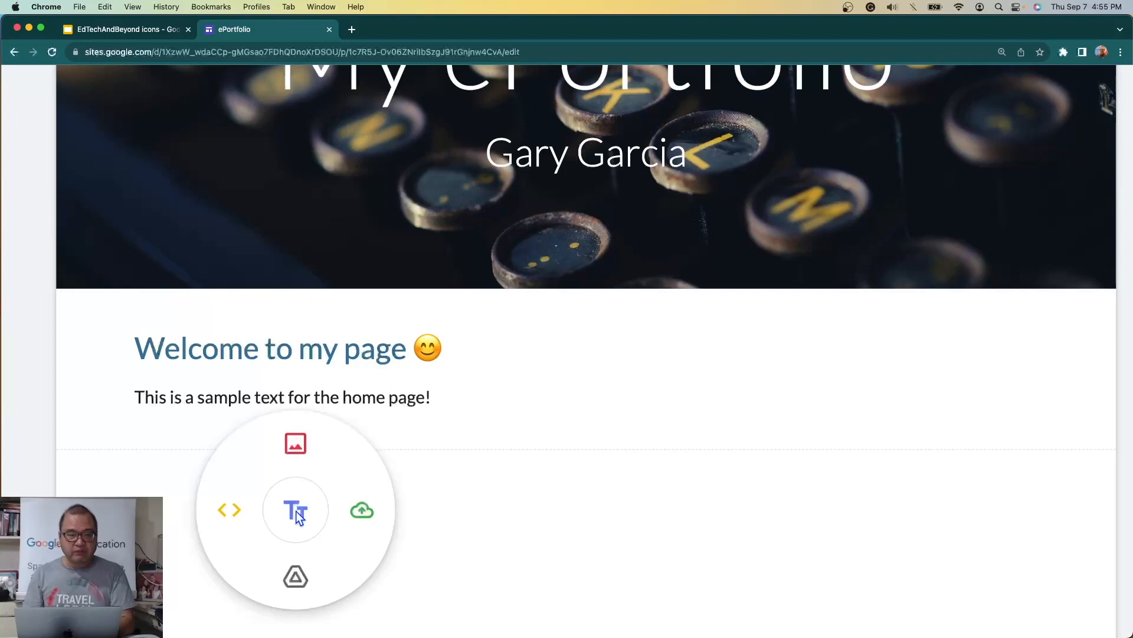
left_click(296, 446)
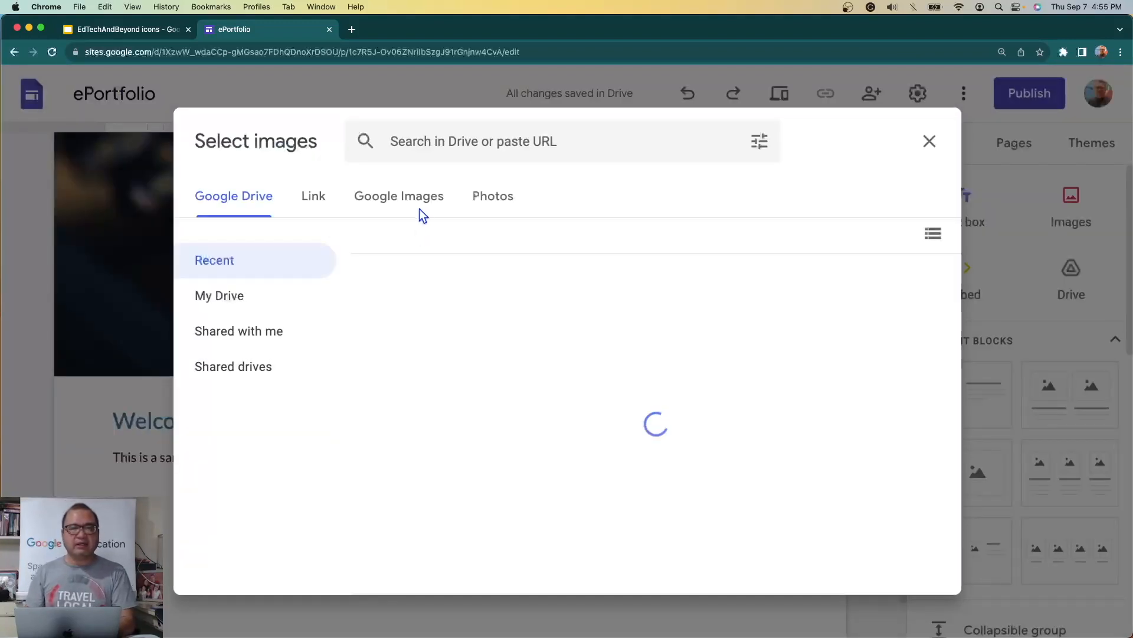
left_click(446, 147)
type("gar")
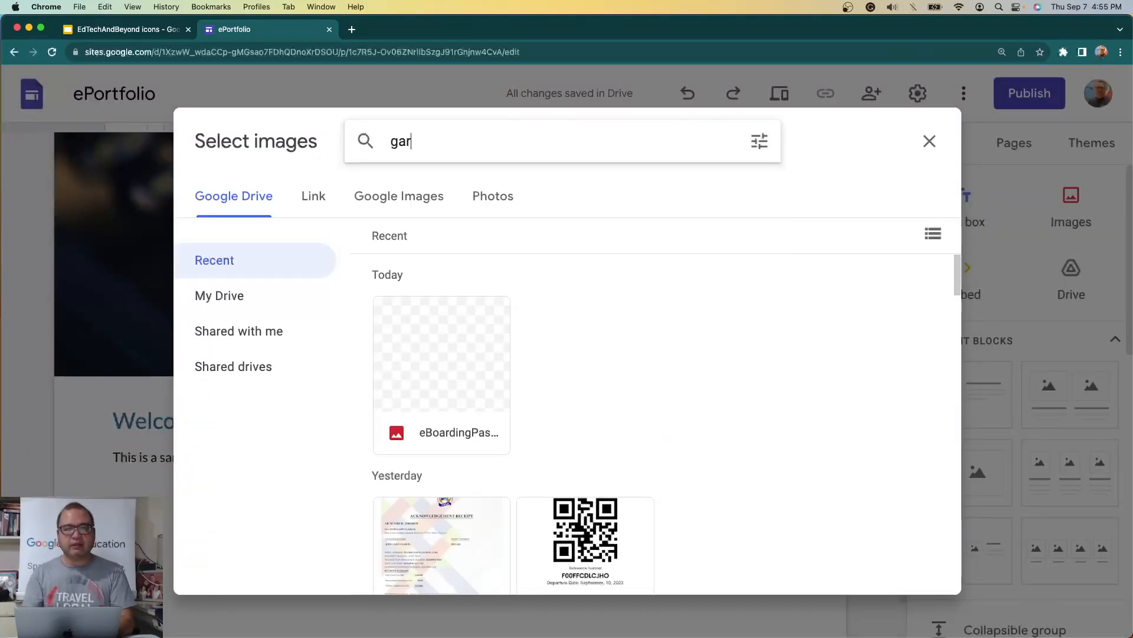
type("y garcia")
key("BackSpace")
key("BackSpace")
key("BackSpace")
key("BackSpace")
key("BackSpace")
key("BackSpace")
key("BackSpace")
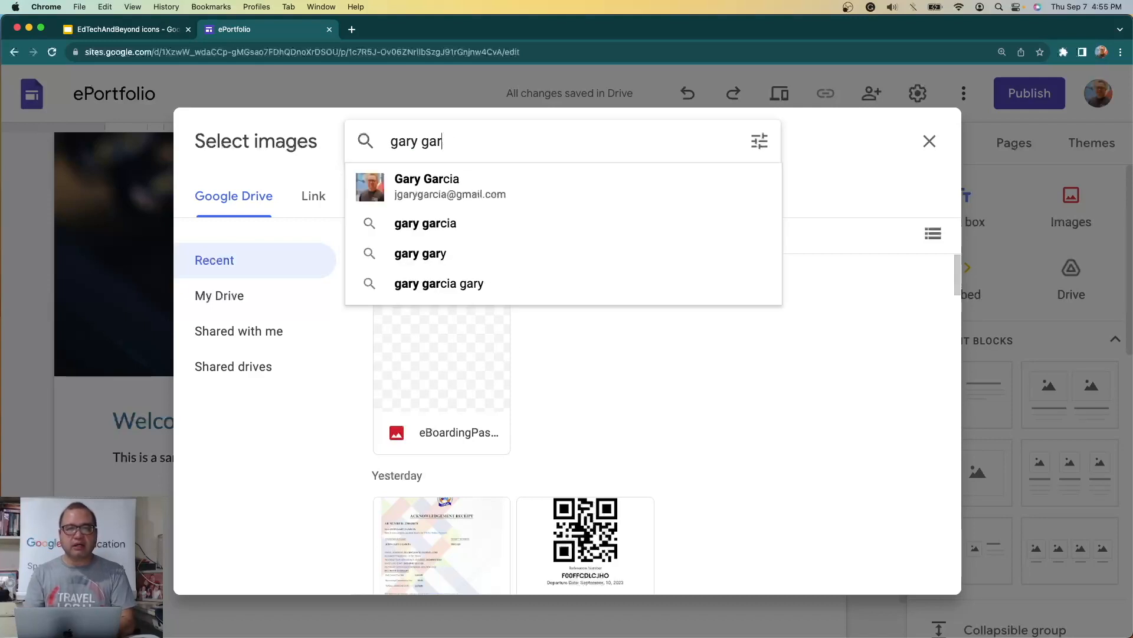
type("profile")
key("Return")
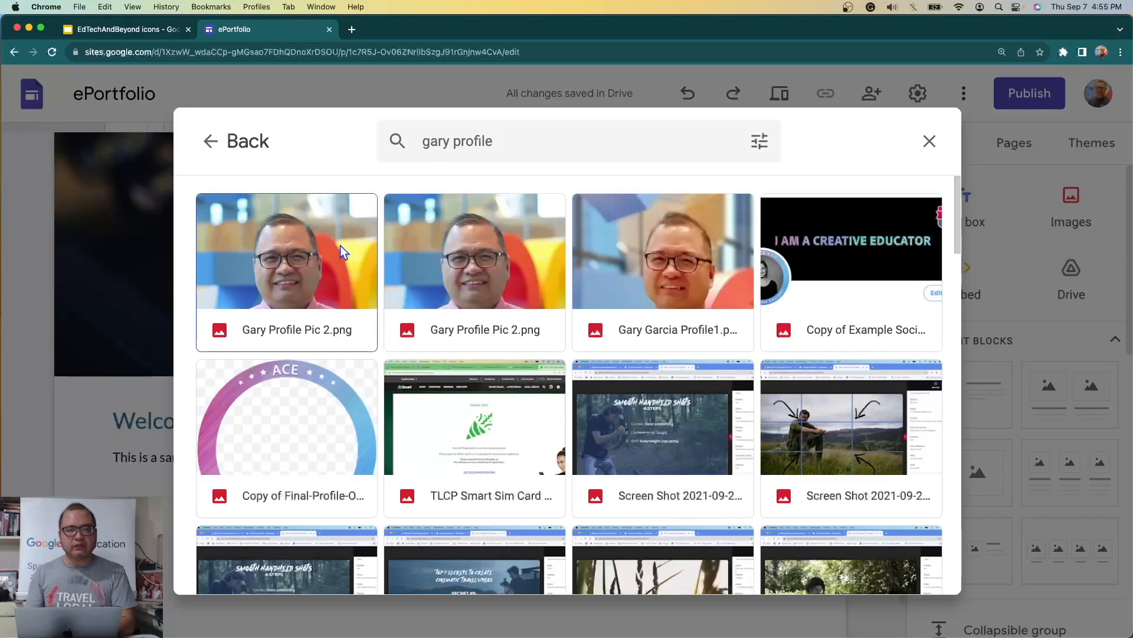
double_click(316, 256)
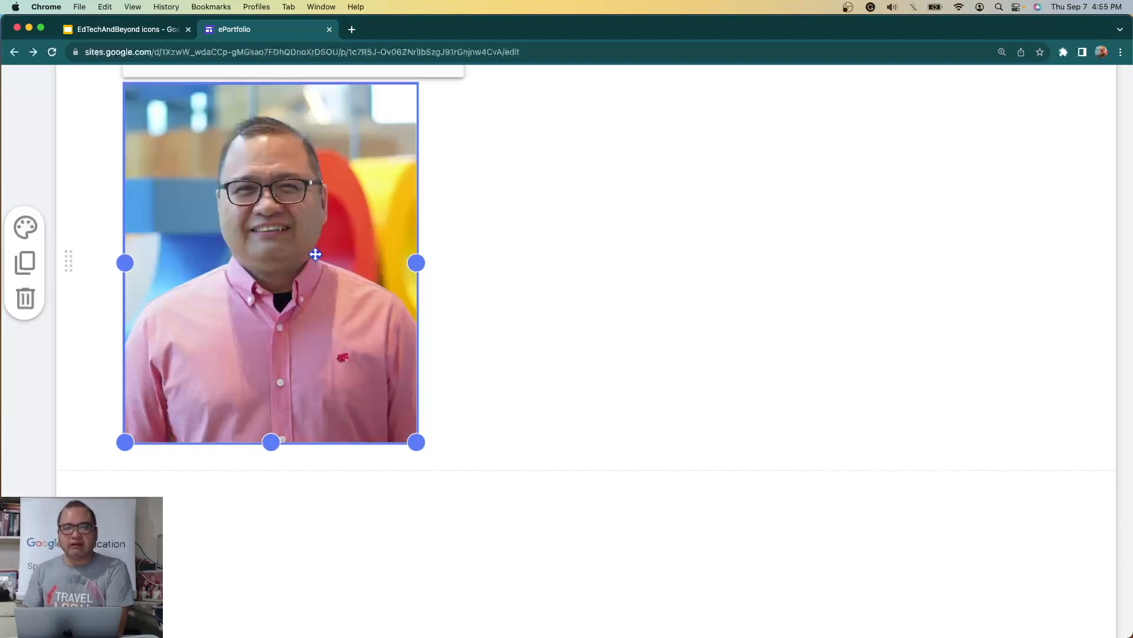
Narrow the welcome text box to the left half and resize the profile photo beside it on the right.
scroll(315, 254, "up", 4)
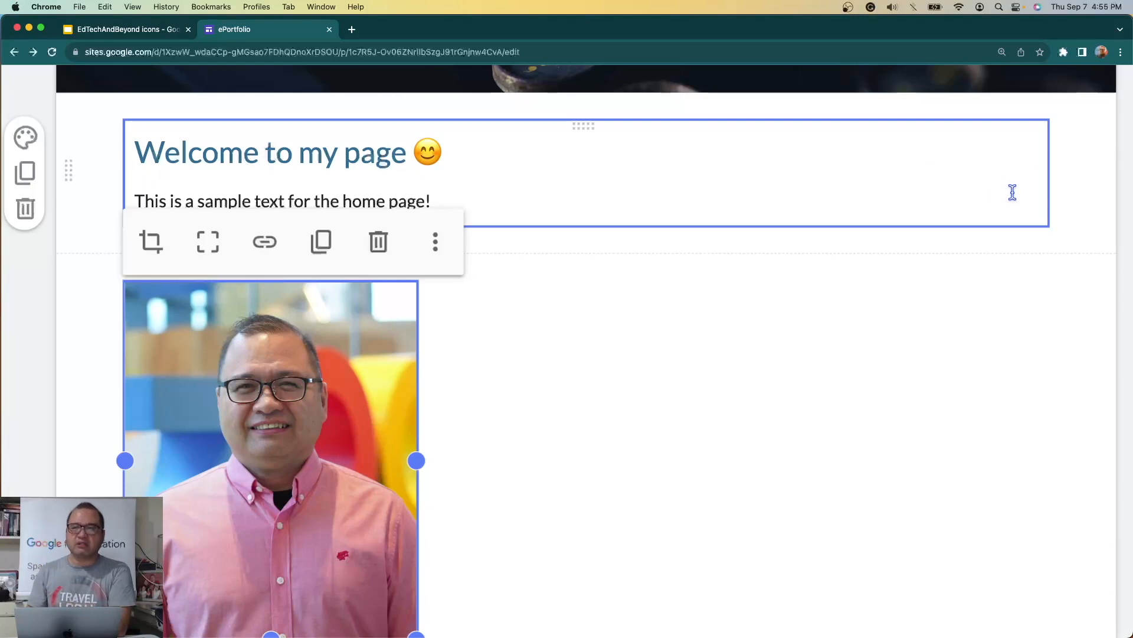
left_click(629, 175)
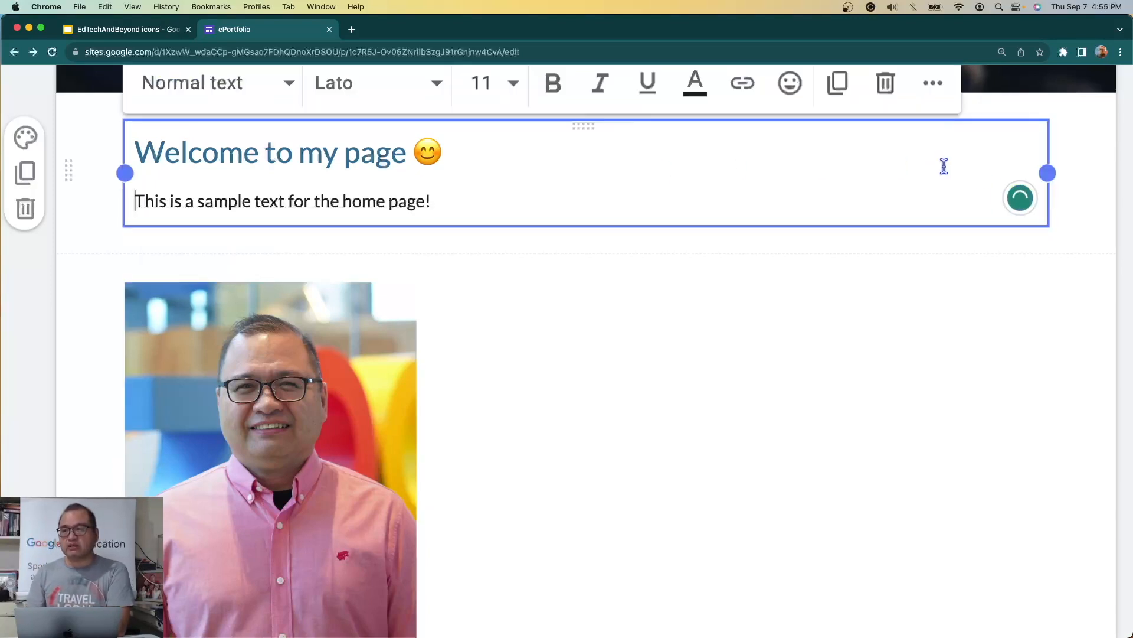
left_click_drag(1053, 174, 584, 180)
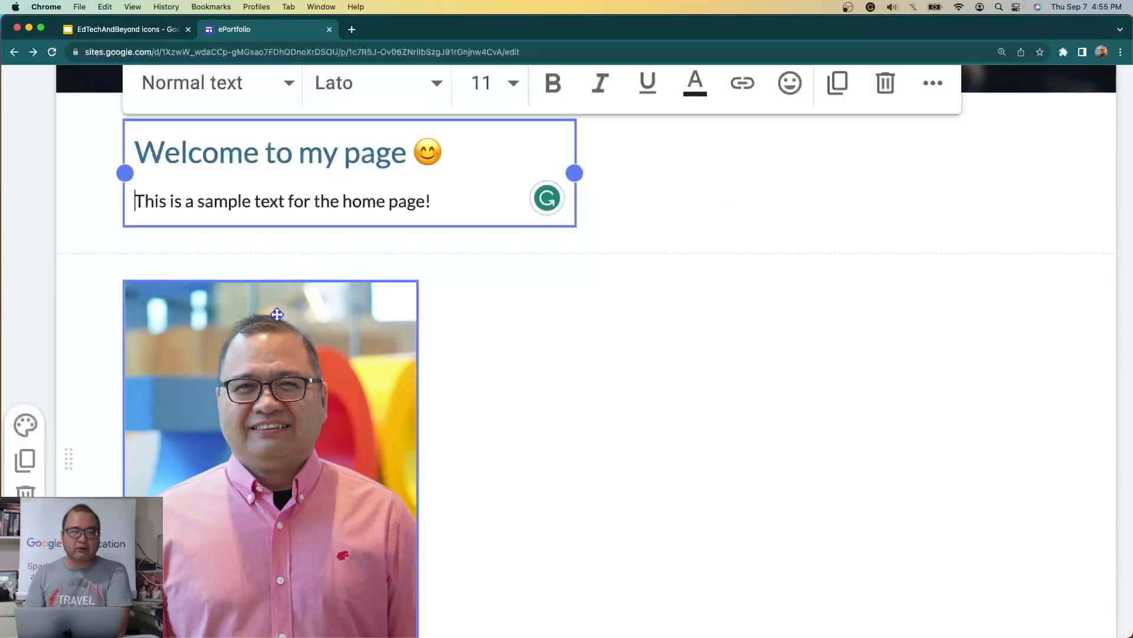
left_click_drag(277, 314, 742, 206)
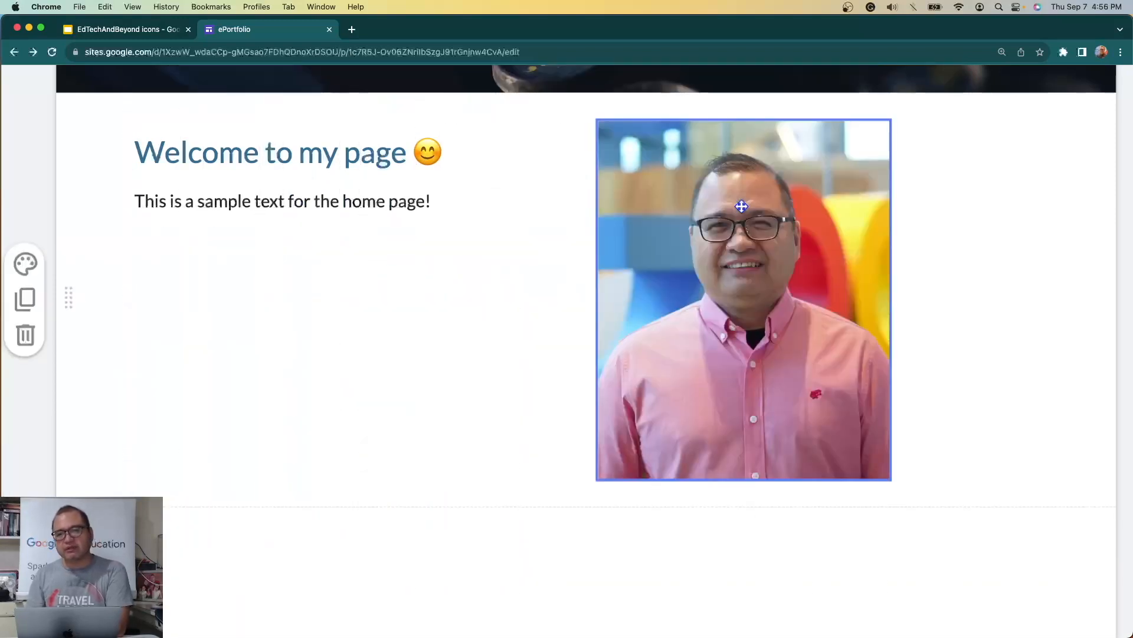
left_click(688, 235)
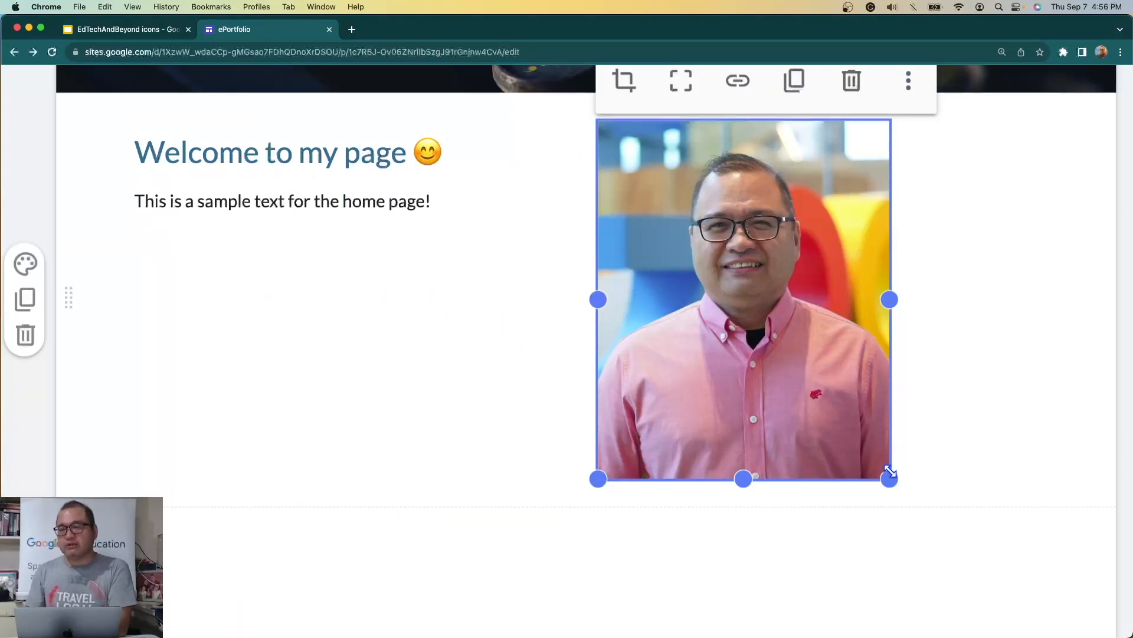
left_click_drag(890, 472, 753, 302)
left_click_drag(673, 270, 731, 266)
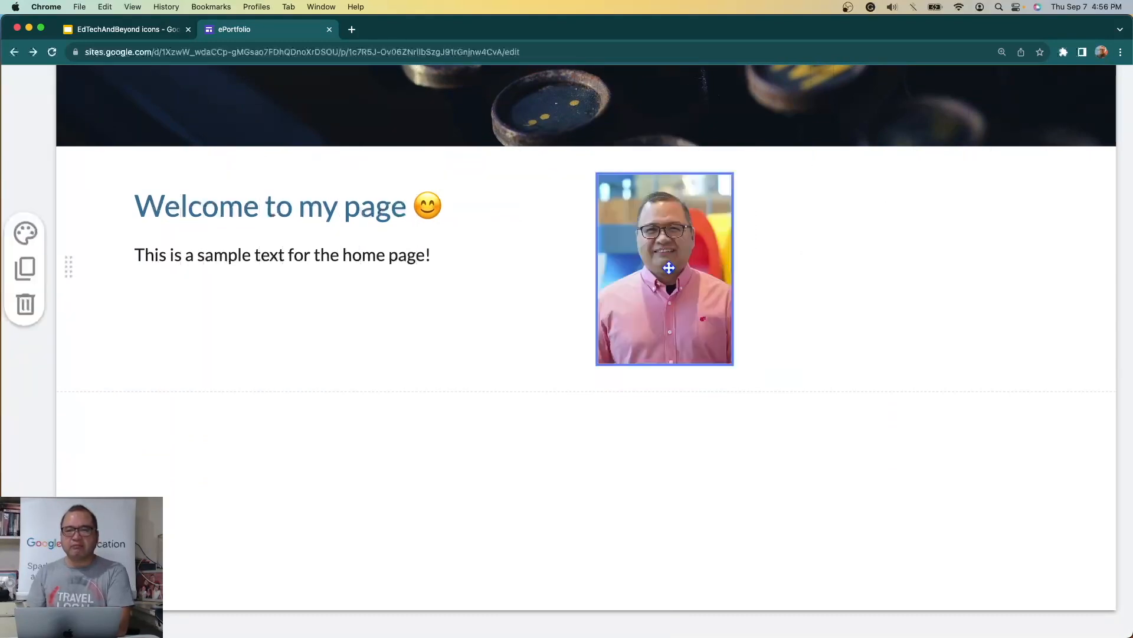
left_click_drag(734, 361, 794, 398)
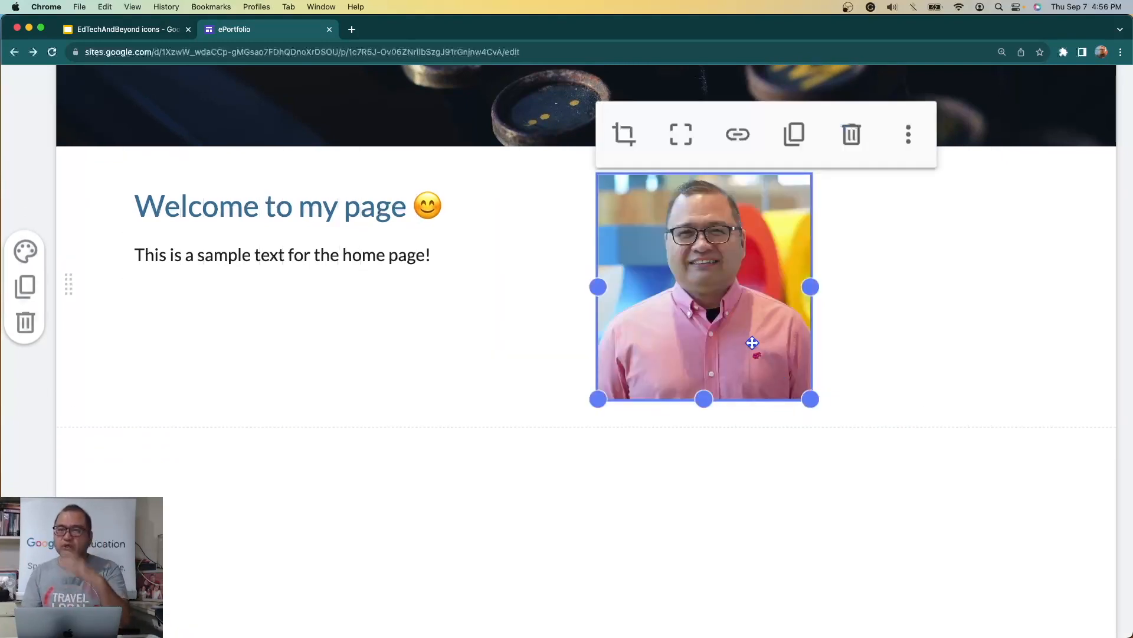
Shrink the profile photo, then crop it with zoom and repositioning.
left_click(687, 145)
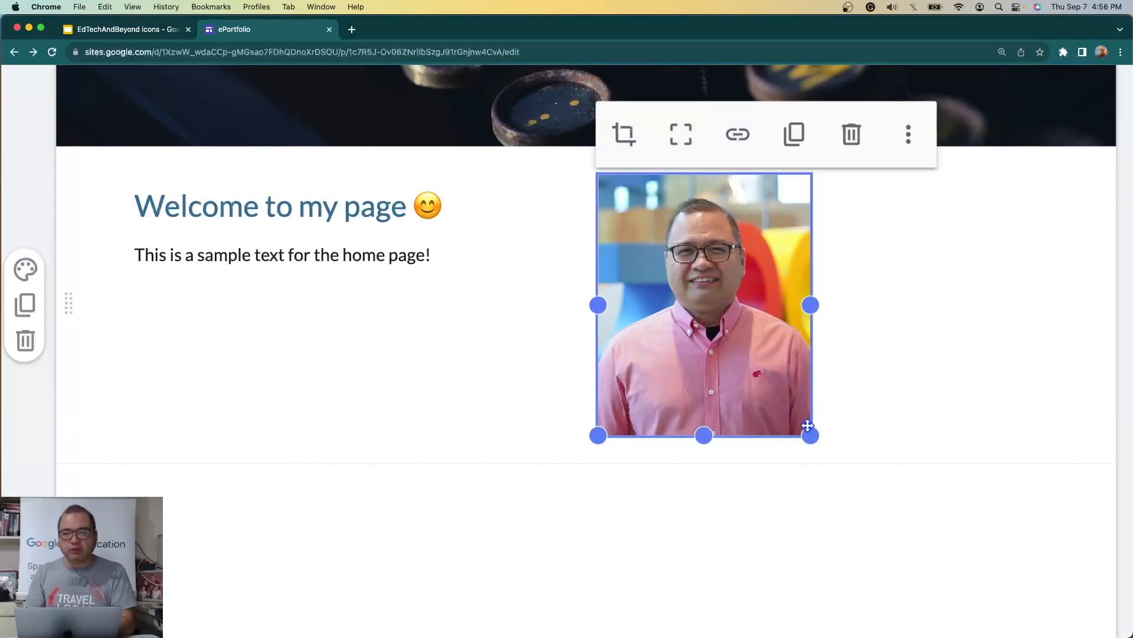
left_click_drag(809, 434, 732, 361)
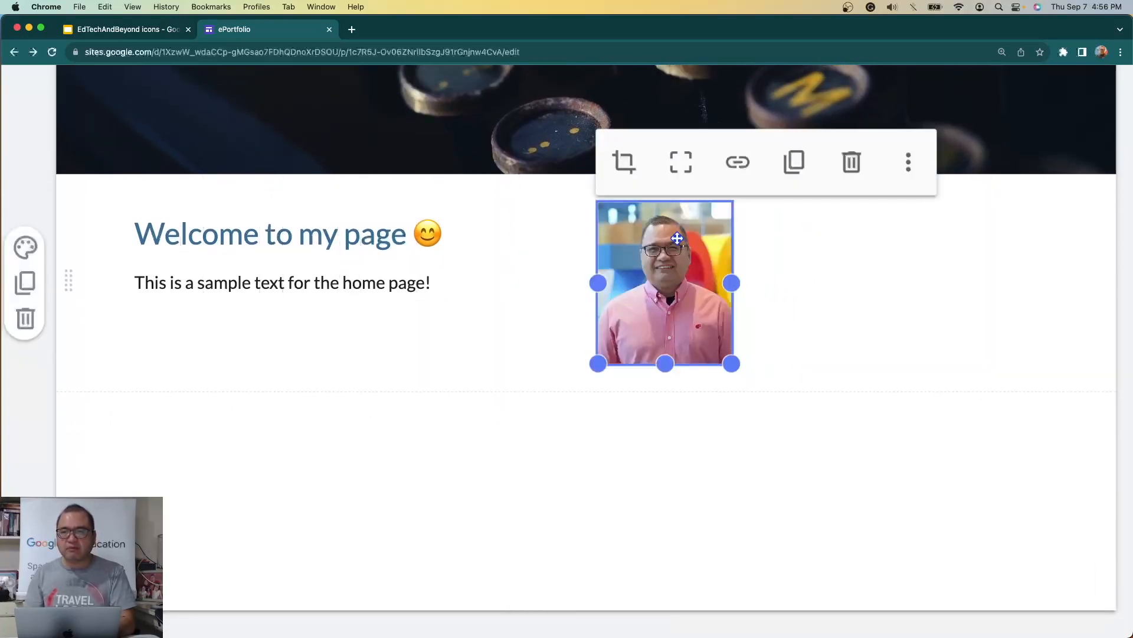
left_click(689, 176)
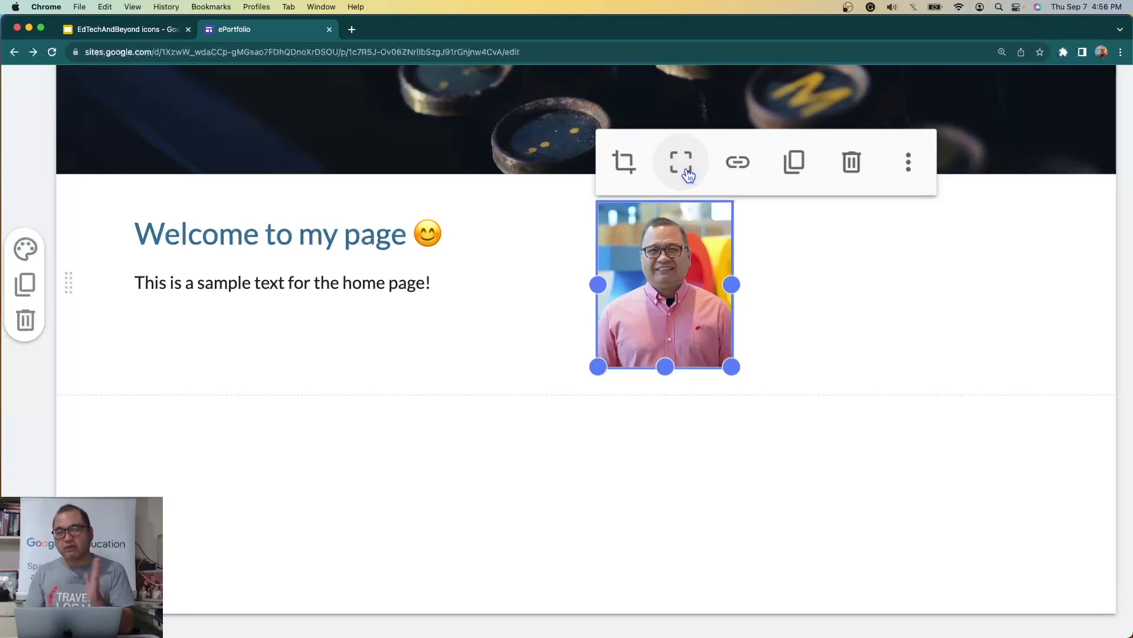
left_click(624, 169)
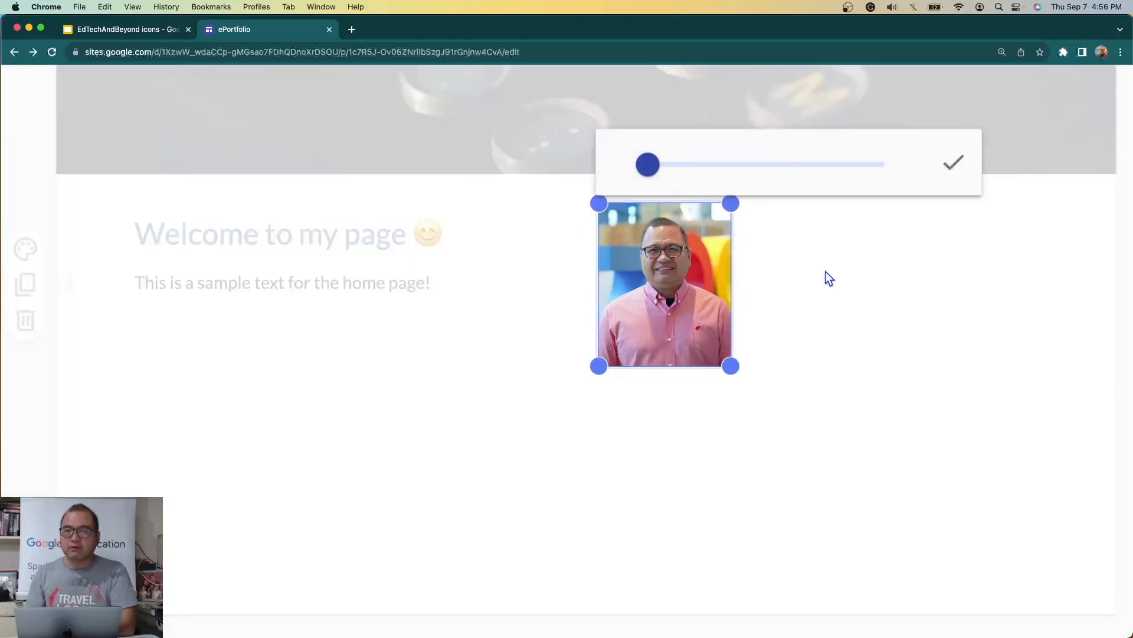
left_click(825, 272)
double_click(673, 268)
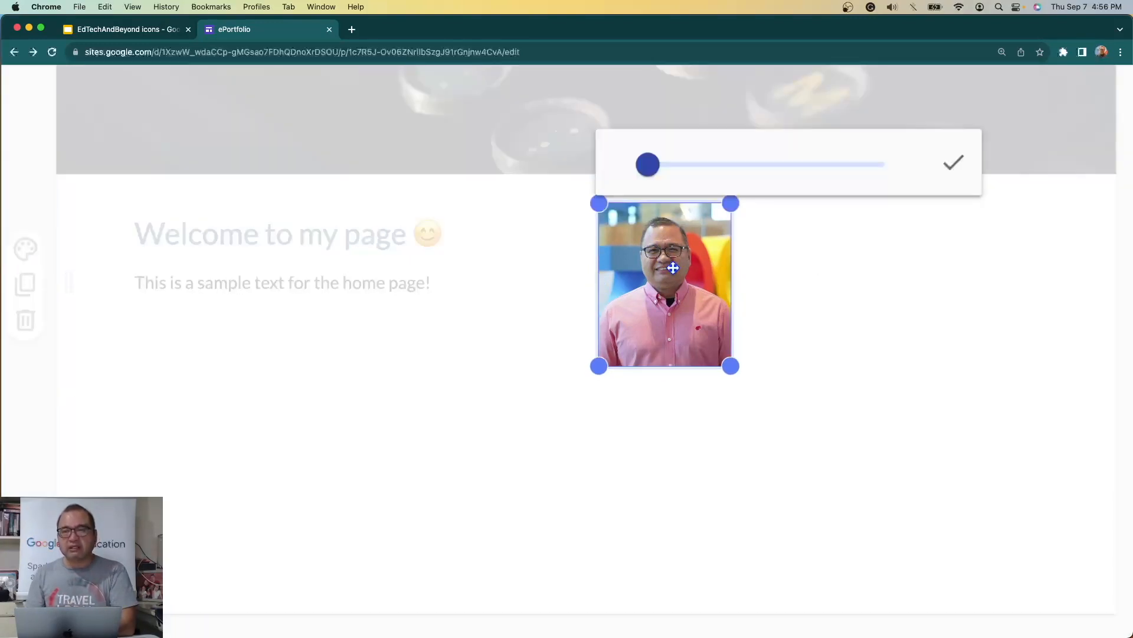
mouse_move(652, 172)
left_mouse_down()
mouse_move(709, 168)
mouse_move(658, 168)
left_mouse_up()
left_click_drag(643, 230, 658, 255)
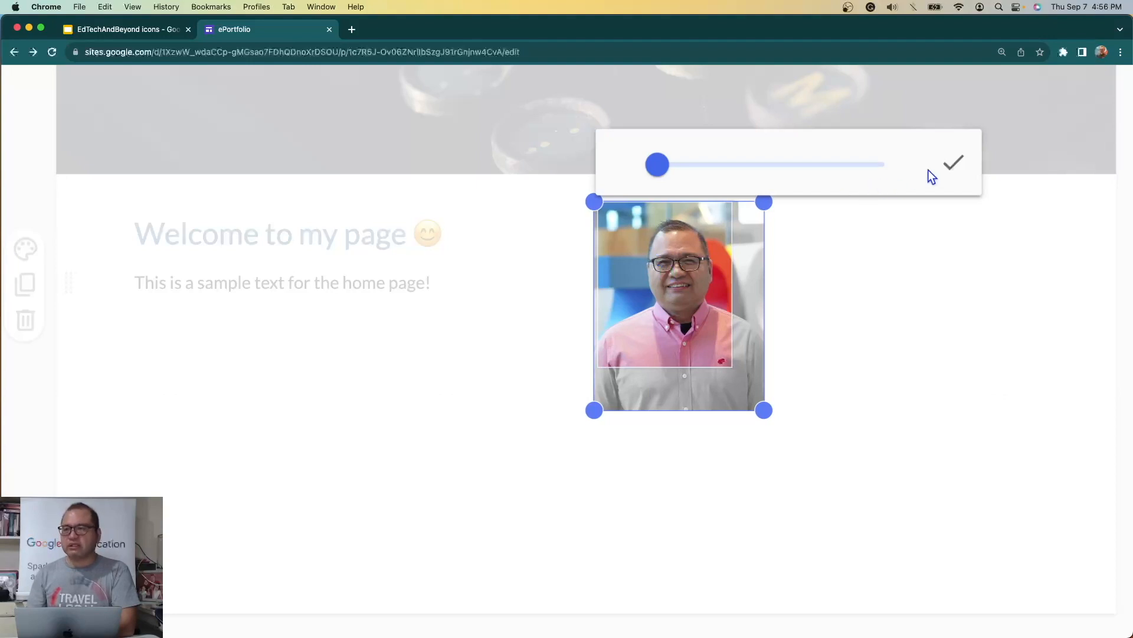
left_click(954, 162)
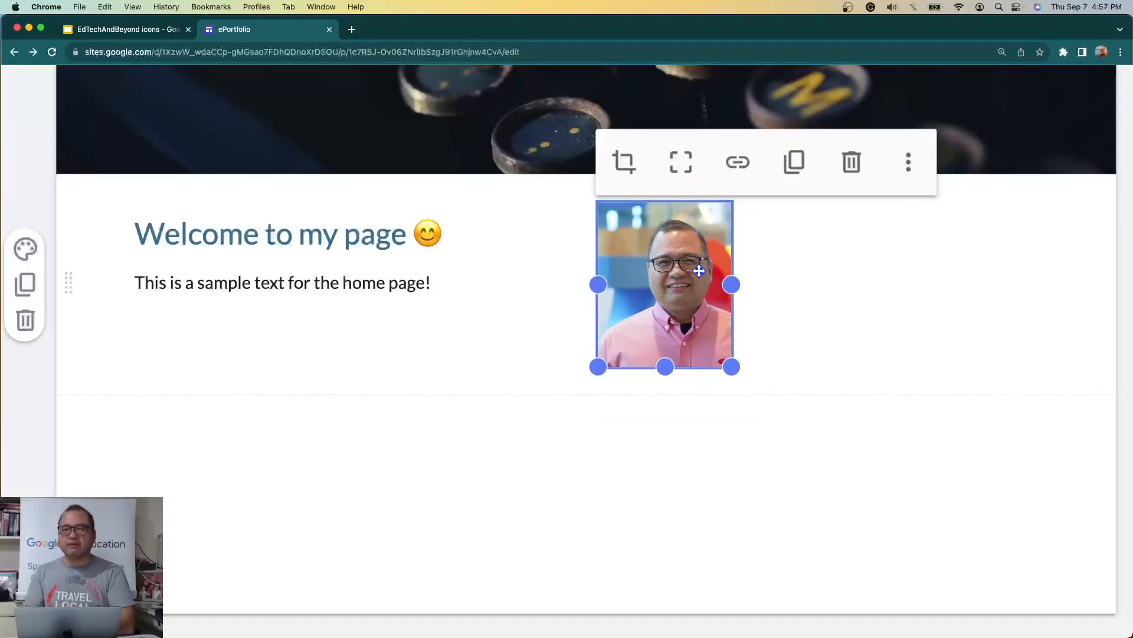
Fine-tune the crop and drag the photo into its own section below the welcome text.
double_click(695, 271)
mouse_move(685, 271)
left_mouse_down()
mouse_move(667, 272)
mouse_move(676, 277)
left_mouse_up()
left_click(952, 163)
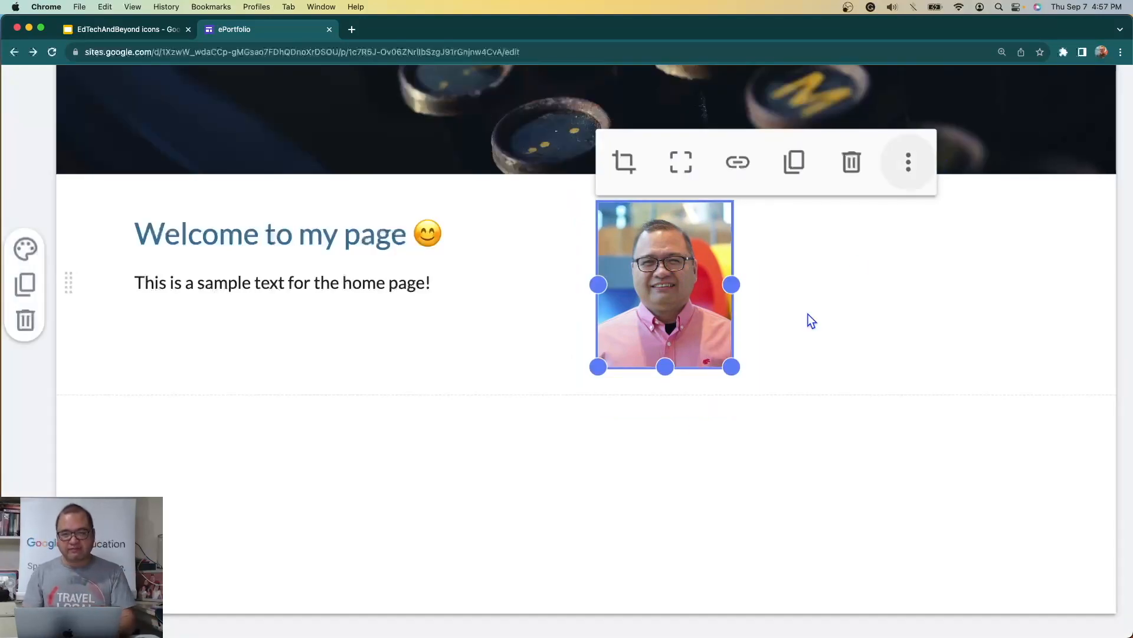
left_click_drag(674, 277, 204, 428)
scroll(204, 428, "down", 3)
Drag the cropped photo into the left column of its section beneath the welcome text.
left_click(605, 226)
left_click_drag(605, 226, 192, 218)
scroll(643, 195, "up", 1)
scroll(644, 193, "up", 1)
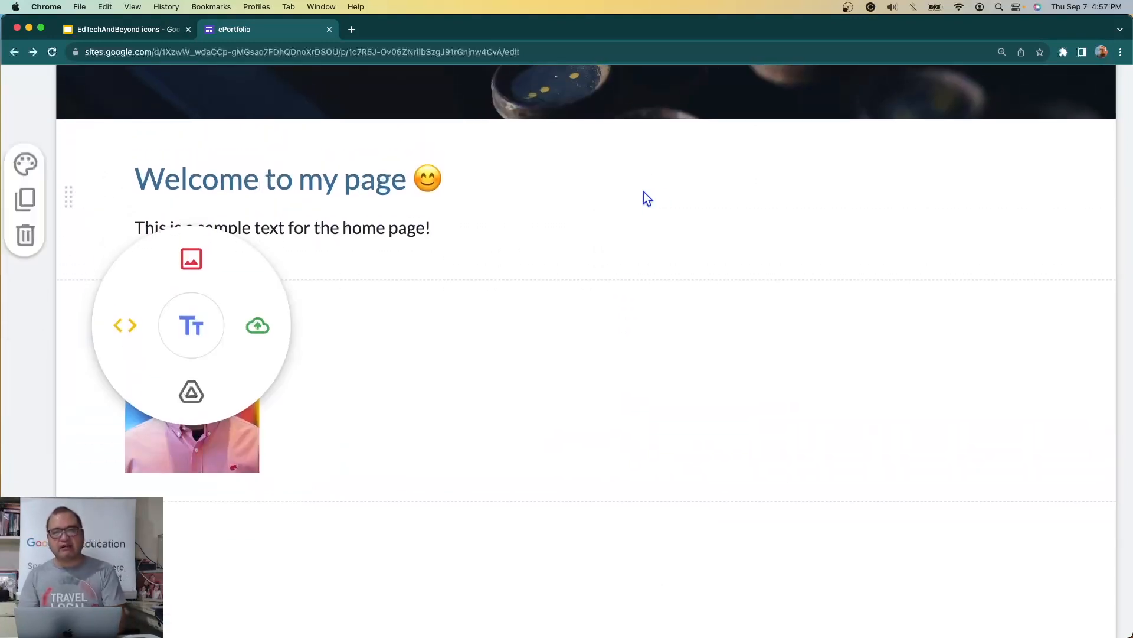
left_click(716, 189)
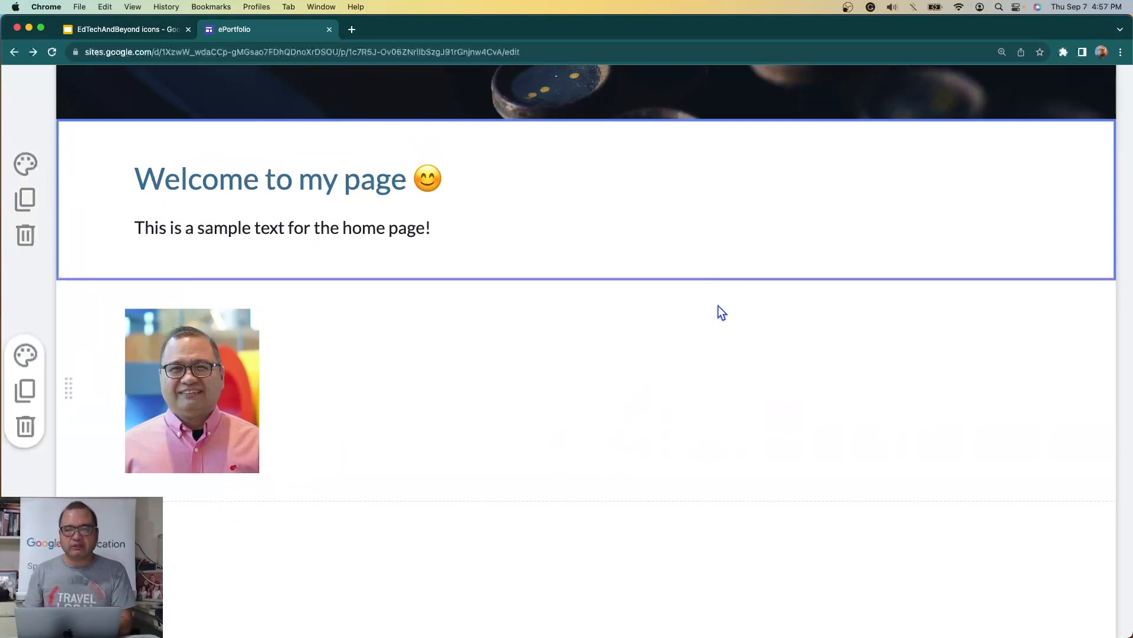
key("super+minus")
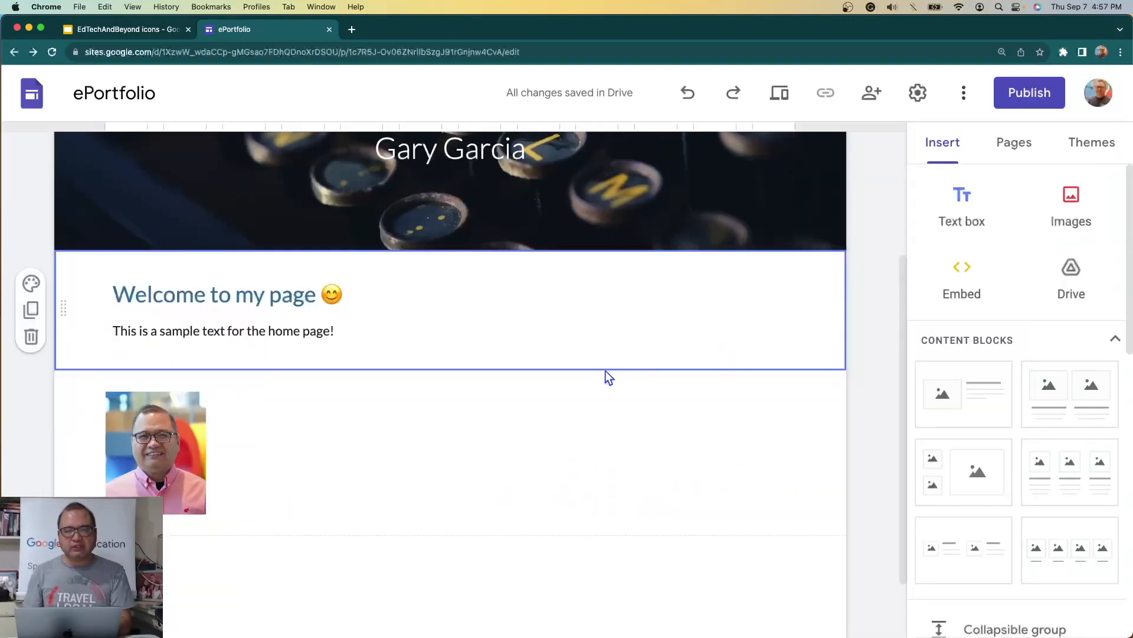
double_click(582, 421)
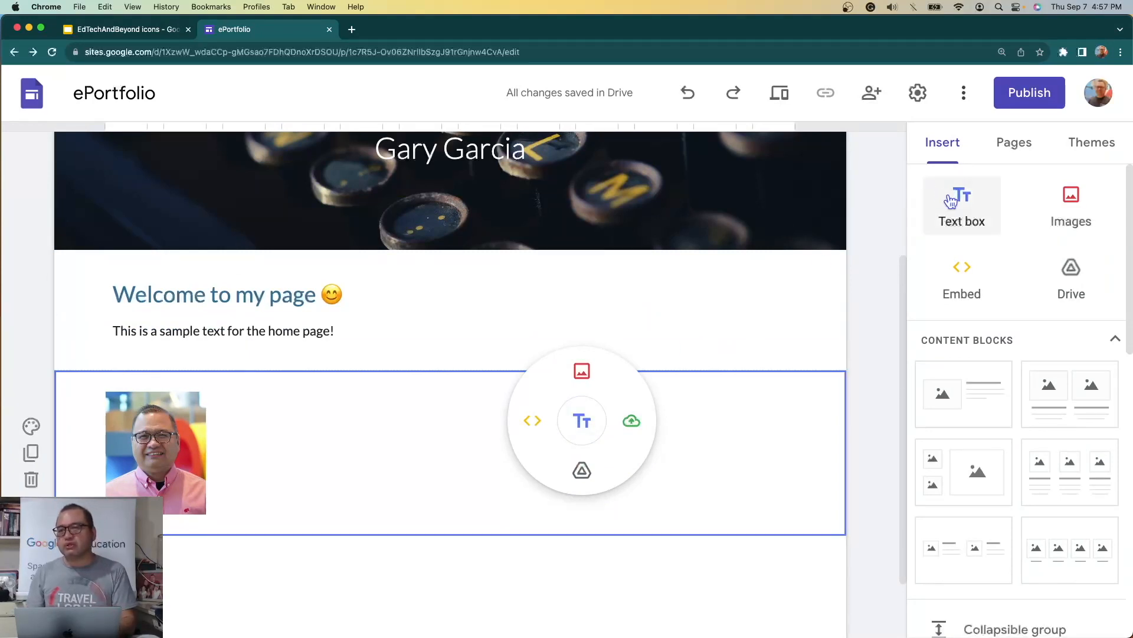
scroll(956, 198, "down", 3)
scroll(950, 202, "down", 5)
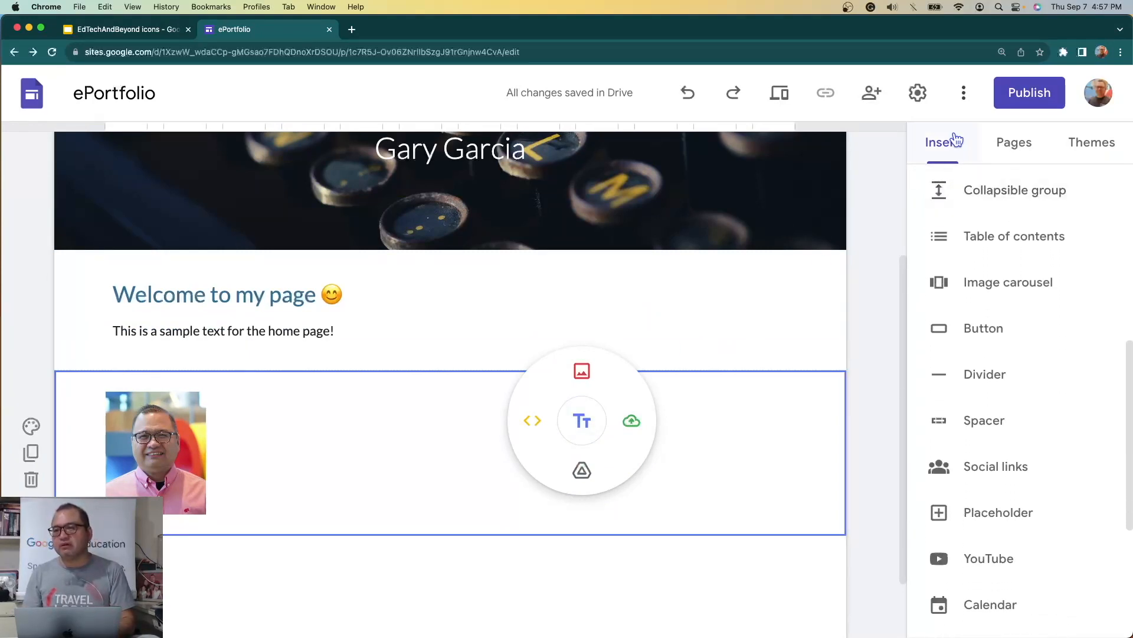
Find the YouTube picker's Uploaded tab empty, then open a new browser tab.
scroll(977, 369, "down", 4)
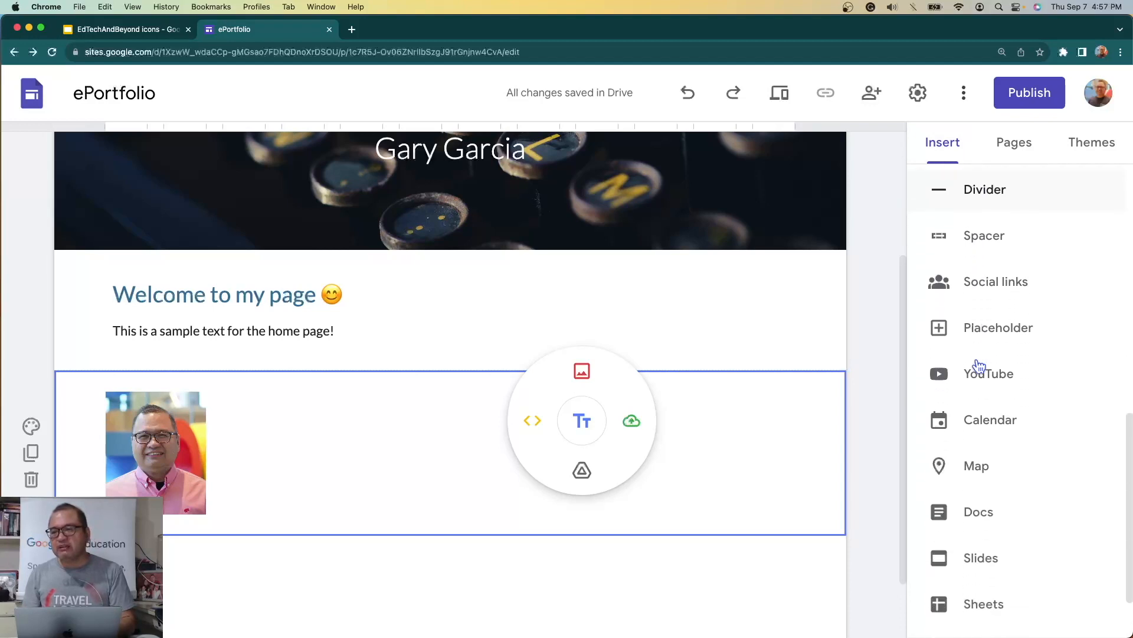
left_click(975, 383)
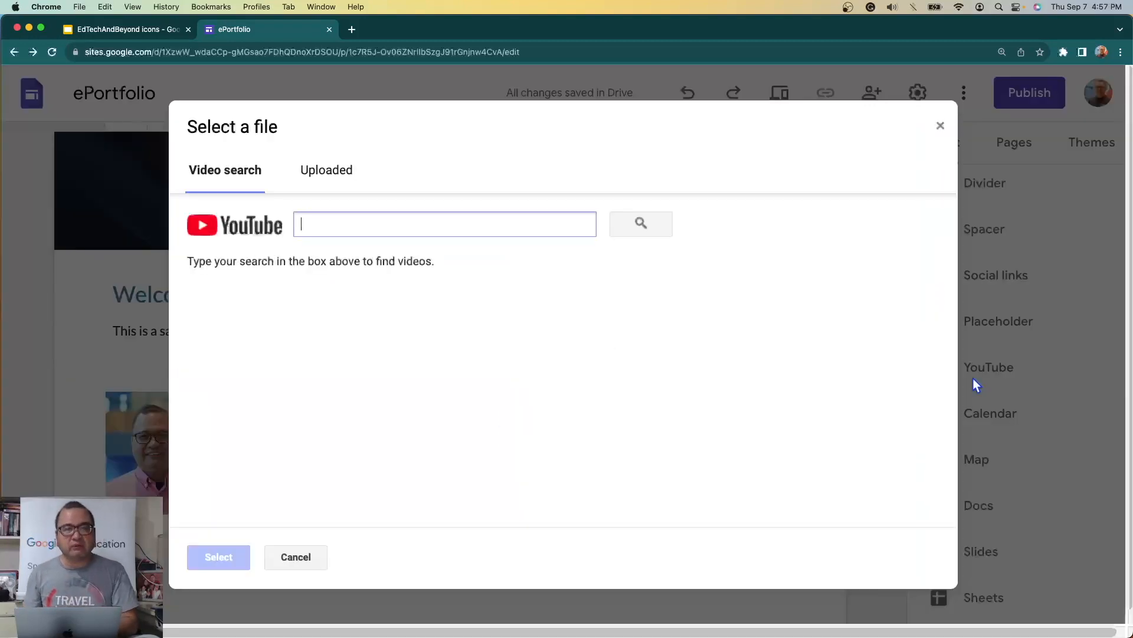
left_click(319, 171)
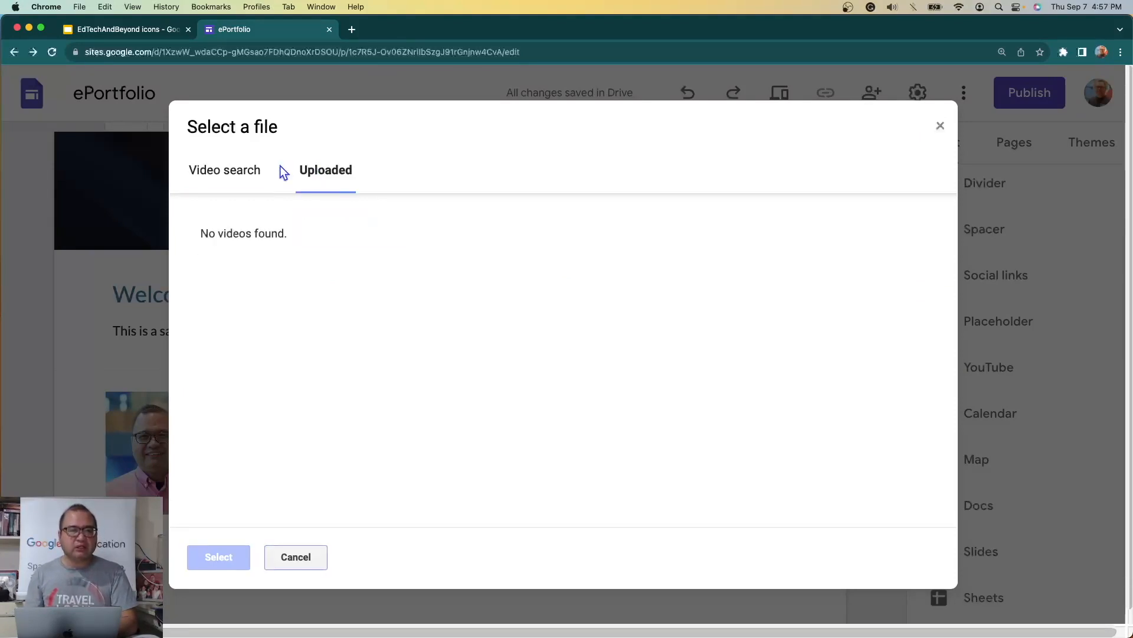
left_click(223, 180)
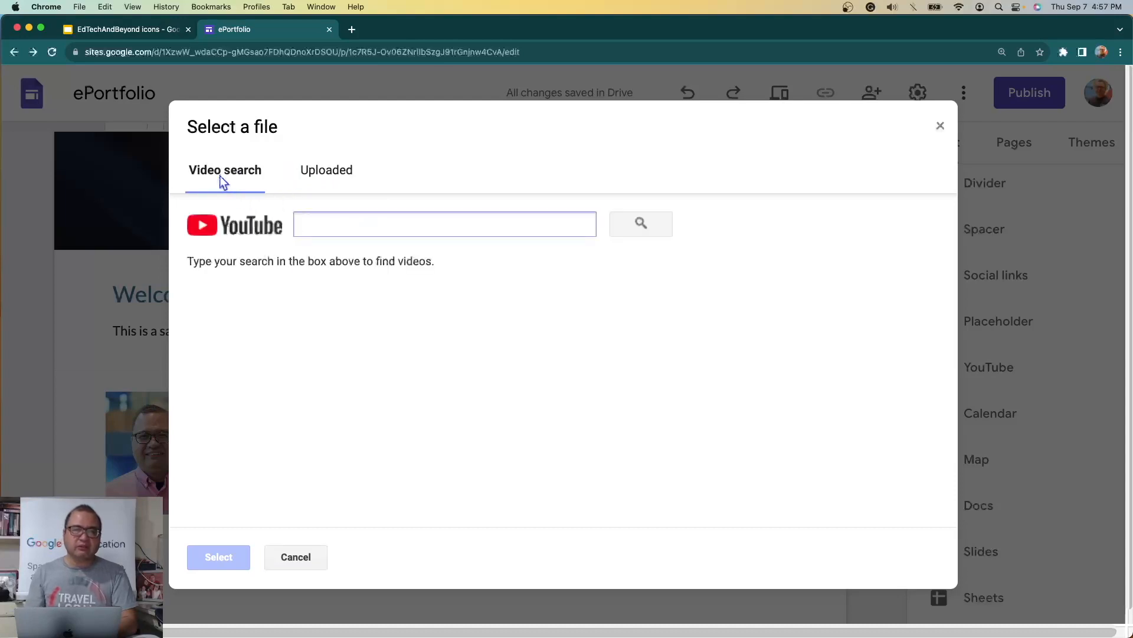
left_click(350, 29)
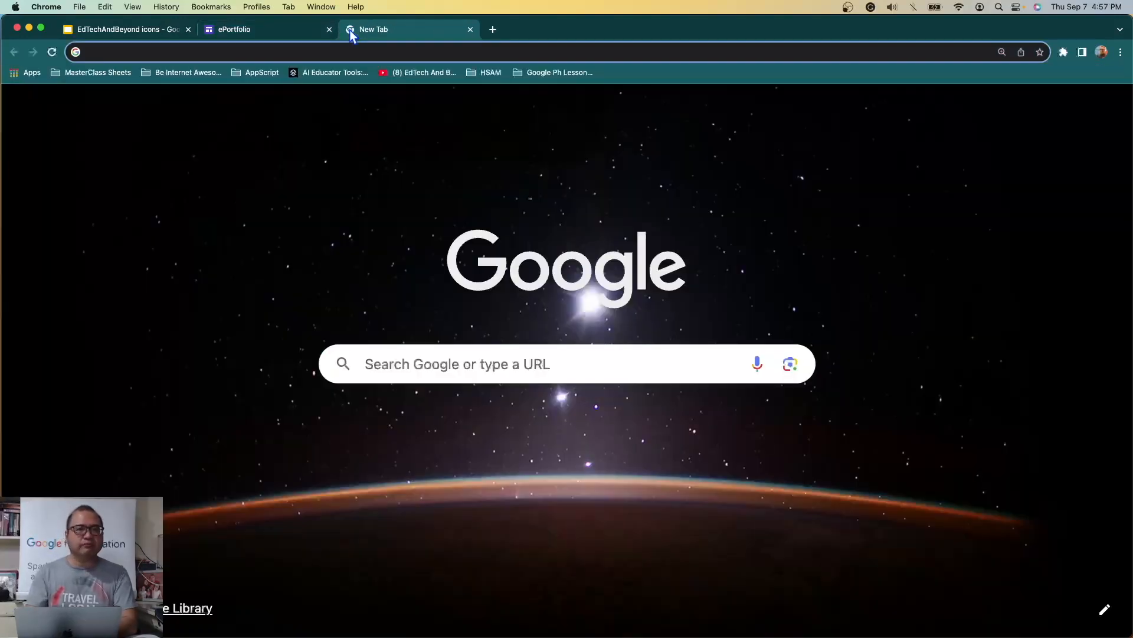
On YouTube, search 'google for education champions' and open the Introducing Google for Education Champions video.
type("you")
key("Right")
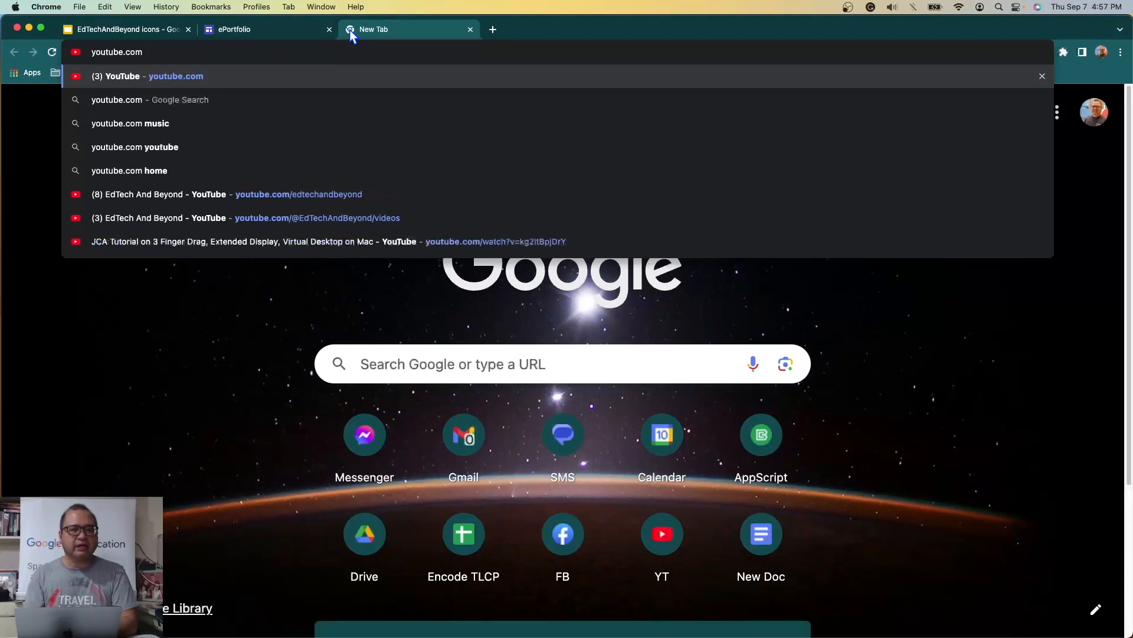
key("Return")
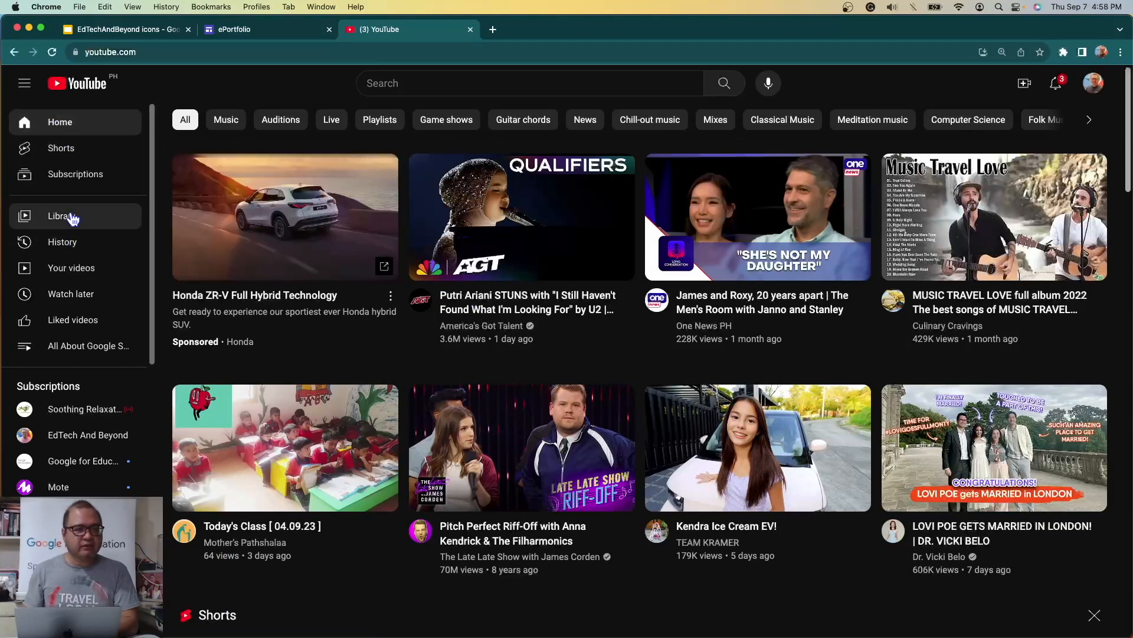
left_click(453, 80)
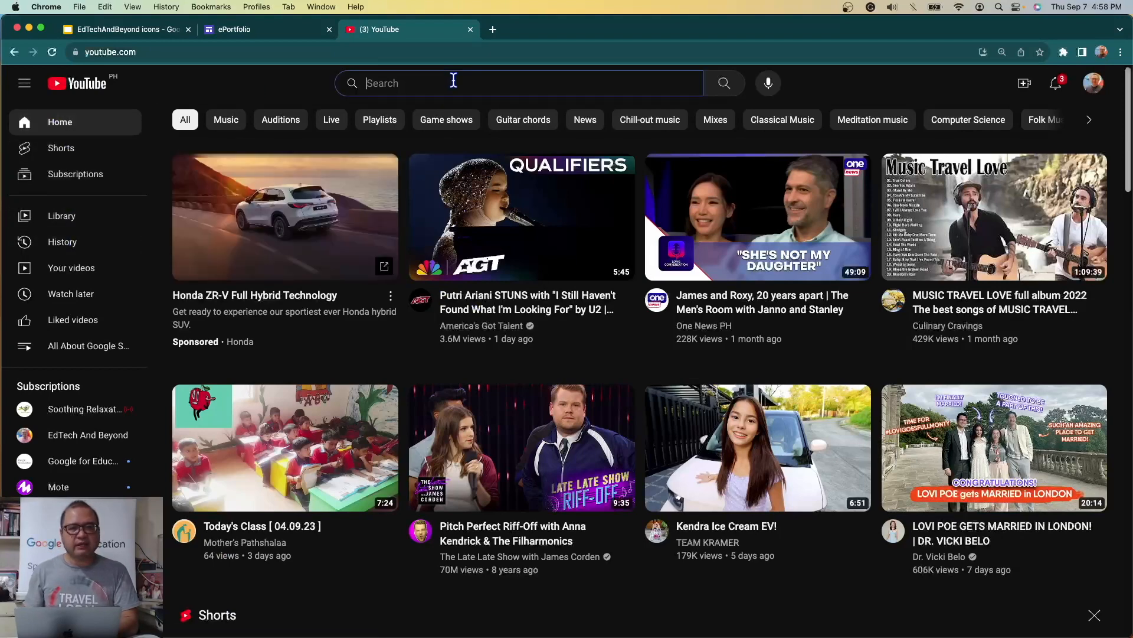
type("google")
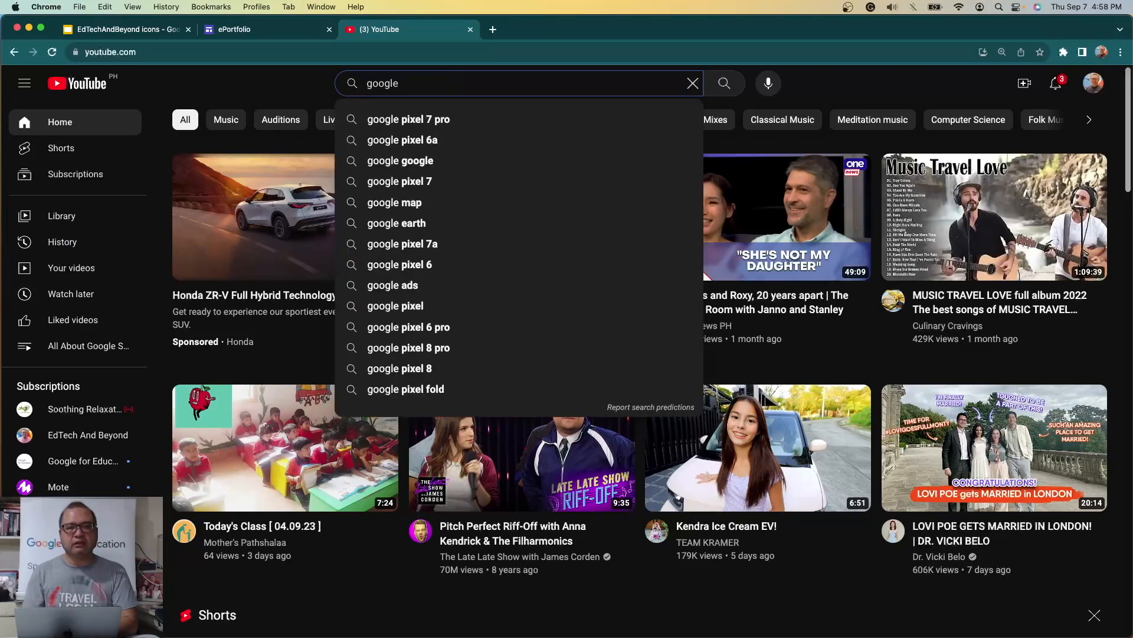
type(" for education ")
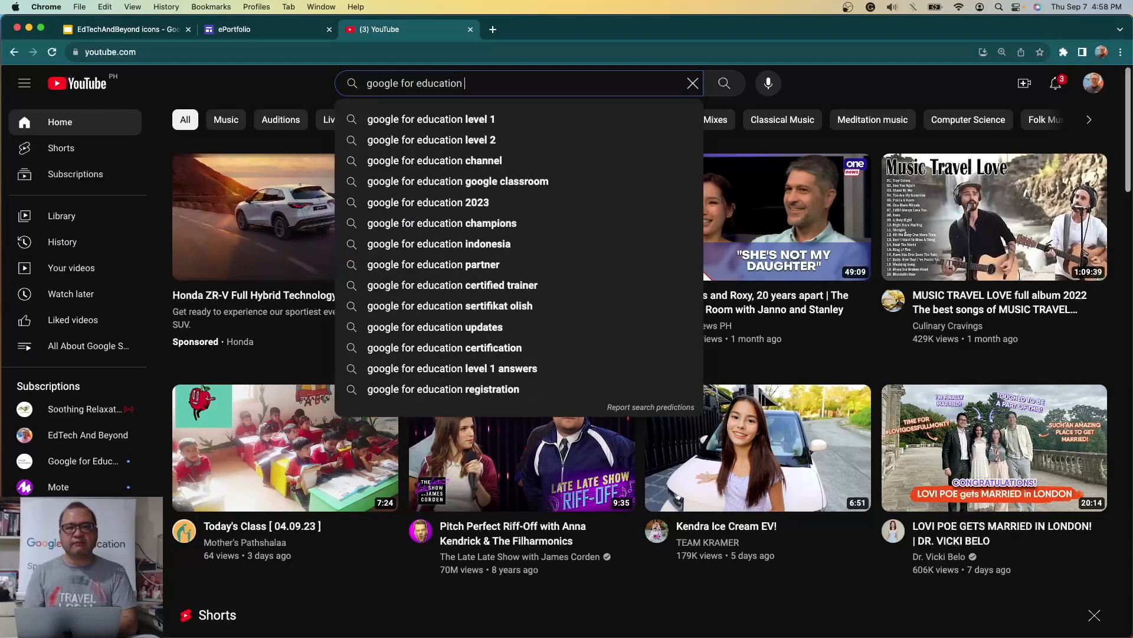
type("champions")
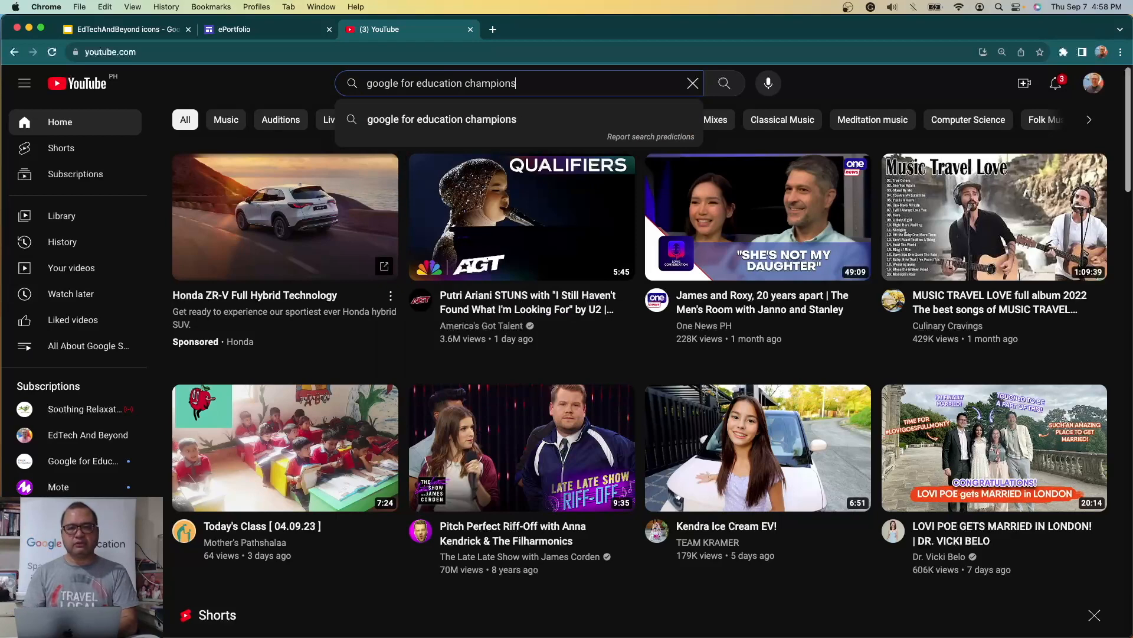
key("Return")
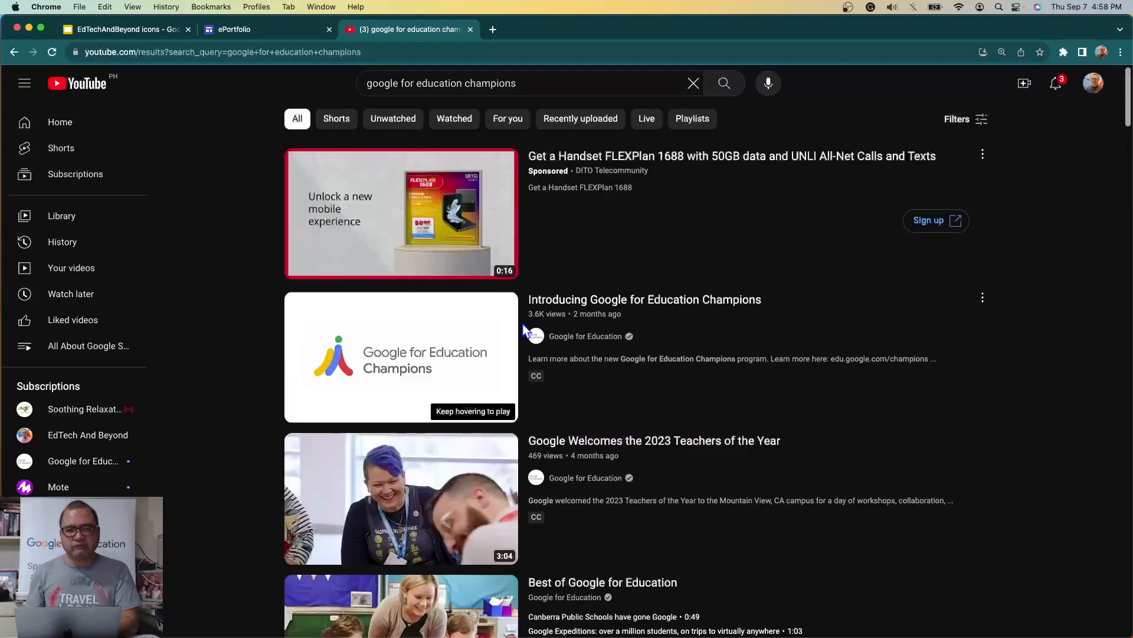
mouse_move(442, 353)
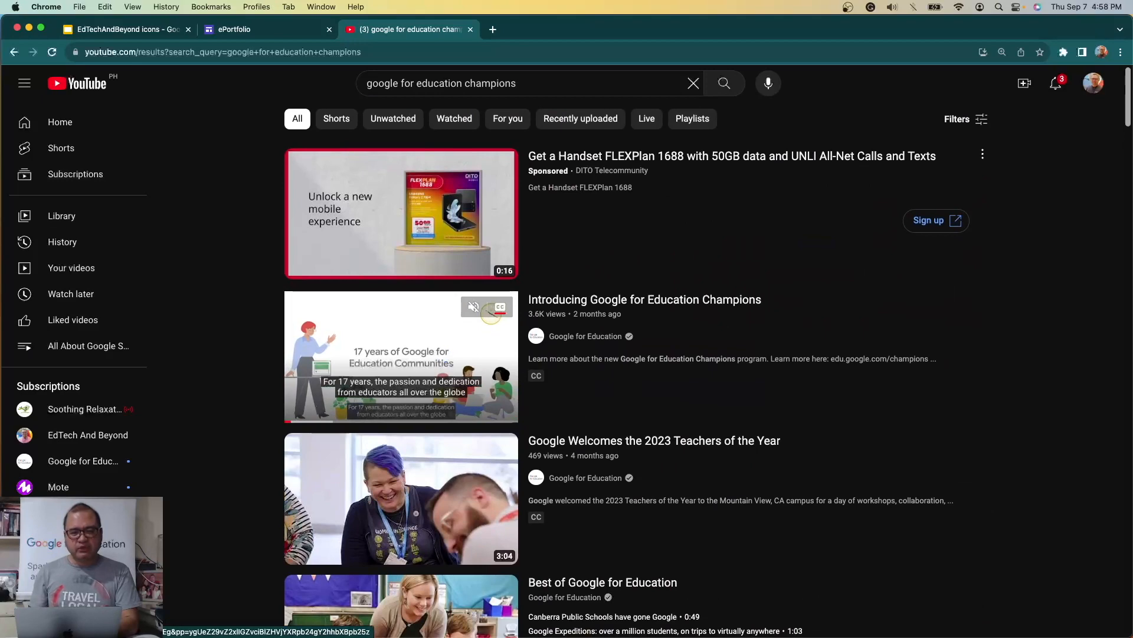
left_click(438, 346)
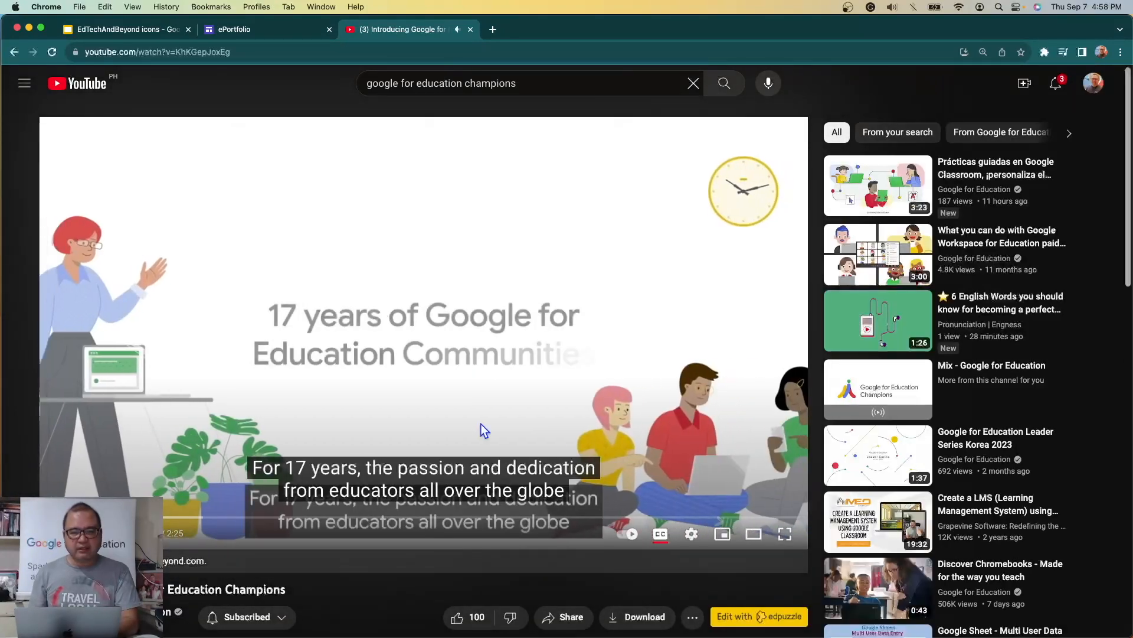
Pause the video, copy its share link, and close the YouTube tab.
left_click(480, 423)
scroll(538, 495, "down", 3)
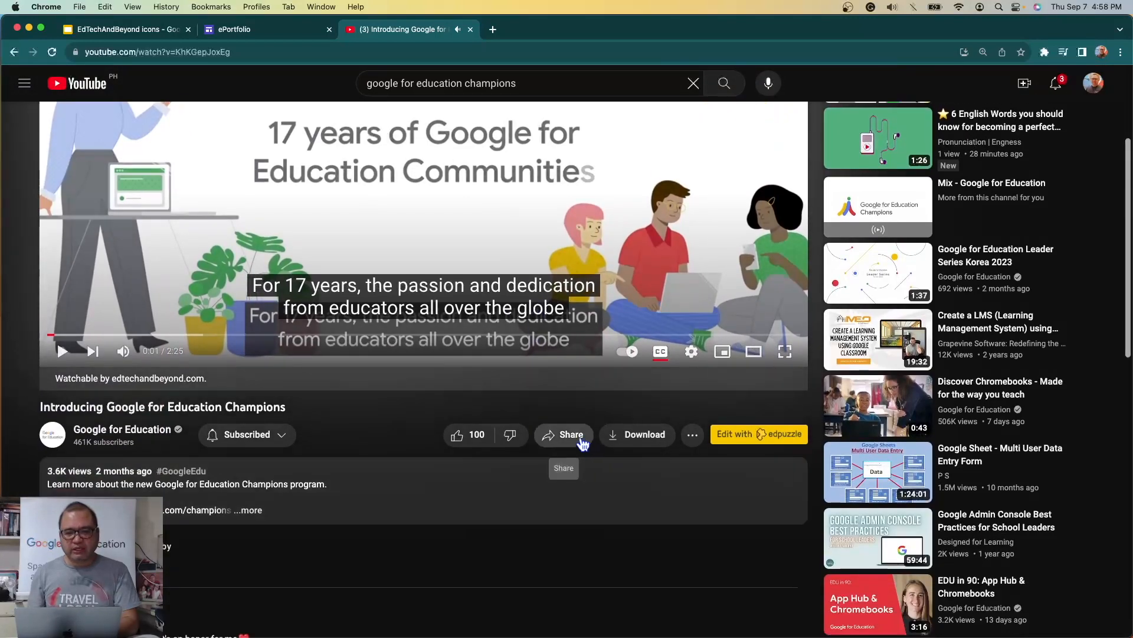
left_click(570, 435)
left_click(692, 377)
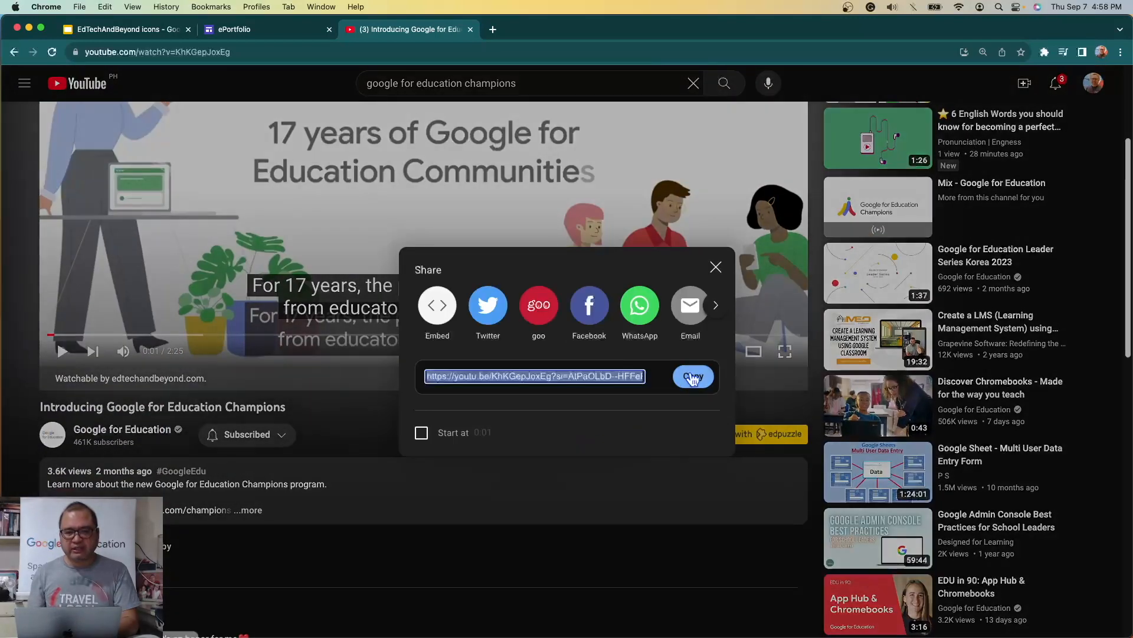
left_click(470, 30)
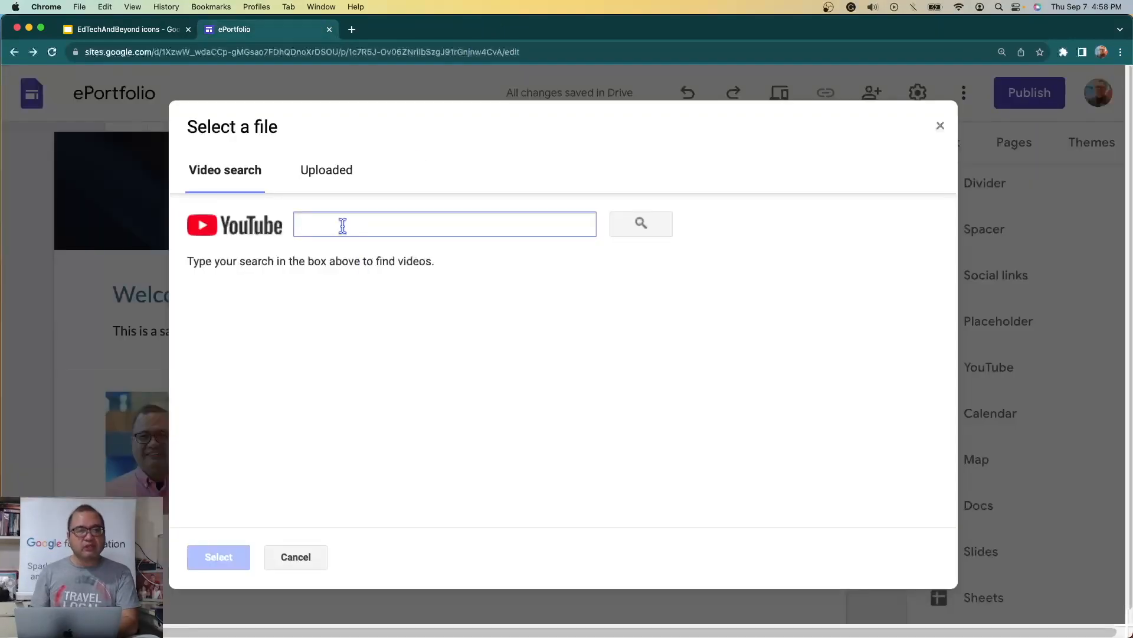
Search the pasted link, insert the 'Introducing Google for Education Champions' video, and place it beside the welcome text and photo.
key("super+v")
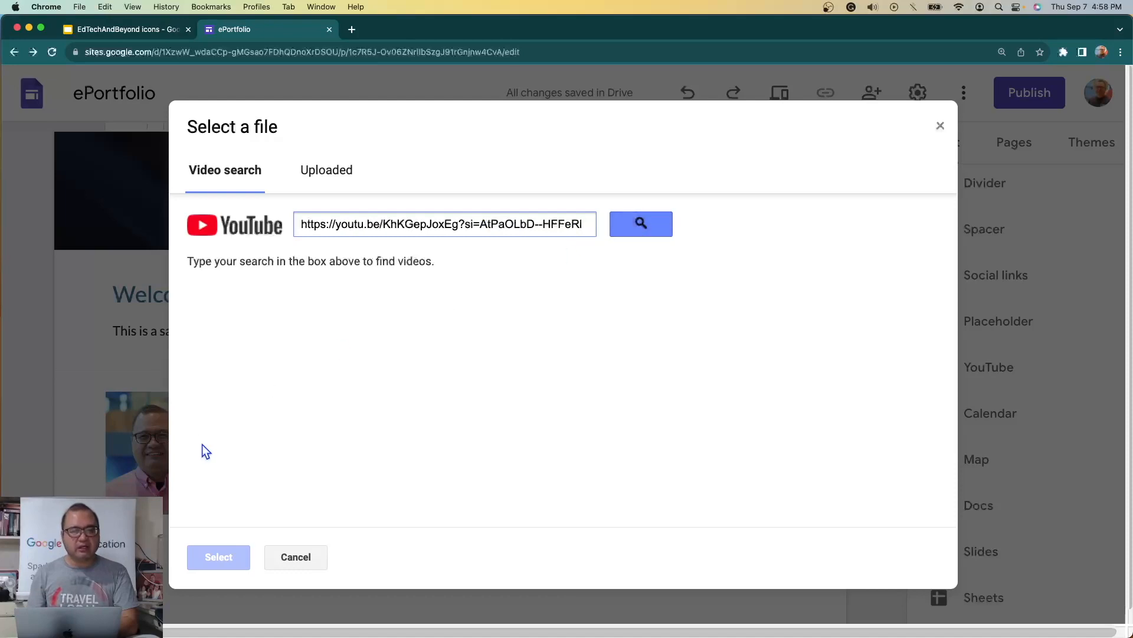
left_click(640, 229)
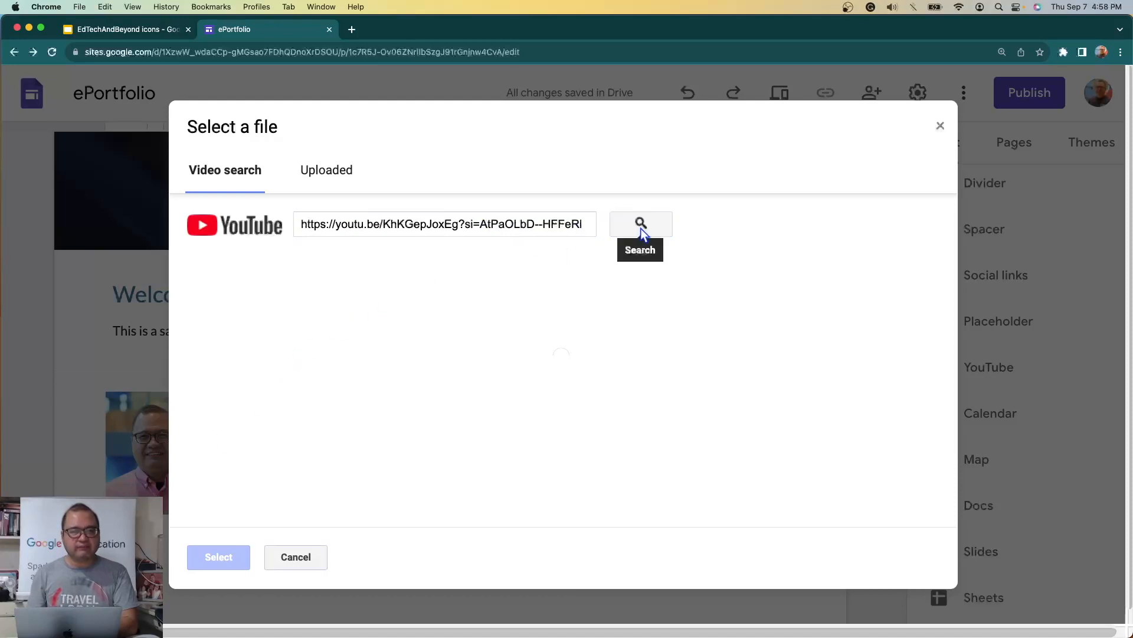
double_click(248, 302)
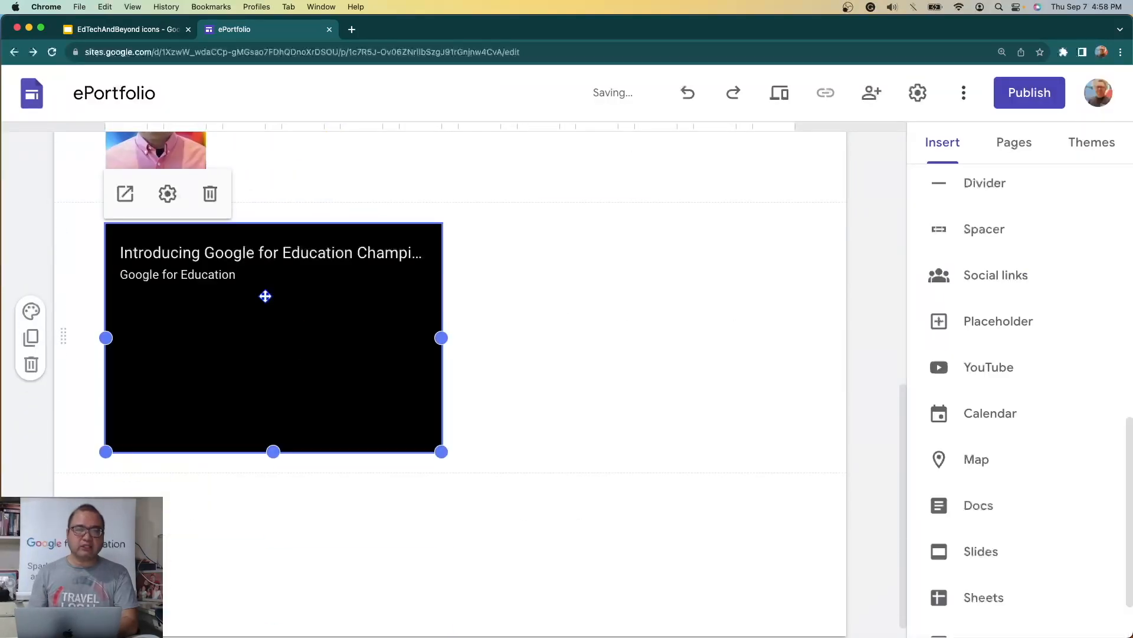
scroll(265, 297, "up", 5)
scroll(266, 302, "up", 2)
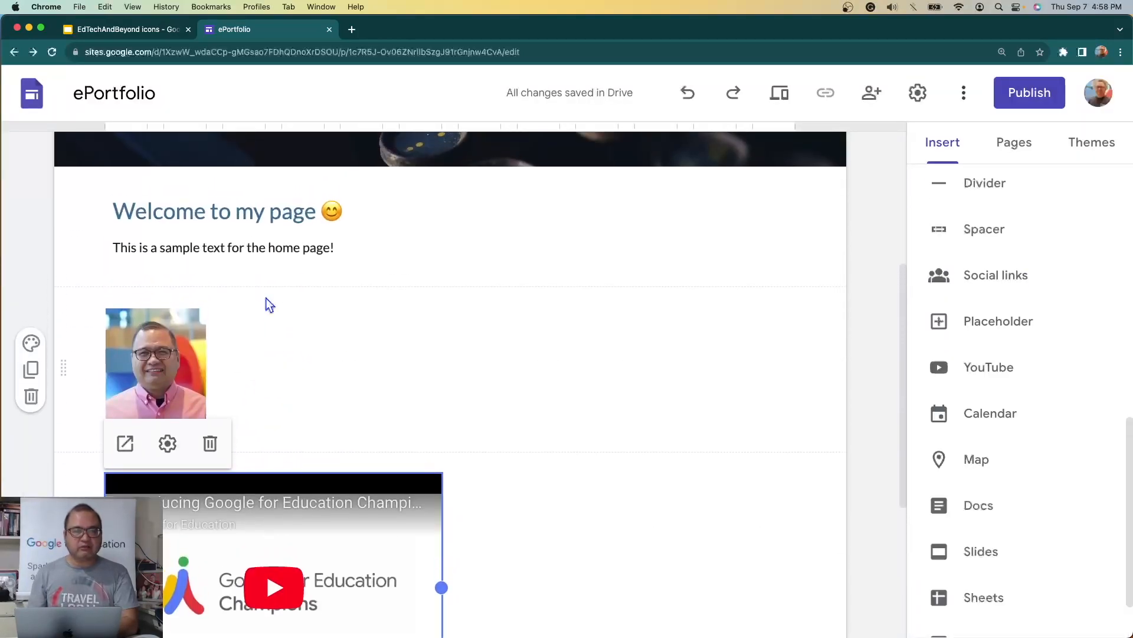
left_click_drag(317, 483, 598, 265)
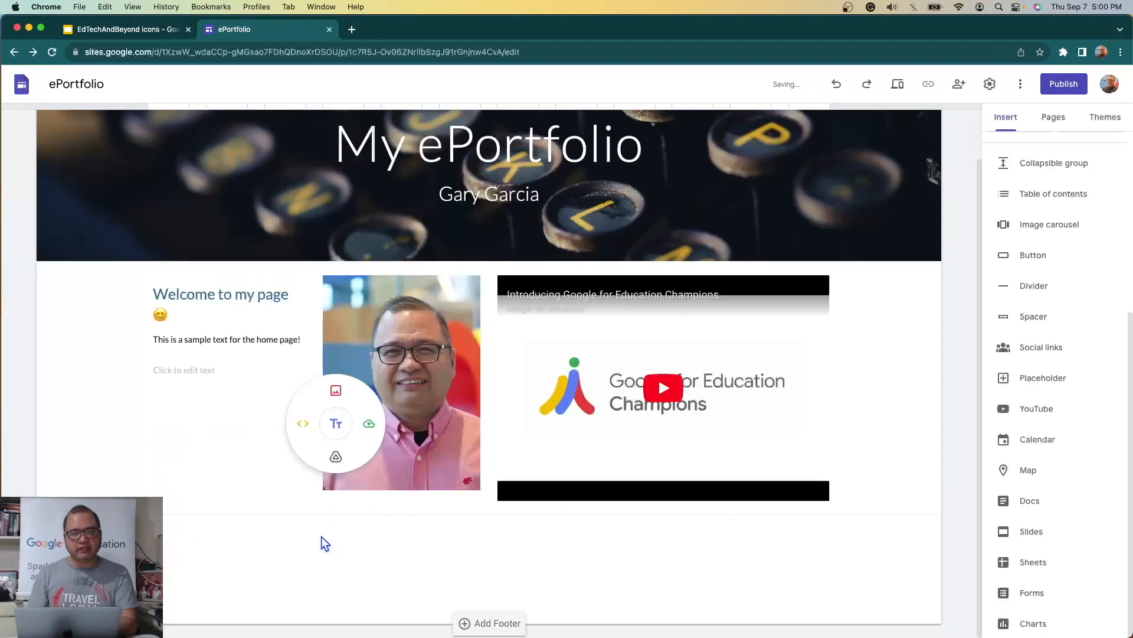
Dismiss the quick-insert options next to the placed video and scroll back up the page.
left_click(220, 324)
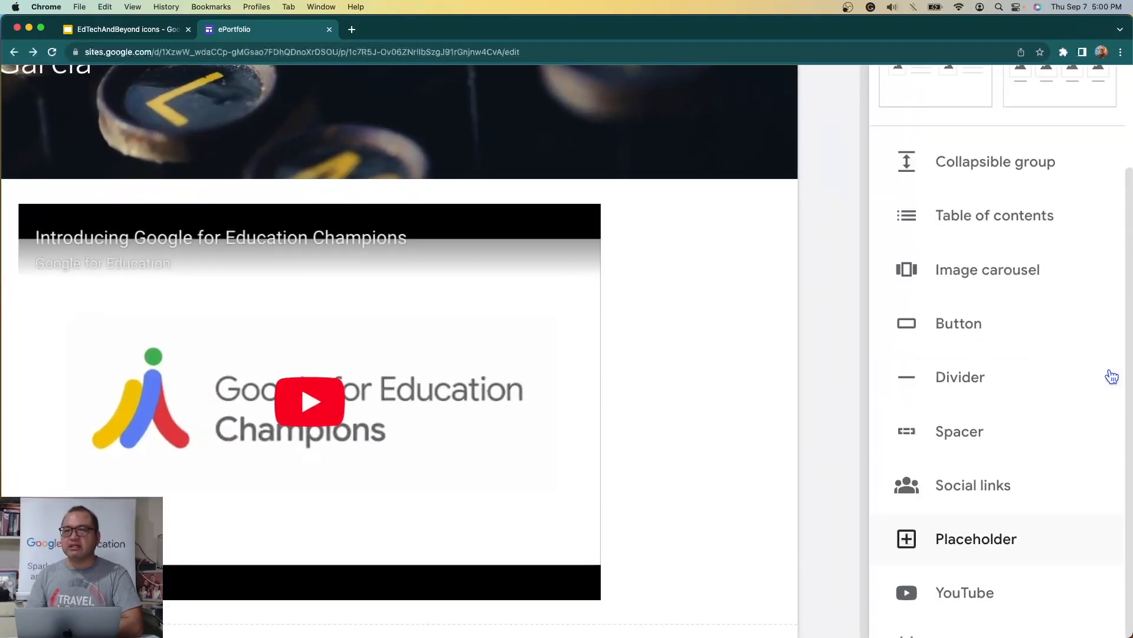
scroll(1112, 377, "up", 5)
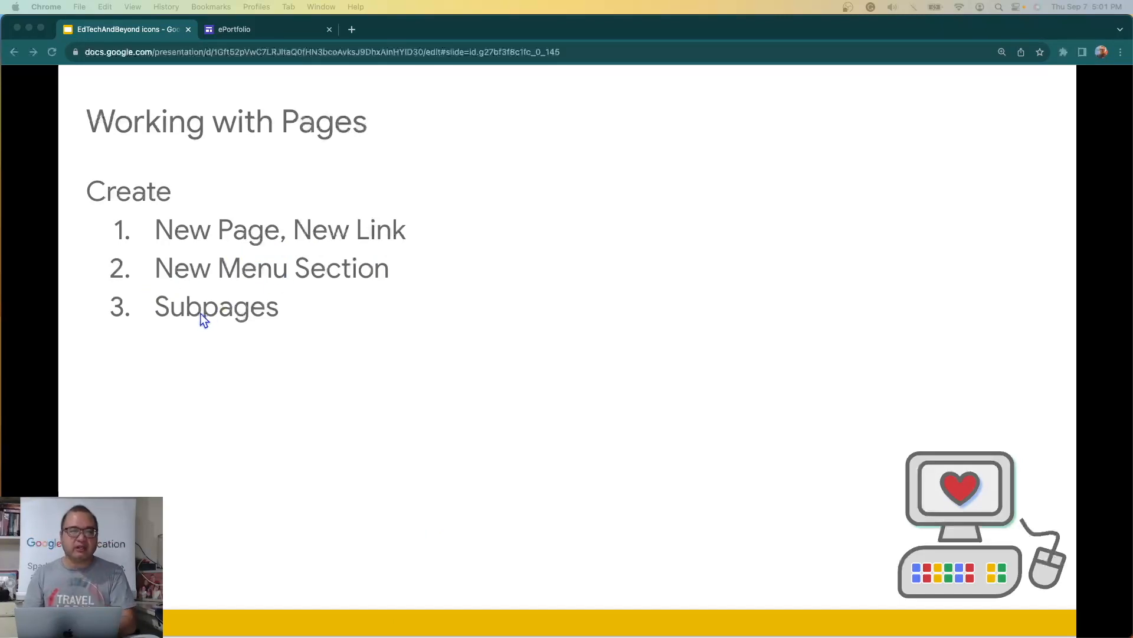
Go back from the Working with Pages slide to the ePortfolio site editor.
left_click(265, 34)
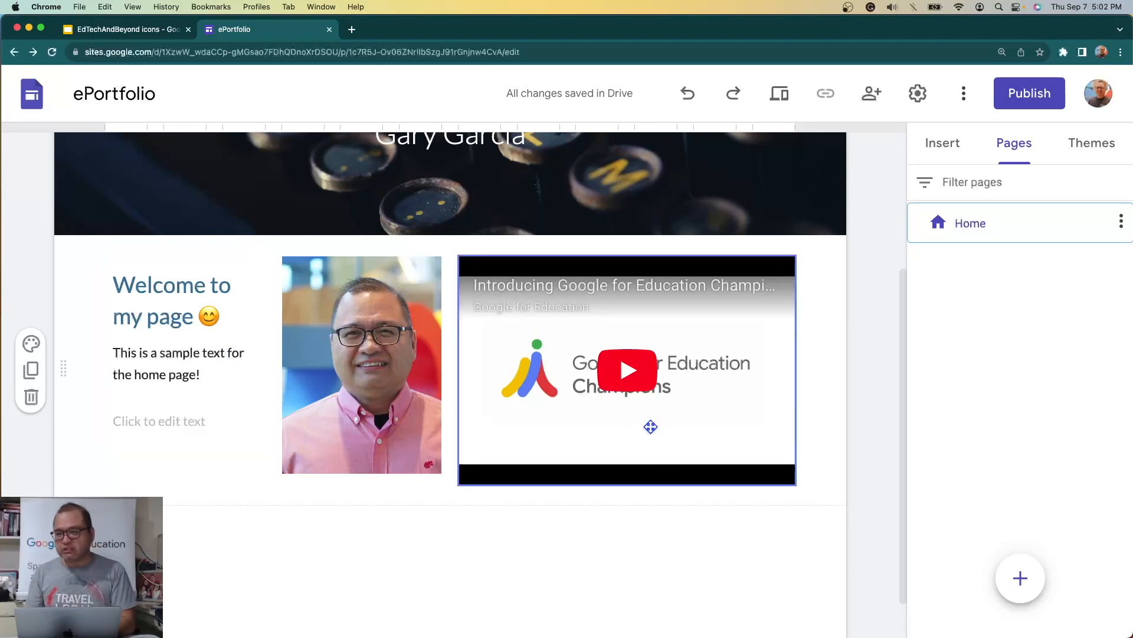
Expand the Pages panel's add menu showing New page, New link, Full page embed and New menu section.
mouse_move(1023, 581)
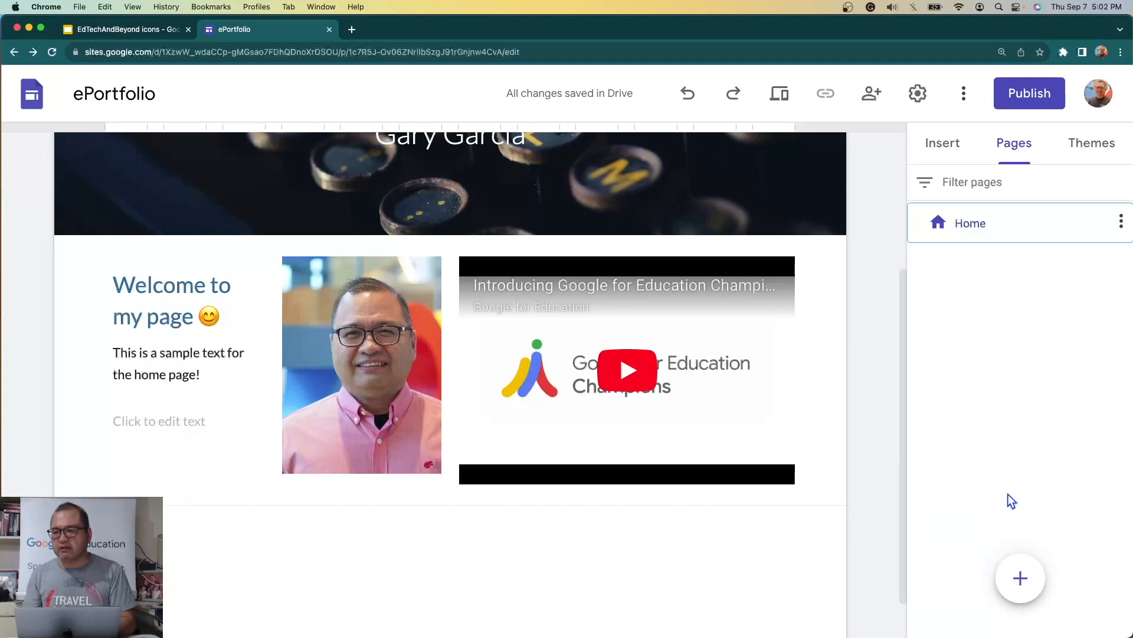
mouse_move(1032, 605)
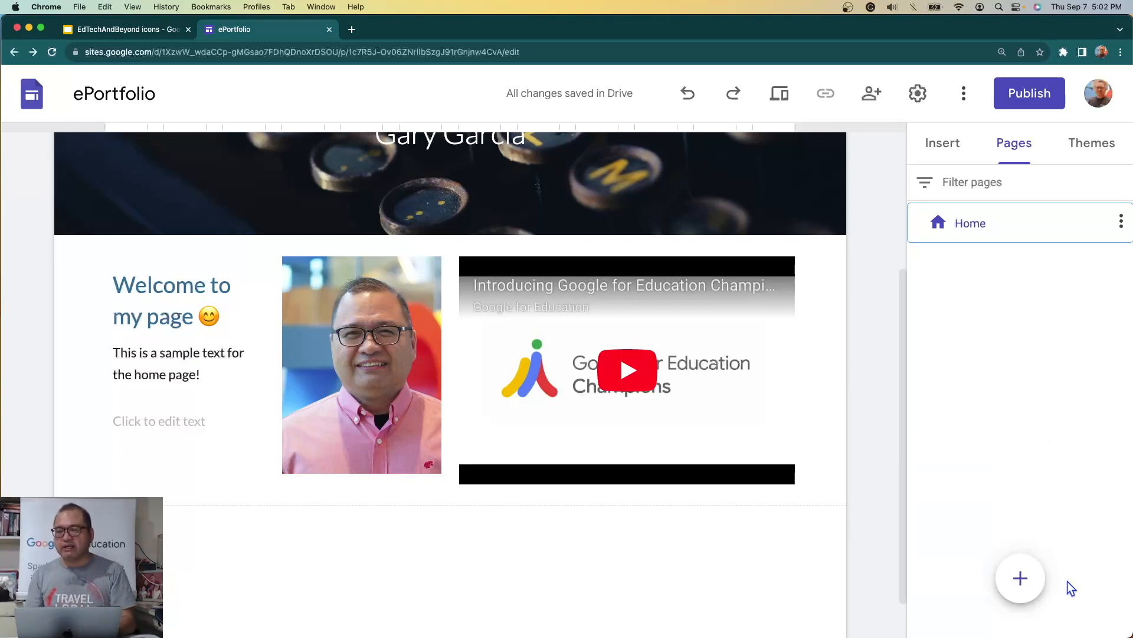
scroll(710, 196, "up", 5)
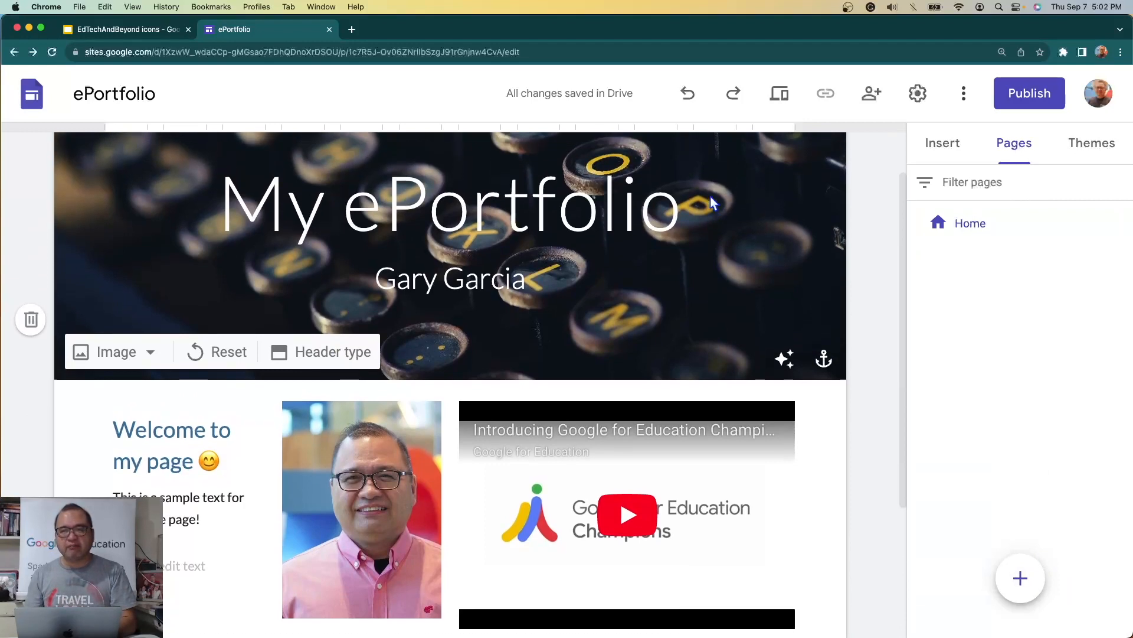
scroll(711, 196, "up", 2)
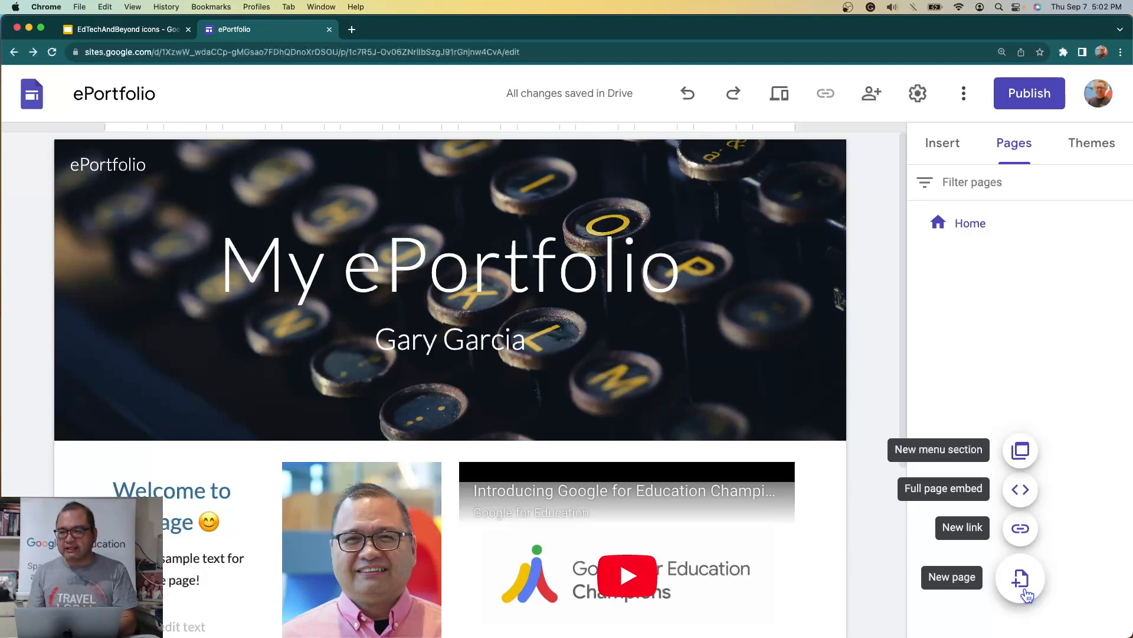
Create a new page named 'About Gary'.
left_click(1029, 594)
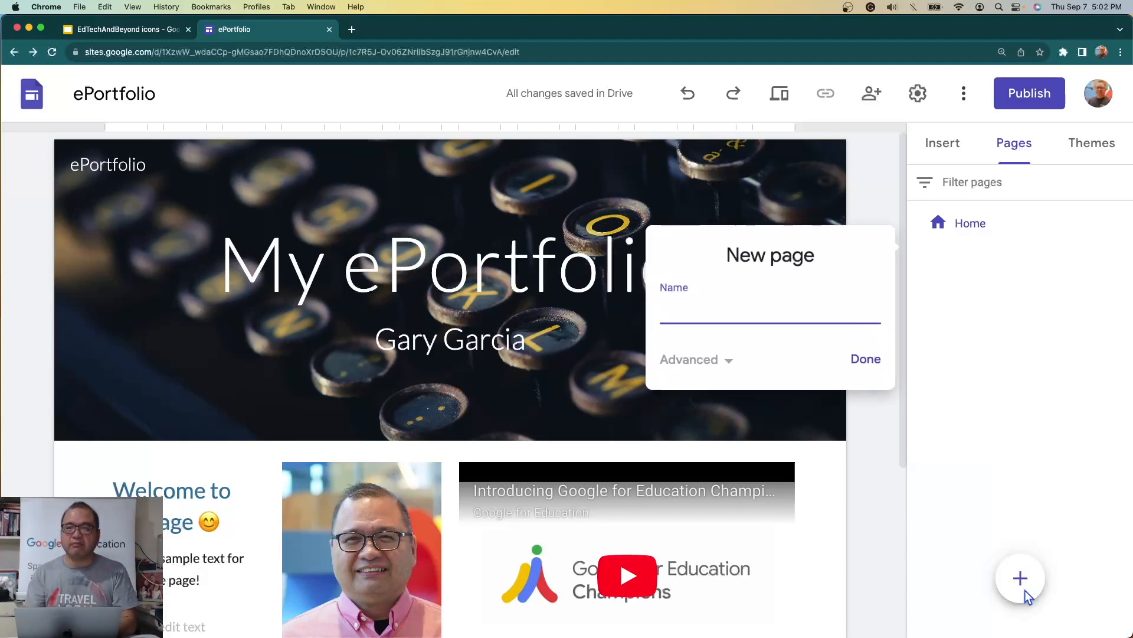
type("About")
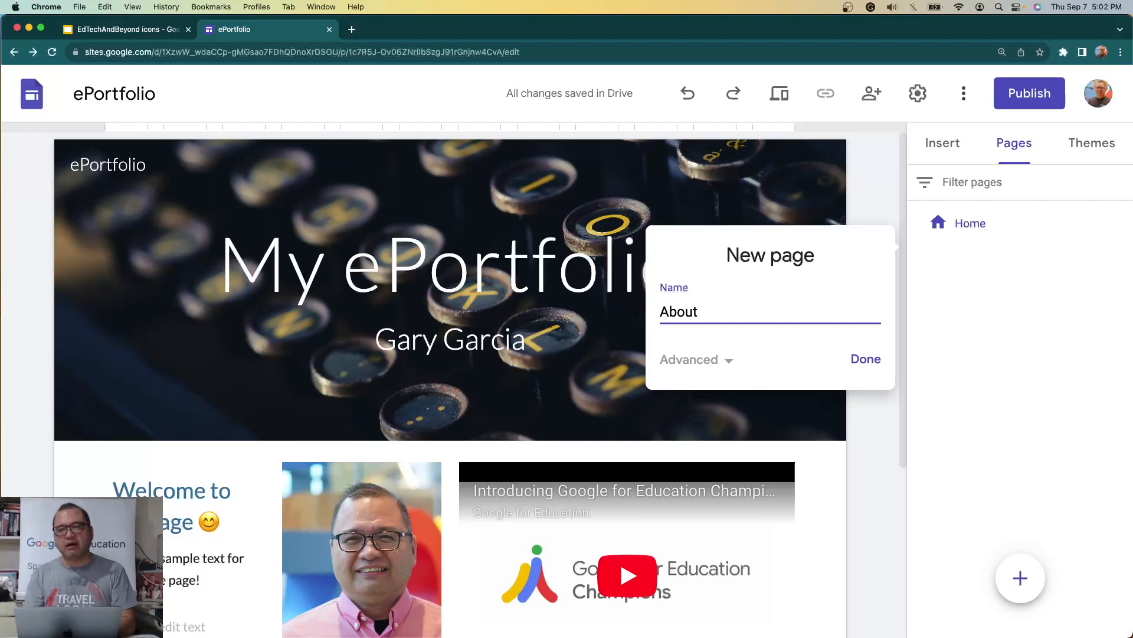
type(" Gary")
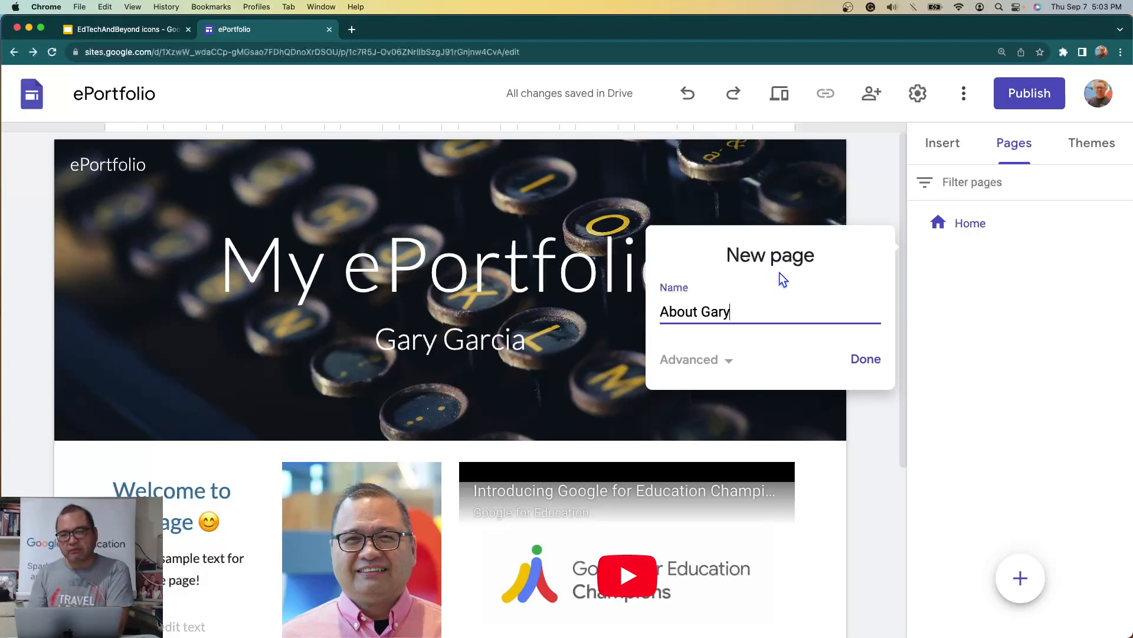
left_click(860, 365)
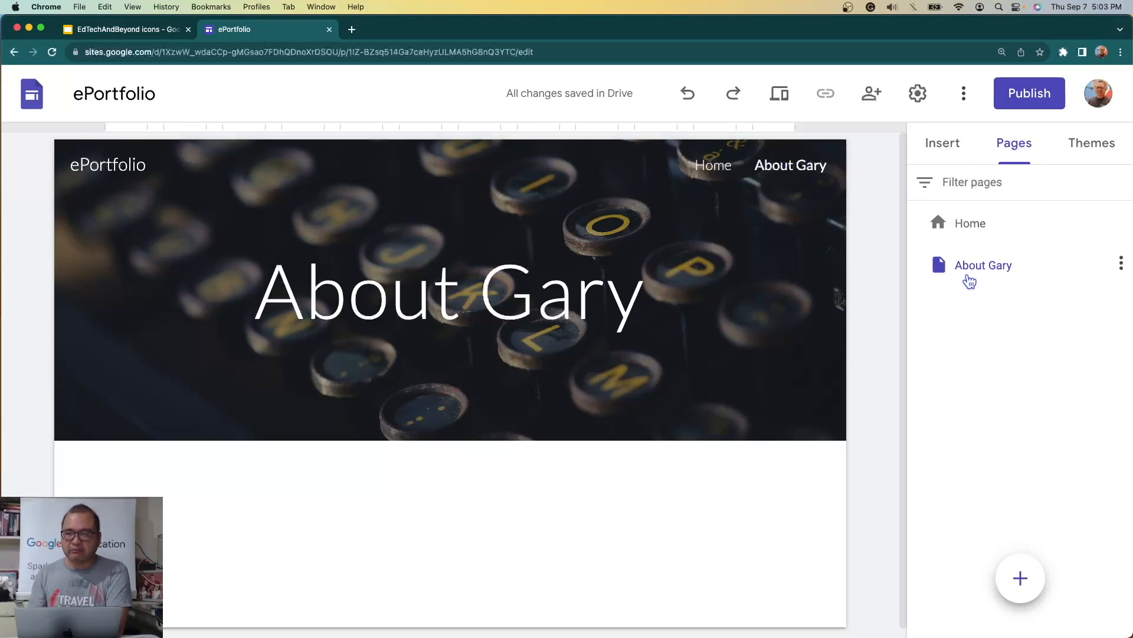
Check the Home page, keeping its name unchanged, and view it in the site.
scroll(512, 407, "down", 1)
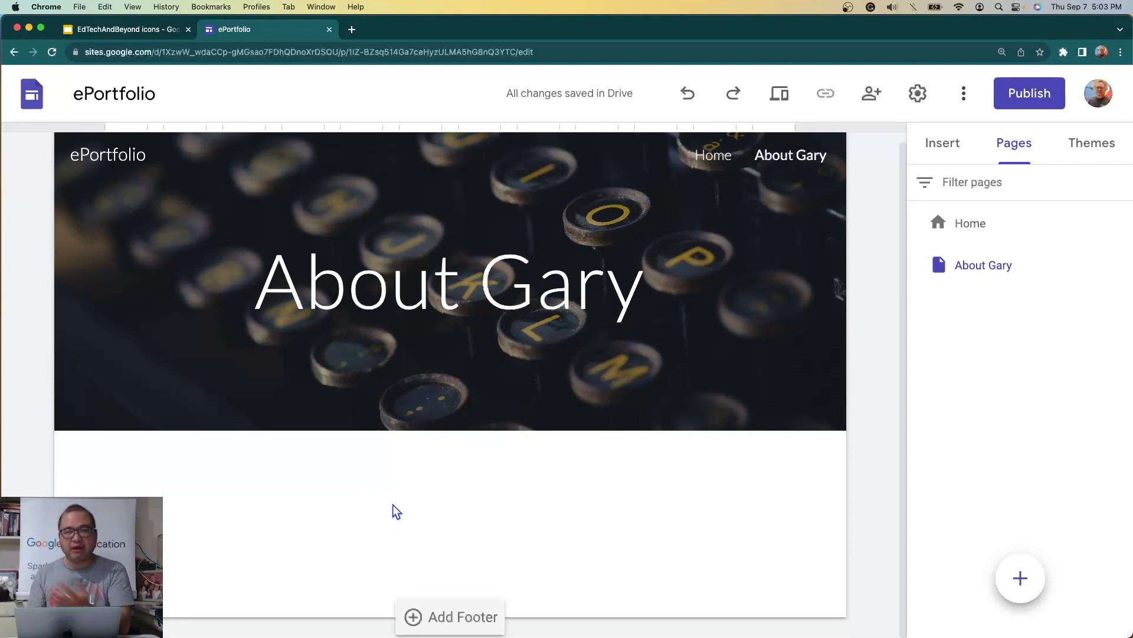
left_click(980, 230)
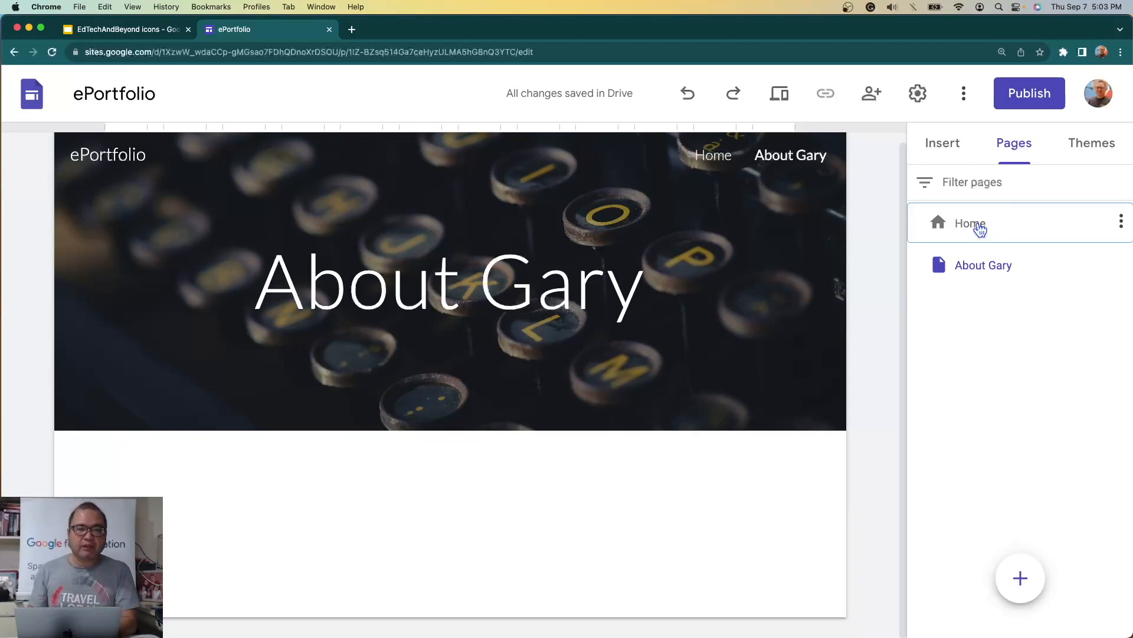
double_click(980, 228)
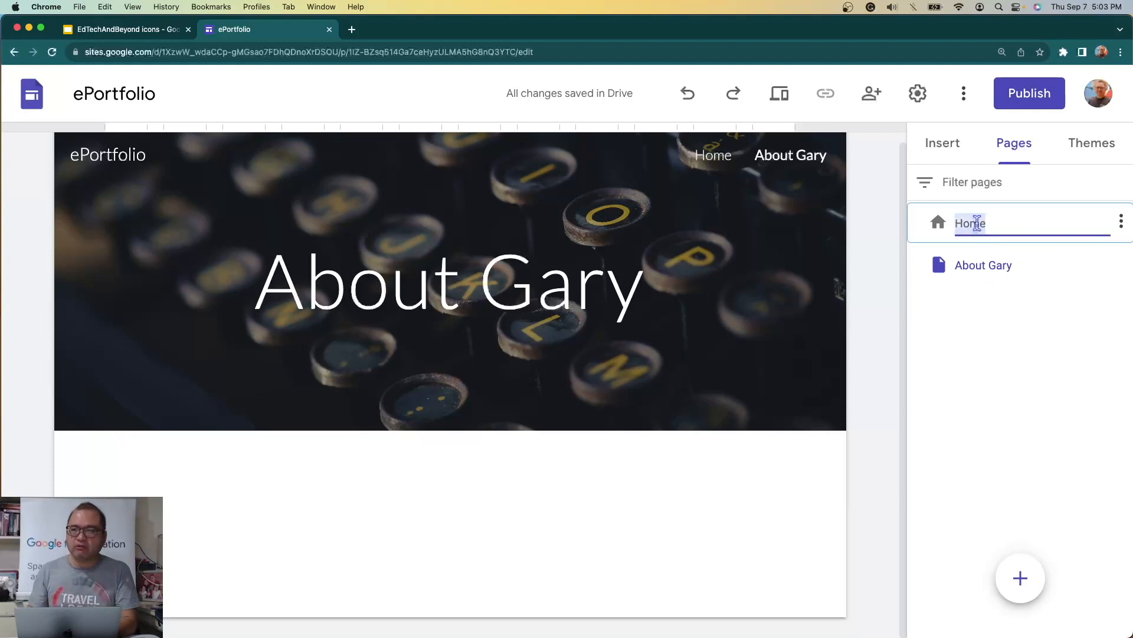
left_click(926, 224)
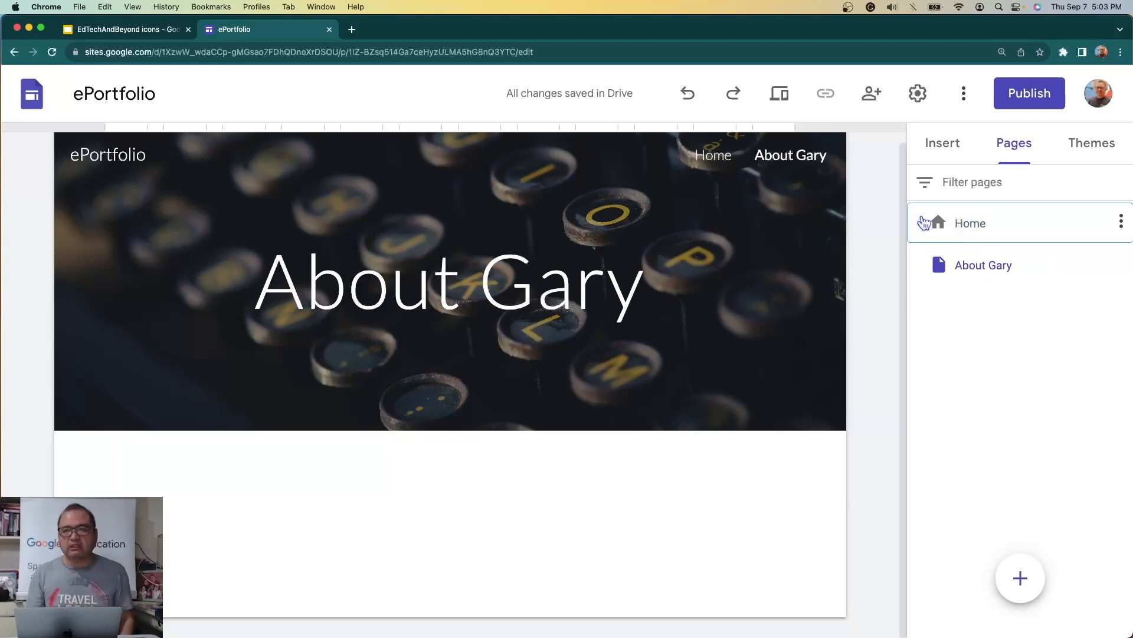
left_click(710, 156)
scroll(456, 363, "down", 5)
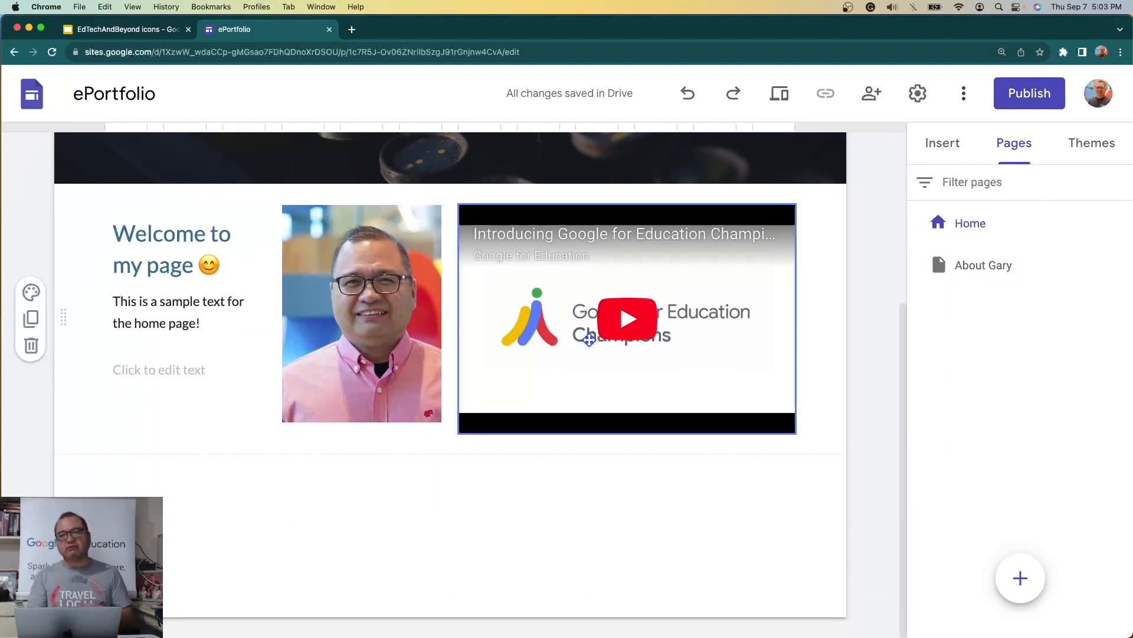
scroll(588, 340, "up", 3)
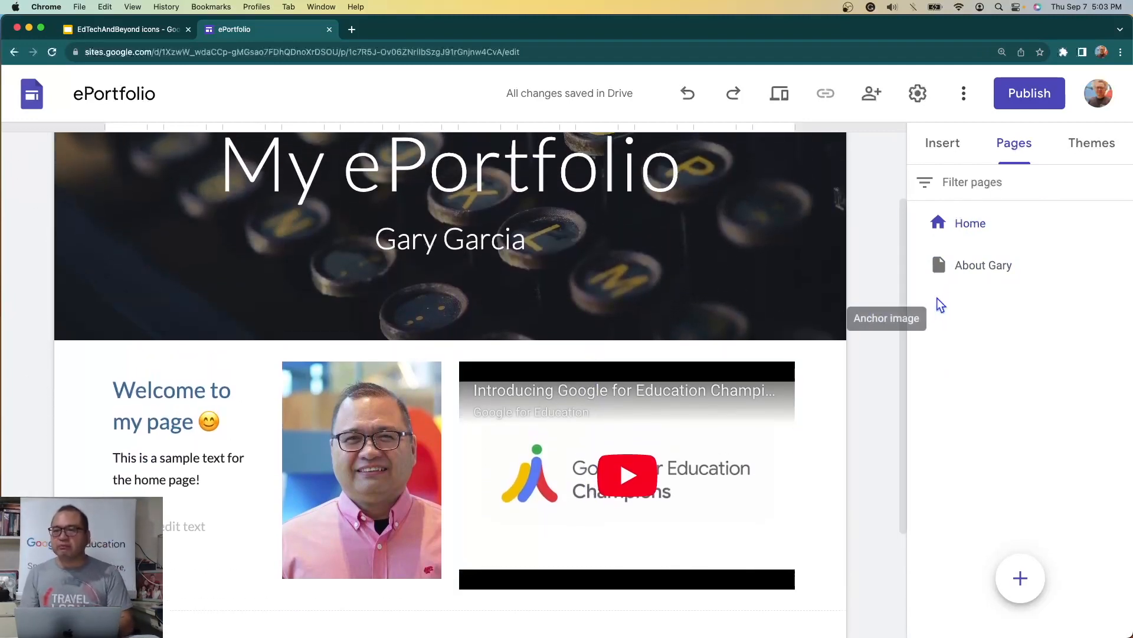
View the About Gary page, then start adding a new navigation link.
mouse_move(805, 185)
scroll(808, 232, "up", 1)
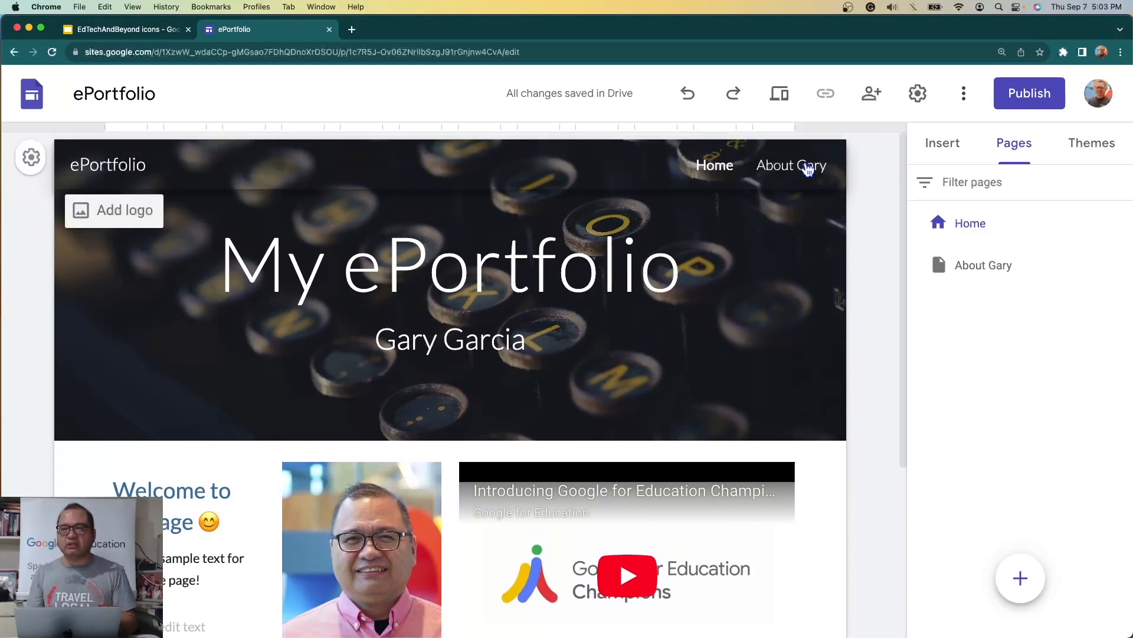
left_click(808, 166)
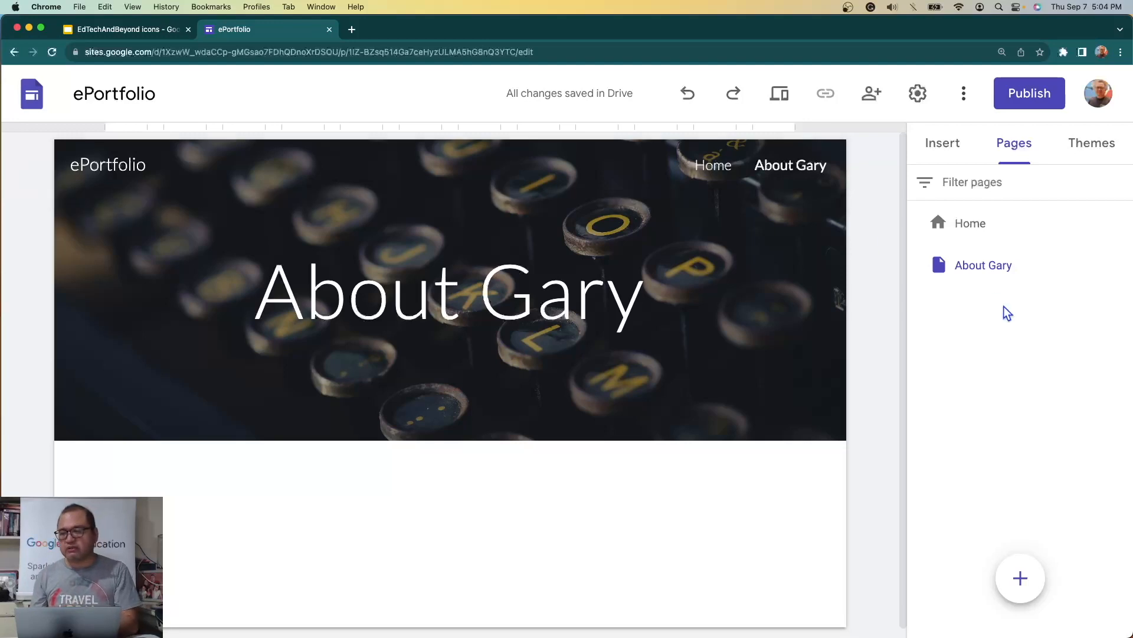
mouse_move(1016, 577)
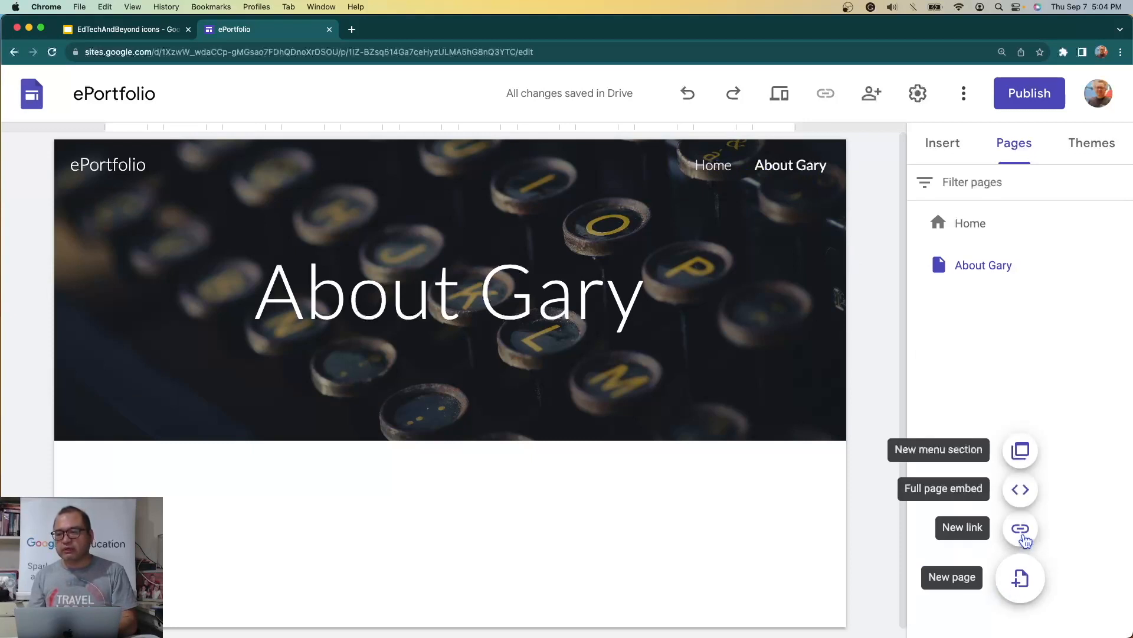
left_click(1021, 529)
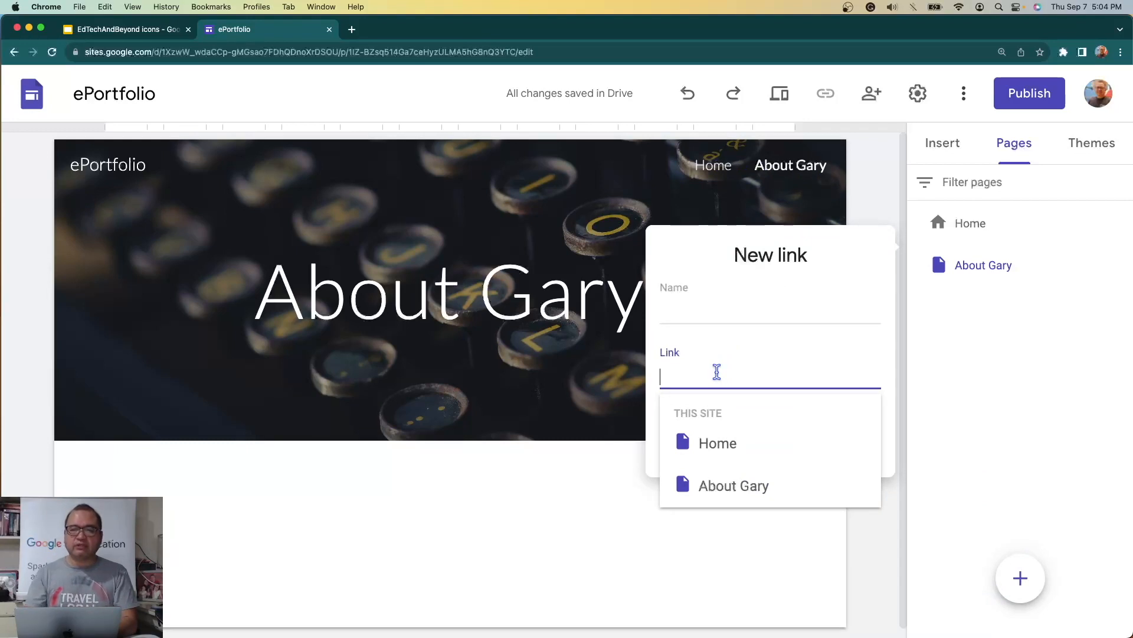
type("EdTechAndBeyondChannel")
double_click(782, 371)
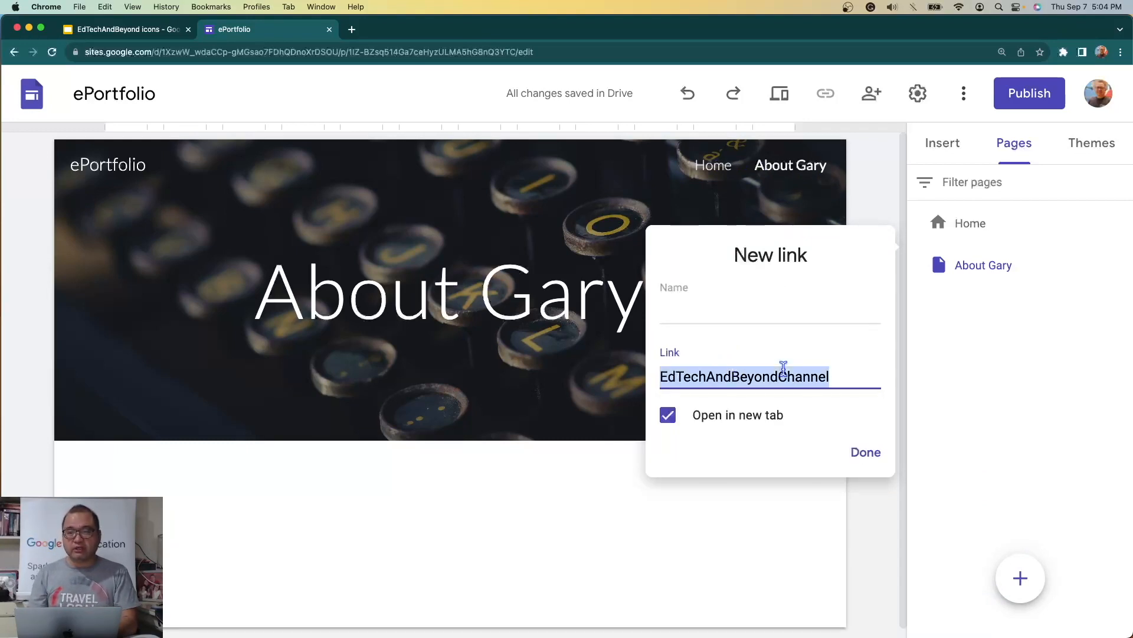
key("super+x")
left_click(769, 318)
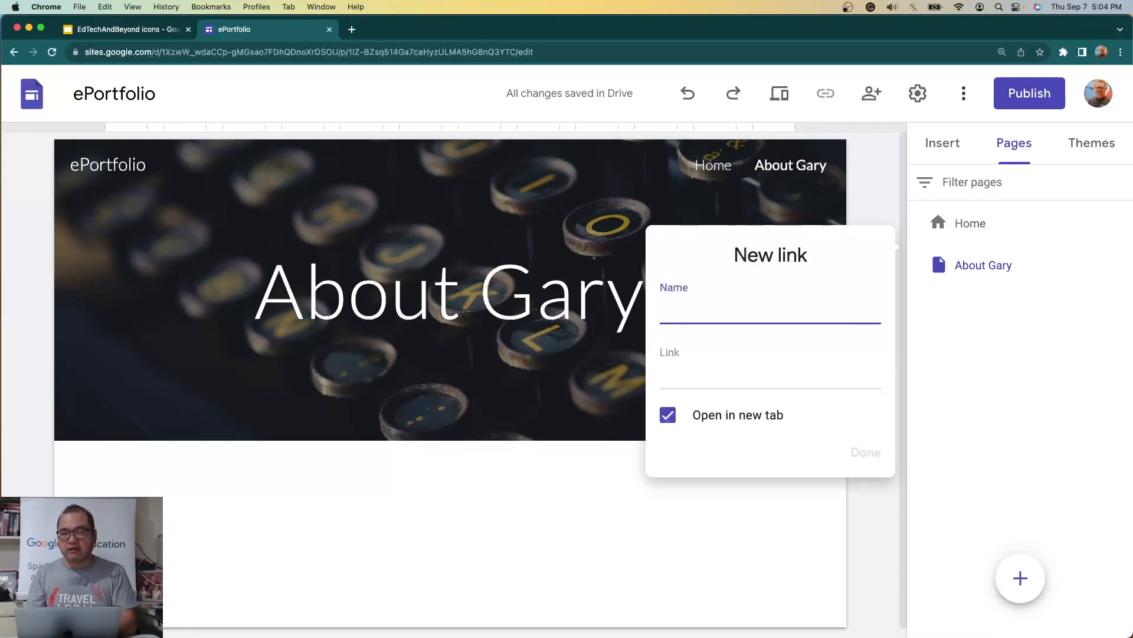
key("super+v")
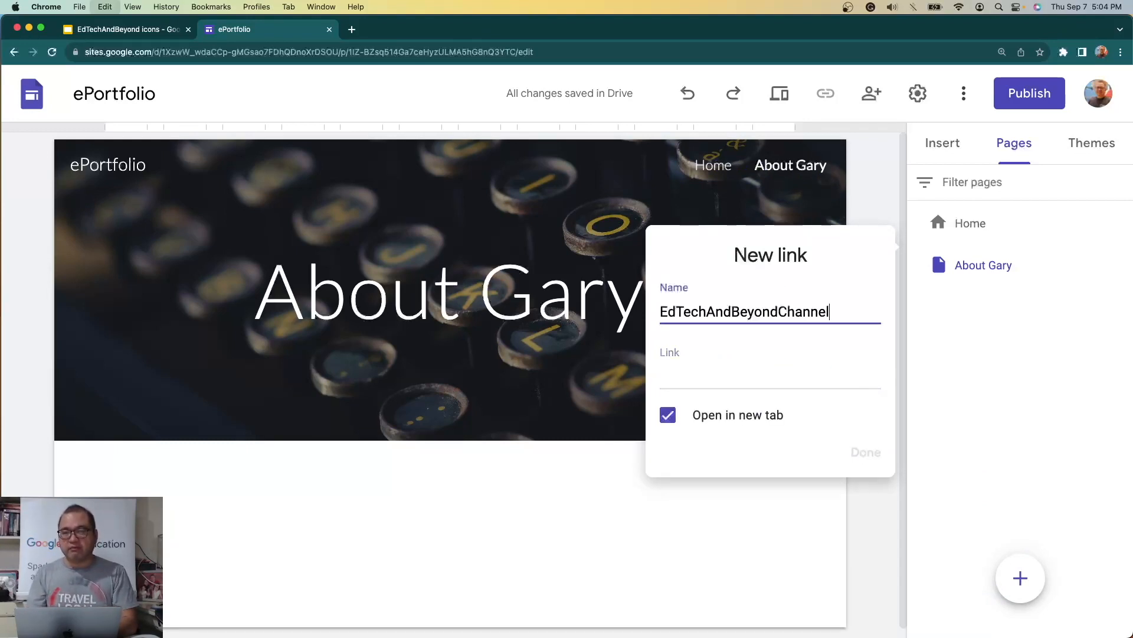
left_click(783, 381)
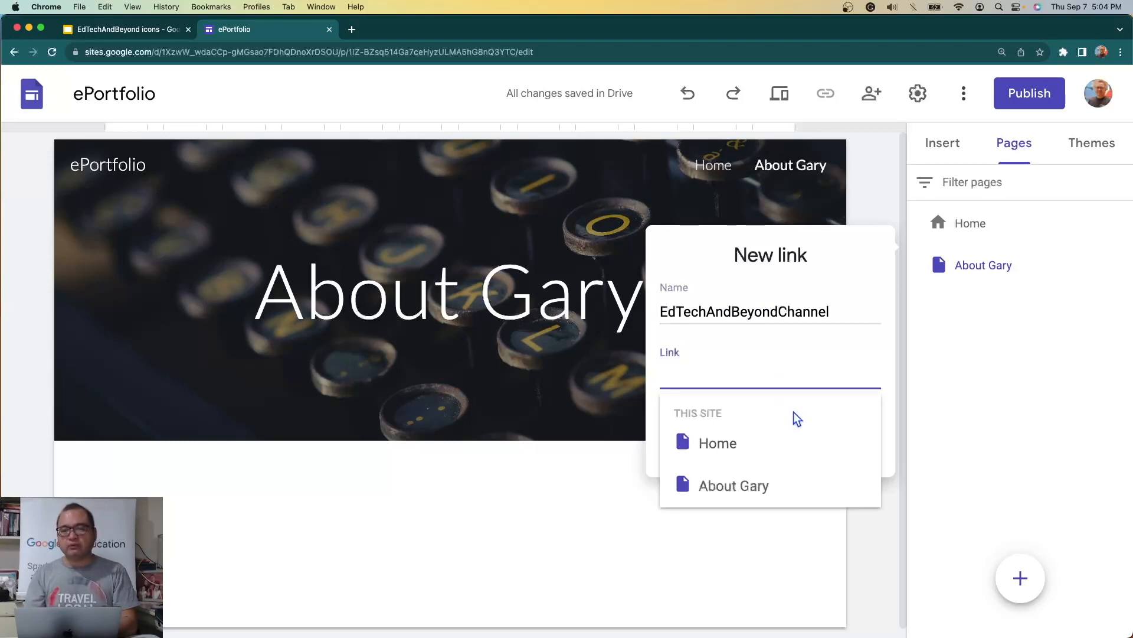
type("ww")
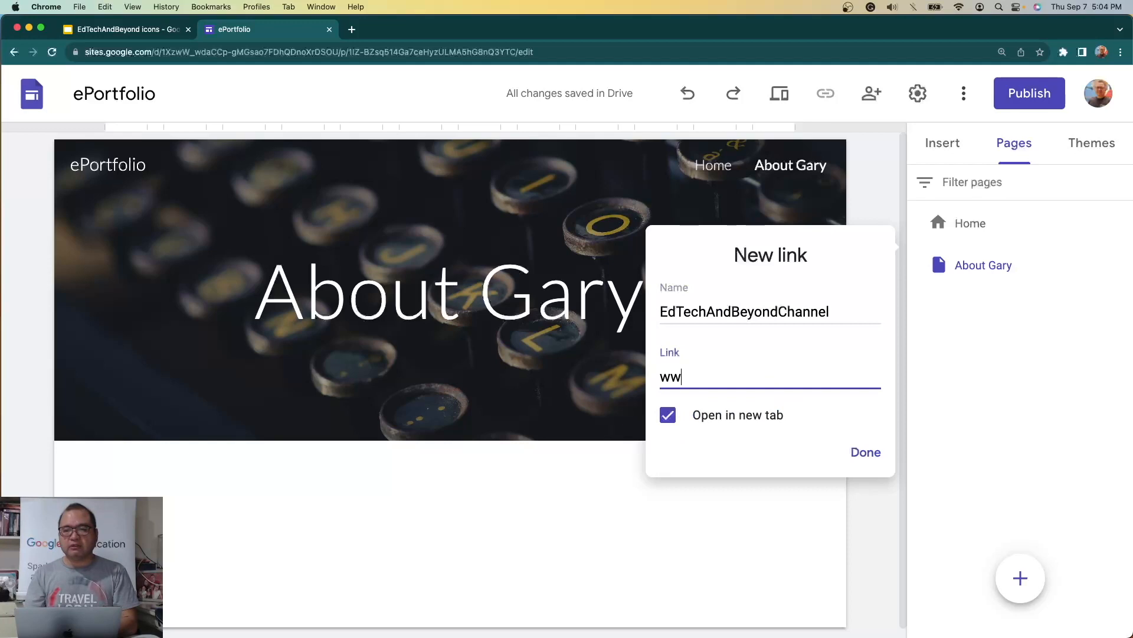
type("w.youtube.com")
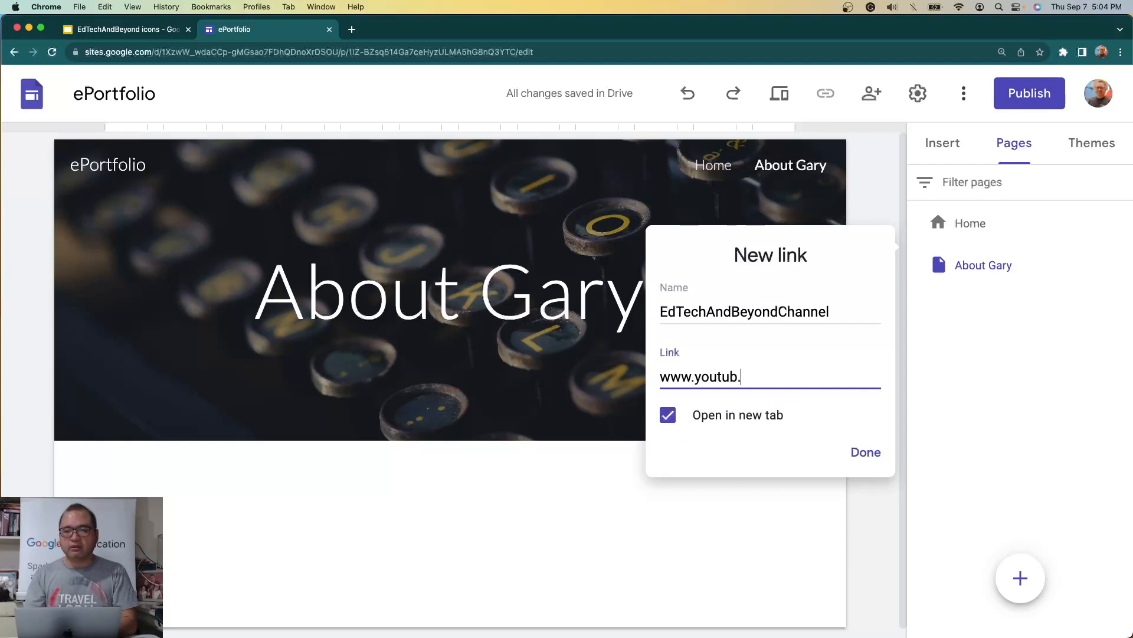
type("/")
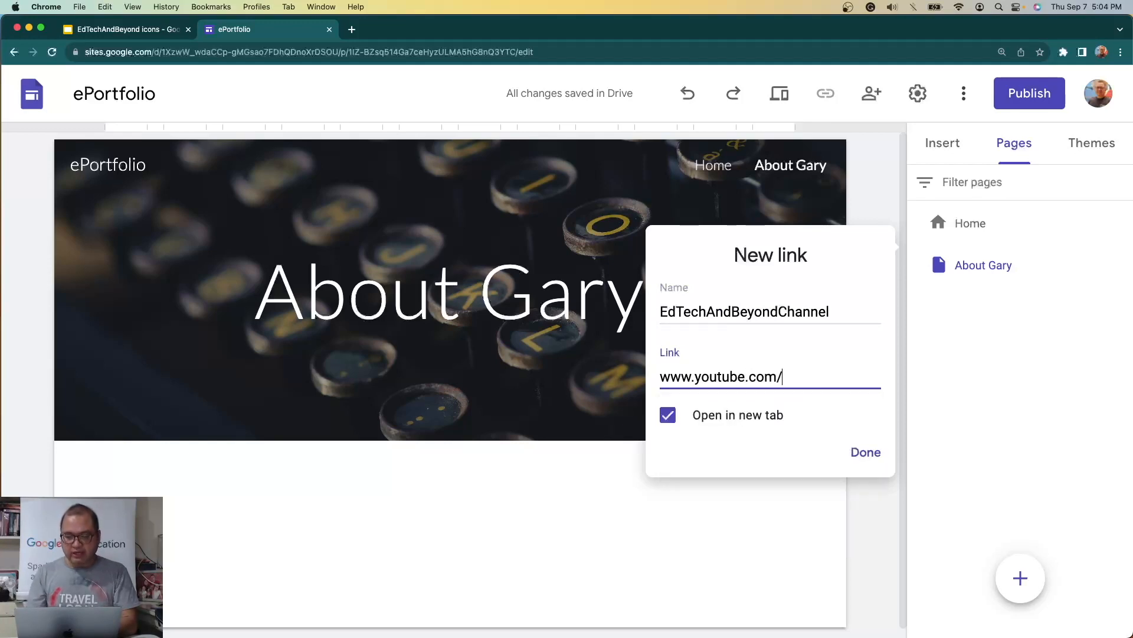
key("super+v")
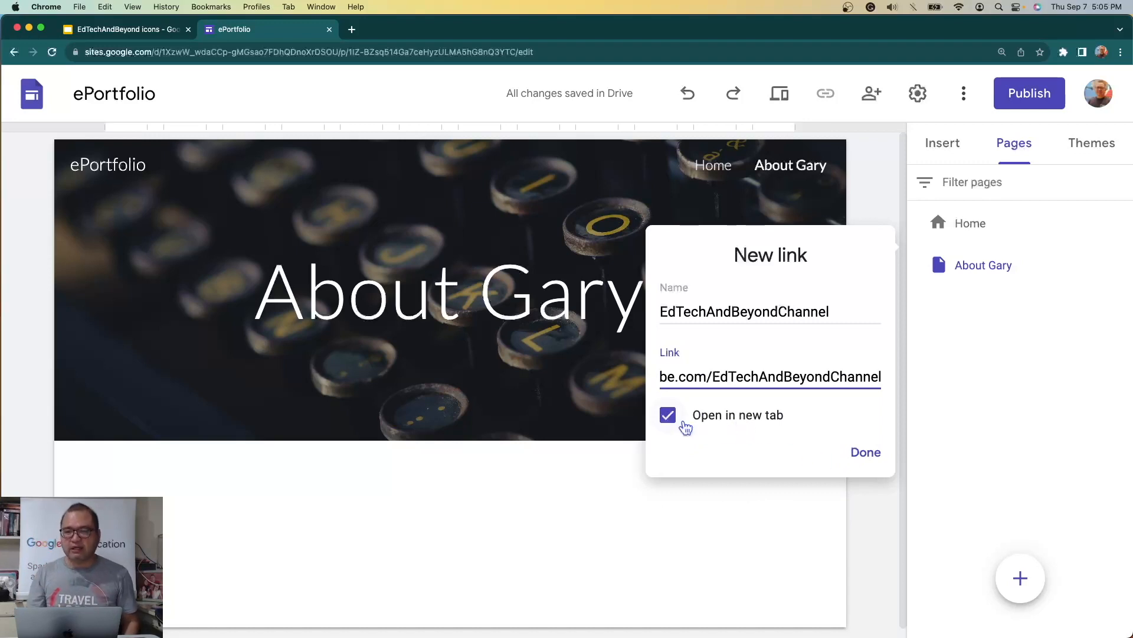
left_click(864, 454)
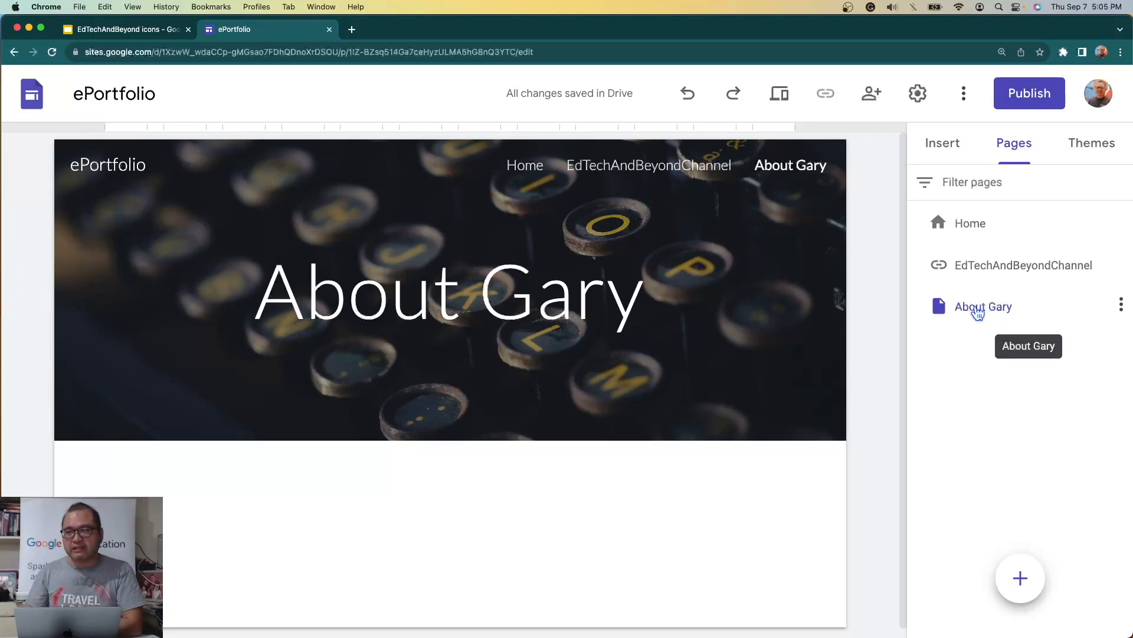
Drag About Gary up to sit directly below Home in the pages list.
left_click_drag(977, 313, 938, 243)
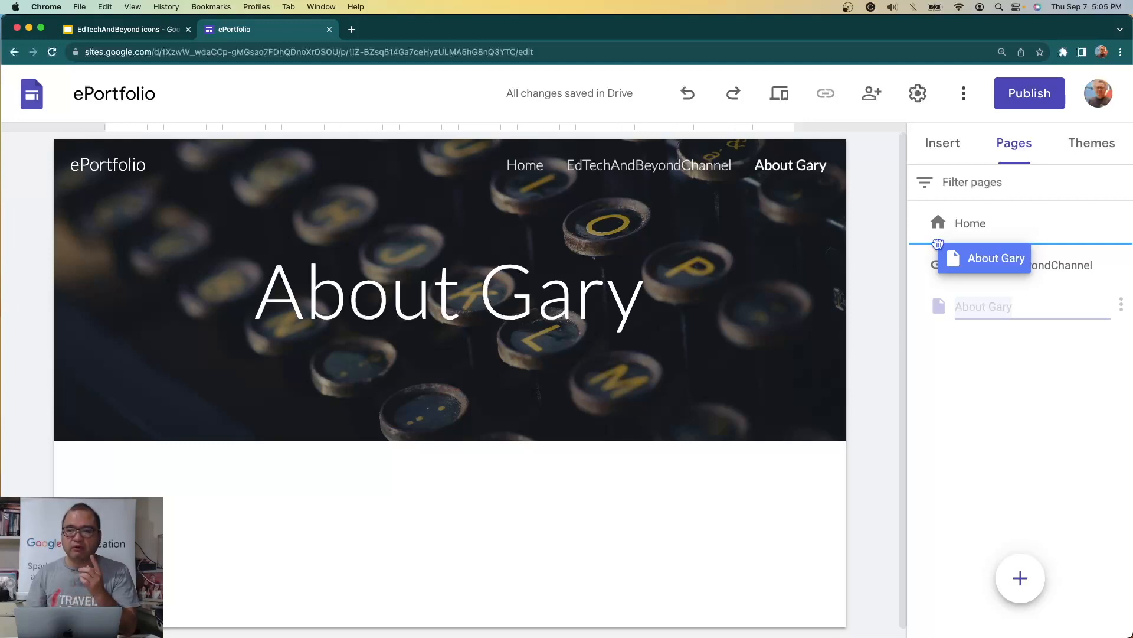
left_click_drag(939, 243, 939, 244)
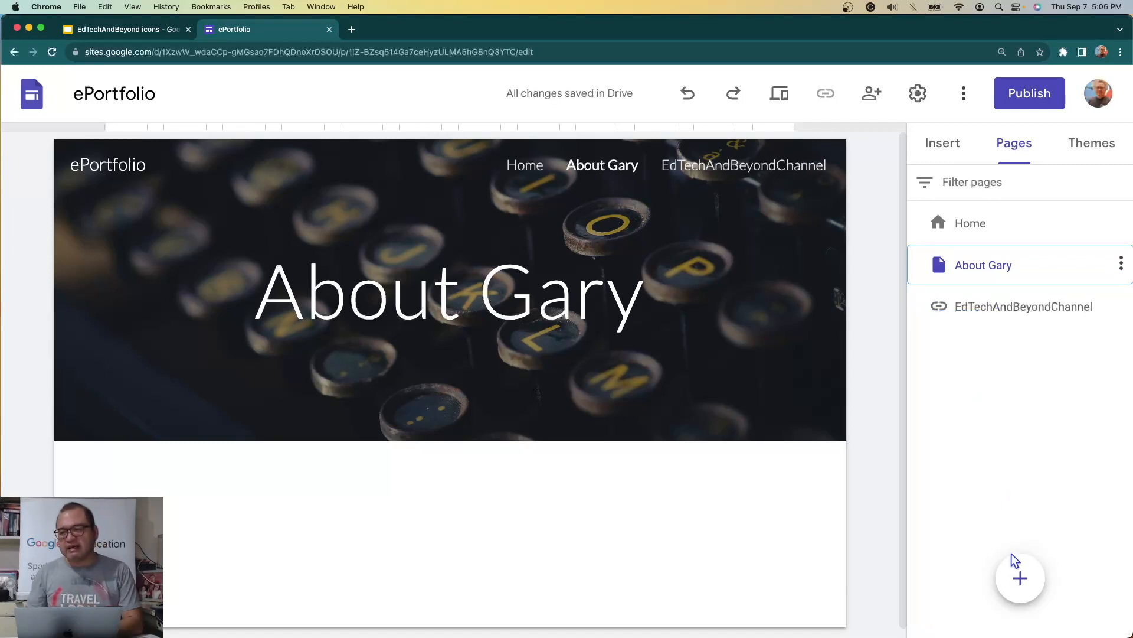
mouse_move(1018, 582)
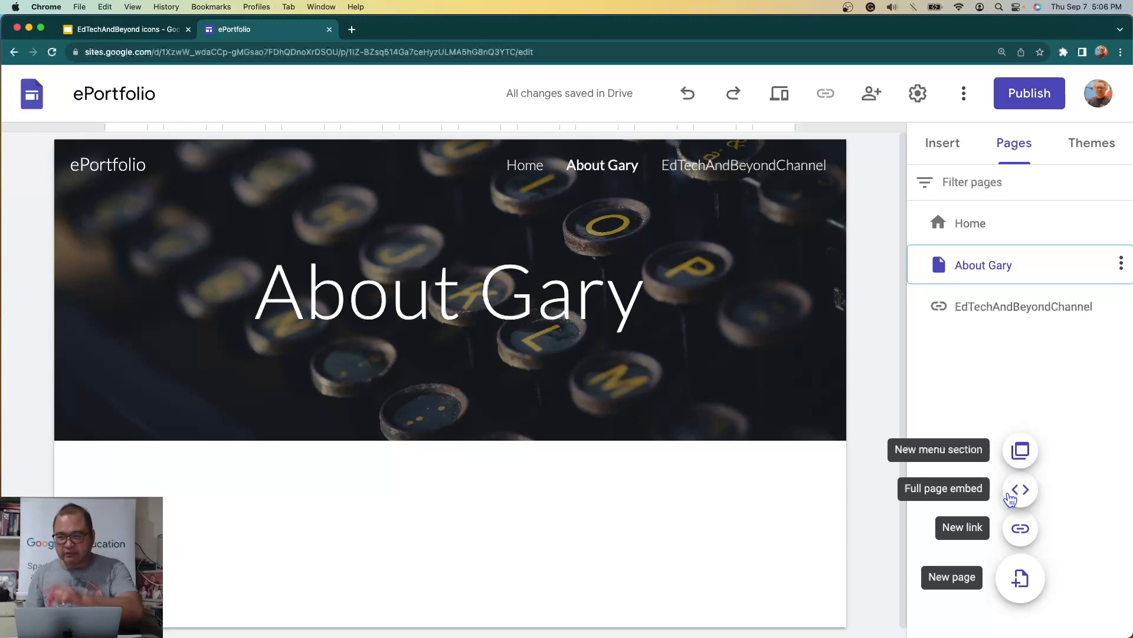
Add a new menu section named 'Gallery'.
left_click(1021, 454)
type("Gallery")
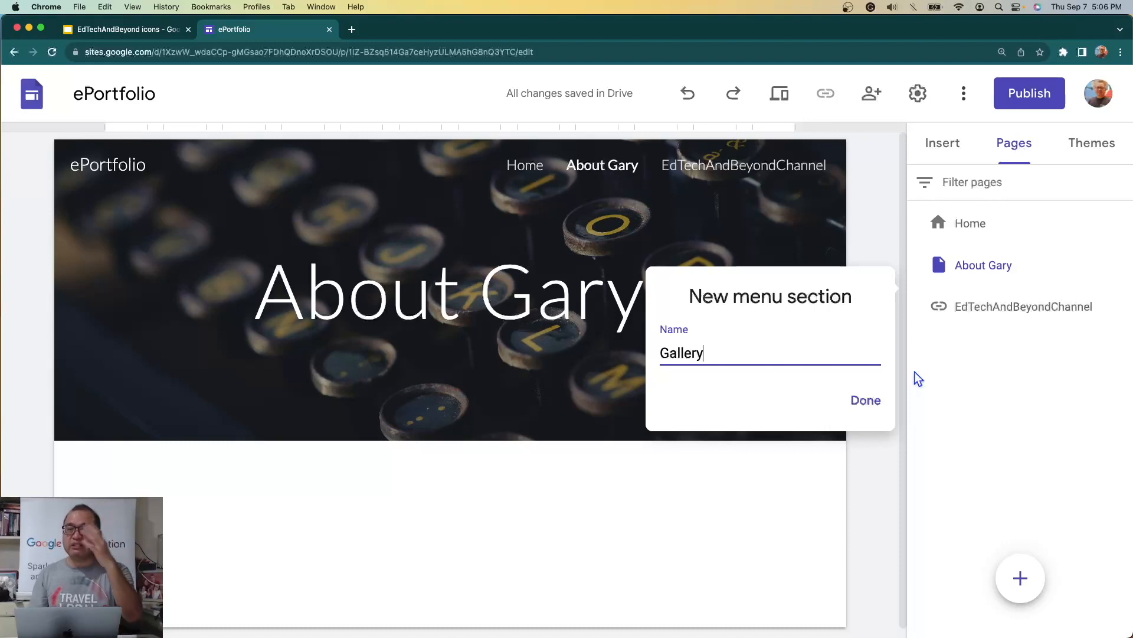
left_click(866, 403)
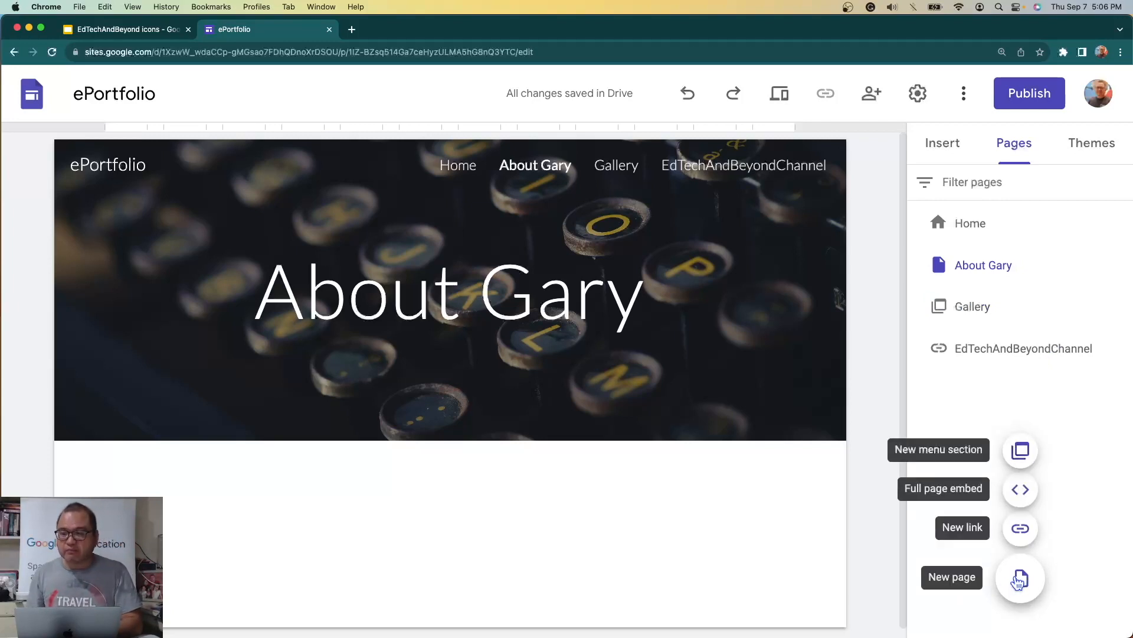
Add pages 'One', 'Two' and 'Three' one after another as new pages.
left_click(1019, 582)
type("One")
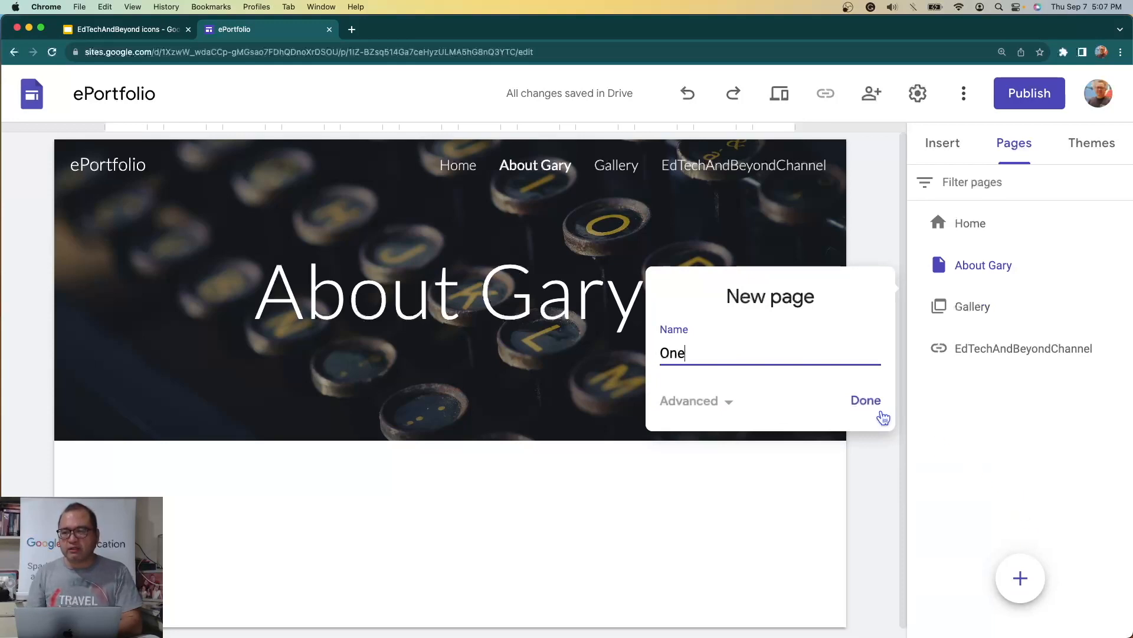
left_click(883, 418)
left_click(1017, 582)
type("Two")
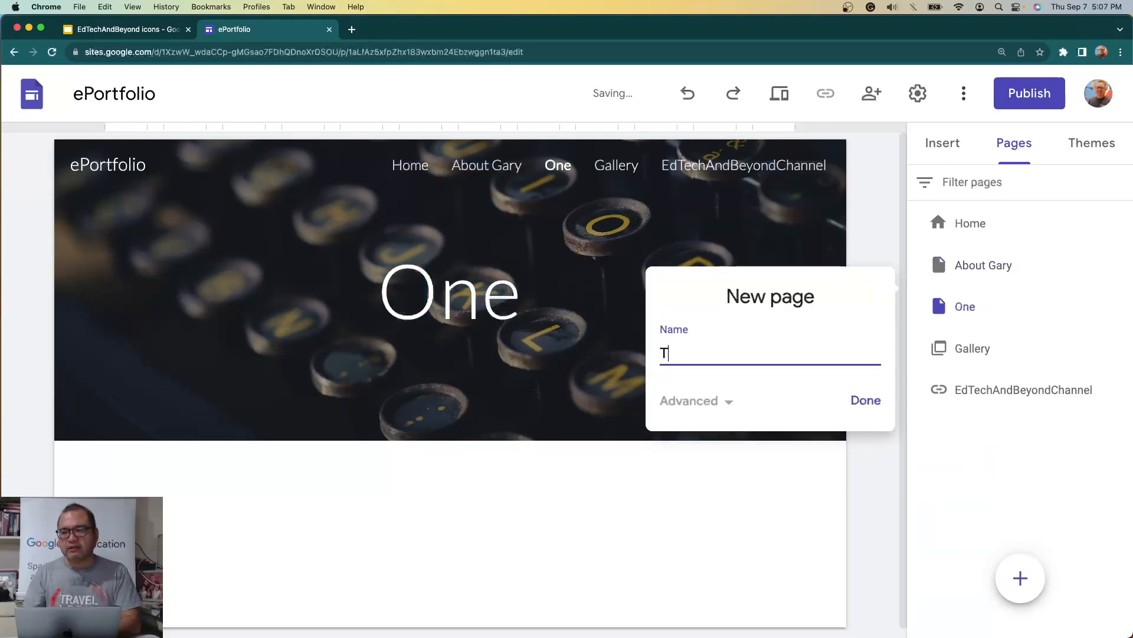
key("Return")
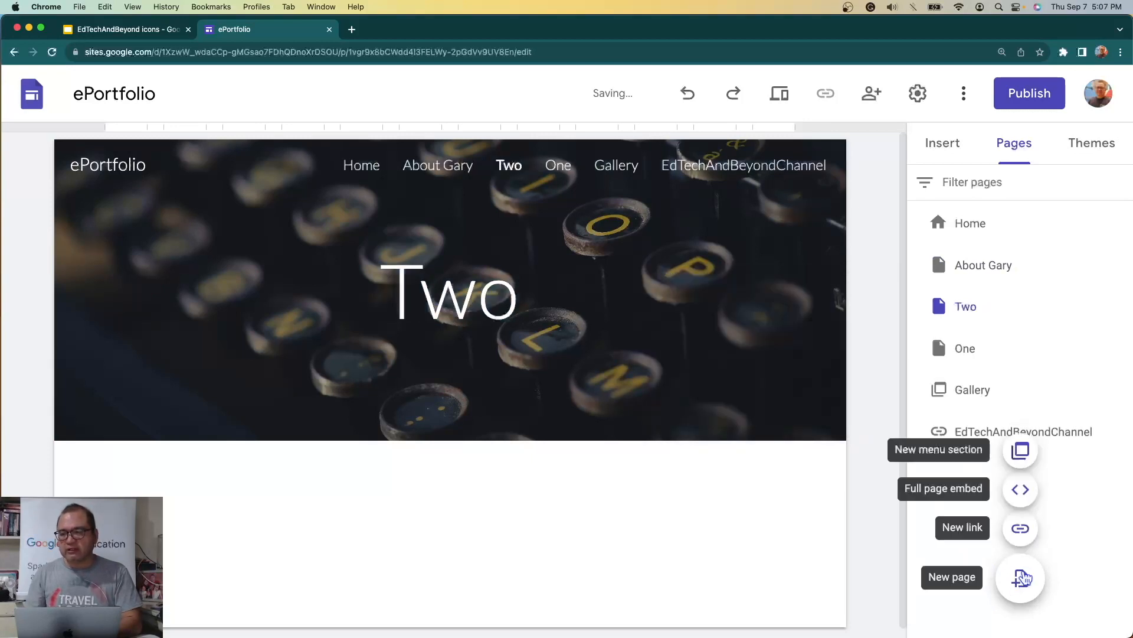
left_click(1020, 579)
type("Three")
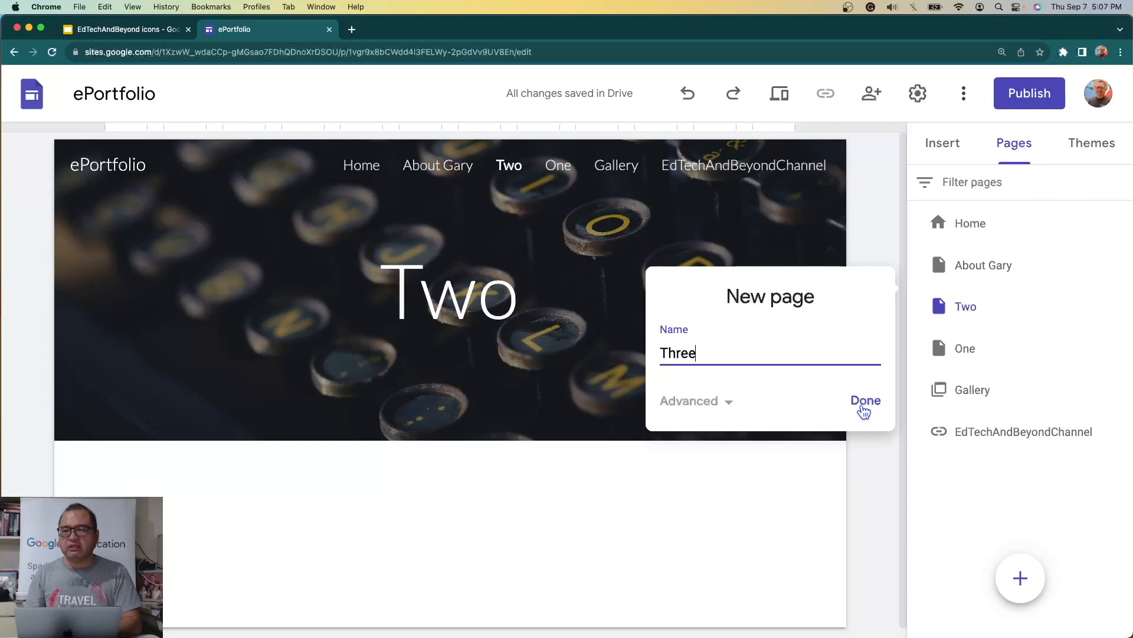
left_click(864, 407)
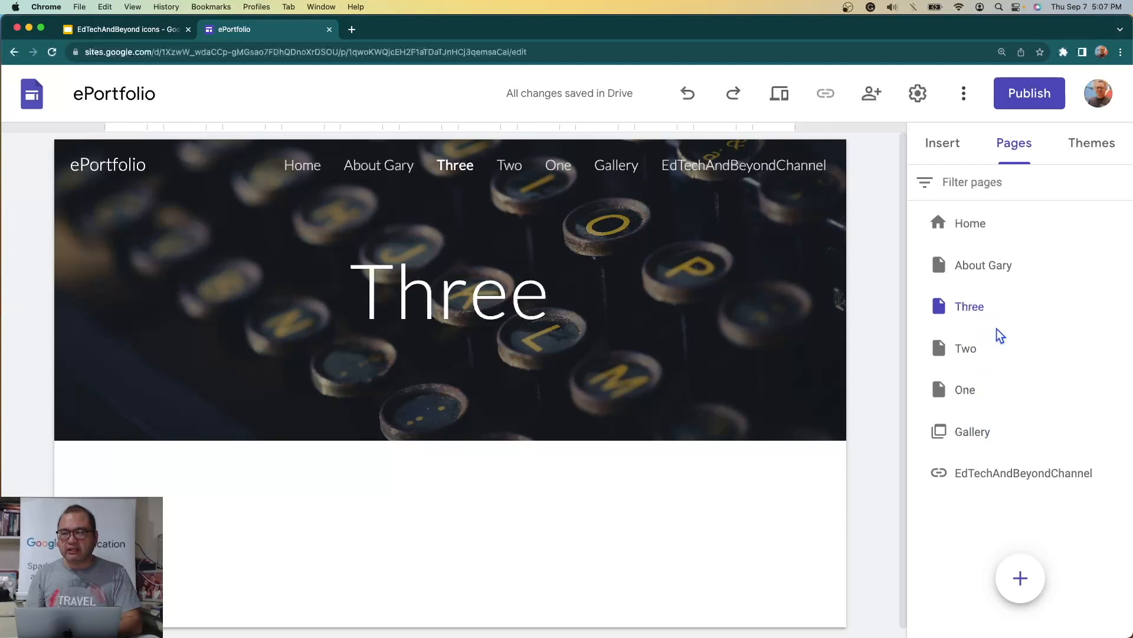
Make Three and Two subpages of Gallery, with Two below Three.
left_click_drag(941, 307, 948, 432)
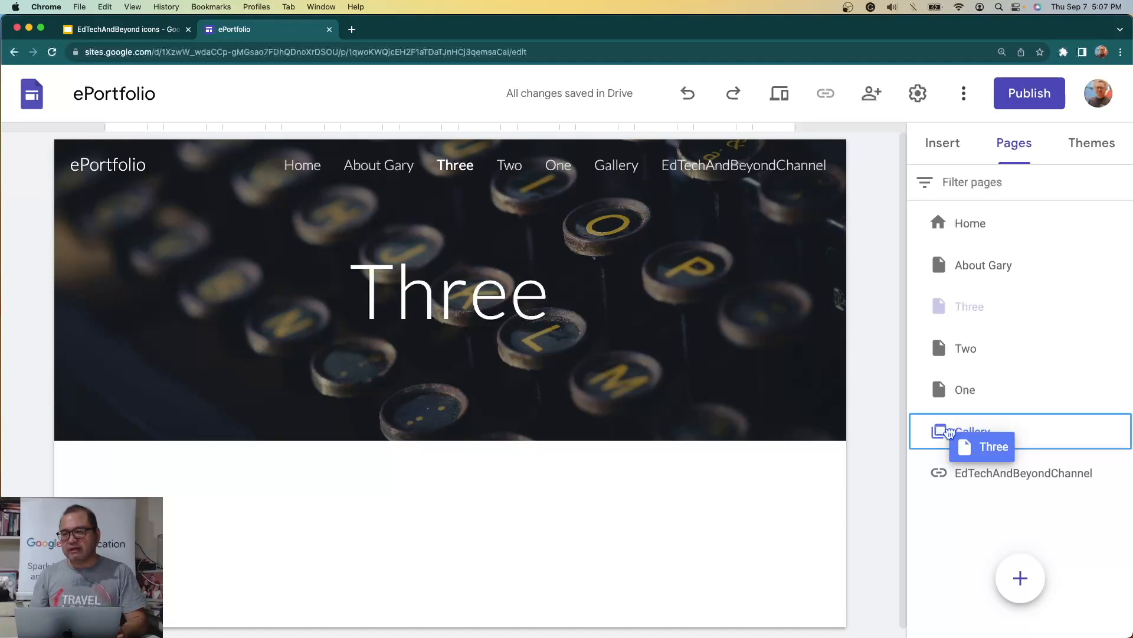
left_click_drag(948, 432, 954, 439)
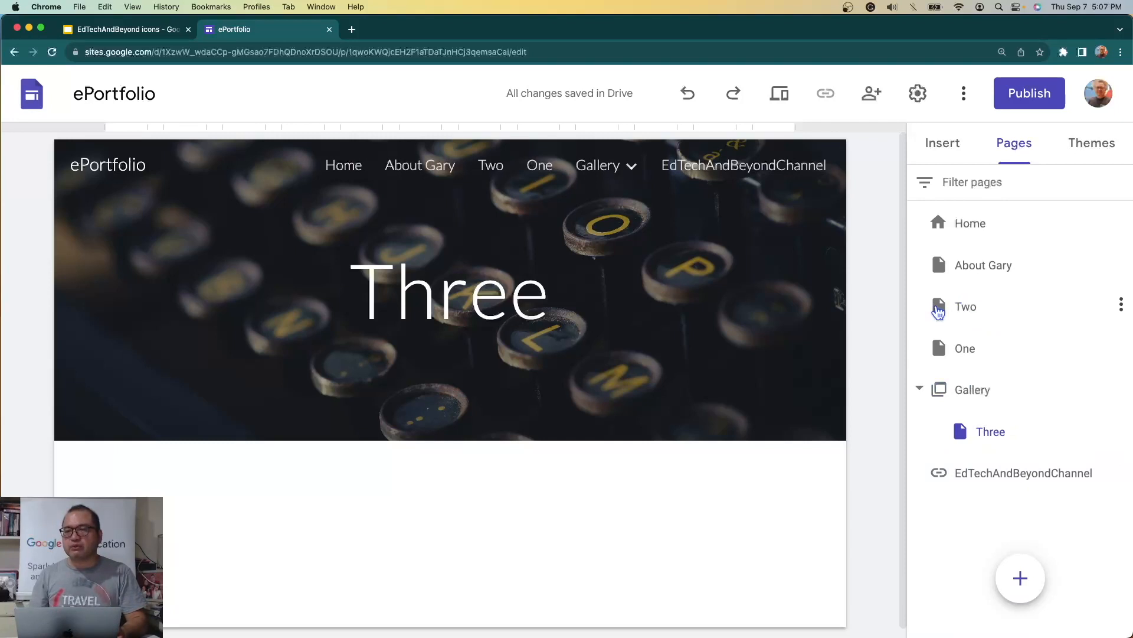
left_click(943, 312)
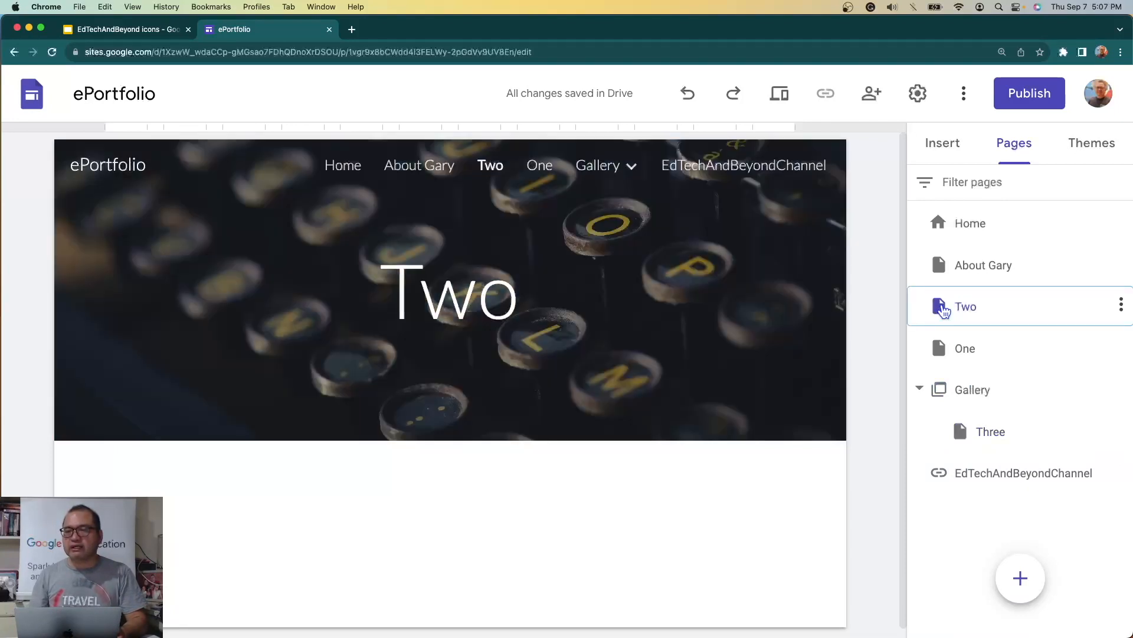
left_click_drag(943, 311, 956, 390)
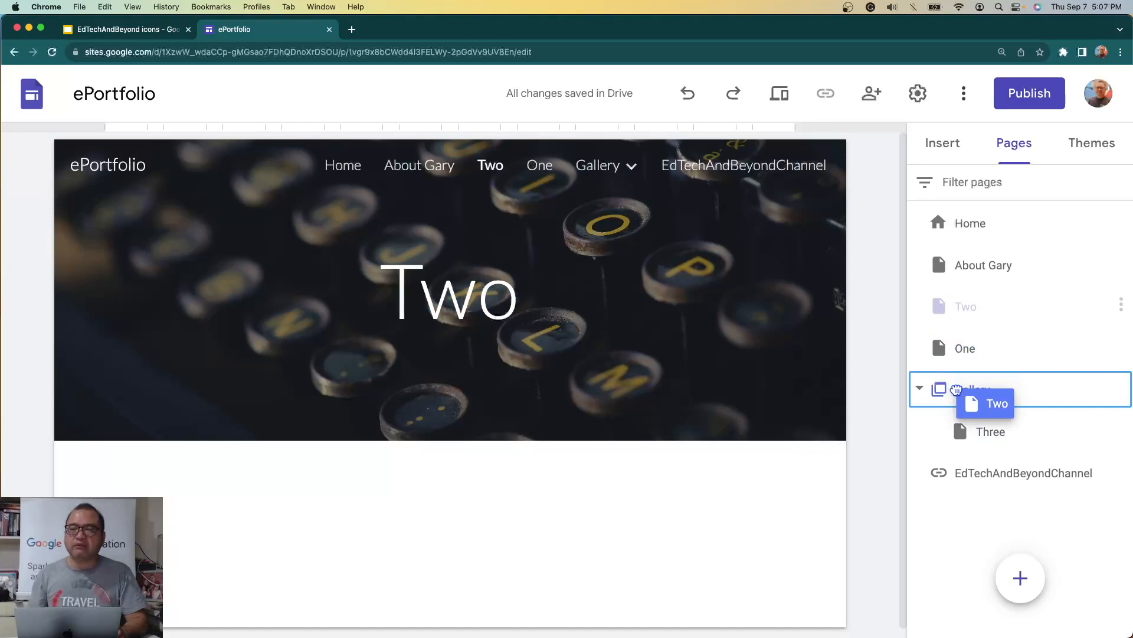
left_click_drag(956, 390, 961, 387)
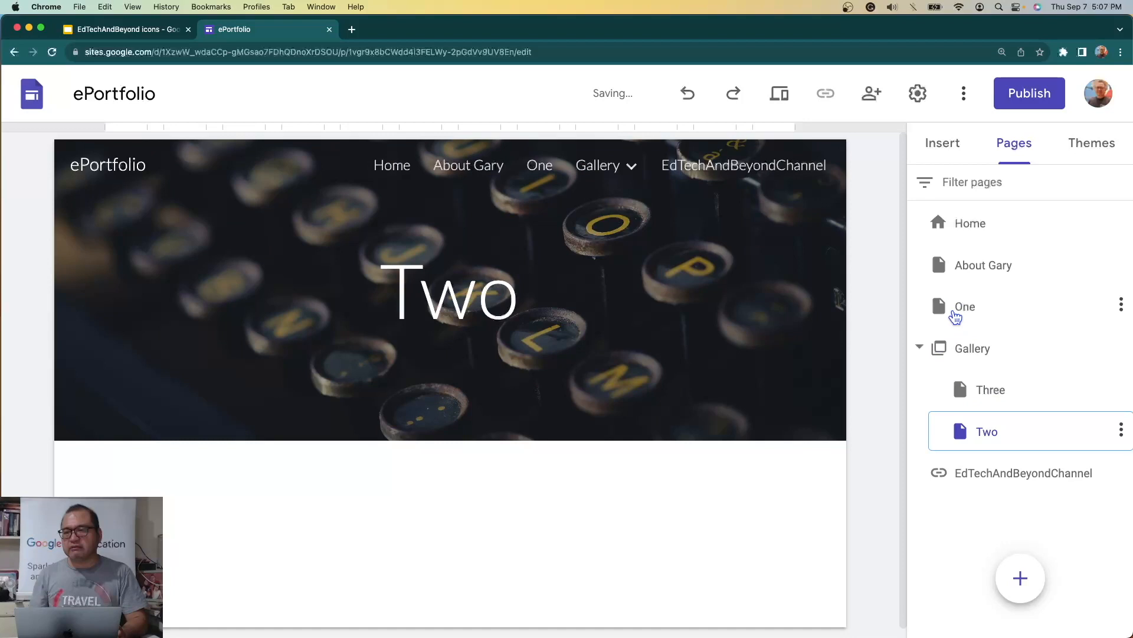
Nest One under Gallery and reorder the subpages as Three, Two, One.
left_click(942, 304)
left_click_drag(938, 307, 956, 374)
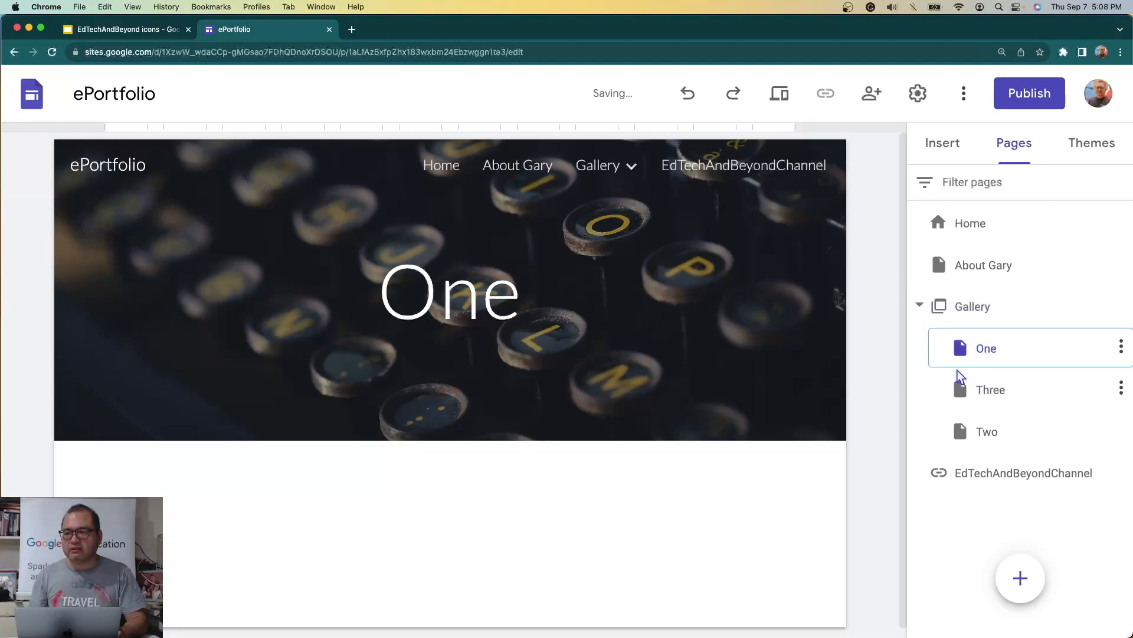
left_click_drag(963, 353, 971, 431)
left_click(968, 435)
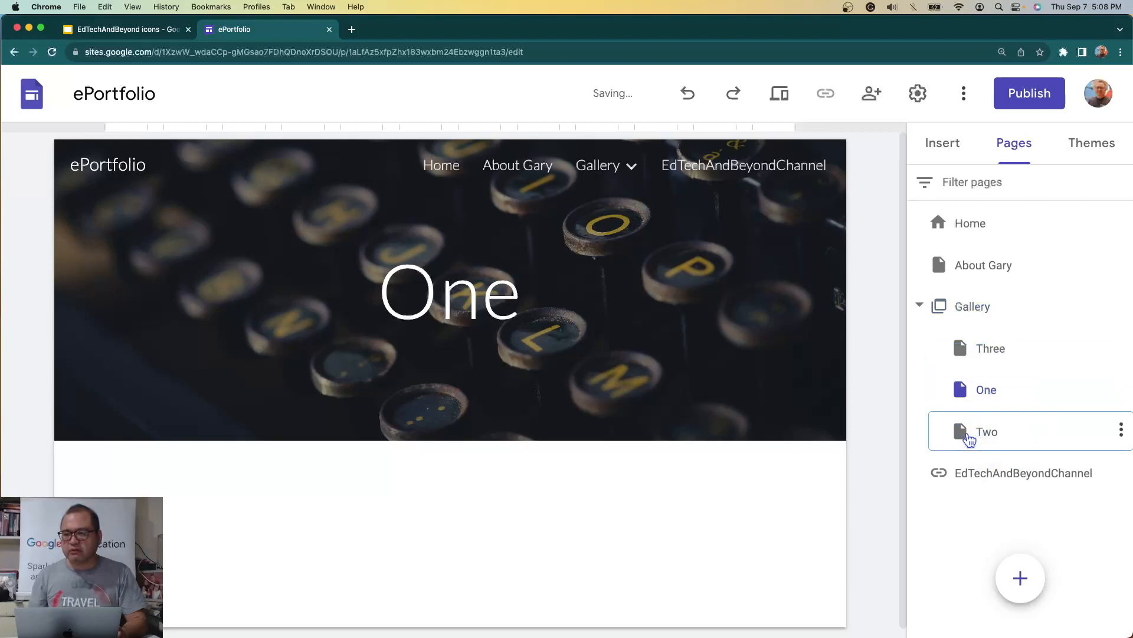
left_click_drag(966, 435, 964, 385)
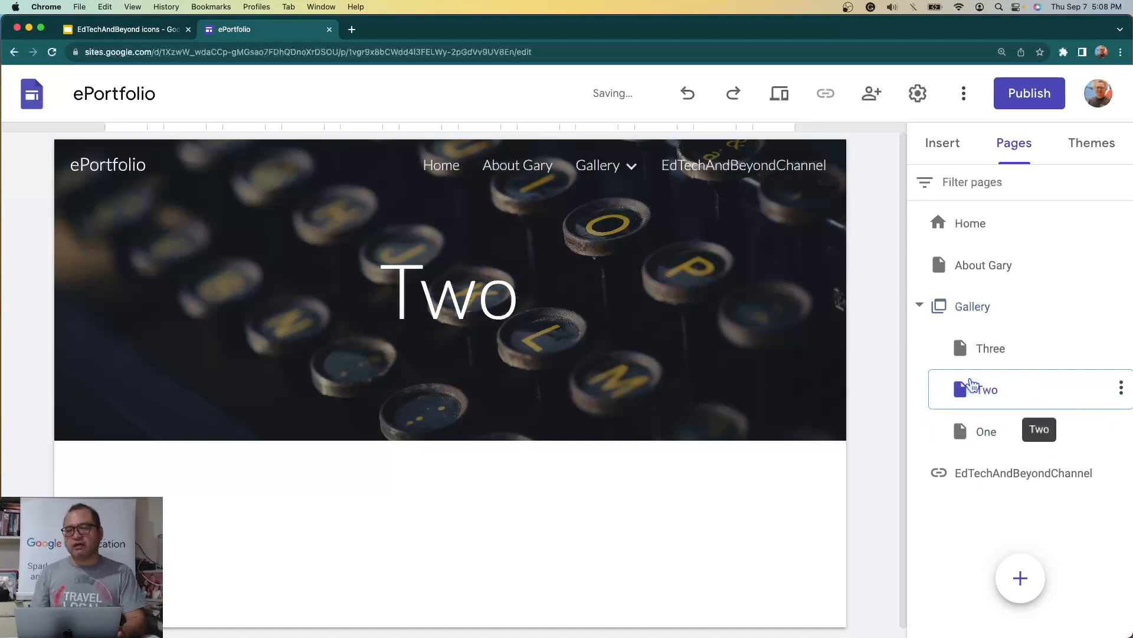
mouse_move(599, 167)
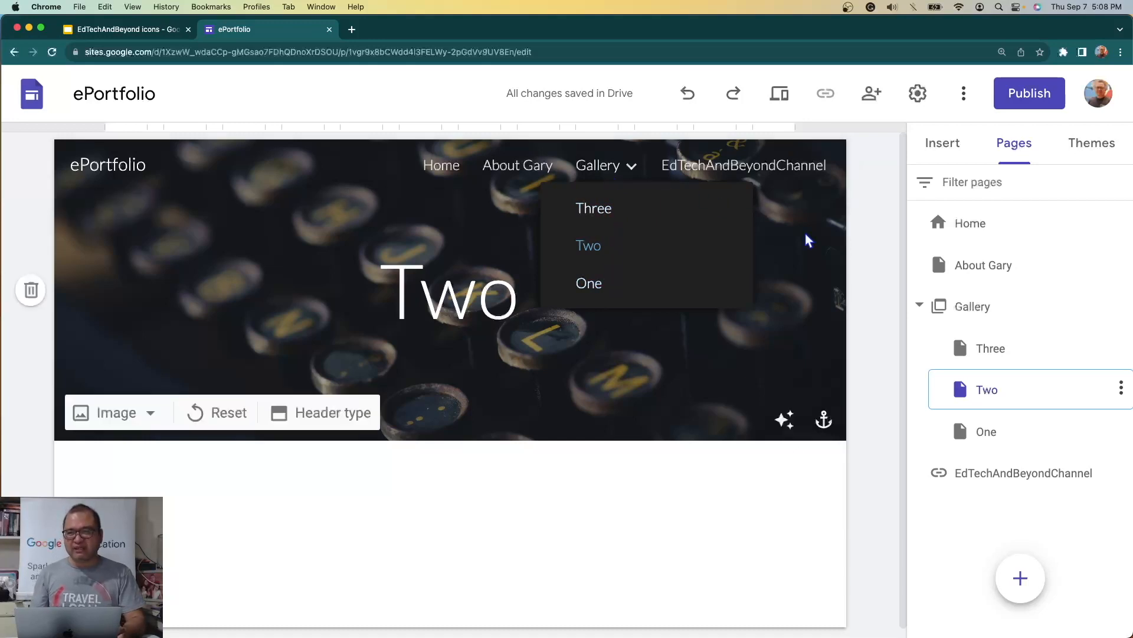
Reveal the + button's New page, New link, Full page embed and New menu section options.
scroll(938, 310, "up", 5, "ctrl")
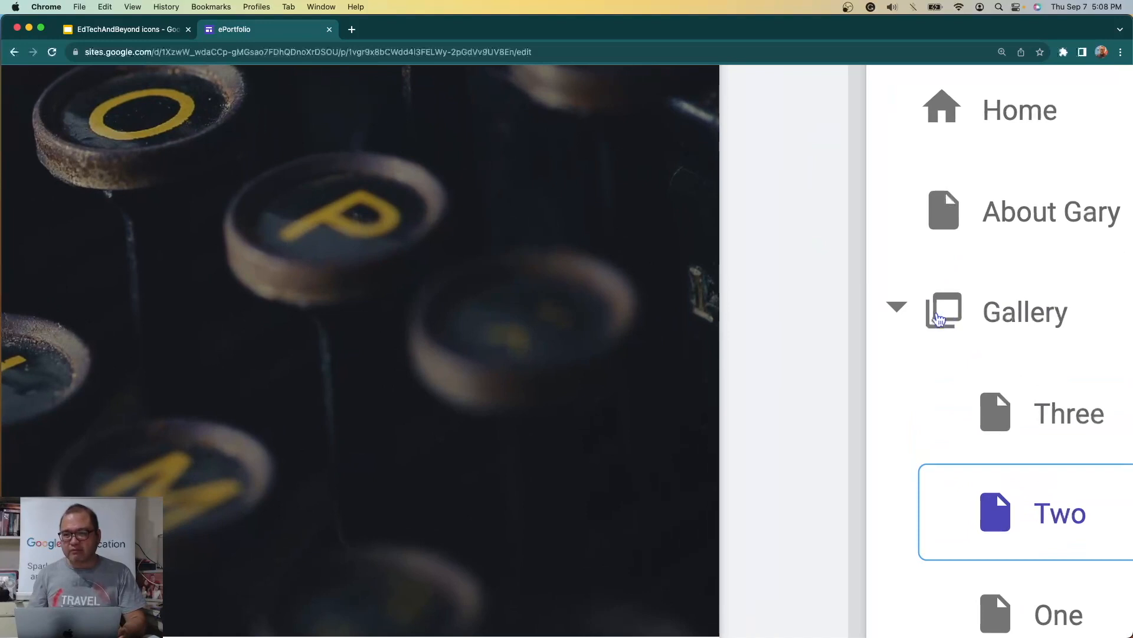
scroll(937, 319, "down", 5, "ctrl")
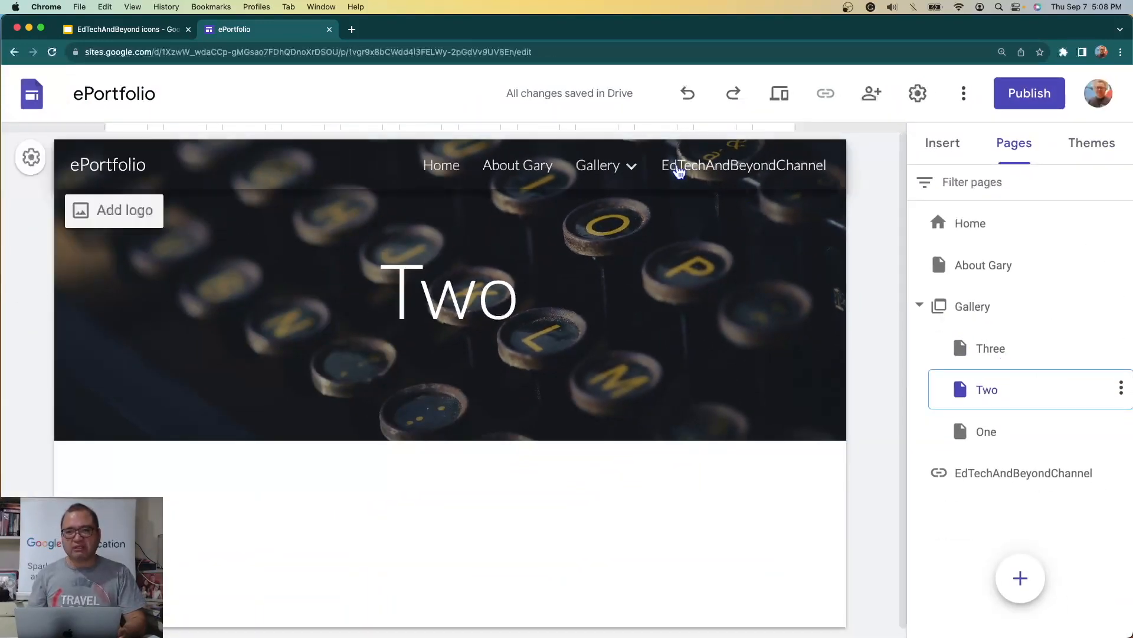
mouse_move(627, 167)
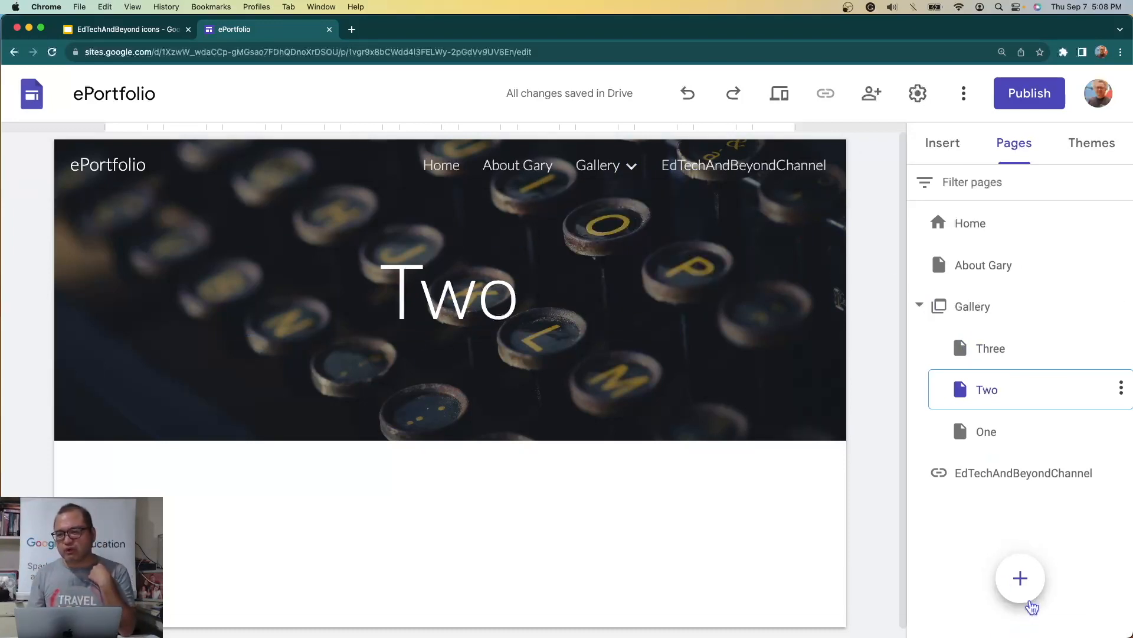
mouse_move(1020, 584)
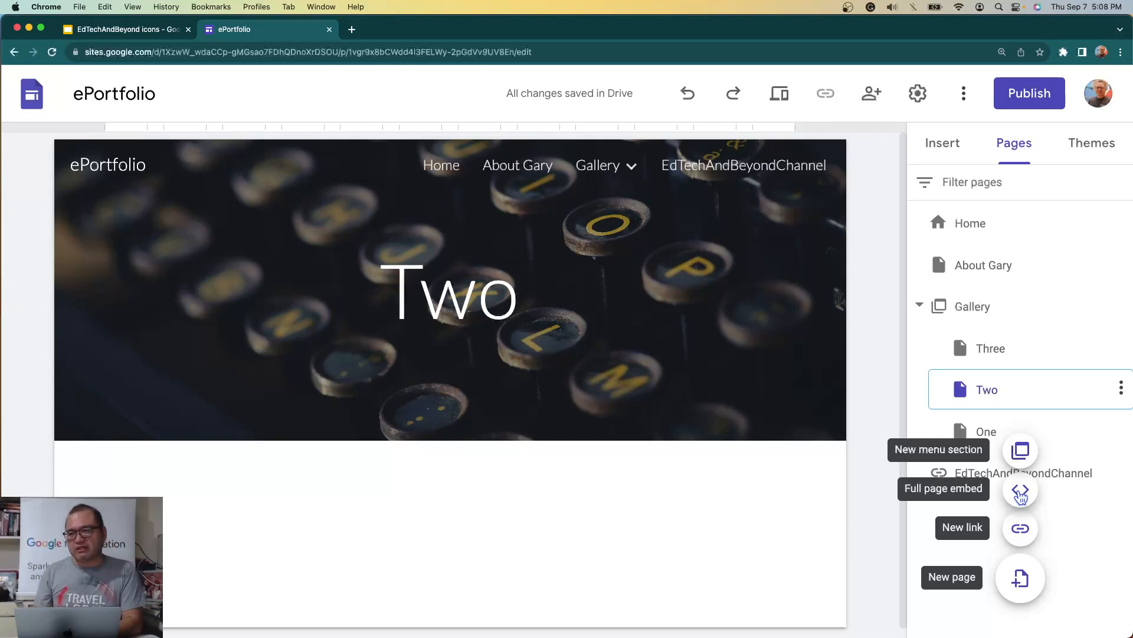
Create a full-page embed page named 'EdTech And Beyond' from the pasted channel name.
left_click(1021, 495)
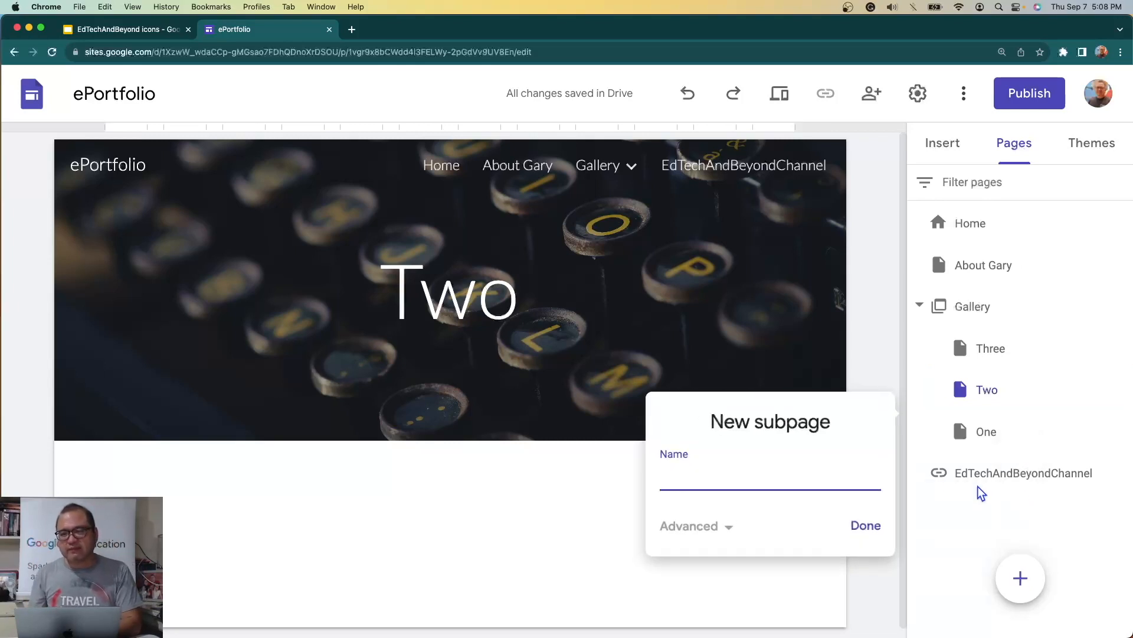
type("Ed")
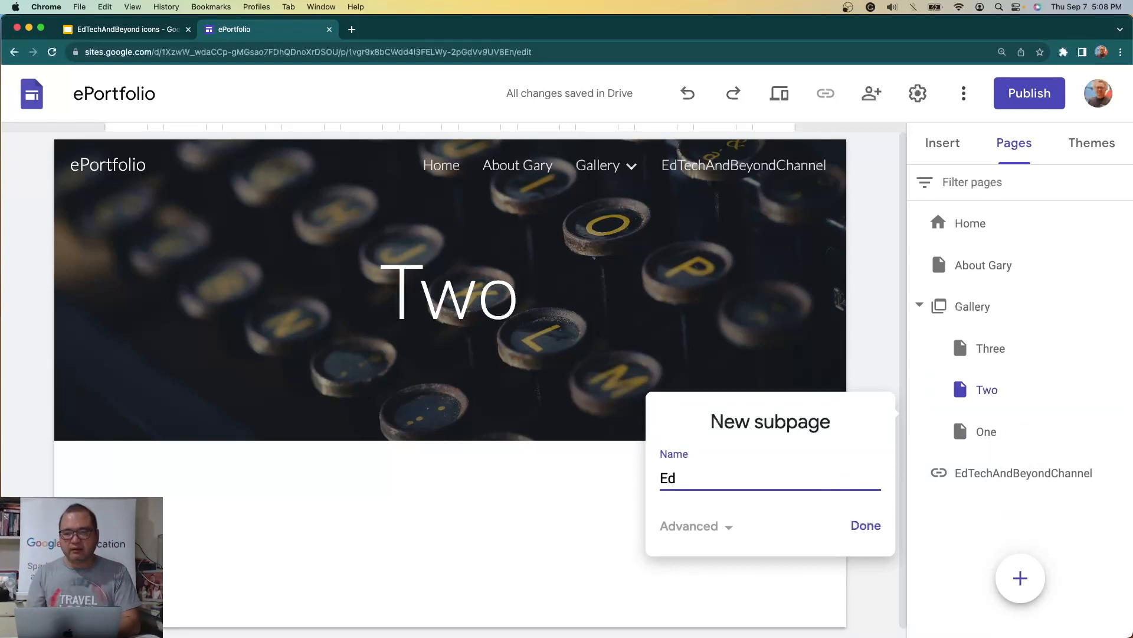
key("super+a")
type("EdTechAndBeyondChannel")
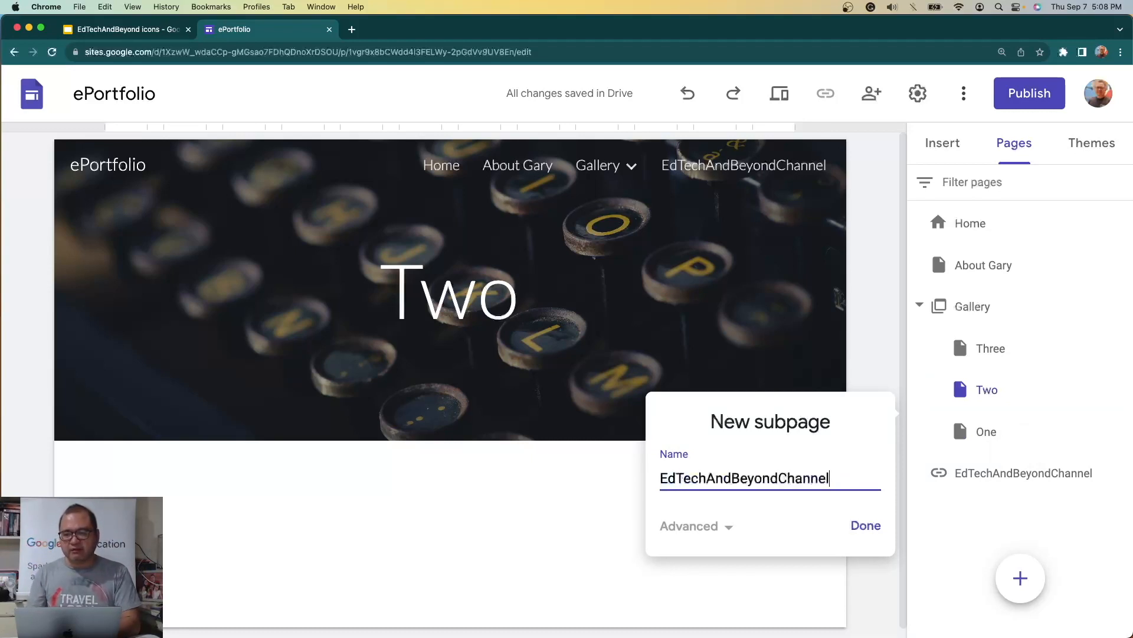
key("shift+Left")
key("shift+Left")
key("shift+Left")
key("shift+Left")
key("shift+Left")
key("shift+Left")
key("shift+Left")
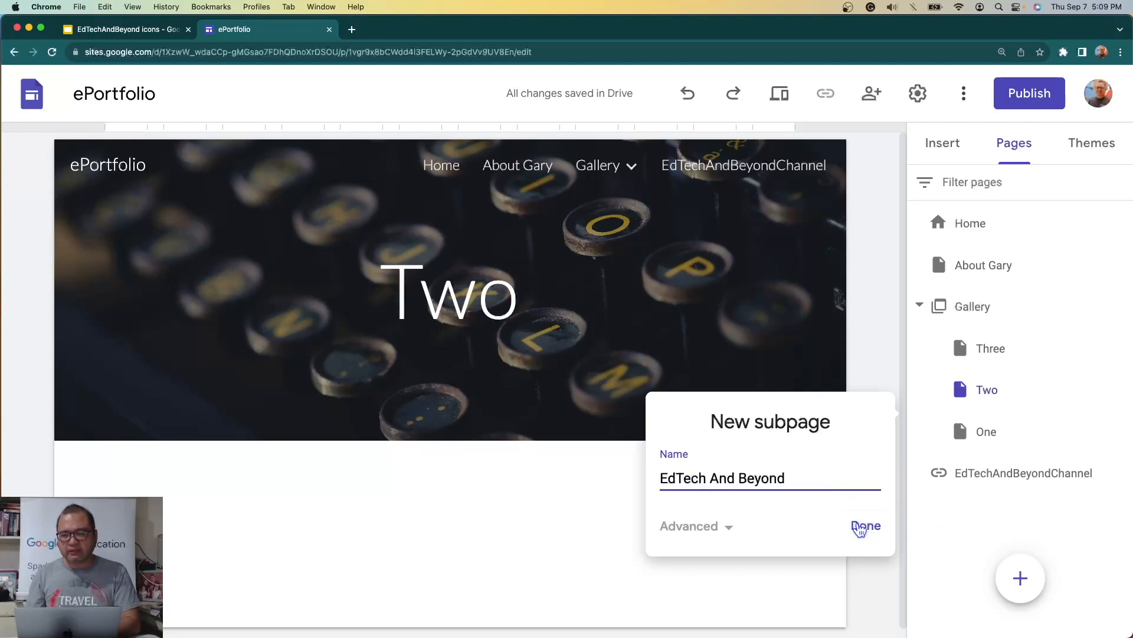
left_click(864, 526)
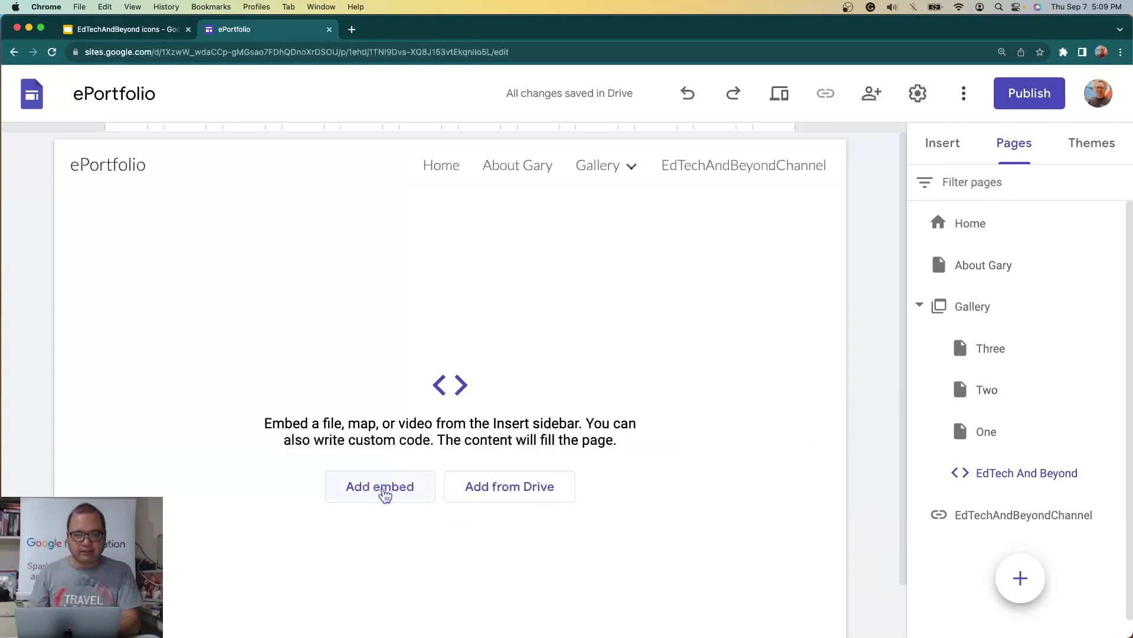
left_click(384, 495)
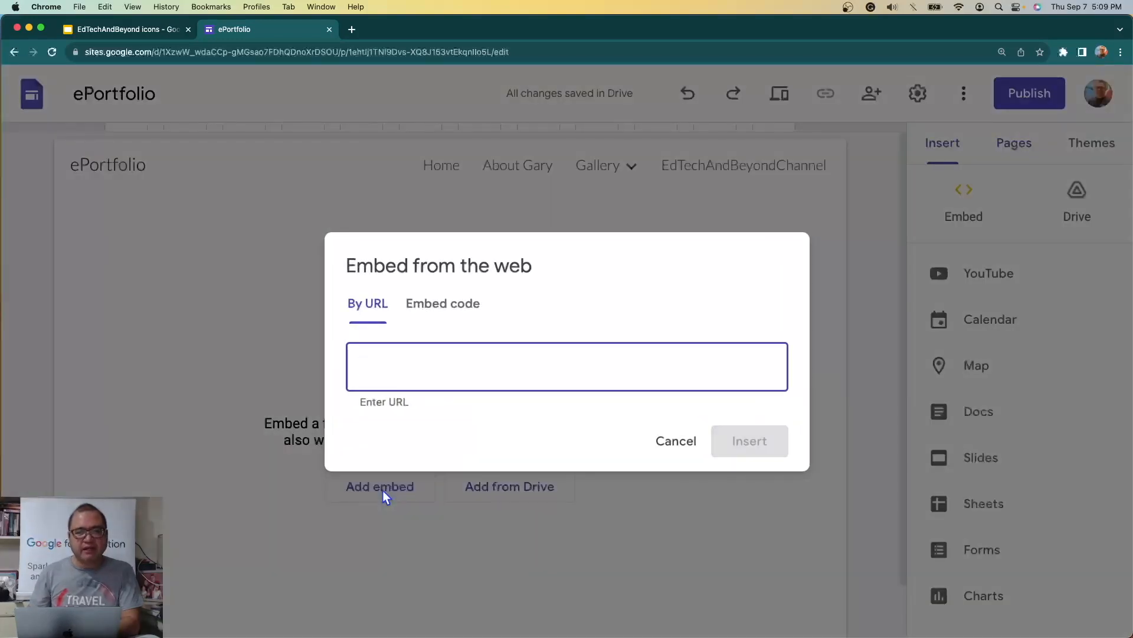
type("www.edtechandbeoynd")
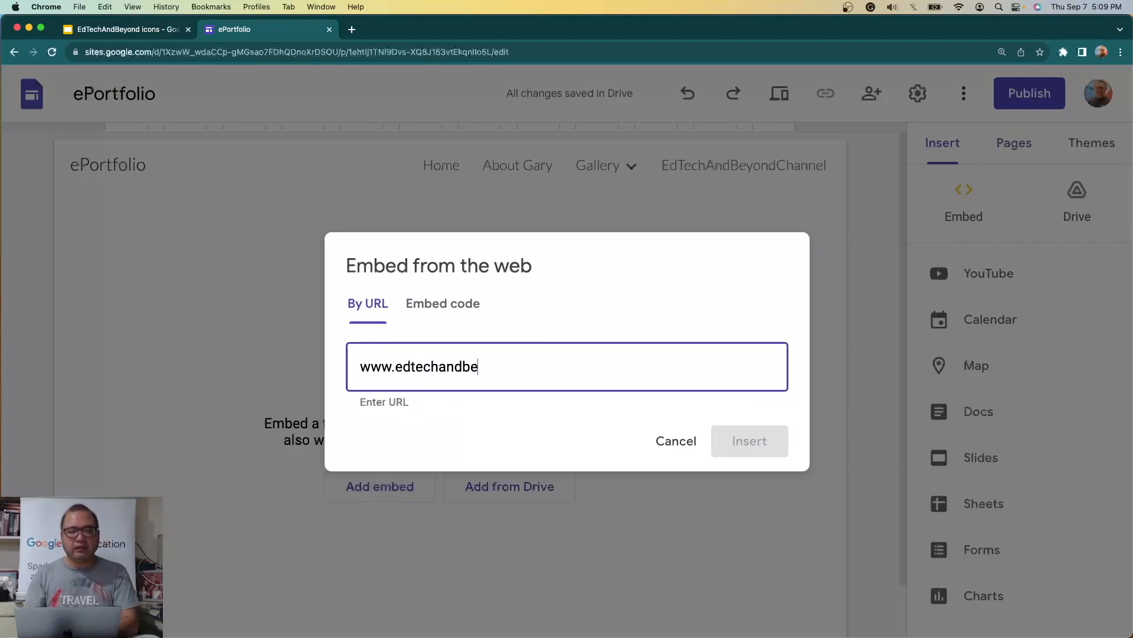
key("BackSpace")
key("BackSpace")
key("BackSpace")
key("BackSpace")
key("BackSpace")
key("BackSpace")
key("BackSpace")
key("BackSpace")
key("BackSpace")
key("BackSpace")
key("BackSpace")
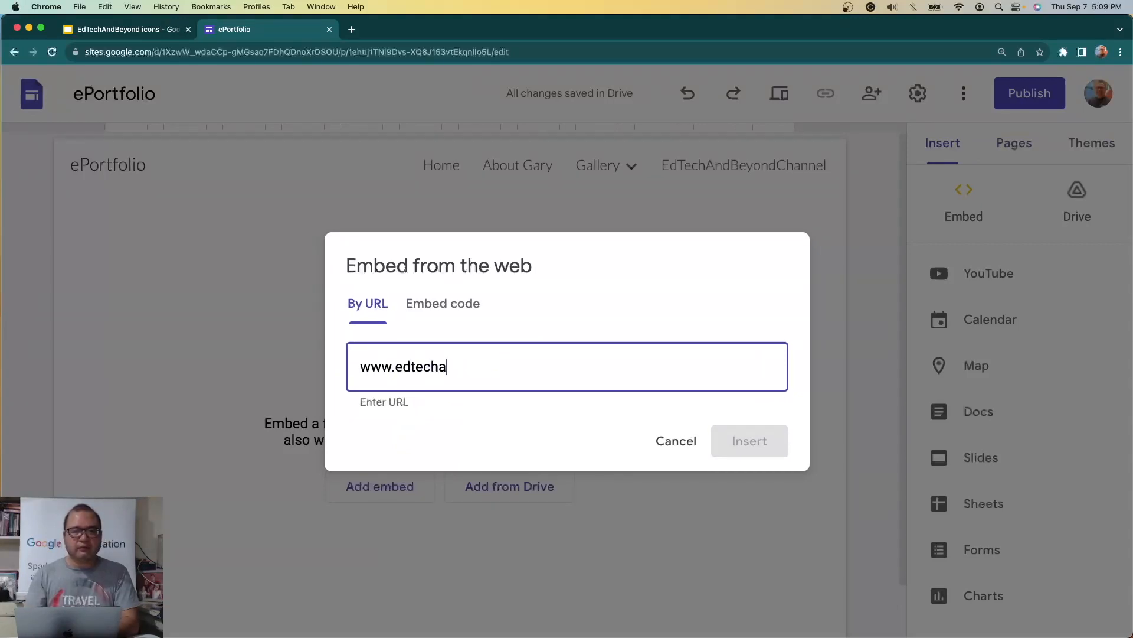
type("EdTechAndBeyondChannel")
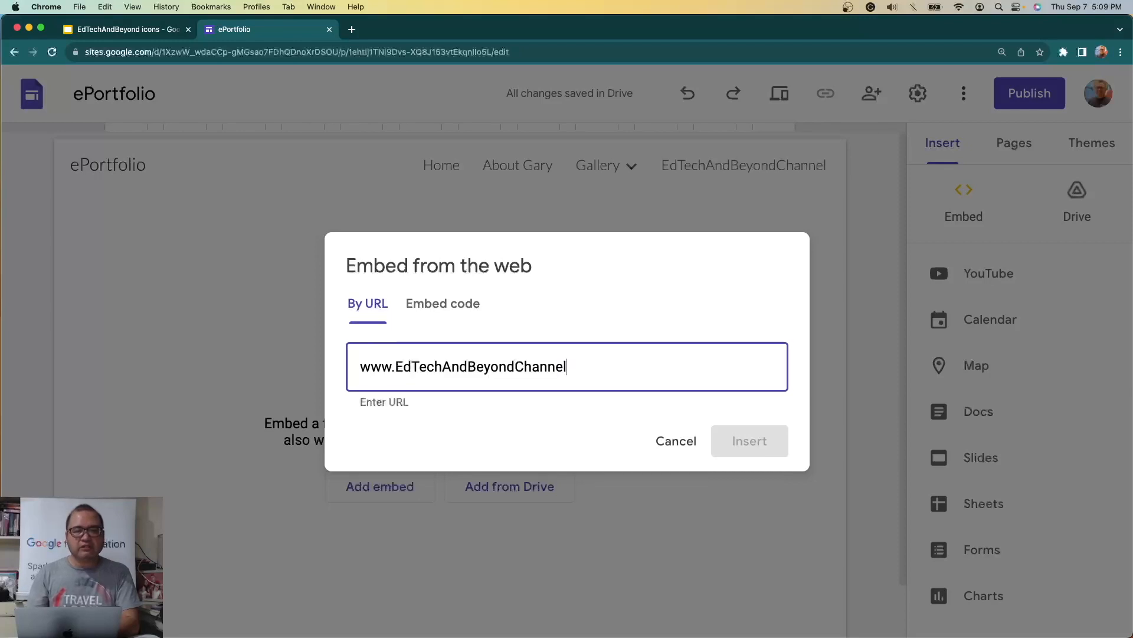
key("shift+Left")
key("shift+Left")
key("shift+Left")
key("shift+Left")
key("shift+Left")
key("shift+Left")
key("shift+Left")
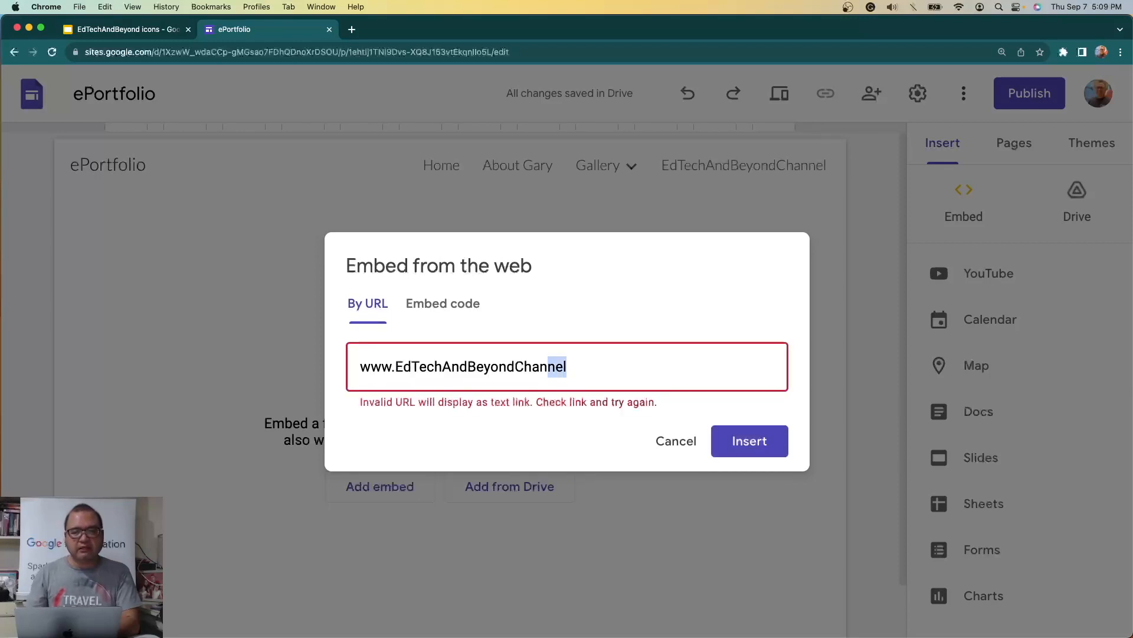
type(".com")
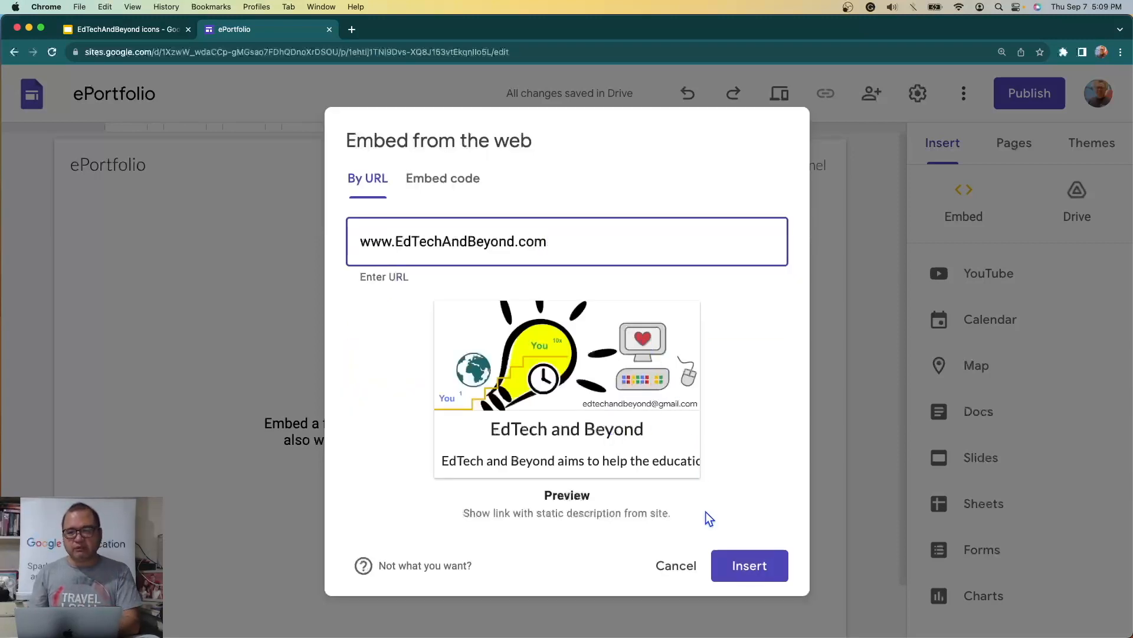
left_click(731, 569)
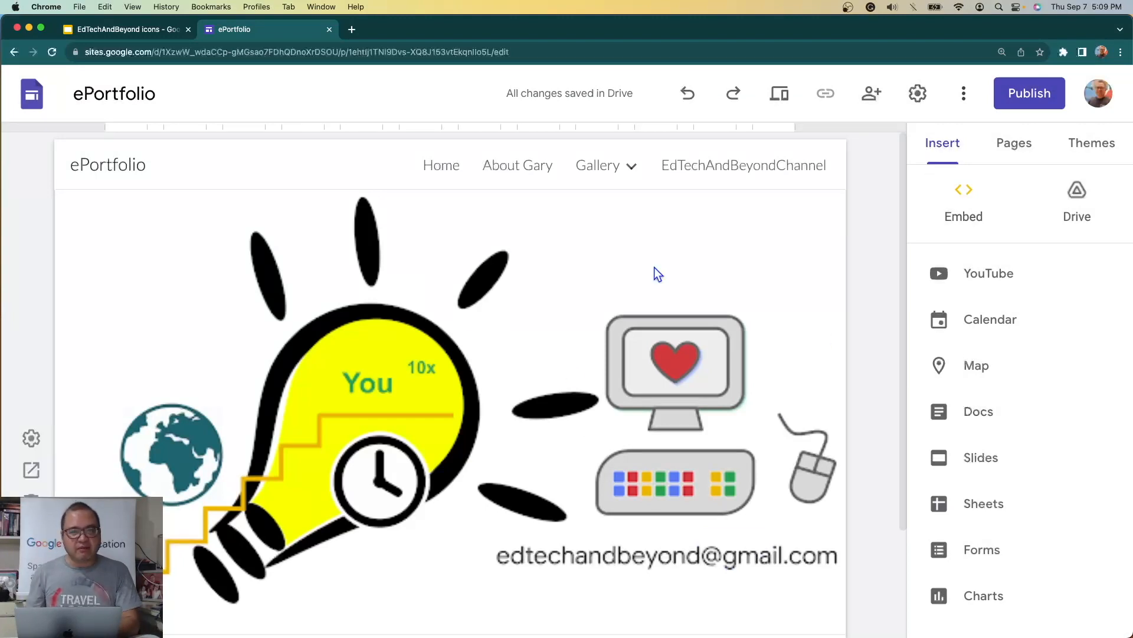
left_click(1015, 153)
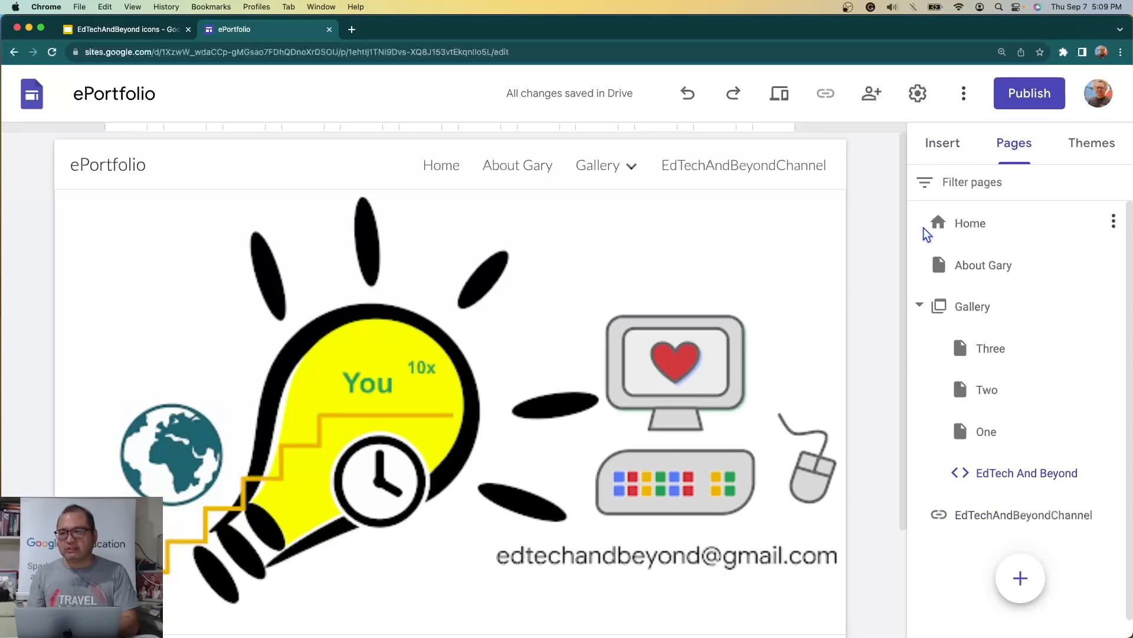
Scroll around the EdTech And Beyond page to inspect the embedded website.
scroll(955, 227, "up", 5)
scroll(955, 227, "up", 4)
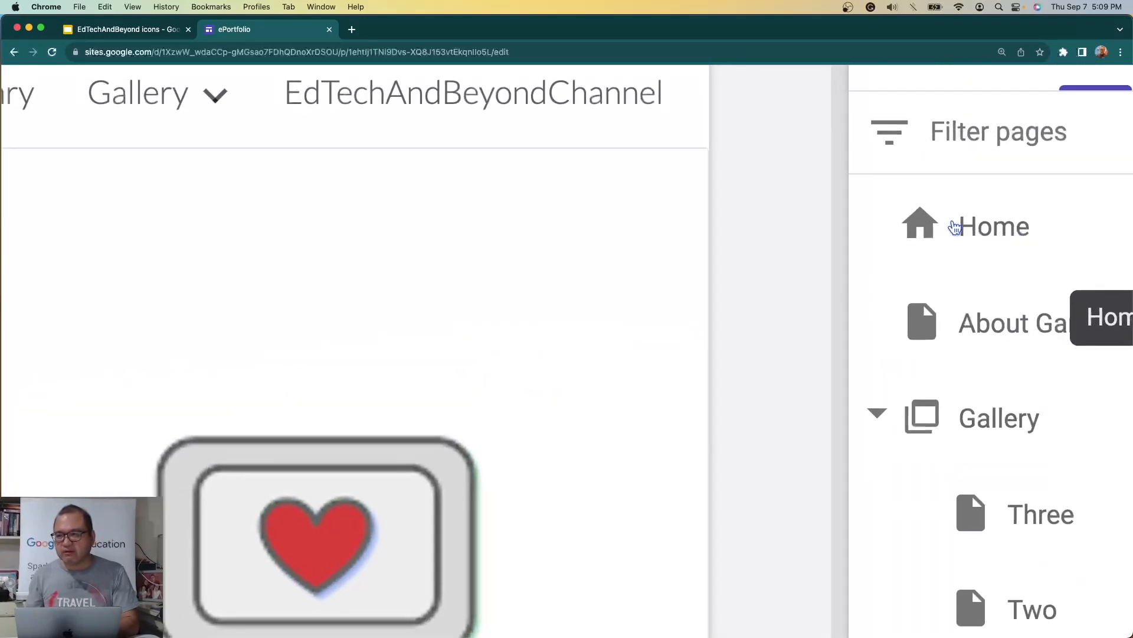
scroll(979, 234, "right", 4)
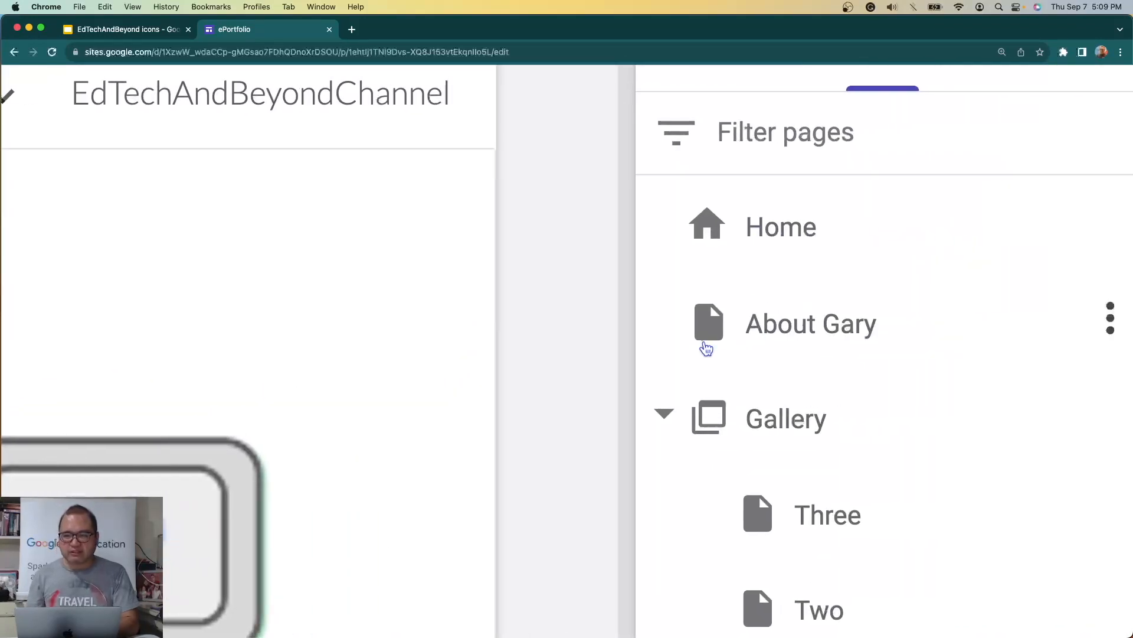
scroll(706, 343, "down", 1)
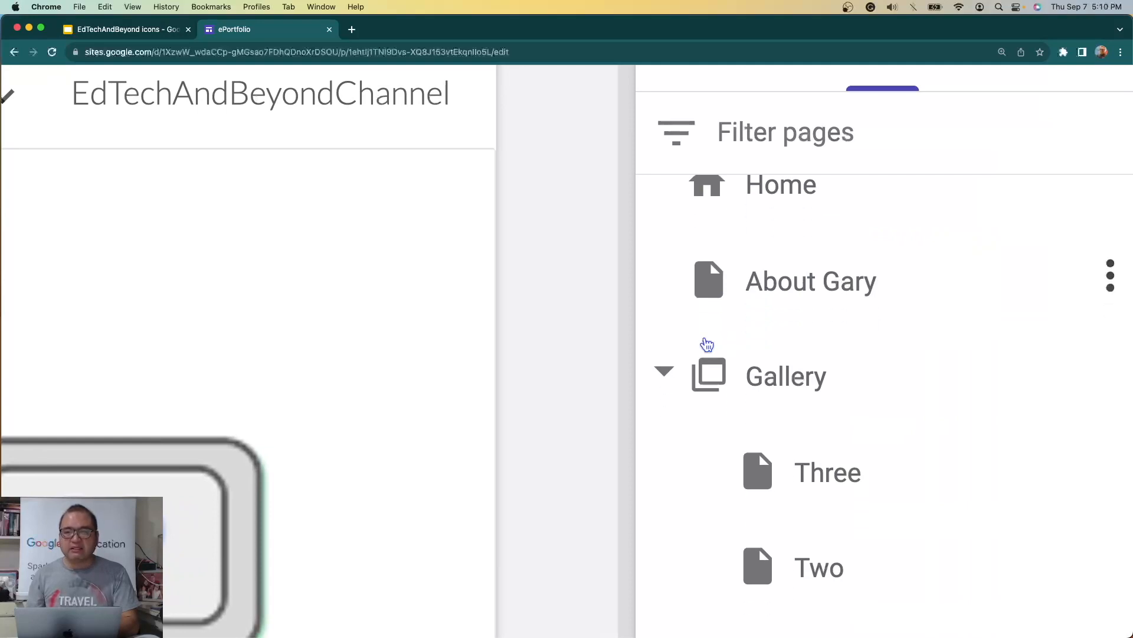
scroll(719, 378, "down", 3)
scroll(720, 379, "down", 1)
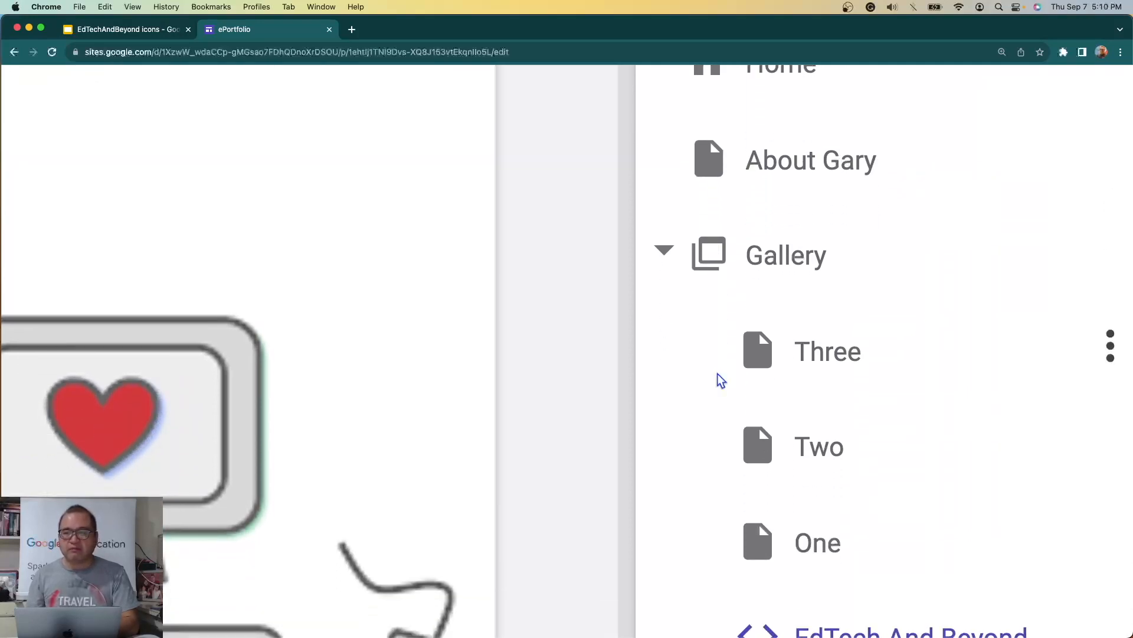
scroll(795, 354, "down", 5)
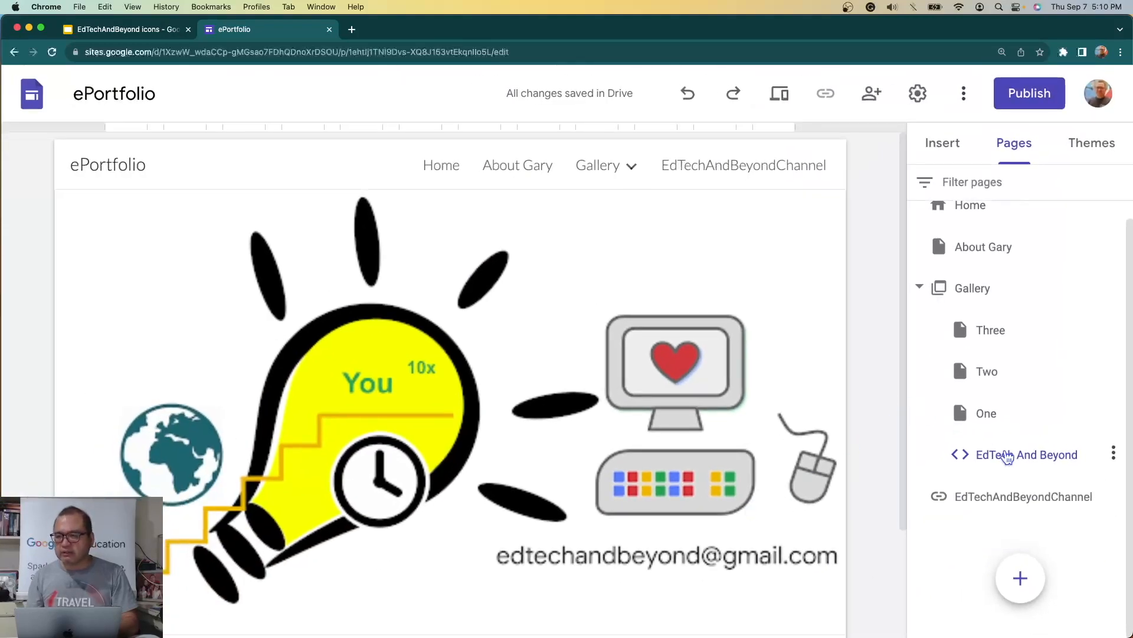
Drag EdTech And Beyond out of Gallery to top level, above EdTechAndBeyondChannel.
left_click_drag(1010, 460, 1002, 493)
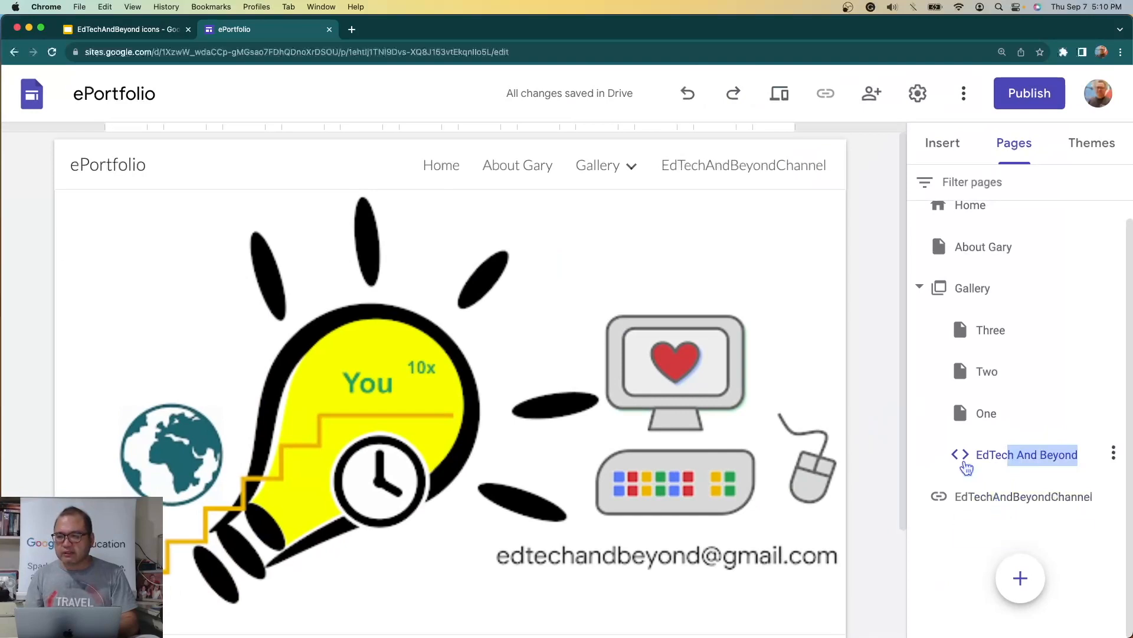
mouse_move(955, 459)
left_mouse_down()
mouse_move(942, 483)
mouse_move(957, 480)
left_mouse_up()
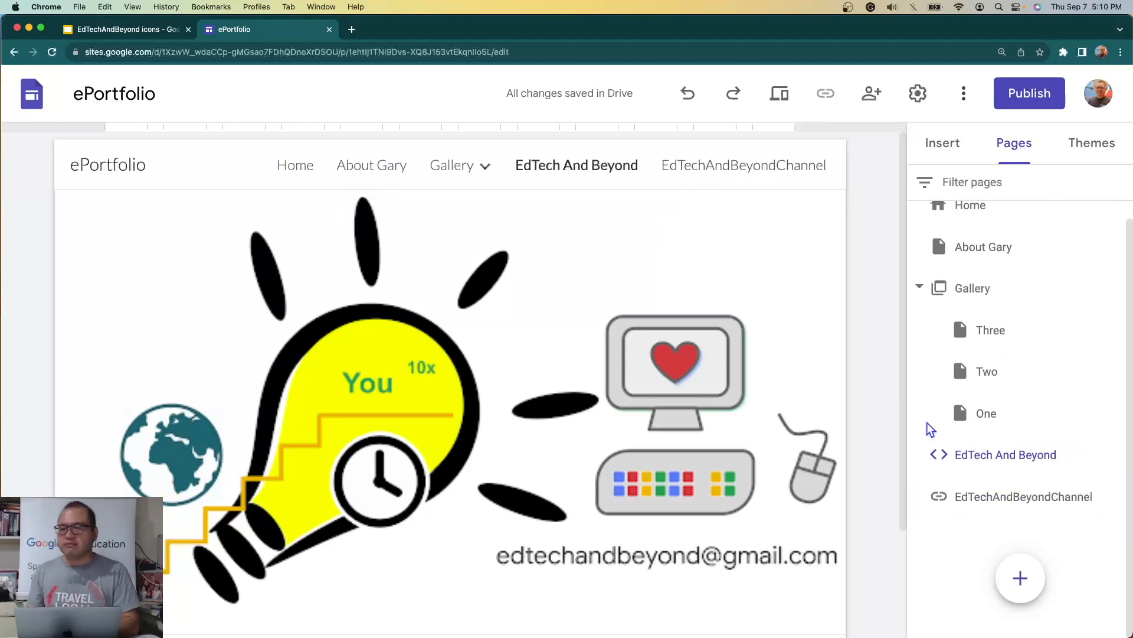
Add a new page named 'Get in touch!'.
left_click(1019, 582)
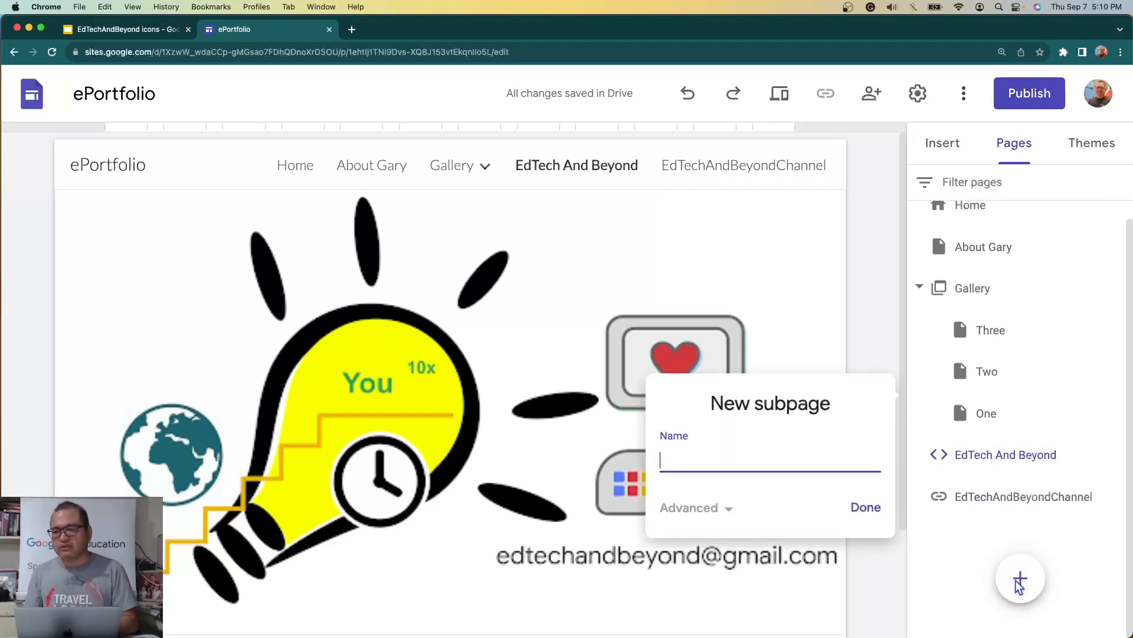
type("Contac")
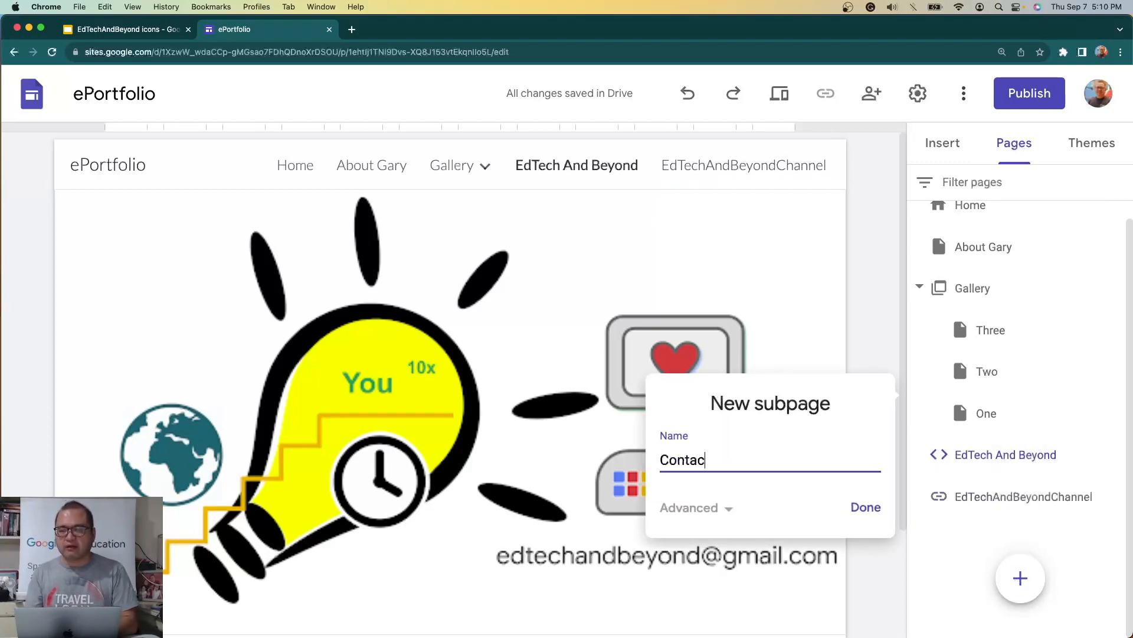
key("super+a")
type("Get in t")
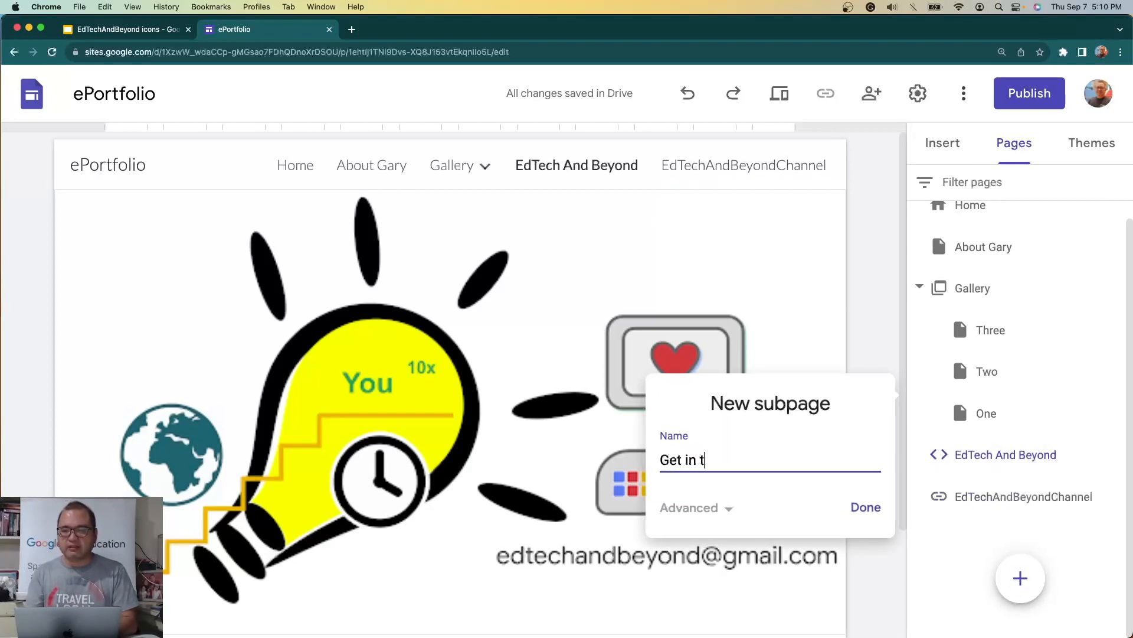
type("ouch!")
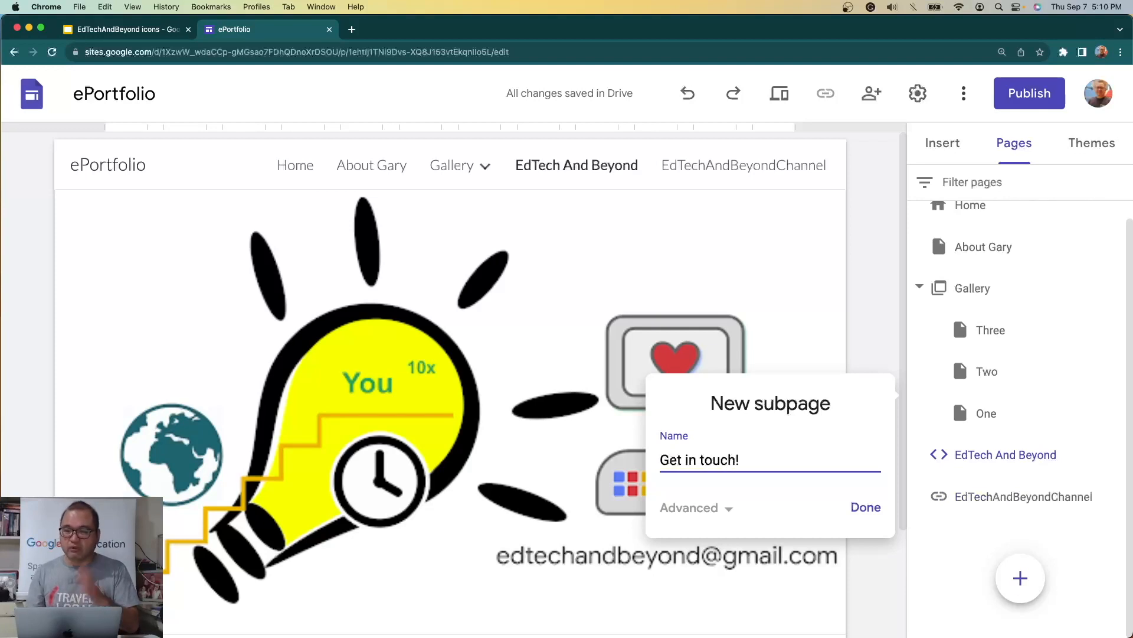
left_click(865, 508)
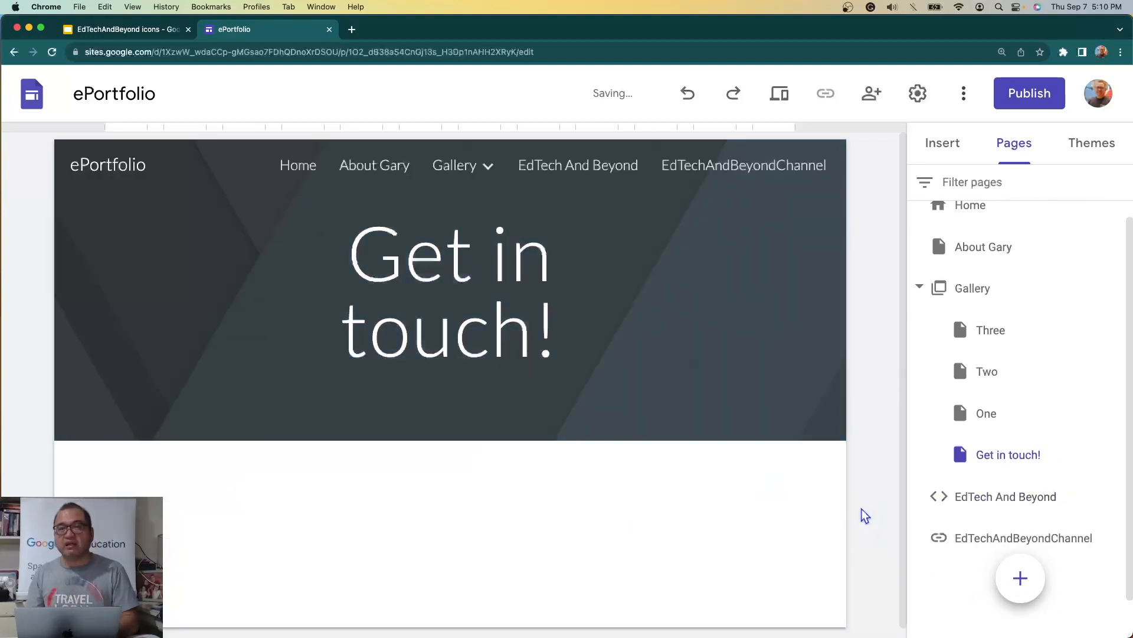
Widen the header title box so 'Get in touch!' fits on one line.
left_click(488, 303)
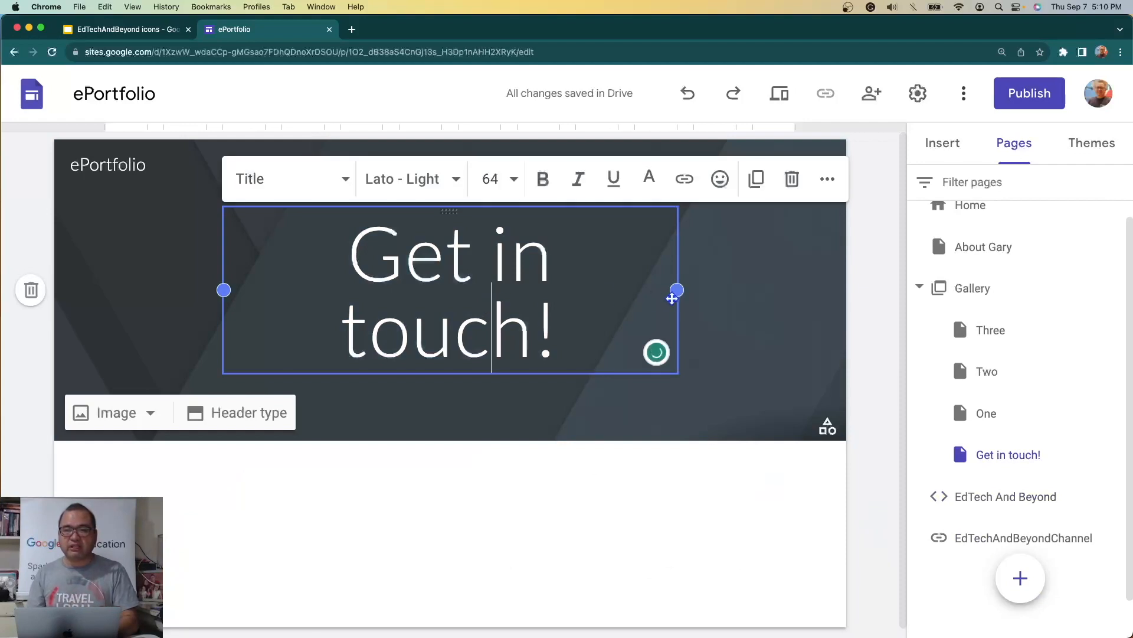
left_click_drag(676, 289, 853, 290)
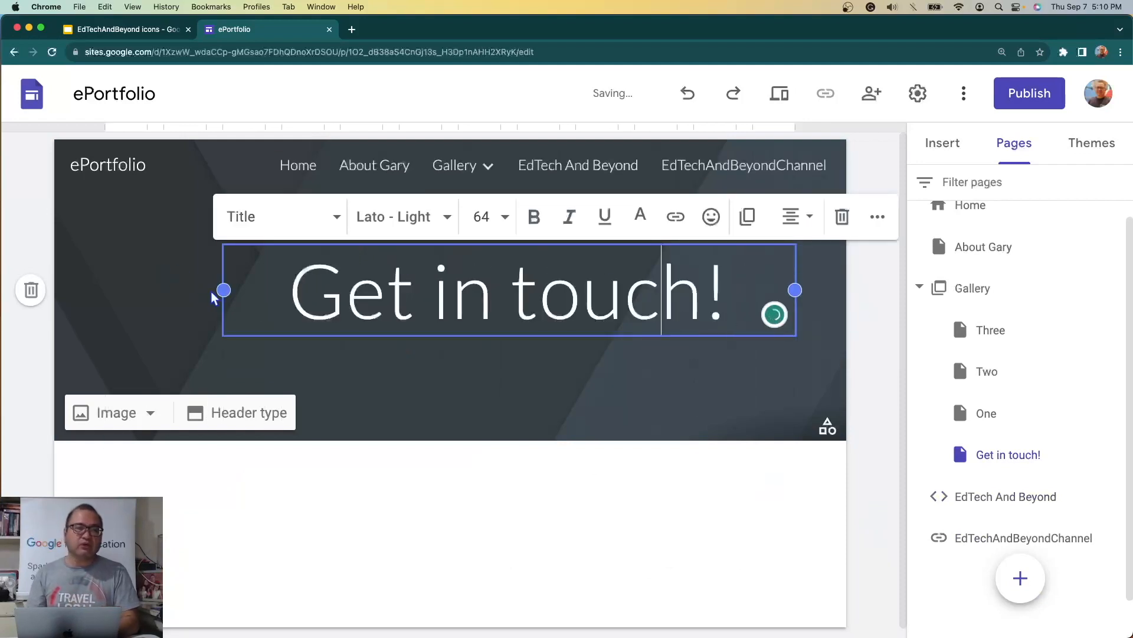
left_click_drag(223, 290, 105, 290)
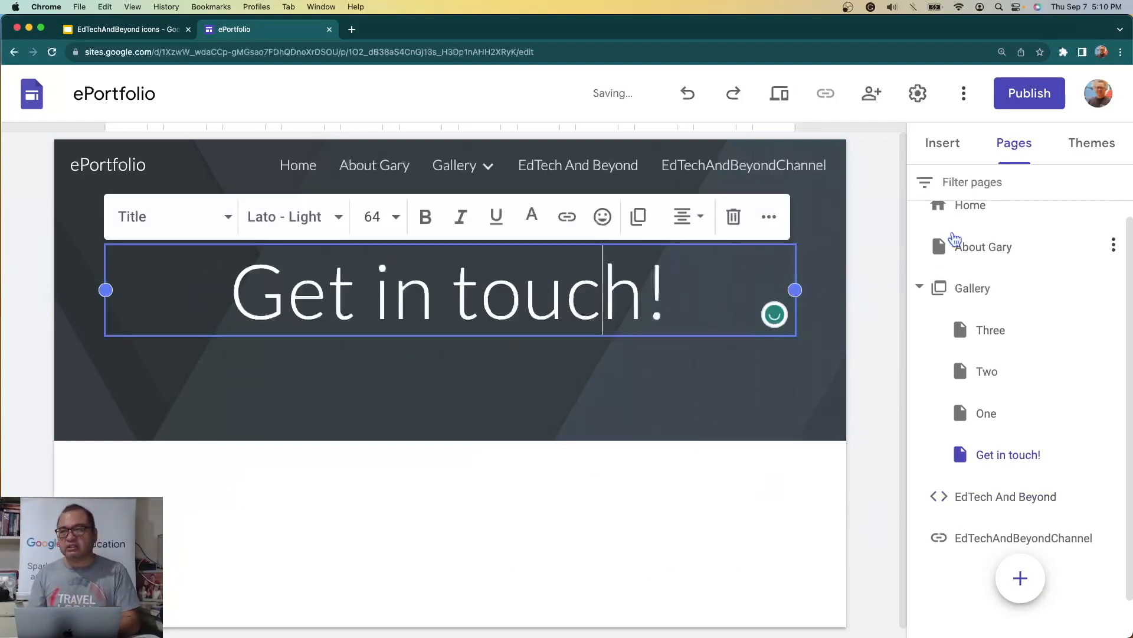
Browse the Insert list, then open the About Gary page from the Pages list.
left_click(946, 160)
scroll(945, 348, "down", 6)
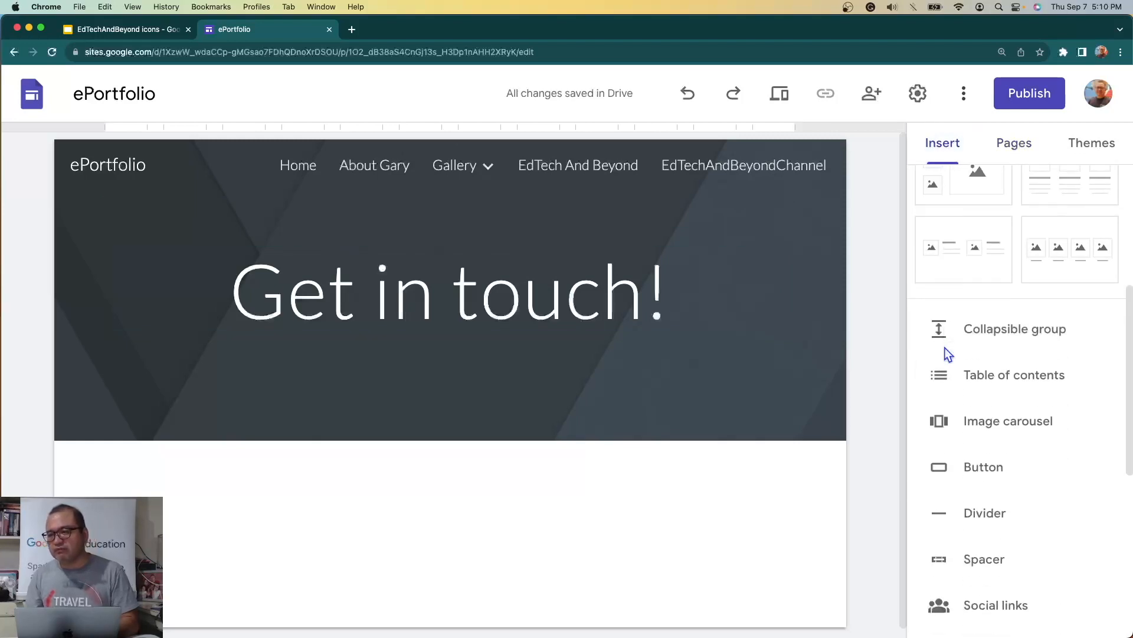
scroll(954, 516, "down", 7)
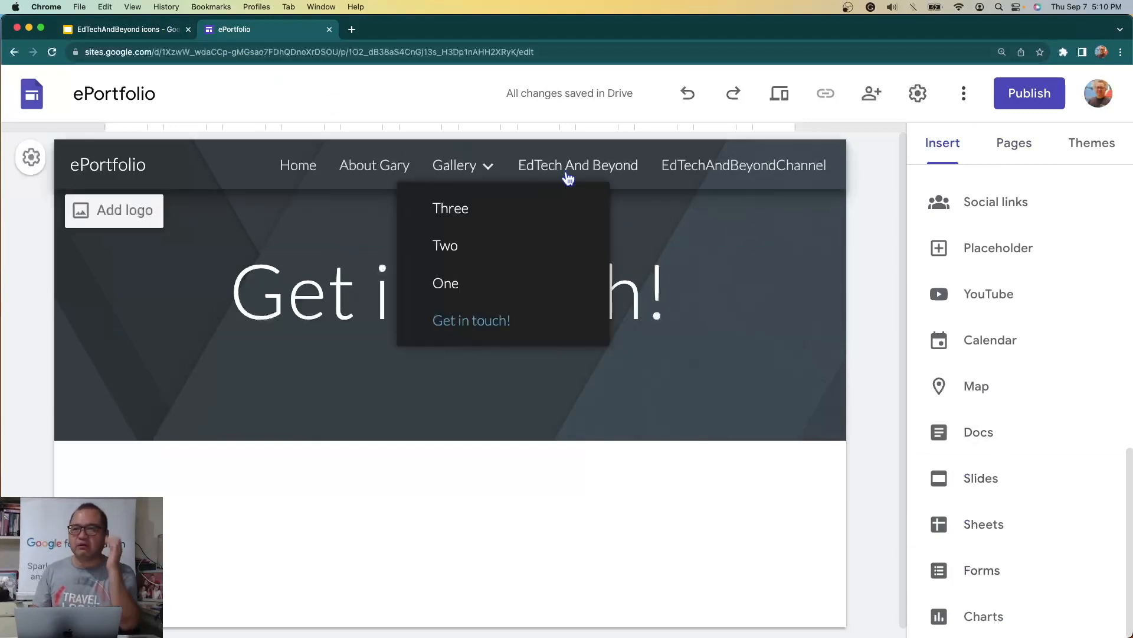
left_click(1020, 154)
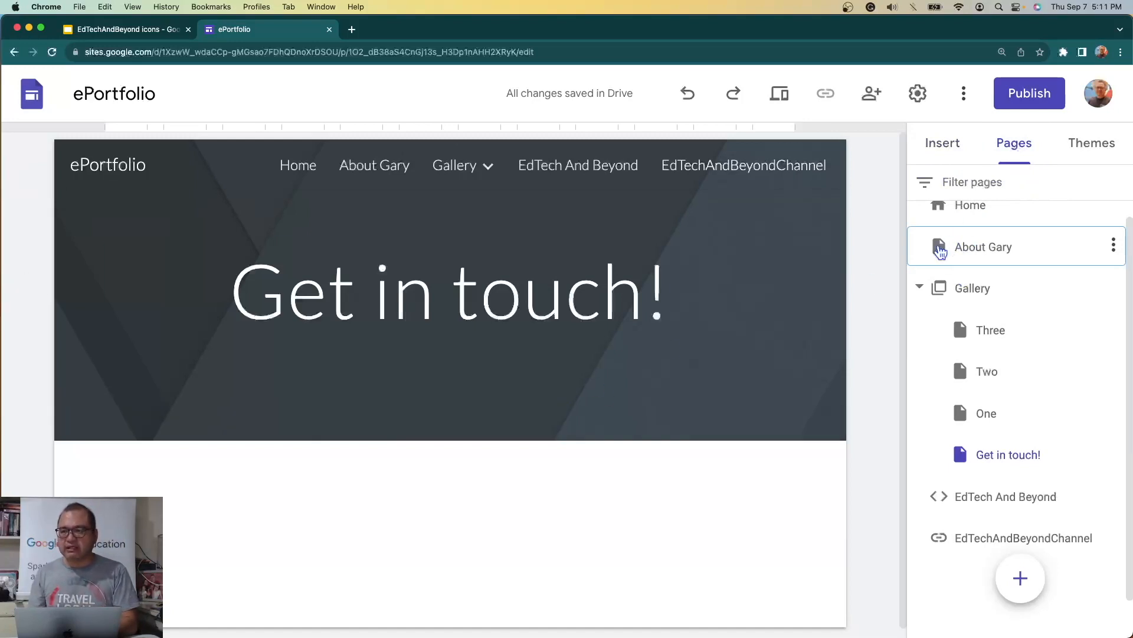
left_click(941, 253)
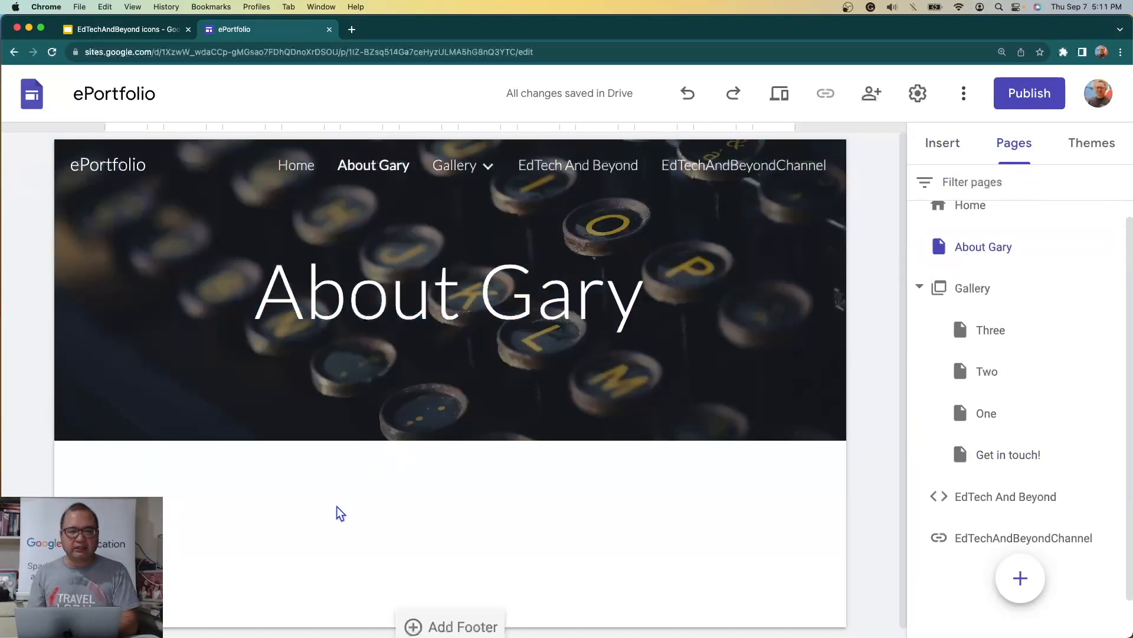
Show the Insert options for About Gary, scrolling back up to Text box.
left_click(941, 148)
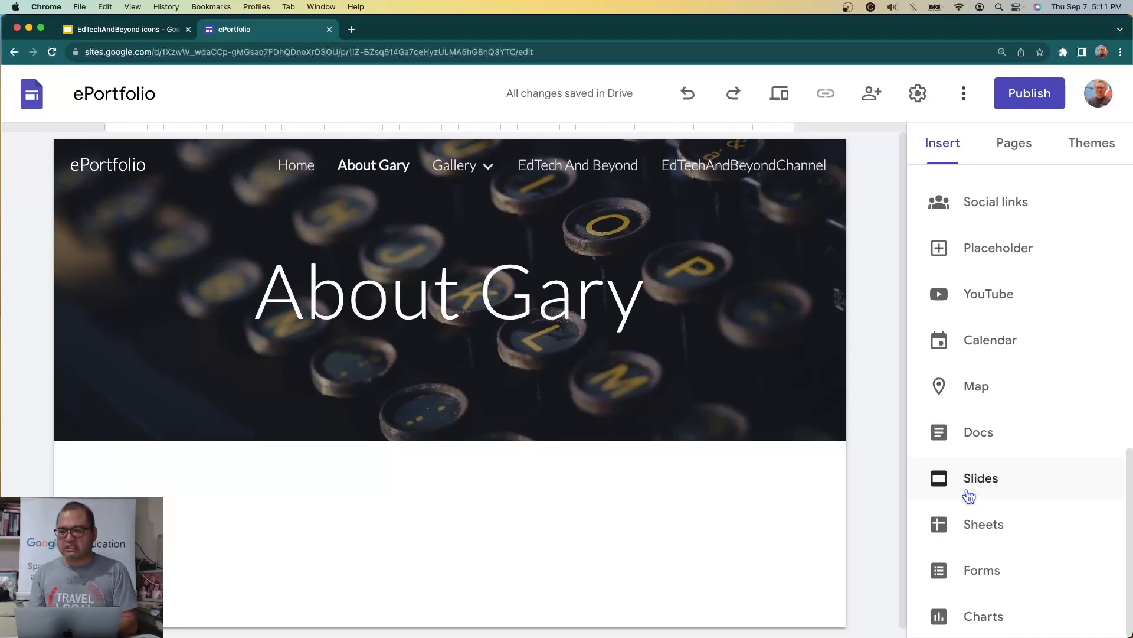
scroll(971, 582, "up", 3)
scroll(971, 581, "up", 6)
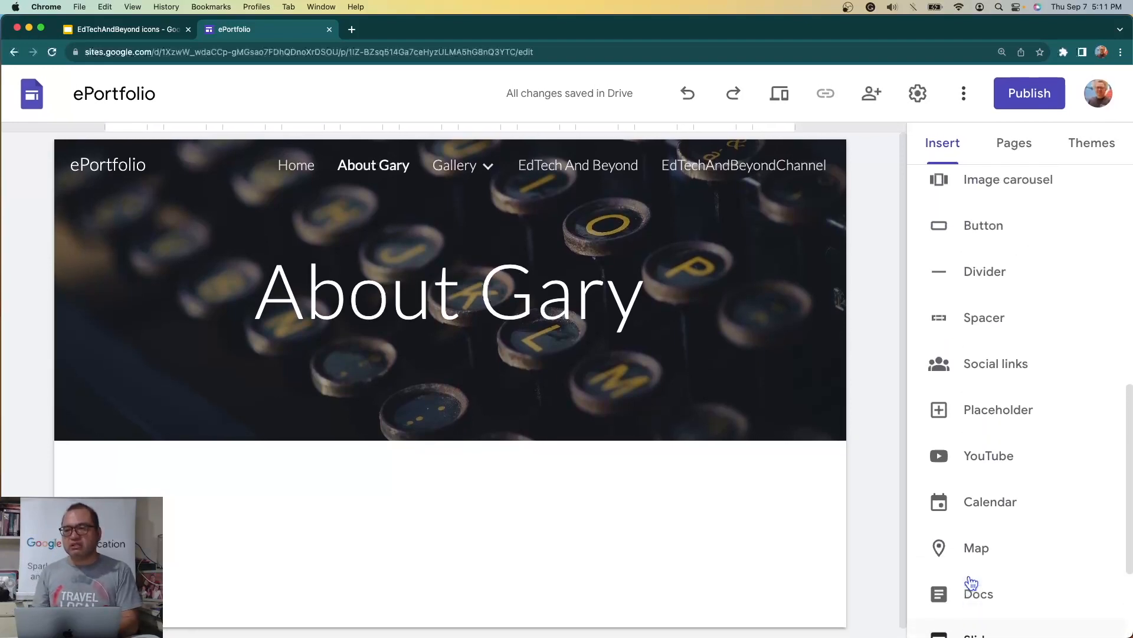
scroll(971, 584, "up", 10)
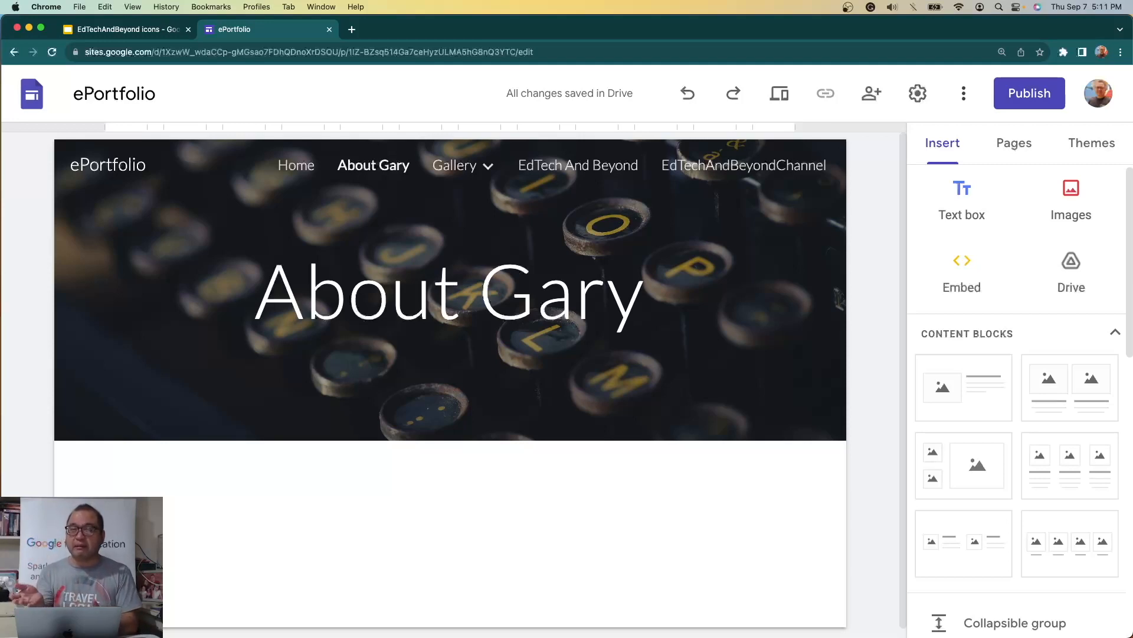
key("super+Tab")
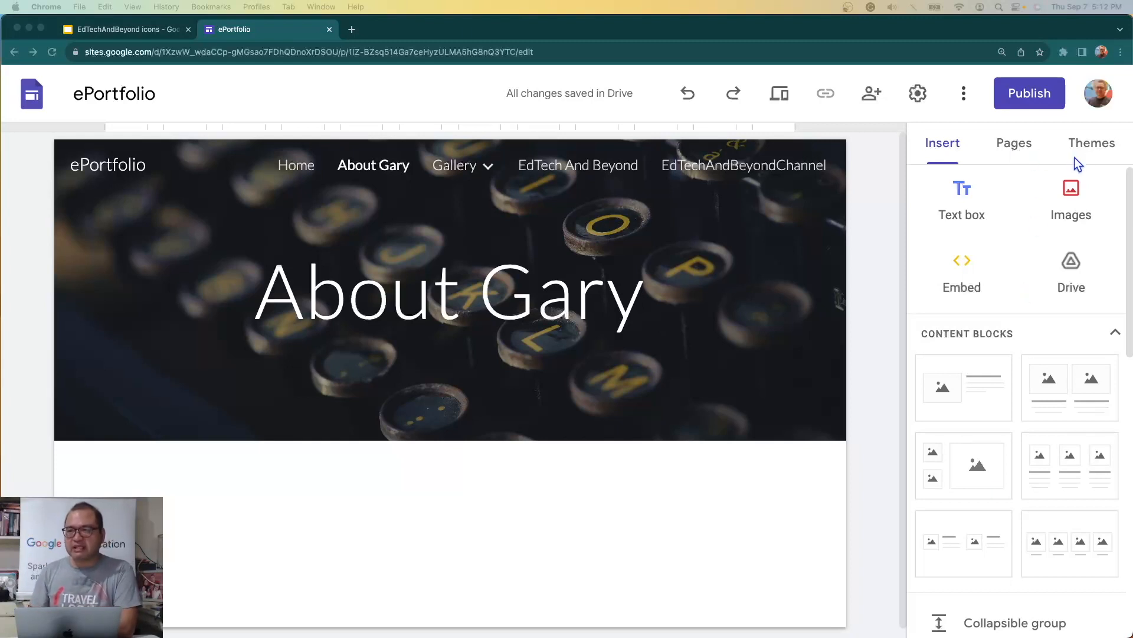
Apply the Aristotle theme from the Created by Google theme list.
left_click(1091, 150)
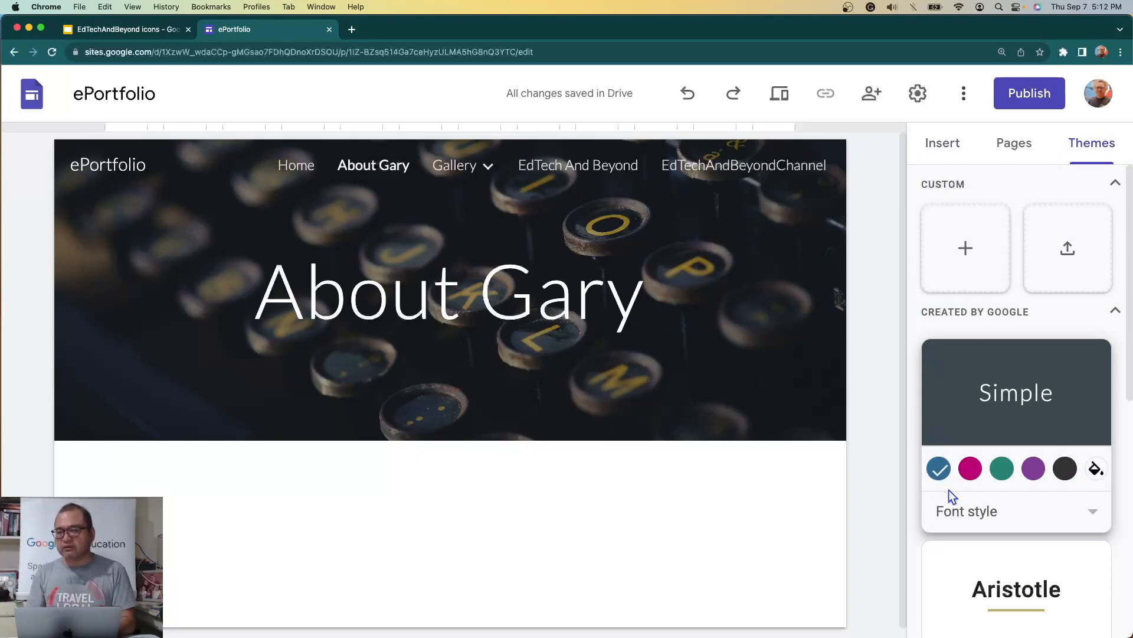
scroll(1009, 495, "up", 5)
scroll(1013, 499, "down", 5)
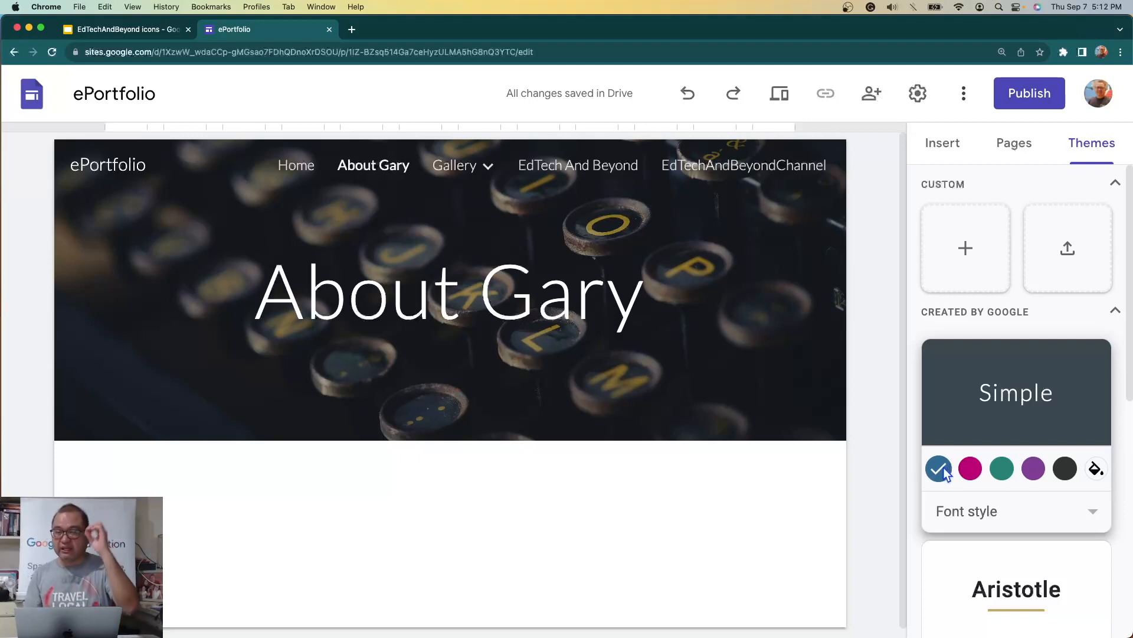
scroll(999, 484, "down", 5)
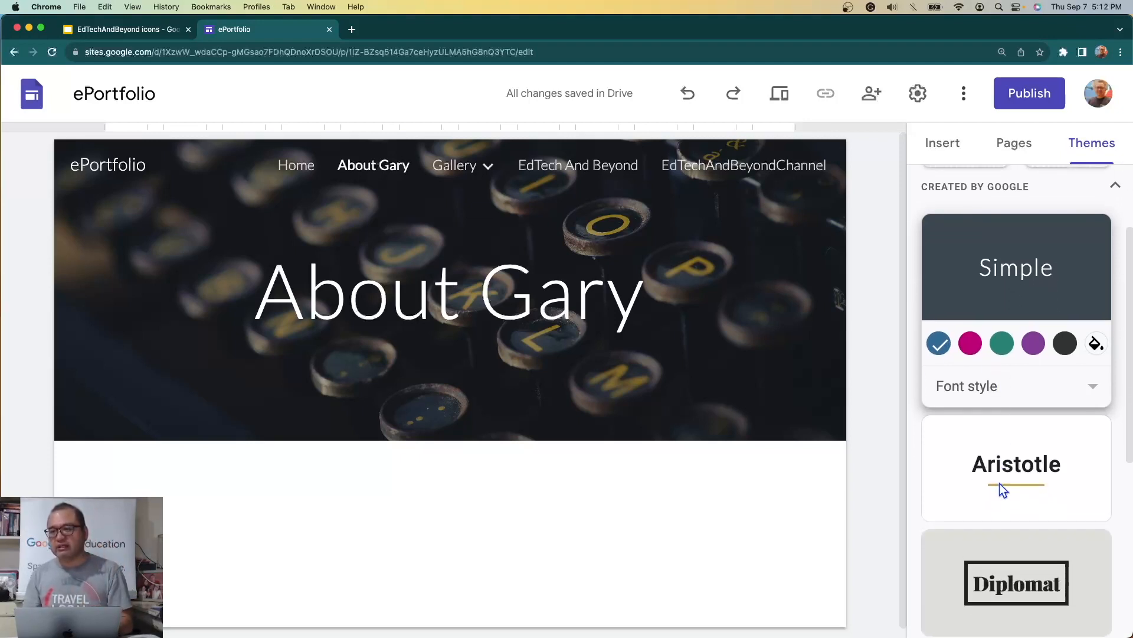
scroll(1000, 482, "down", 2)
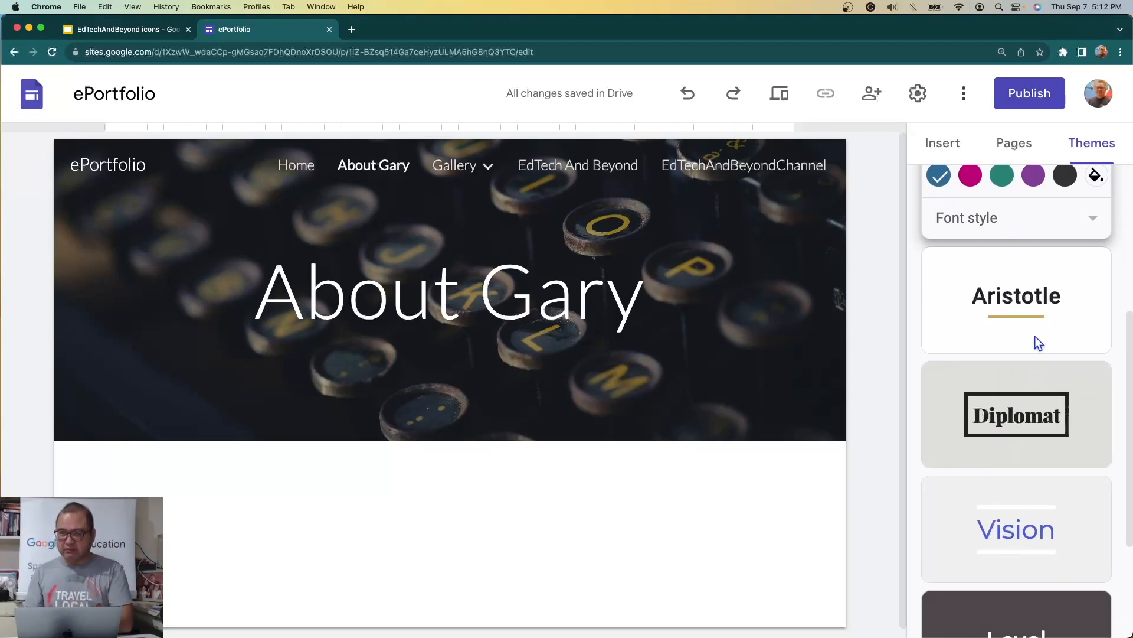
left_click(1006, 301)
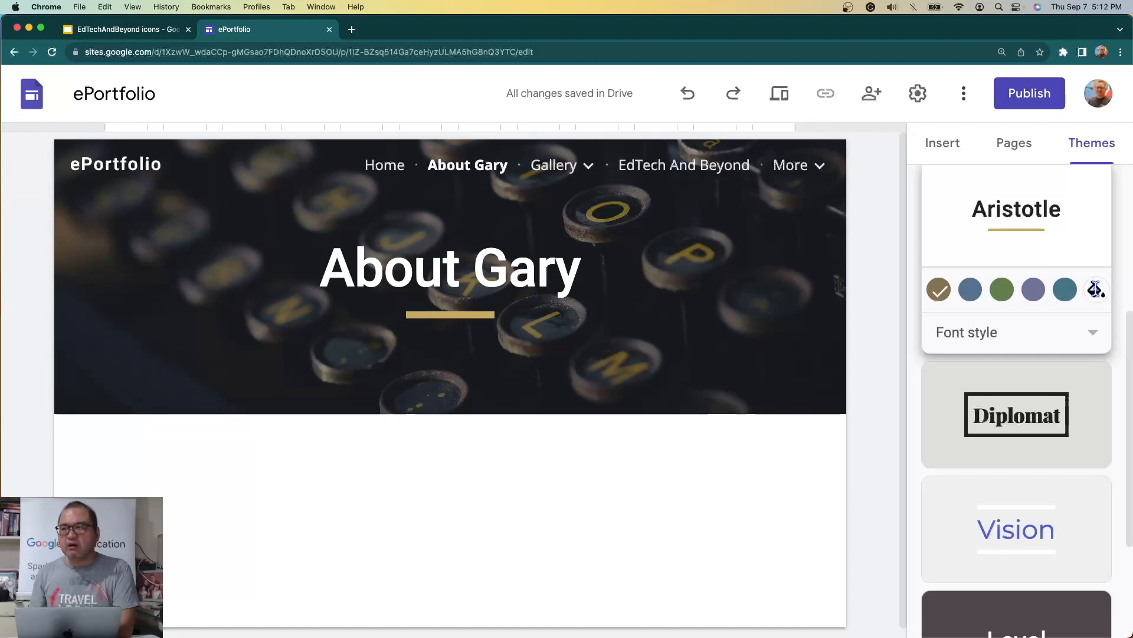
Replace Aristotle's gold accent with the custom blue #2182e1.
left_click(1095, 287)
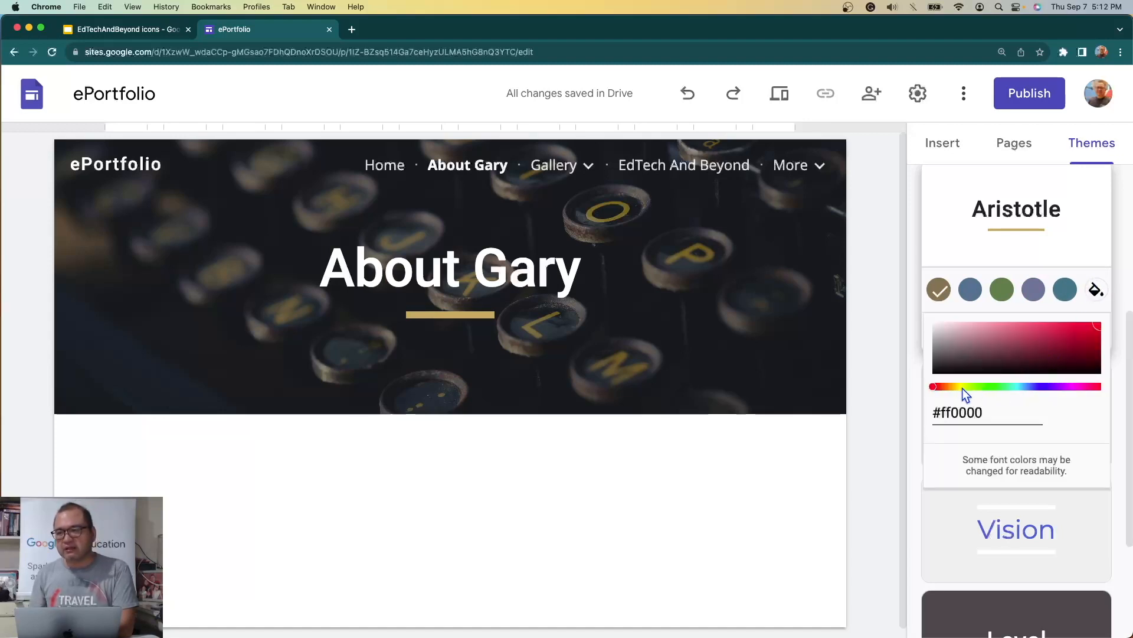
left_click(1030, 387)
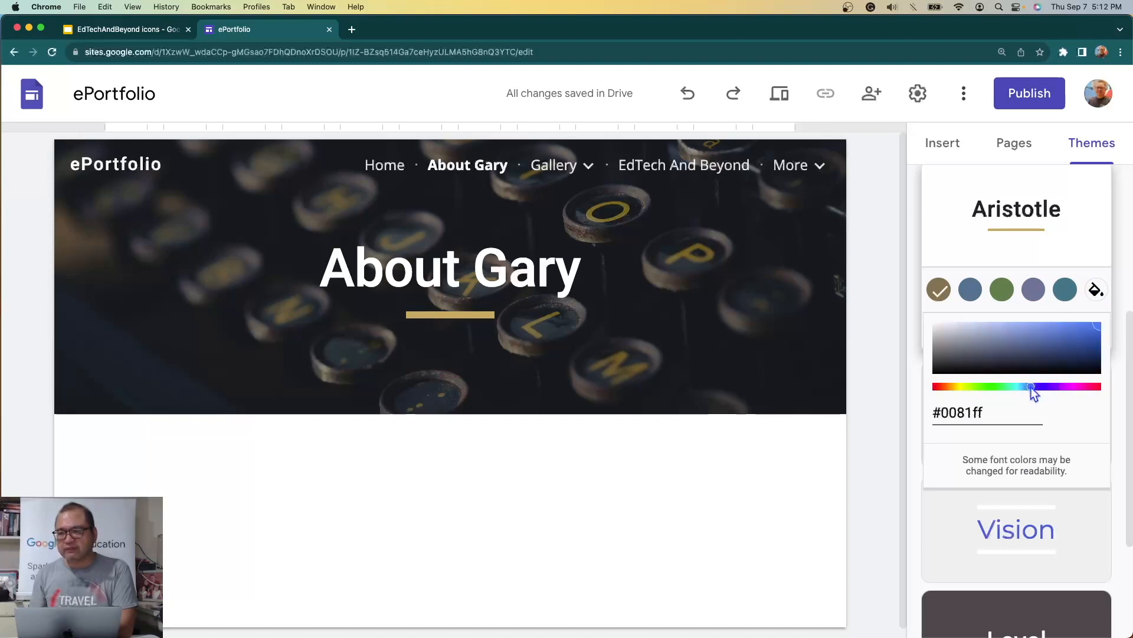
left_click(1075, 328)
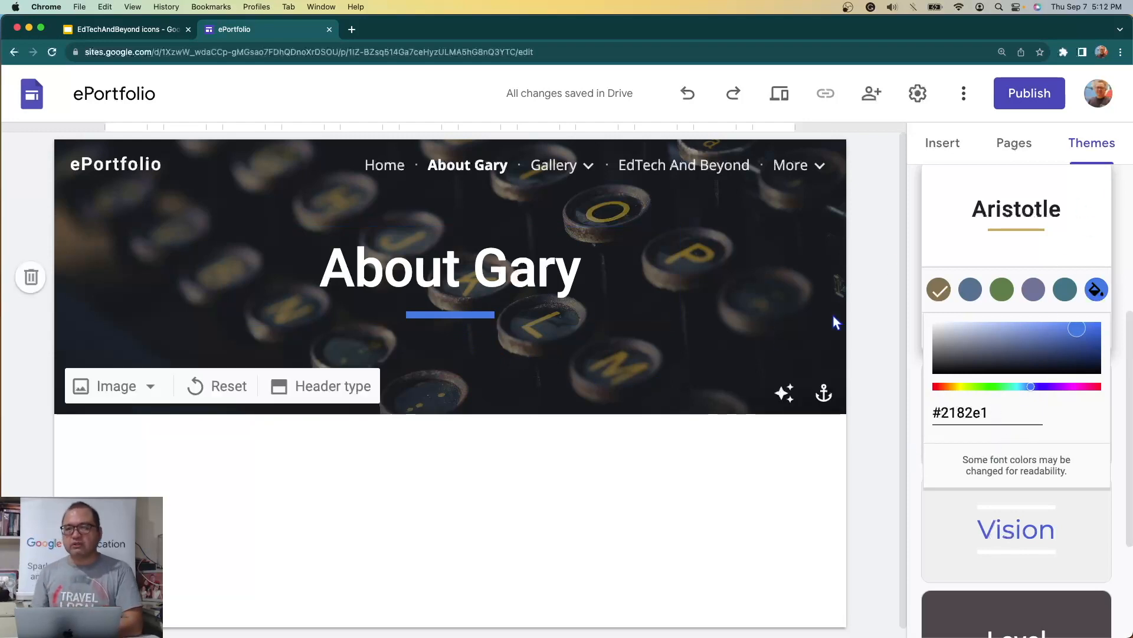
left_click(1124, 265)
scroll(1032, 261, "down", 3)
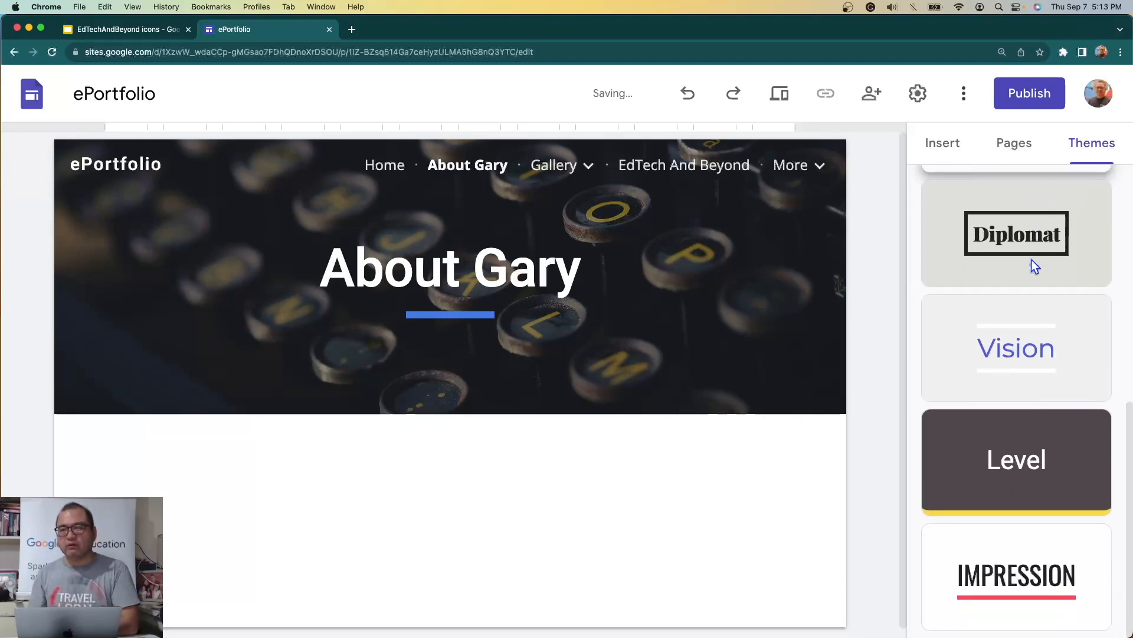
Apply the Diplomat theme and give it the Light font style for thin header and navigation lettering.
left_click(1002, 260)
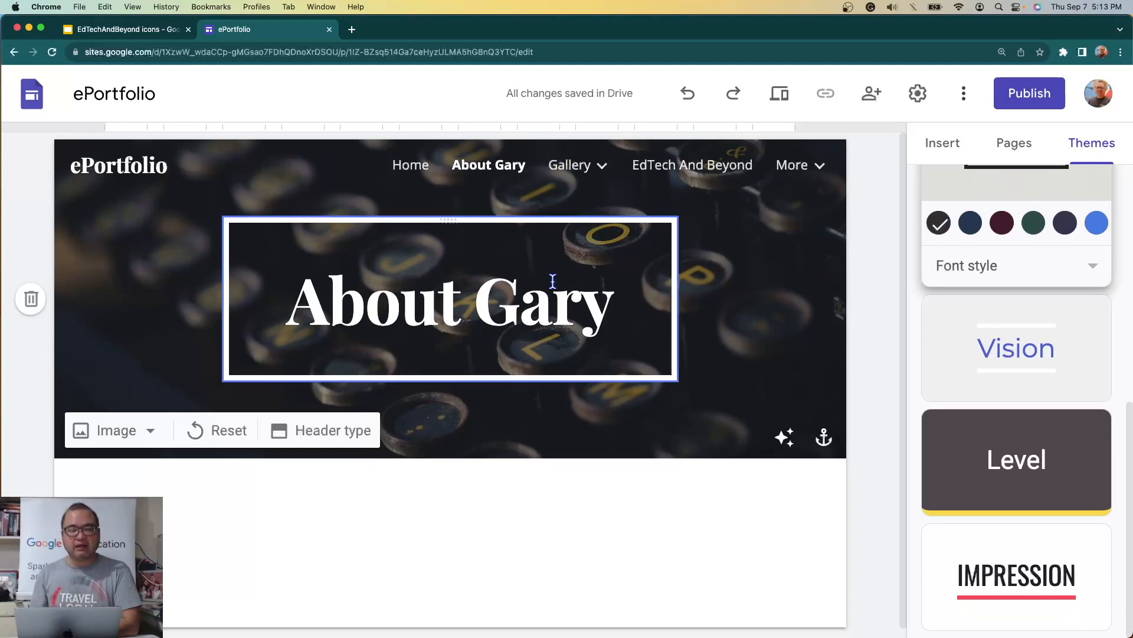
left_click(1062, 271)
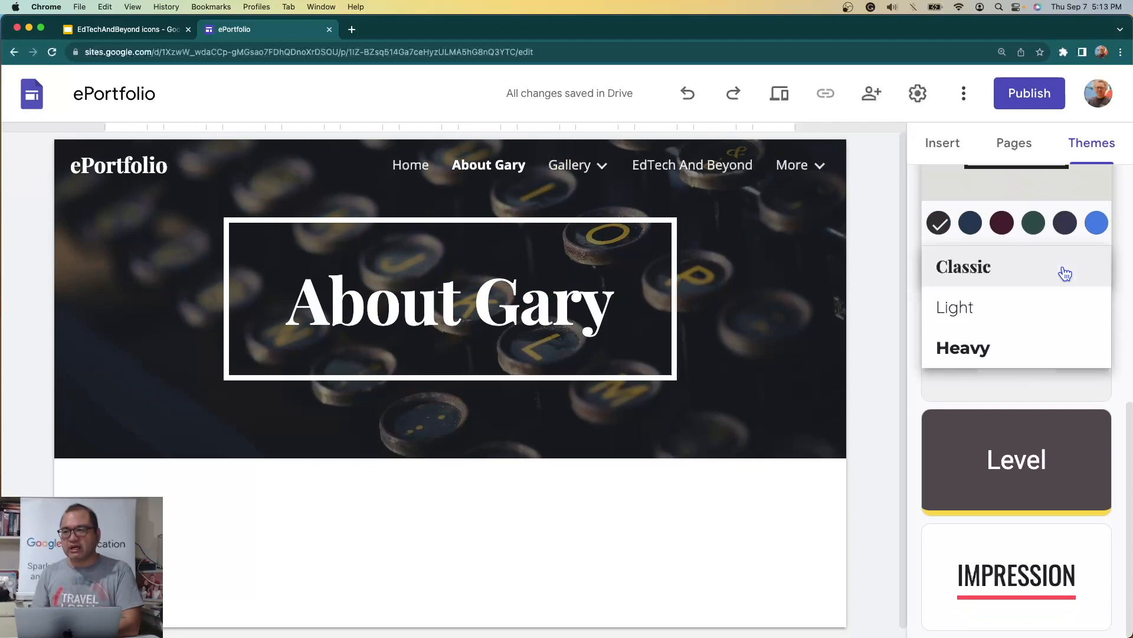
left_click(957, 308)
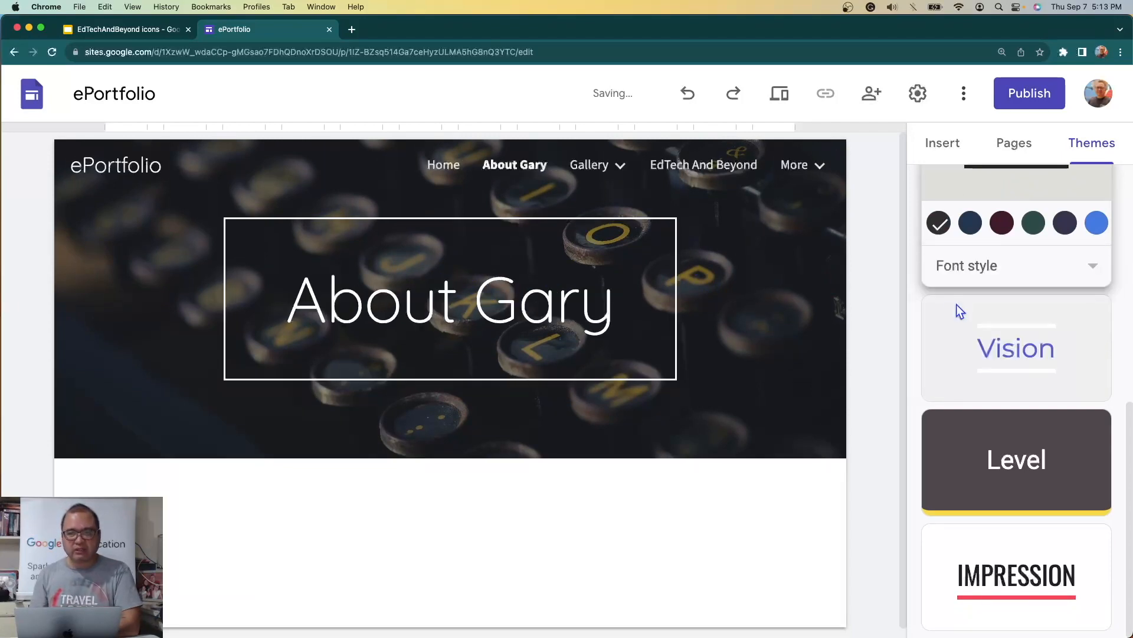
left_click(1092, 277)
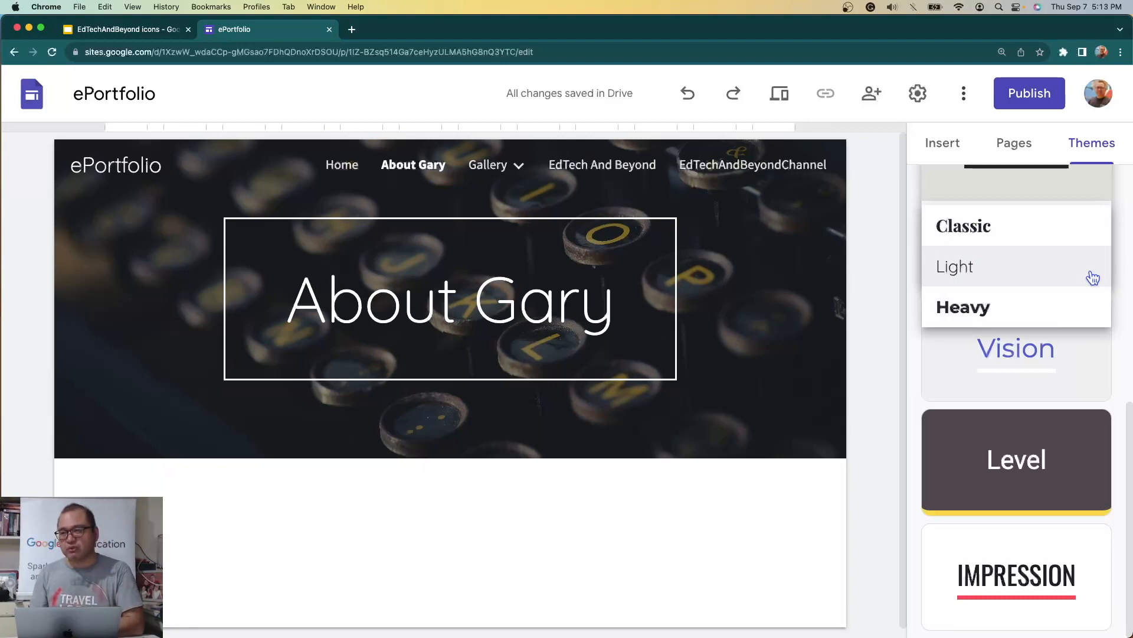
Apply the Vision theme, try its green scheme, then settle on the first blue colour.
left_click(1001, 282)
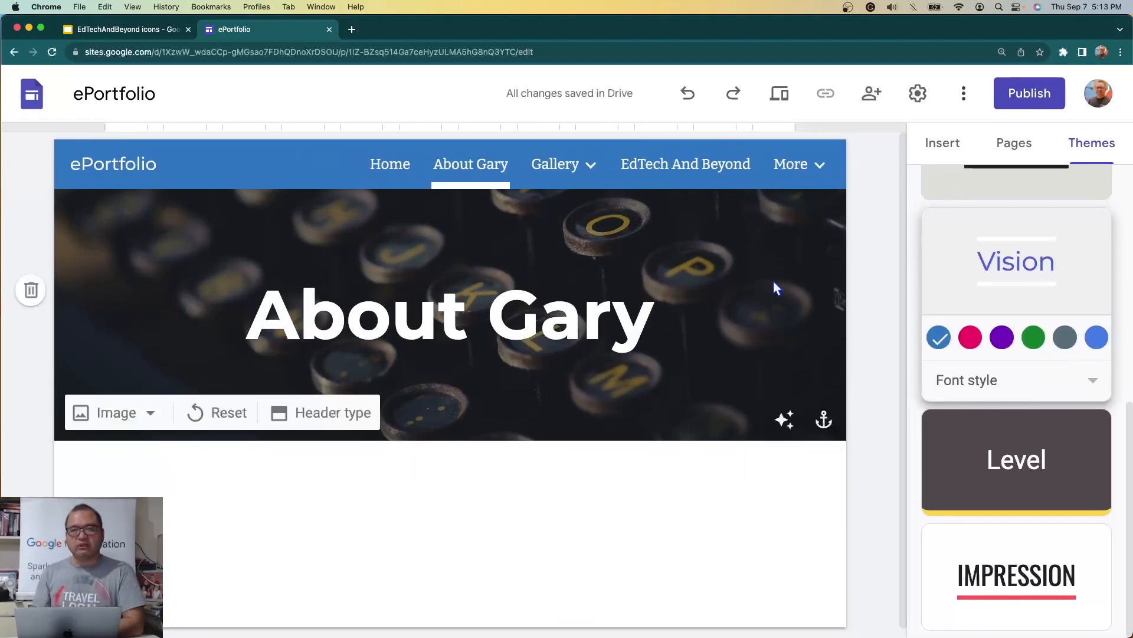
left_click(1034, 337)
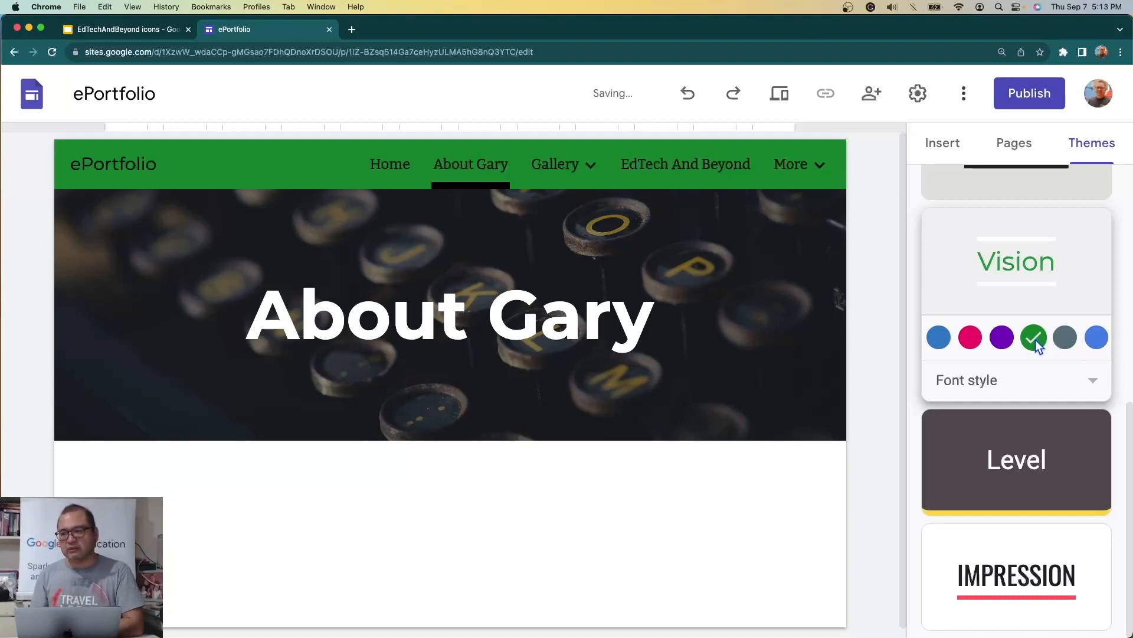
left_click(935, 341)
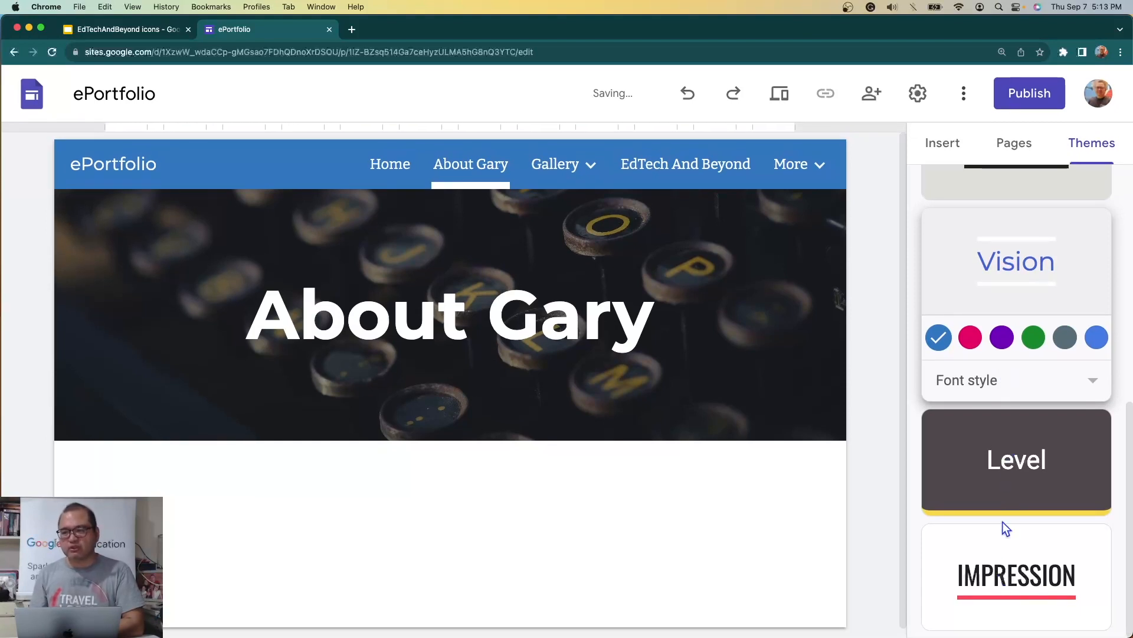
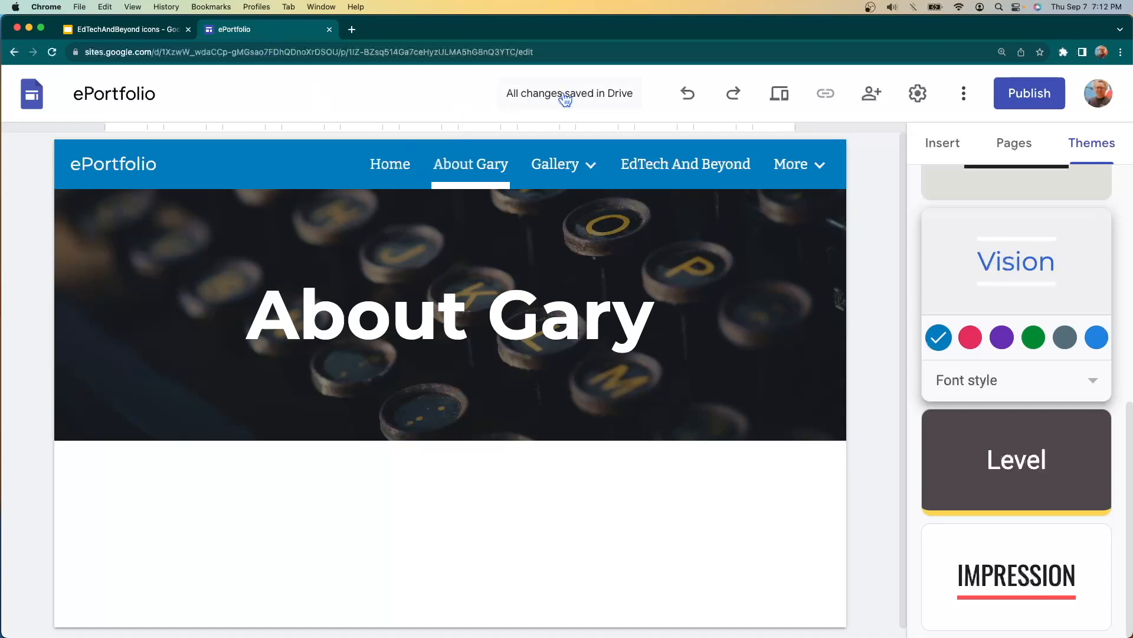
Add the collaborator's e-mail address as a person to share the site with.
left_click(873, 98)
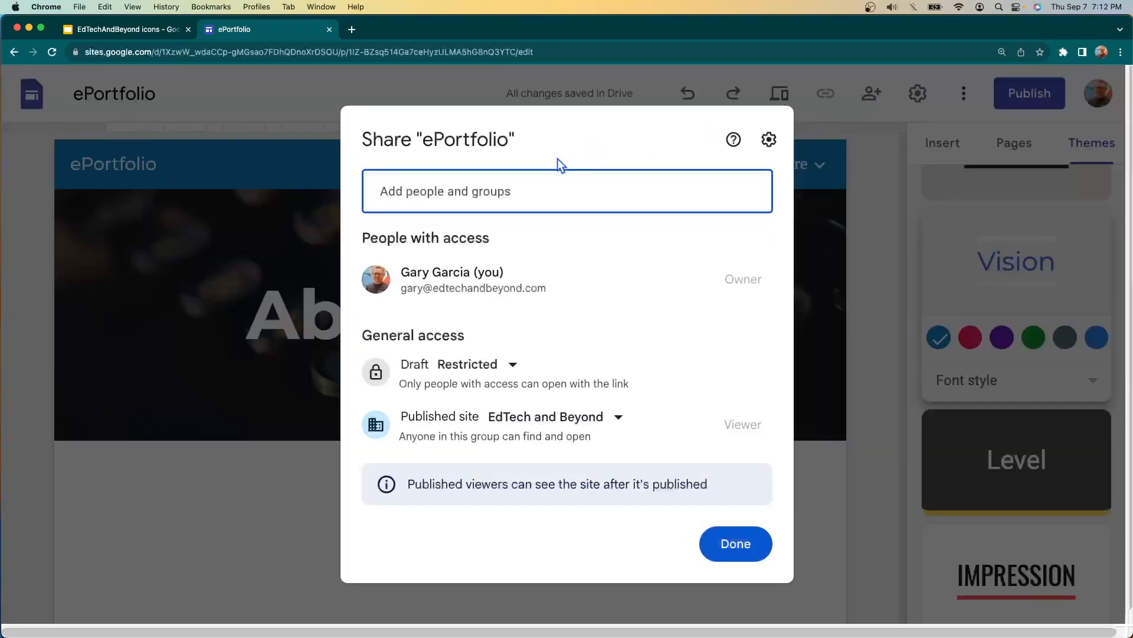
left_click(523, 190)
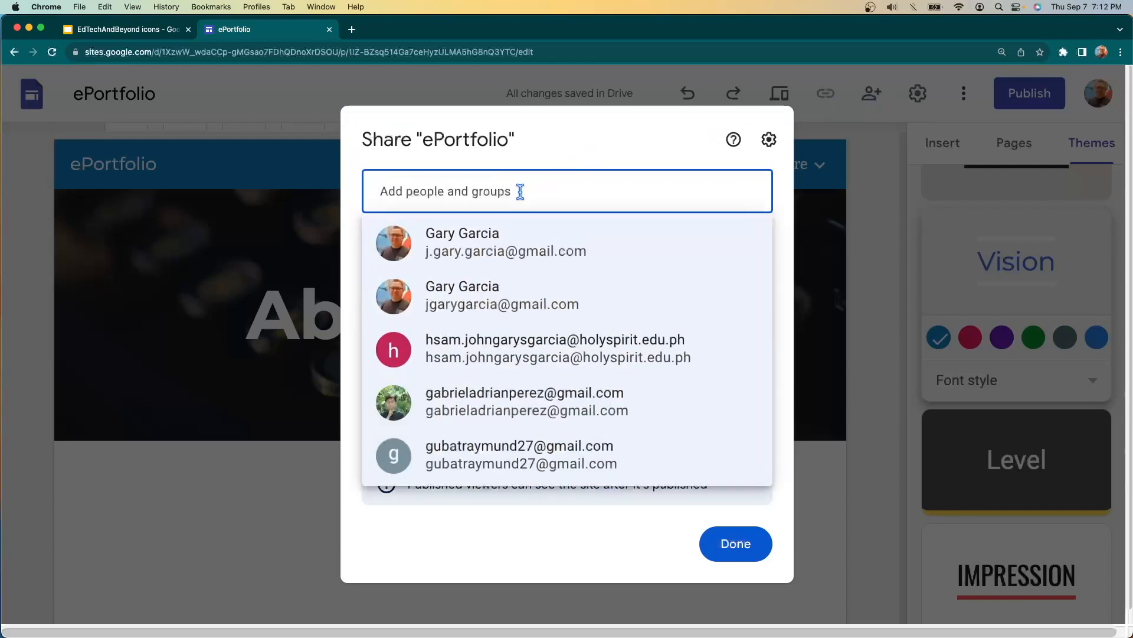
key("super+v")
key("Down")
key("Down")
key("Down")
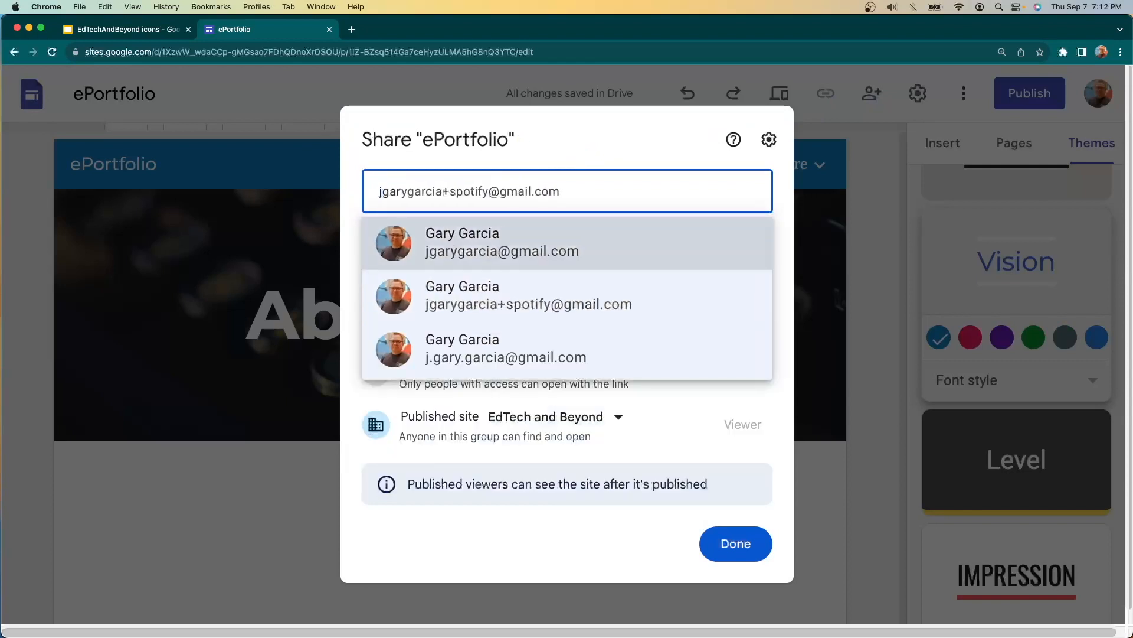
key("Down")
key("Down")
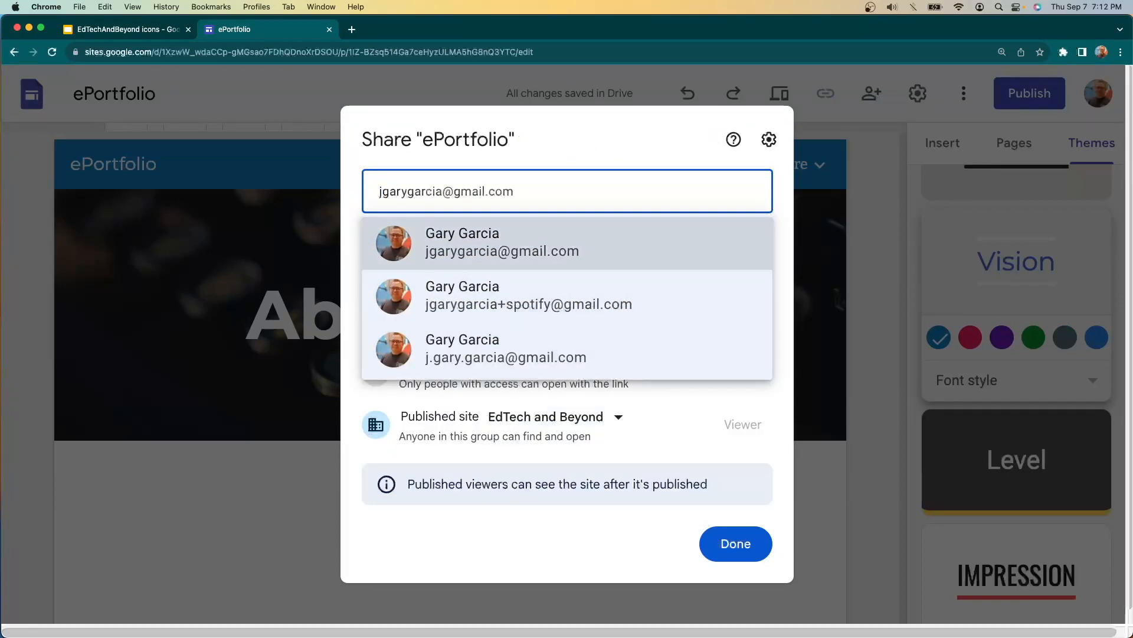
key("Return")
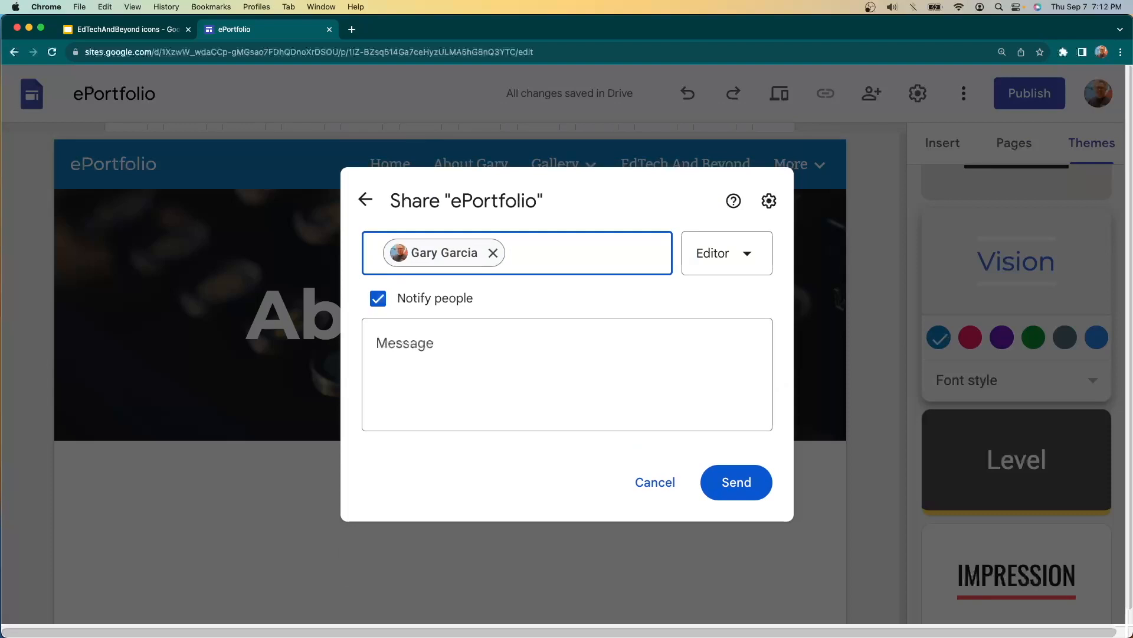
Add a note asking the collaborator to work on the About Me page, then send despite the outside-account warning.
left_click(478, 369)
type("Hey there")
key("alt+shift+Left")
type("Gary, pls ")
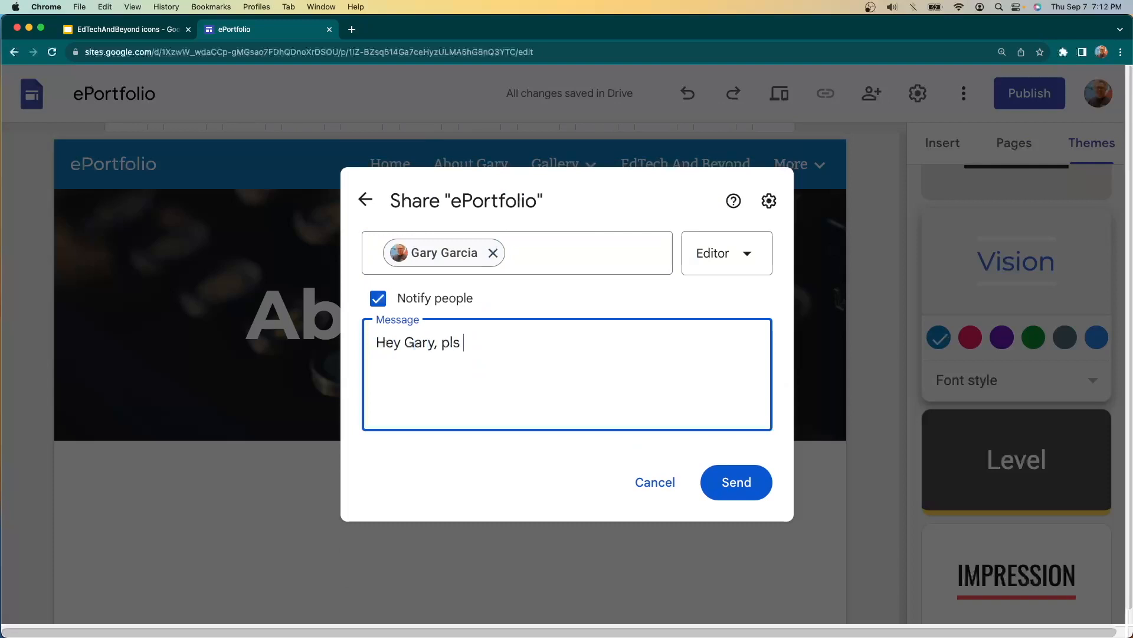
type("work on ")
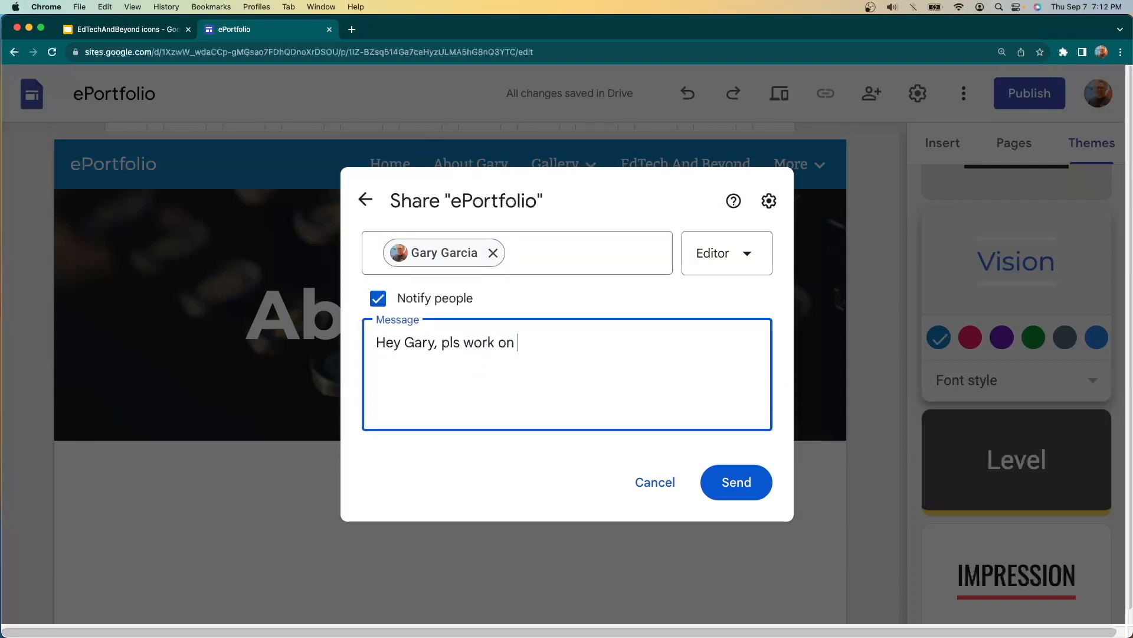
type("the About Me ")
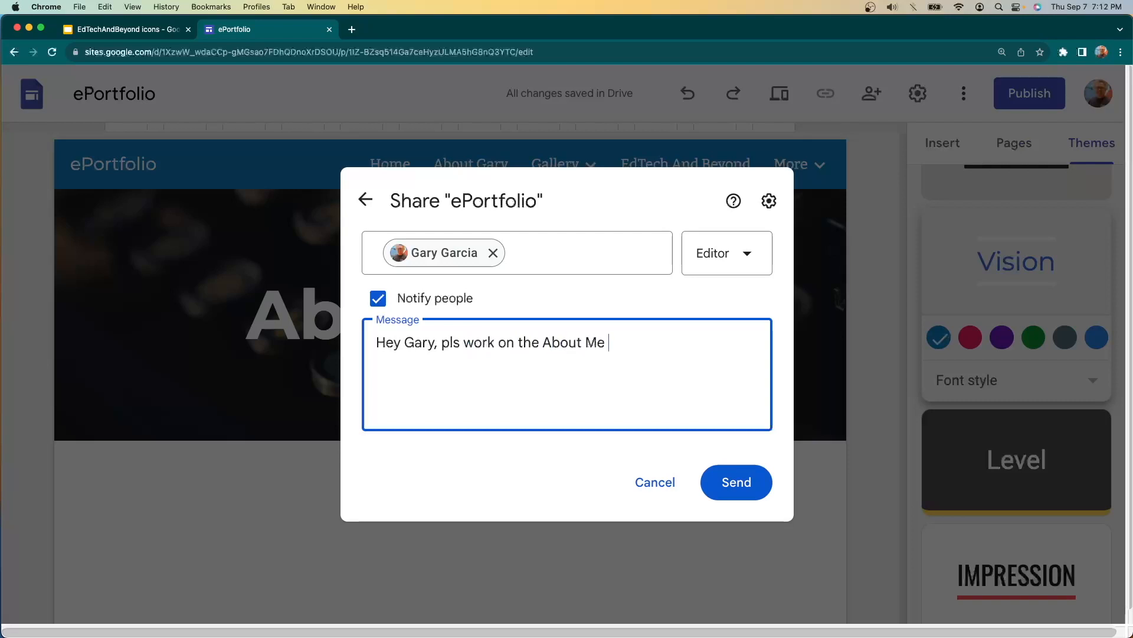
type("page. ")
type(" Tahnks")
key("BackSpace")
key("BackSpace")
key("BackSpace")
key("BackSpace")
key("BackSpace")
type("hanks!")
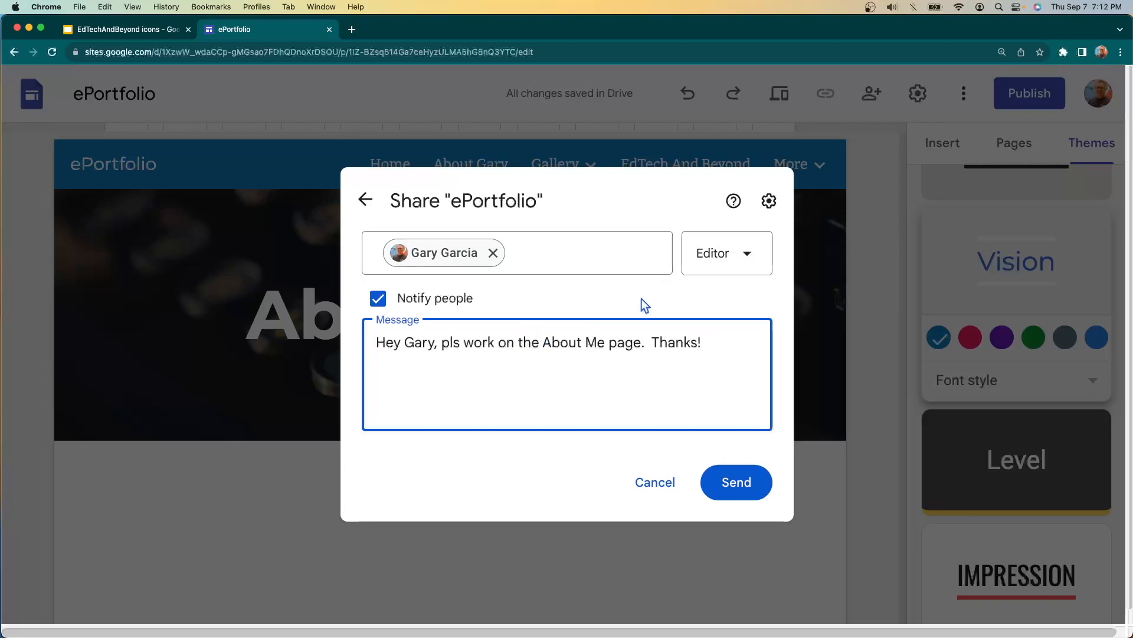
left_click(727, 480)
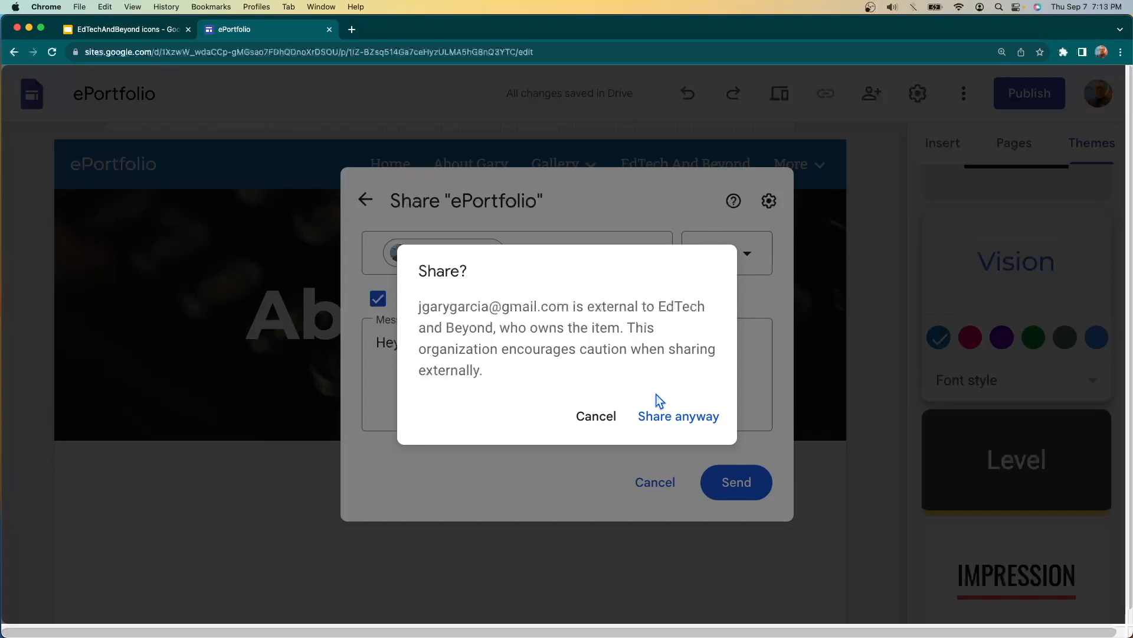
left_click(661, 425)
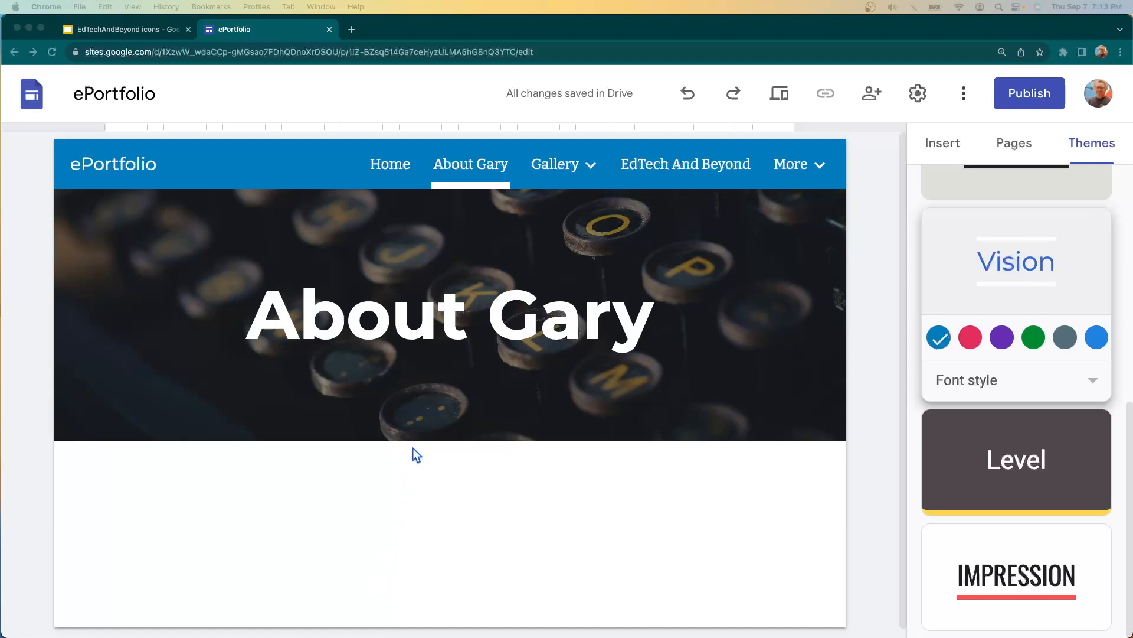
Untick 'Editors can publish, change permissions, and add new people' in the sharing settings.
left_click(867, 93)
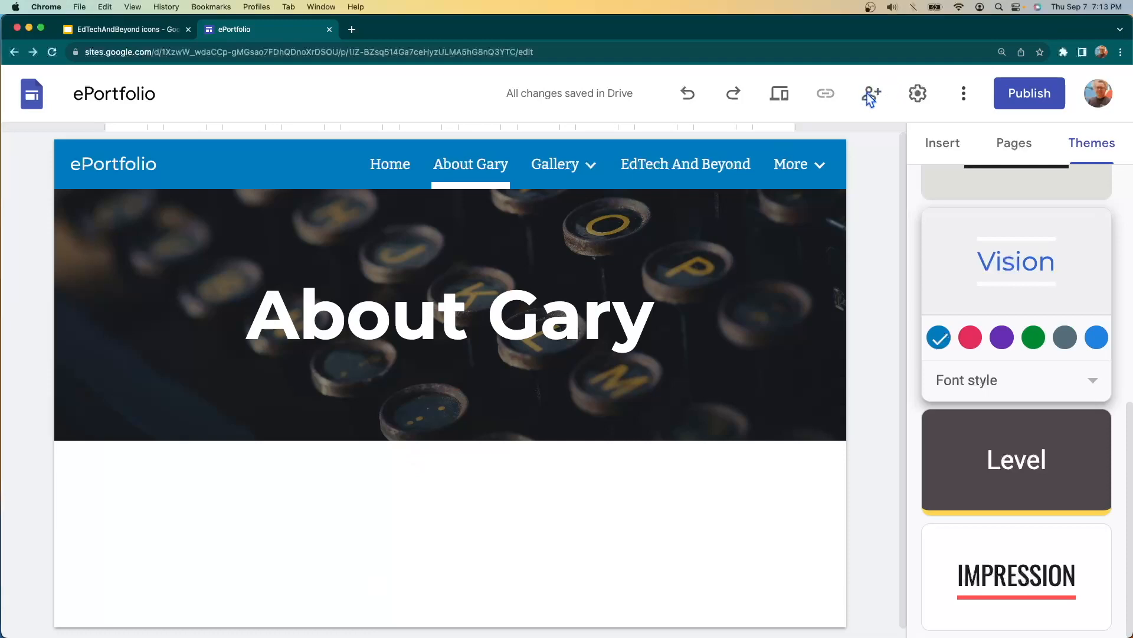
left_click(869, 94)
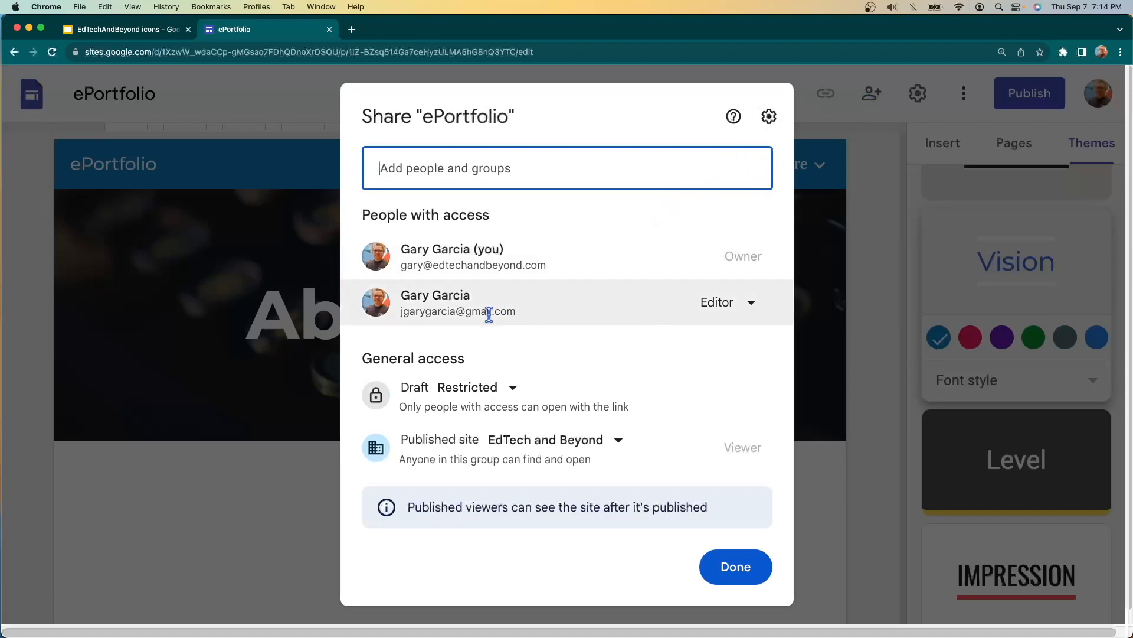
mouse_move(452, 316)
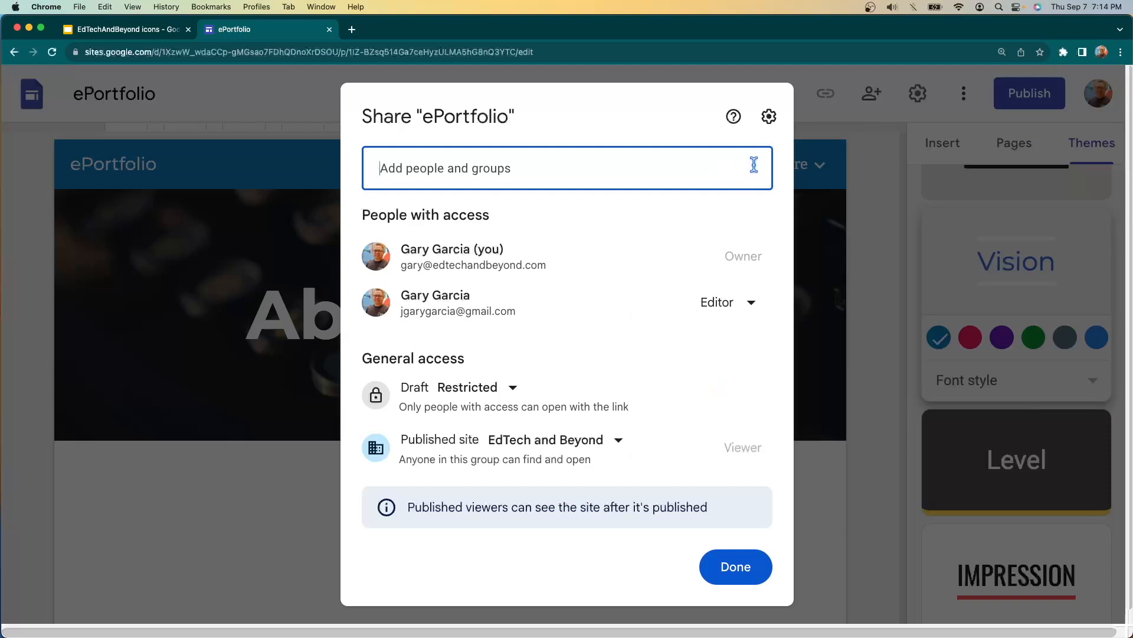
left_click(771, 121)
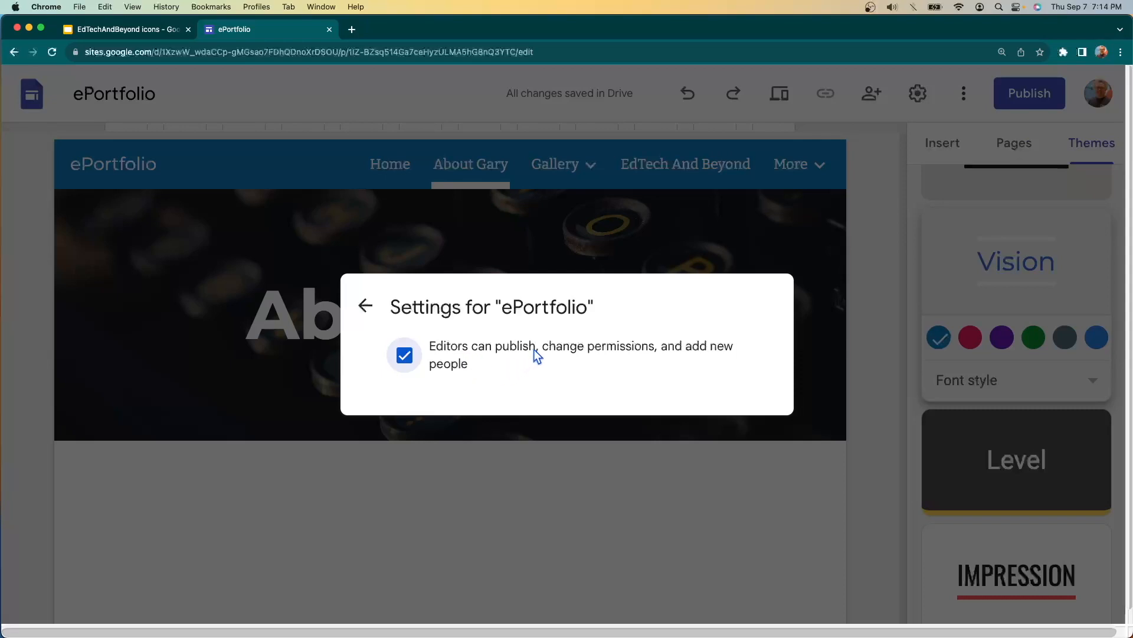
left_click(403, 360)
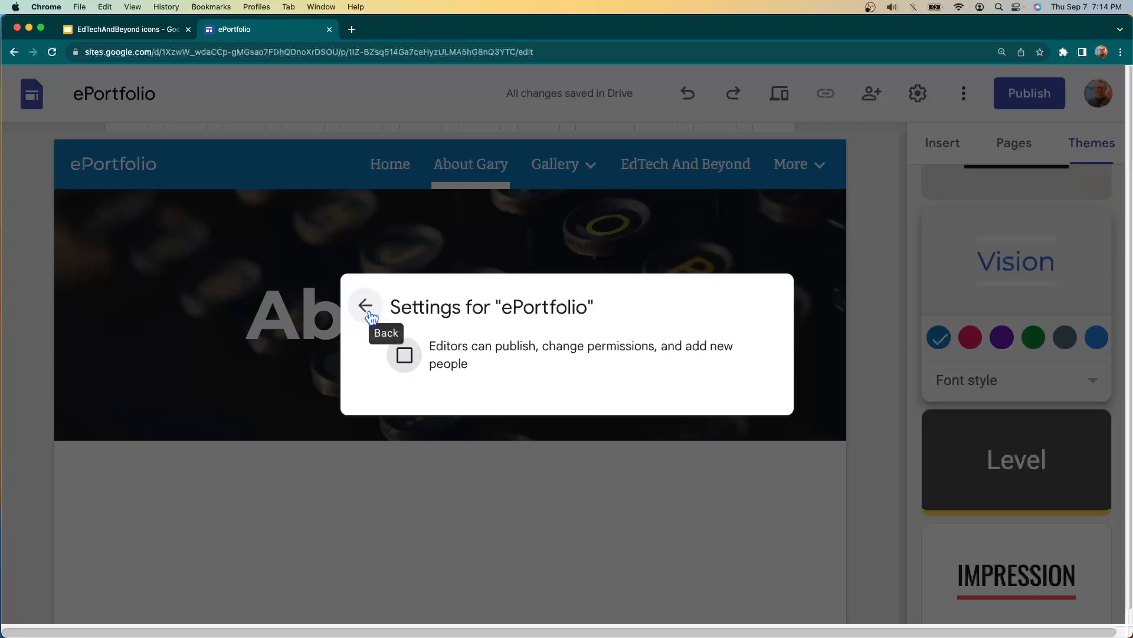
left_click(370, 314)
mouse_move(369, 313)
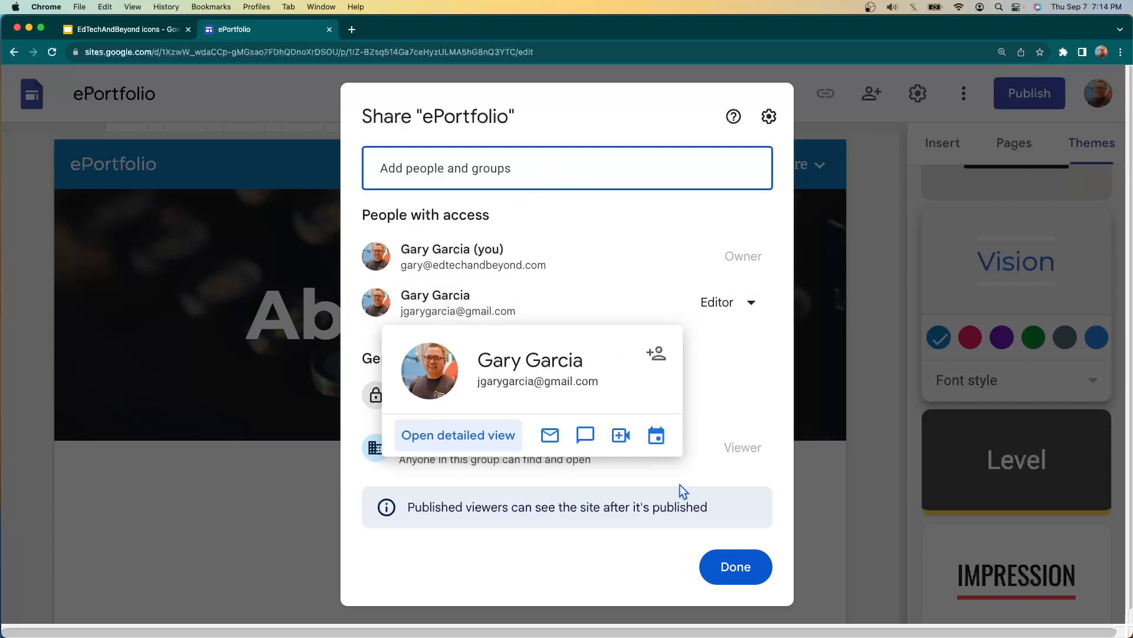
left_click(720, 569)
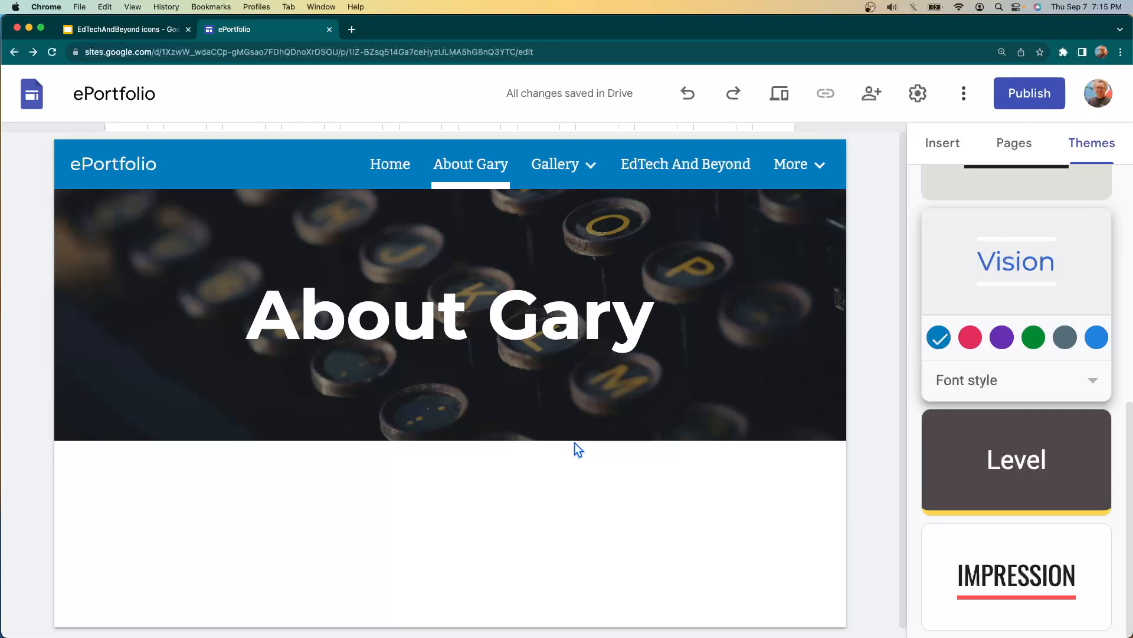
Reopen the sharing settings to confirm the editor restriction, then close them.
left_click(872, 94)
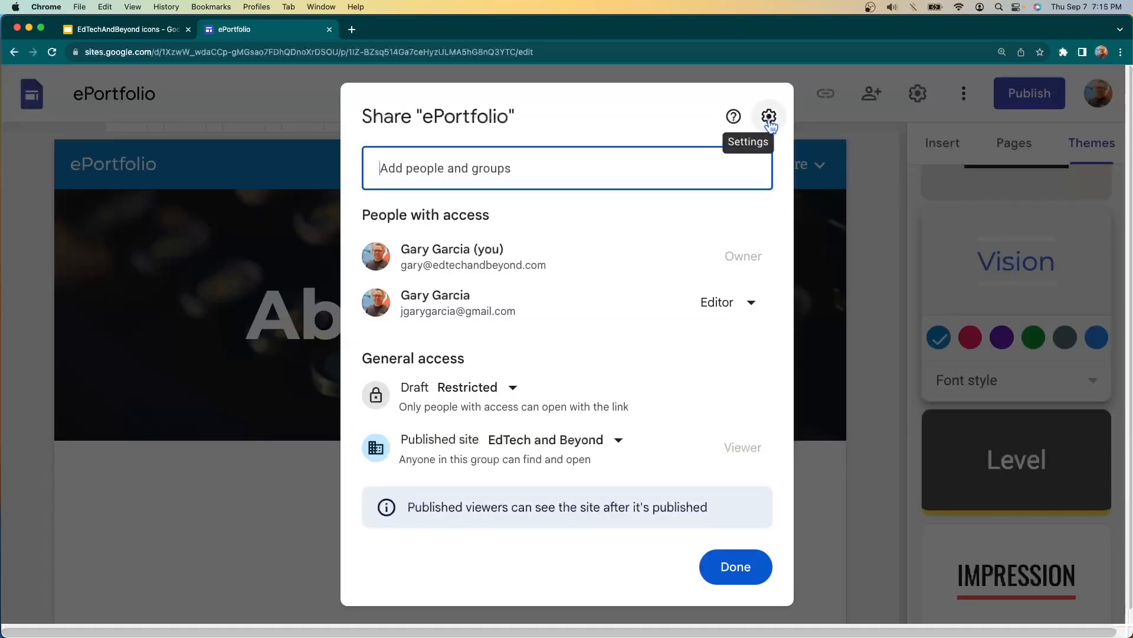
left_click(769, 118)
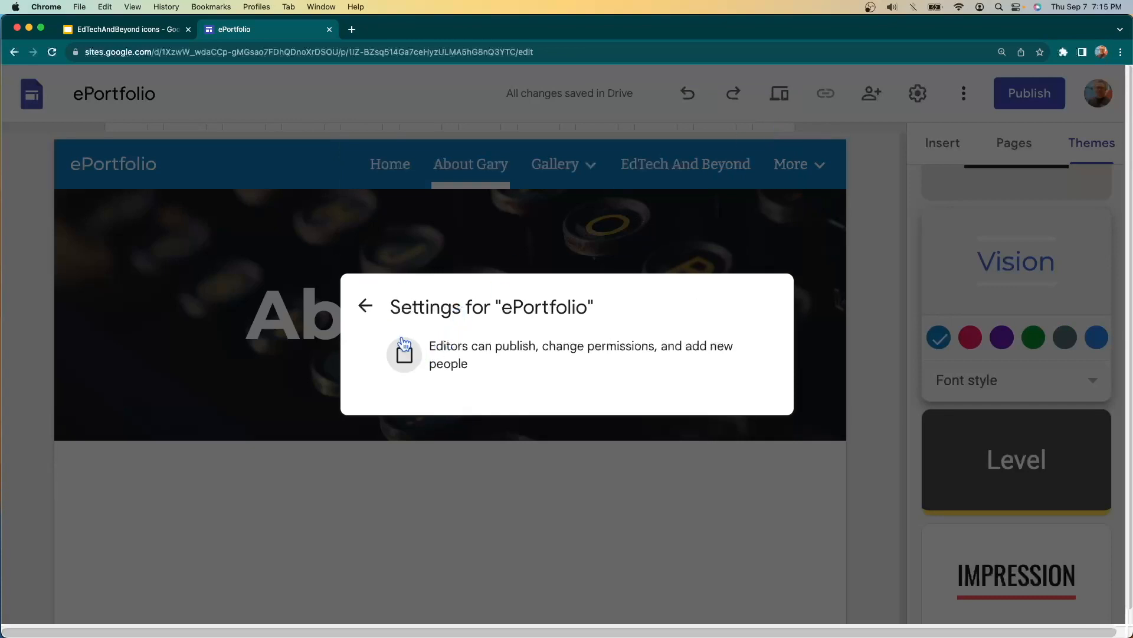
left_click(364, 306)
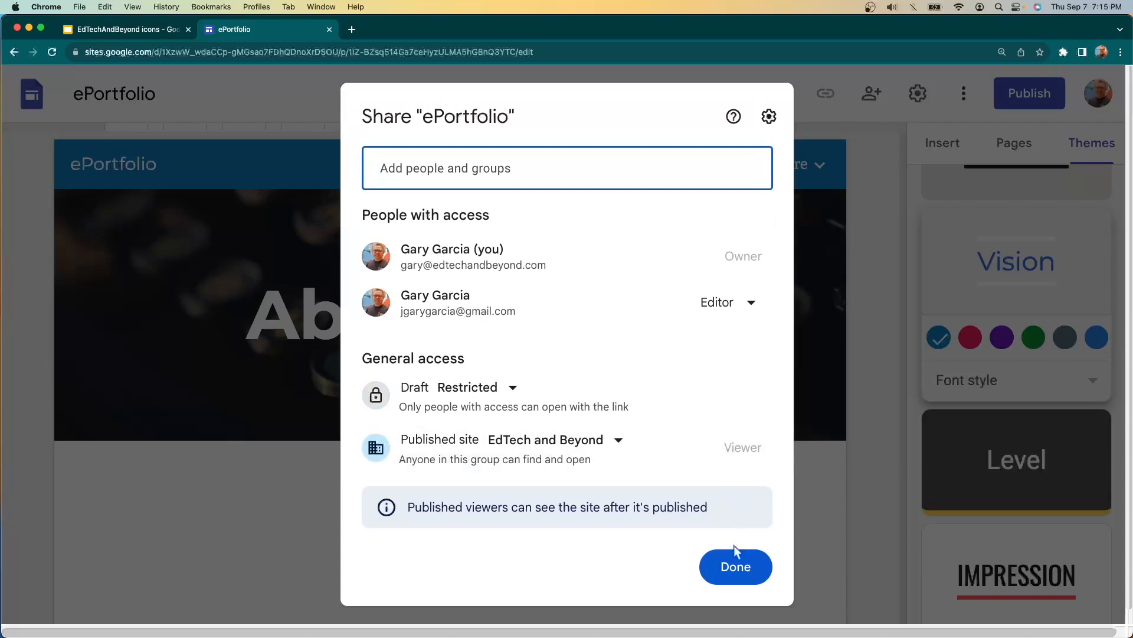
left_click(734, 565)
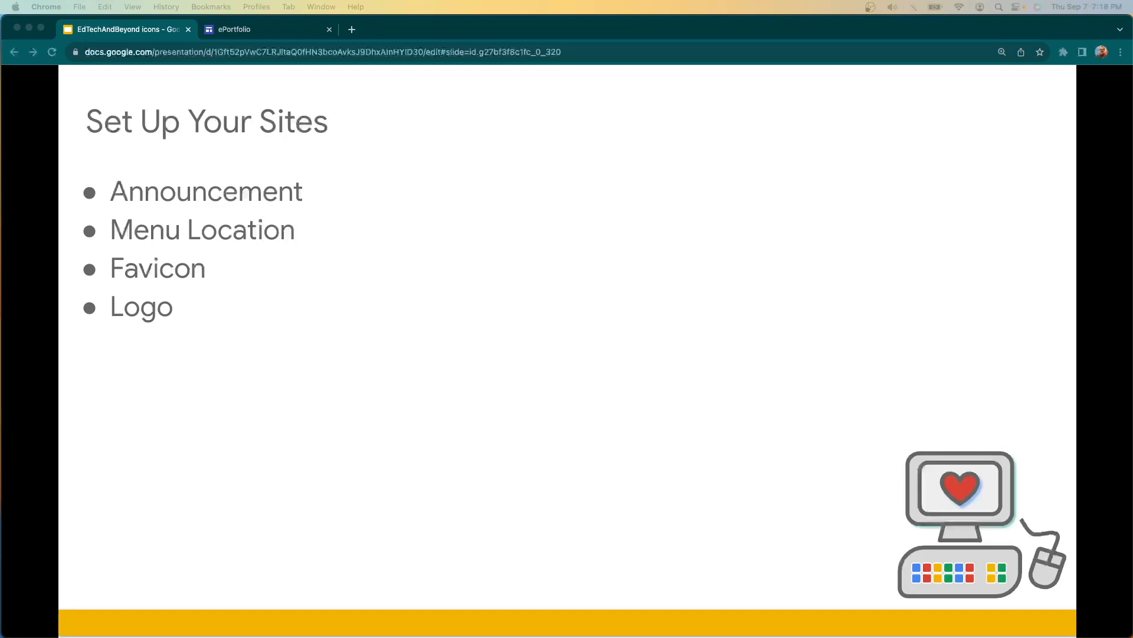
Switch from the Slides presentation tab back to the ePortfolio site editor.
left_click(260, 32)
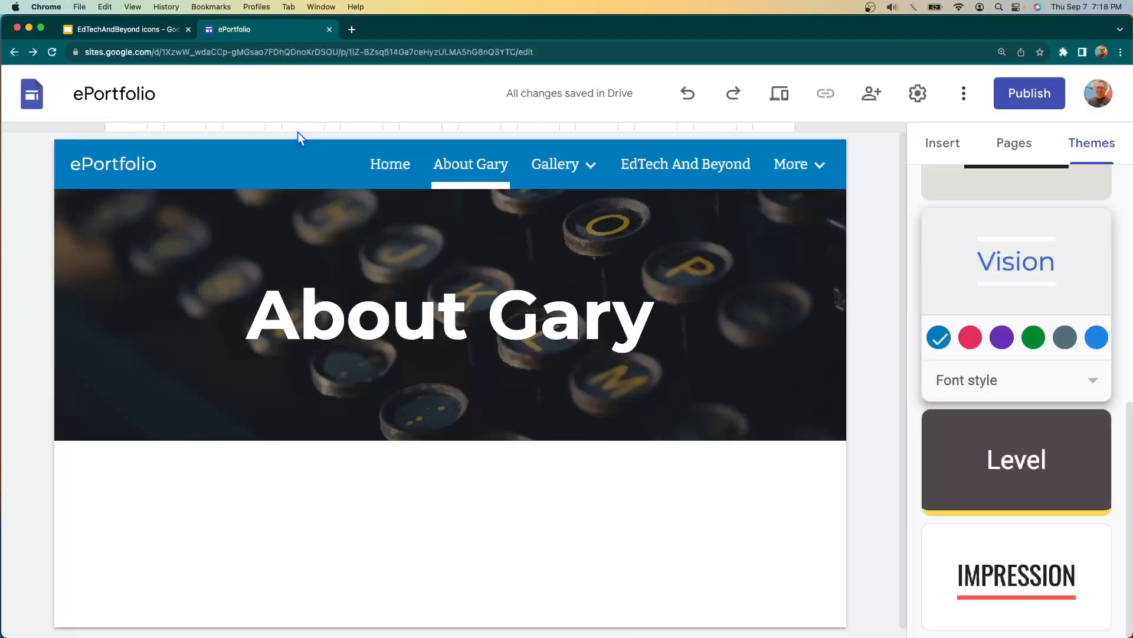
Turn on a yellow (#ffd966) announcement banner with the message 'Welcome to my ePortfolio!'.
left_click(918, 96)
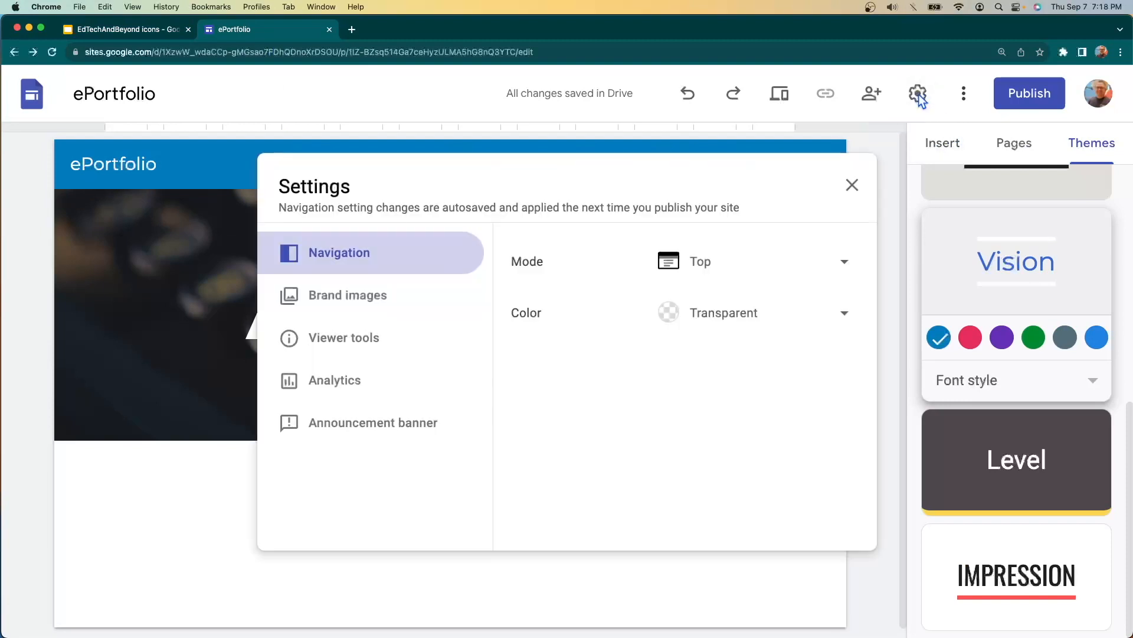
left_click(389, 434)
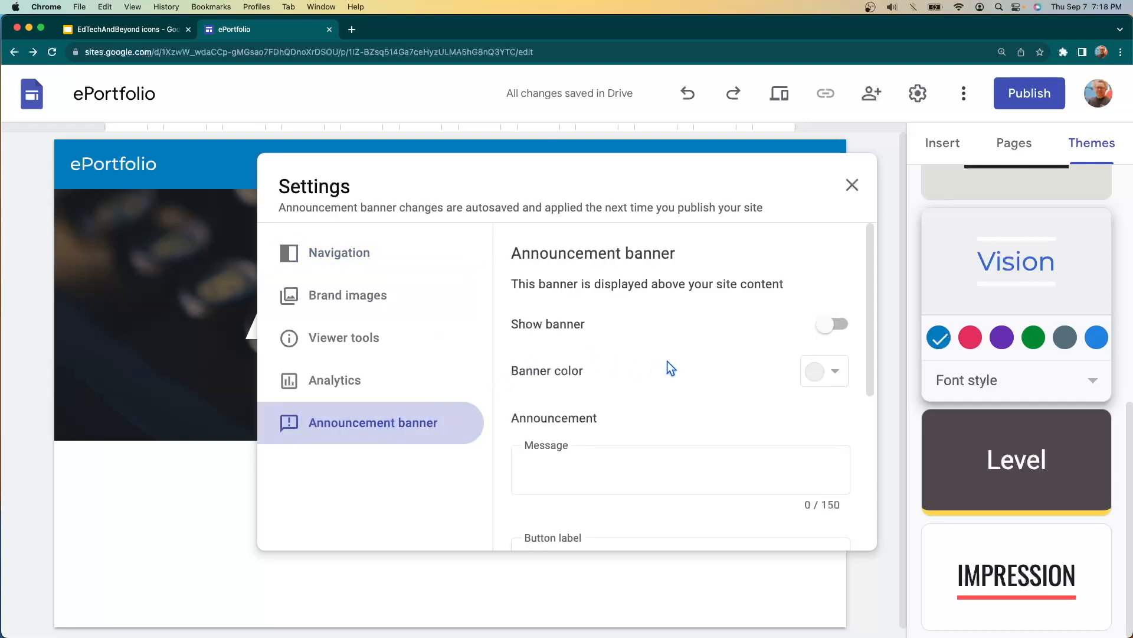
left_click(838, 324)
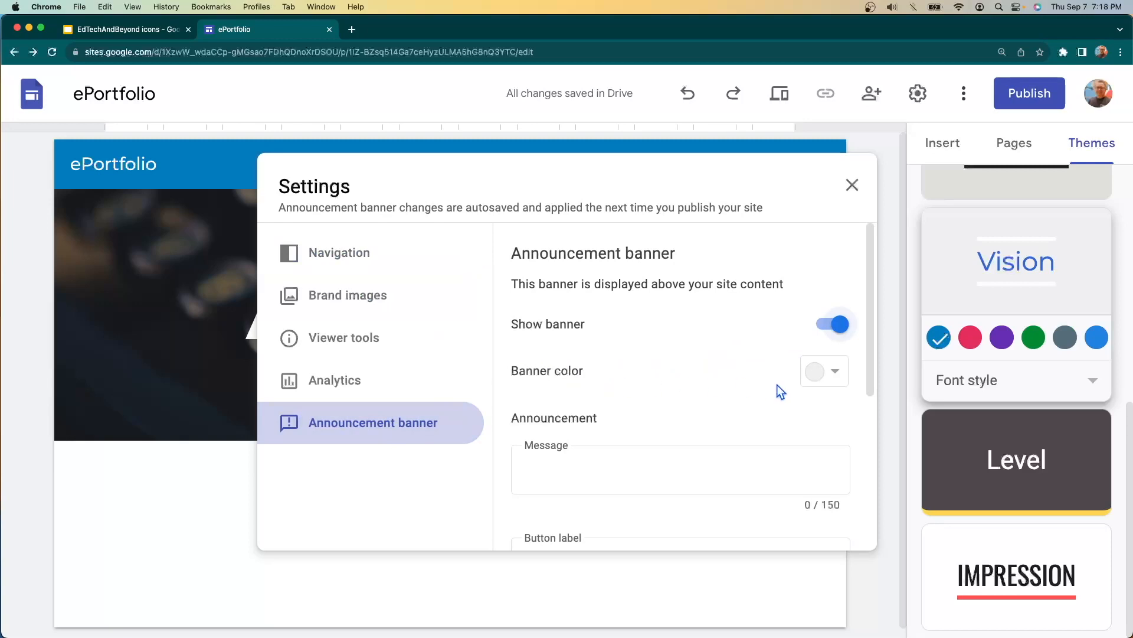
left_click(837, 377)
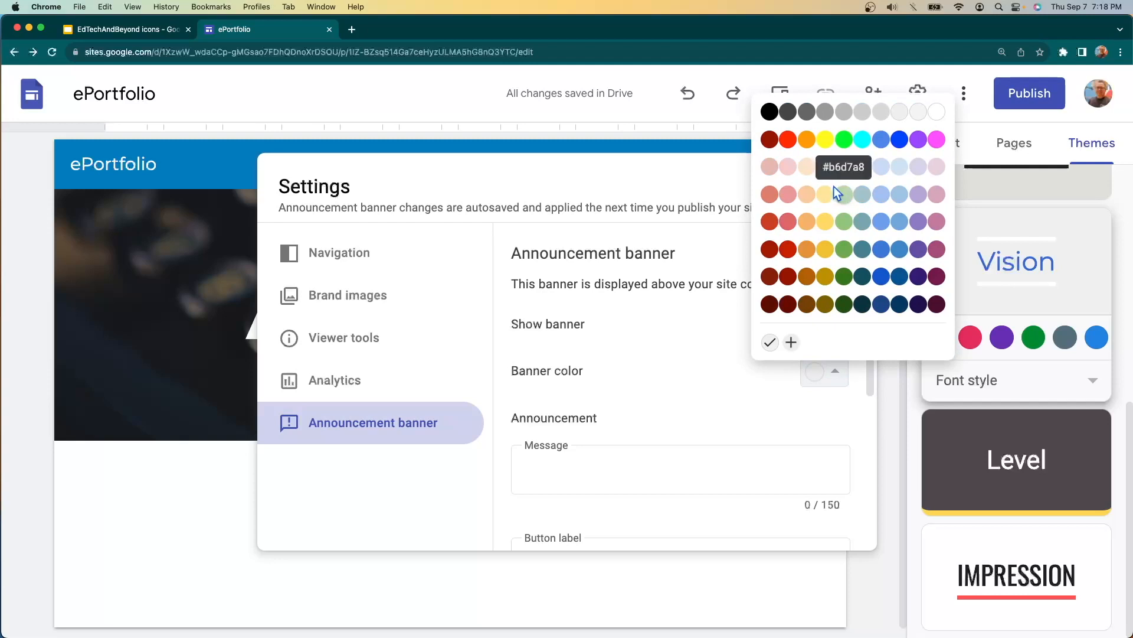
left_click(827, 225)
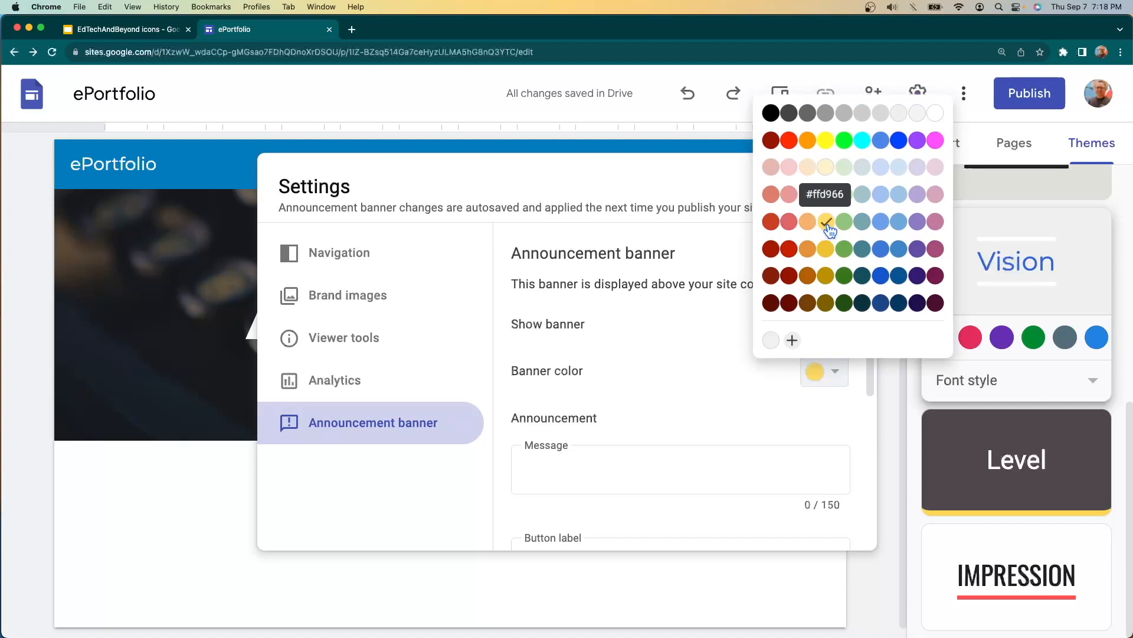
left_click(615, 472)
type("Welcome to my ePortfolio!")
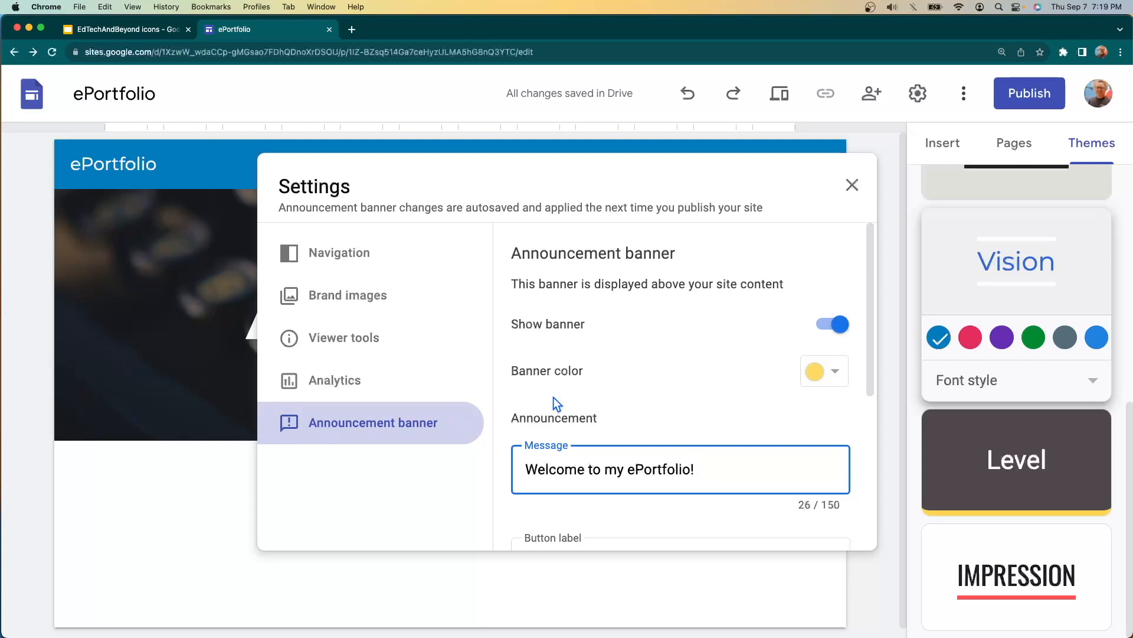
scroll(555, 435, "down", 3)
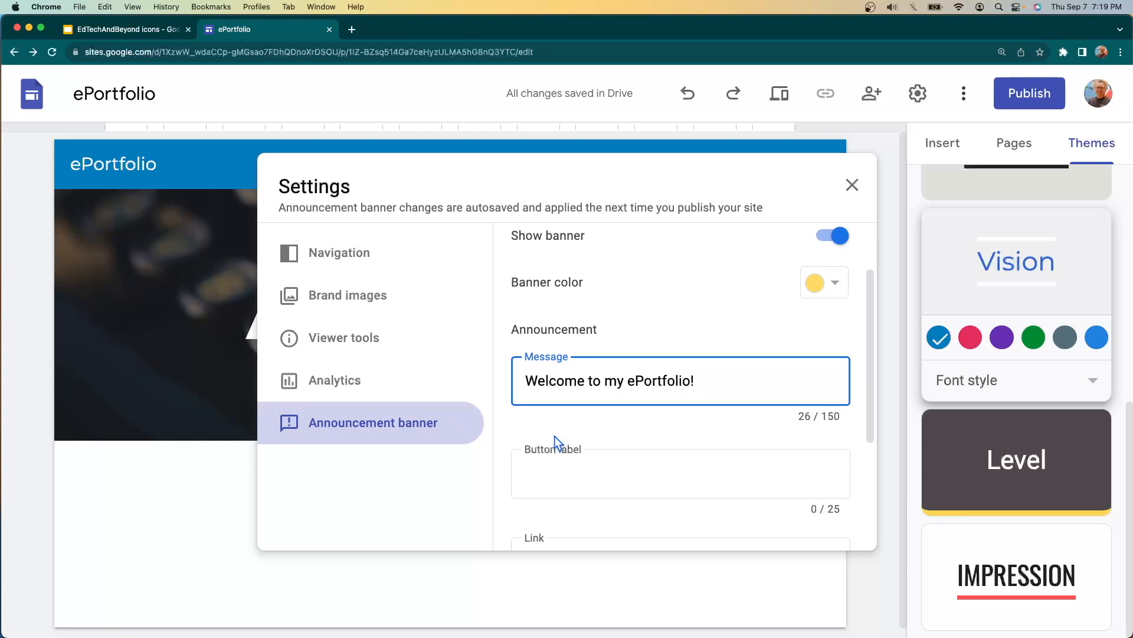
Label the banner button 'Visit my channel' followed by an arrow emoji.
left_click(573, 478)
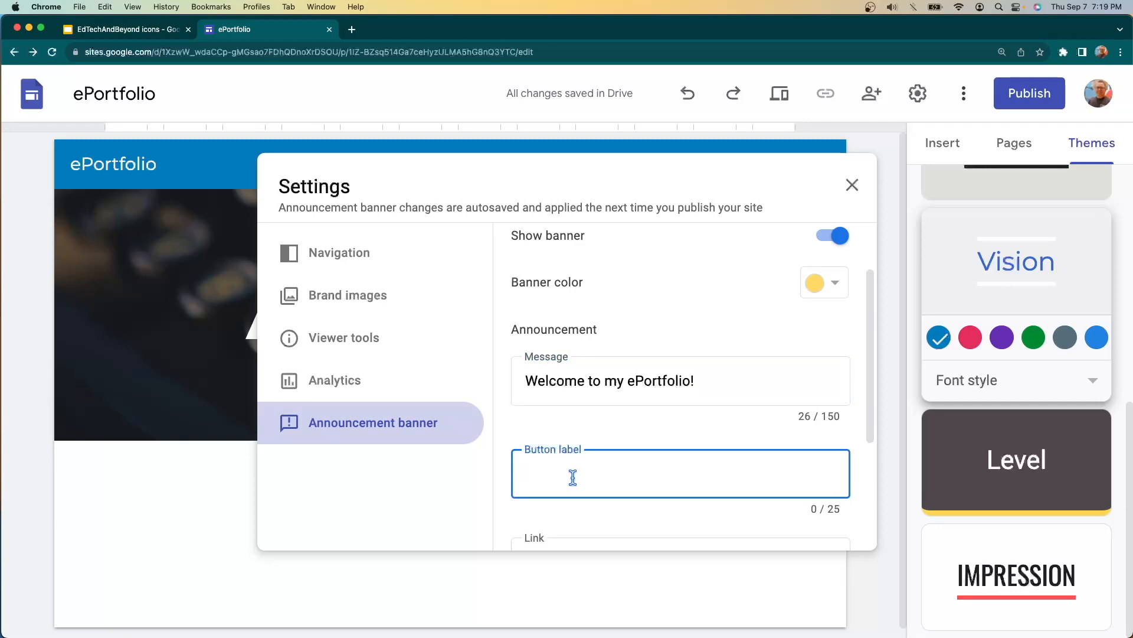
type("Go to ")
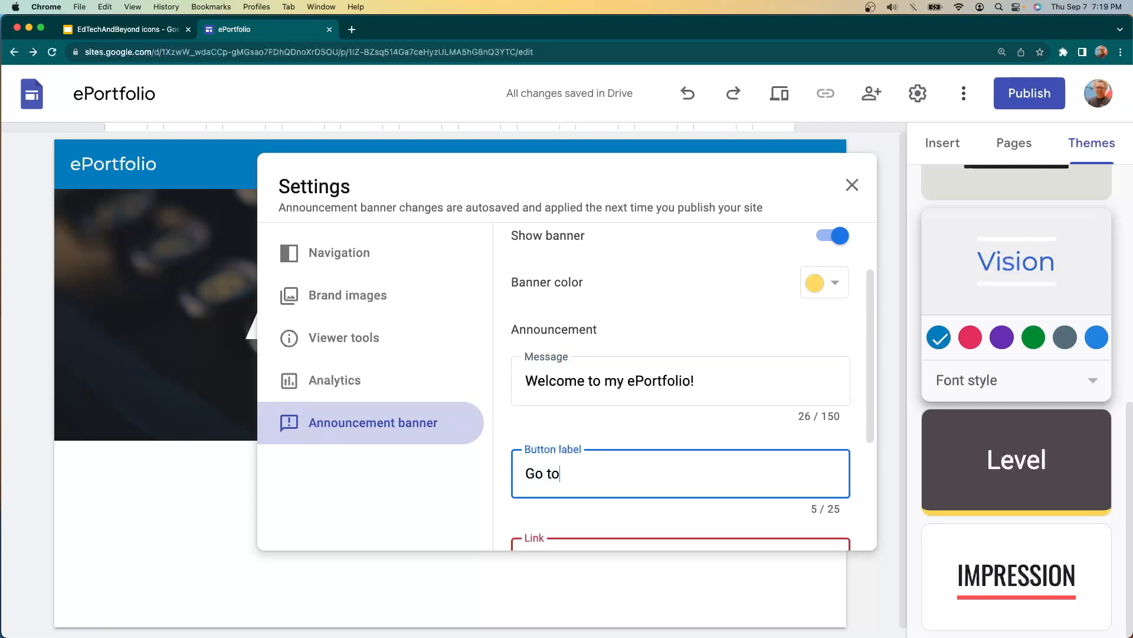
type("my")
key("super+a")
type("Vish")
key("BackSpace")
type("it my channel")
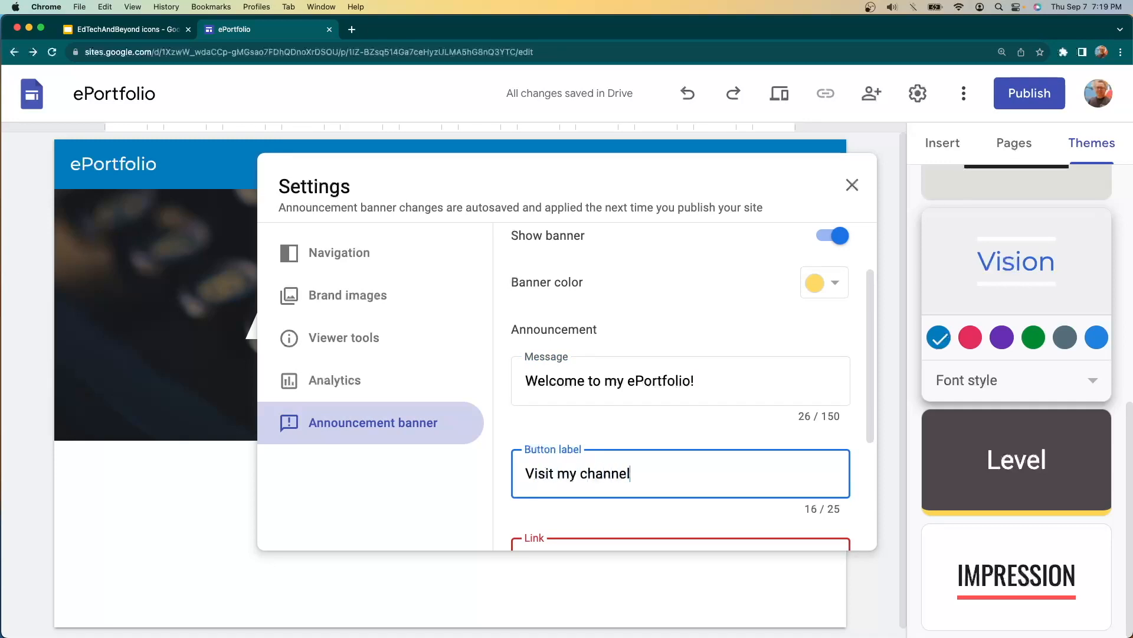
type(" --")
key("BackSpace")
key("ctrl+super+space")
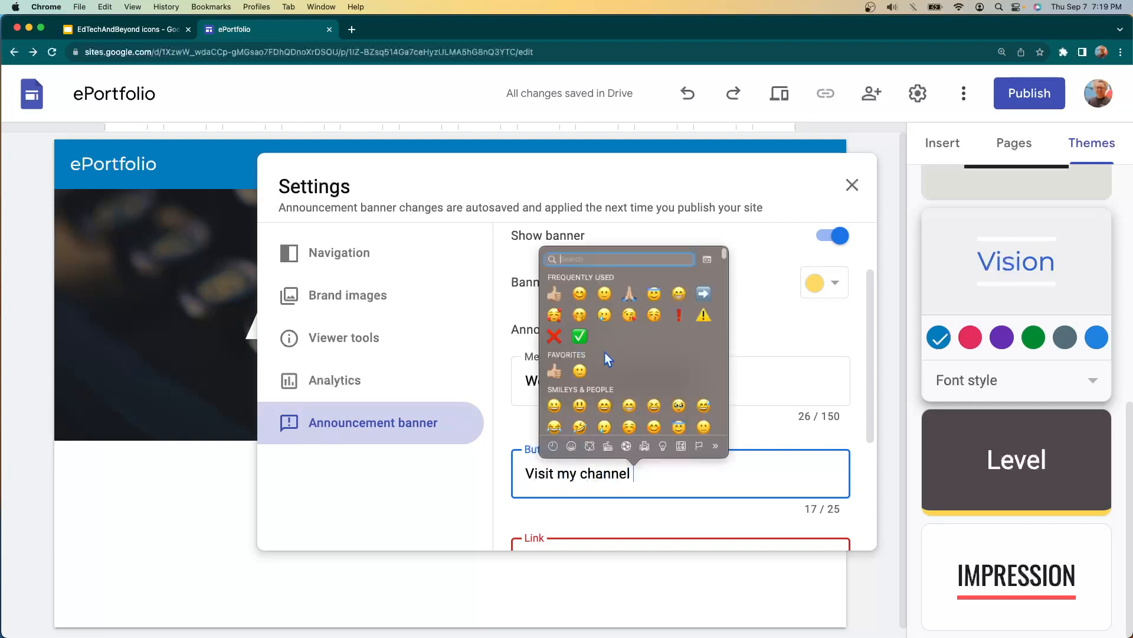
left_click(704, 293)
scroll(691, 448, "down", 2)
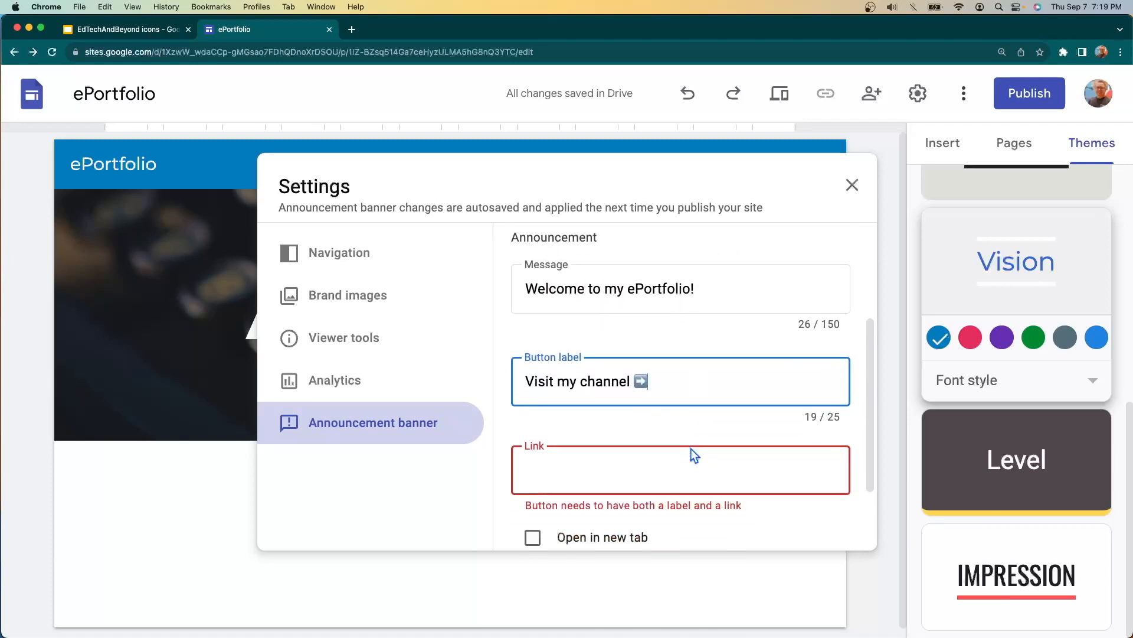
left_click(636, 463)
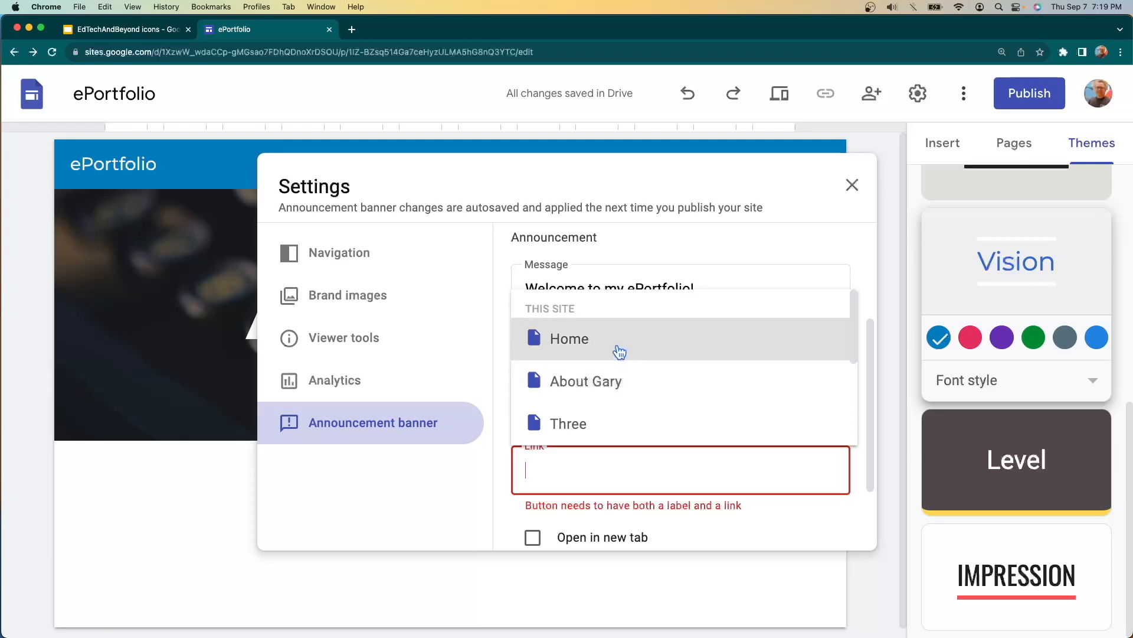
left_click(611, 420)
key("super+a")
type("www.")
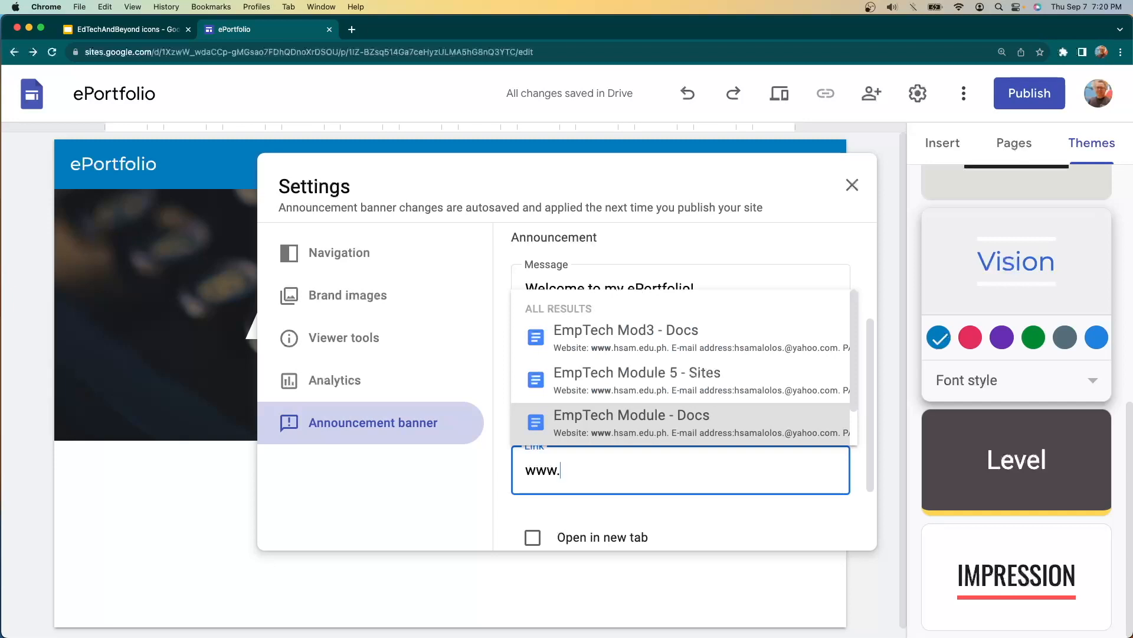
type("yout")
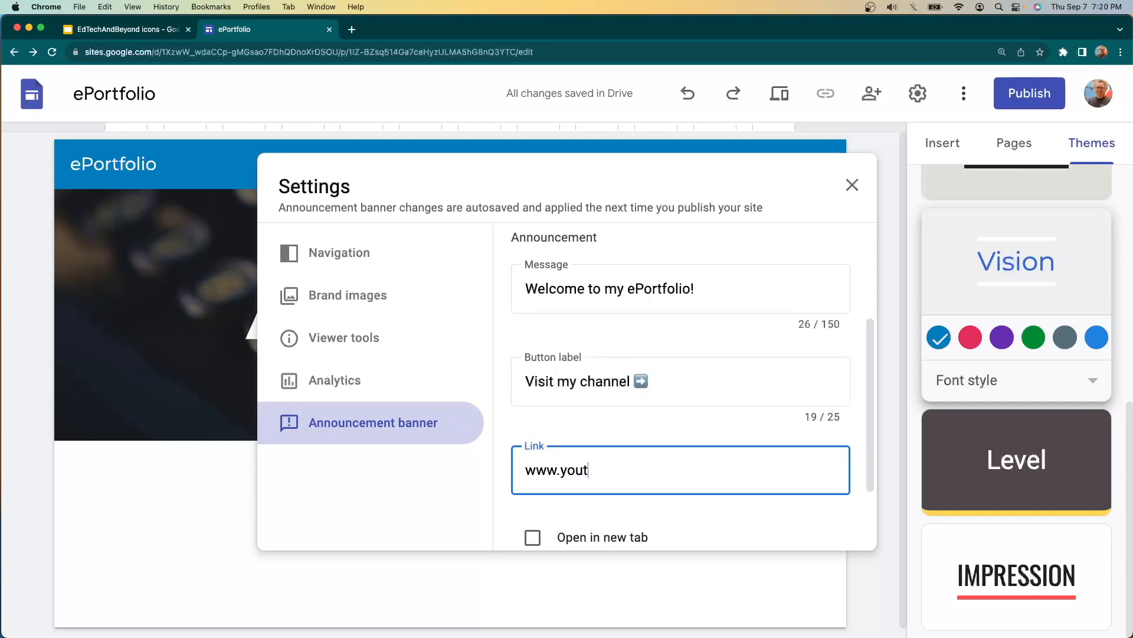
type("ube.com/edtechandbeyon")
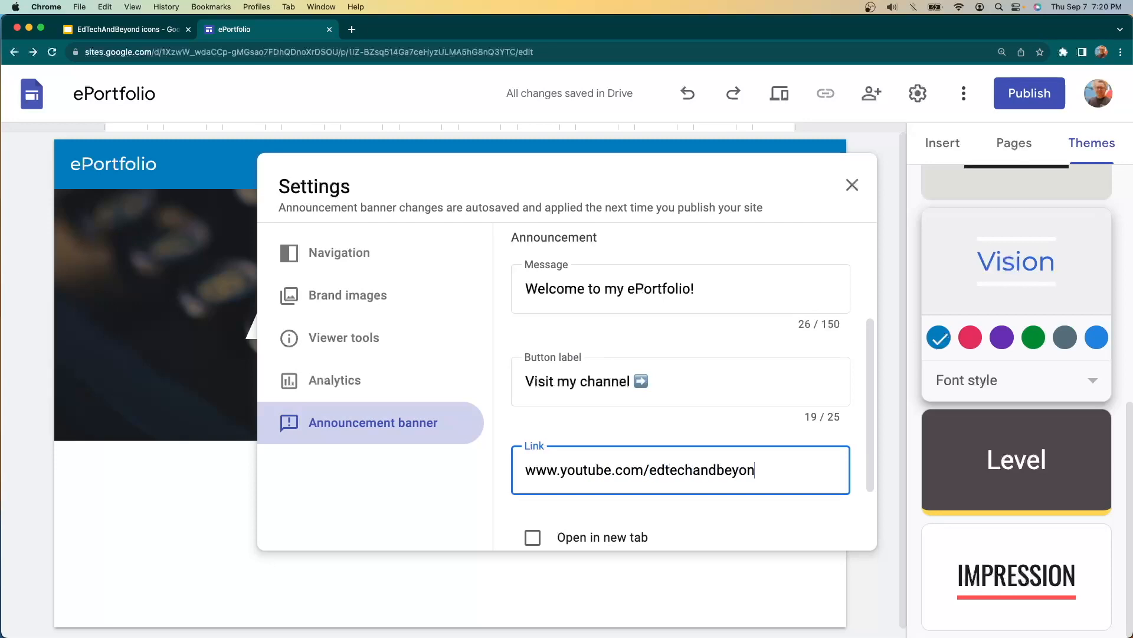
type("d")
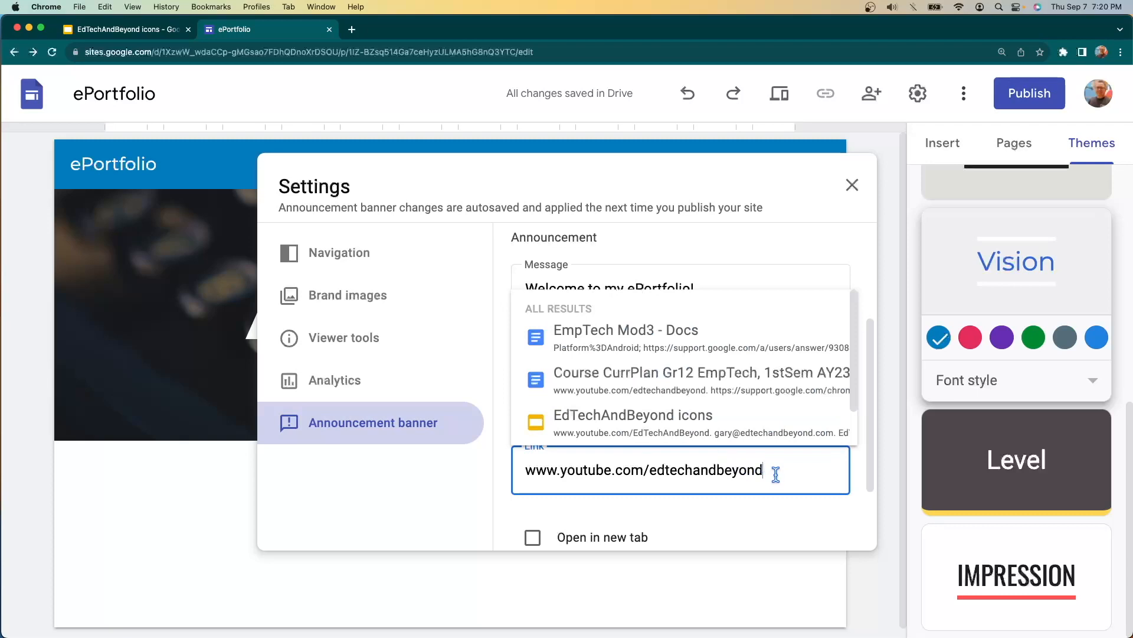
scroll(768, 509, "down", 3)
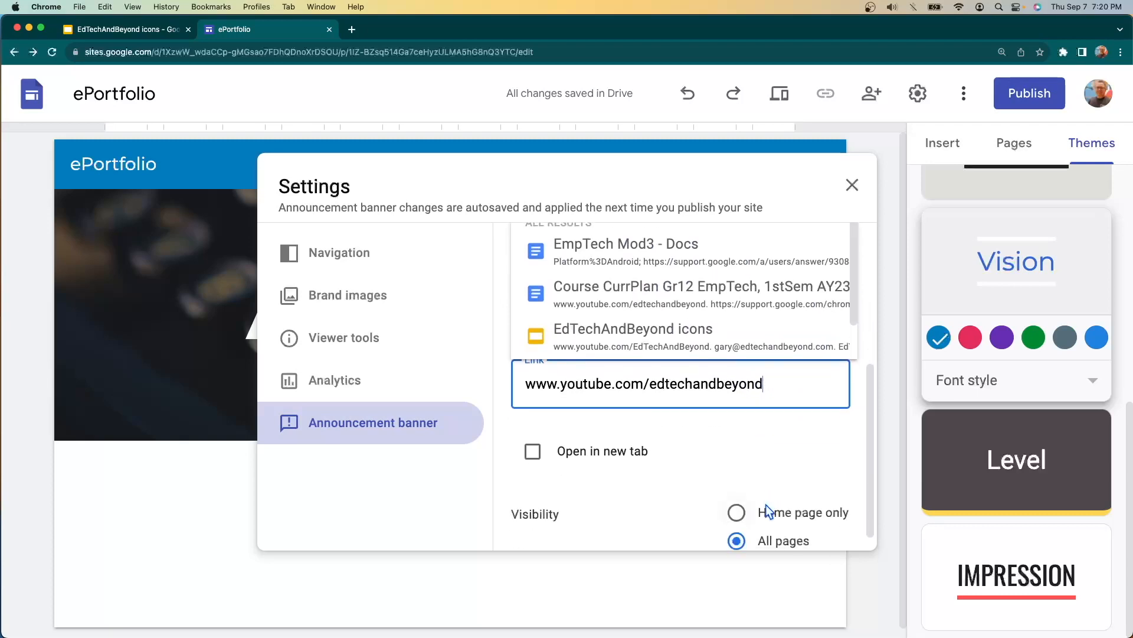
left_click(533, 451)
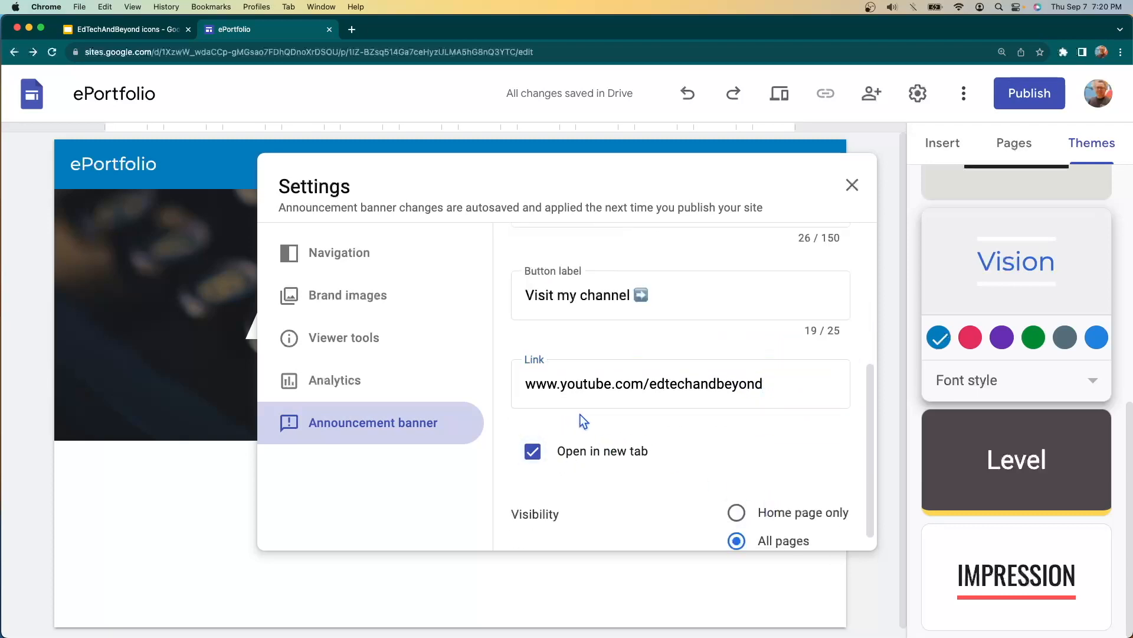
scroll(694, 437, "down", 1)
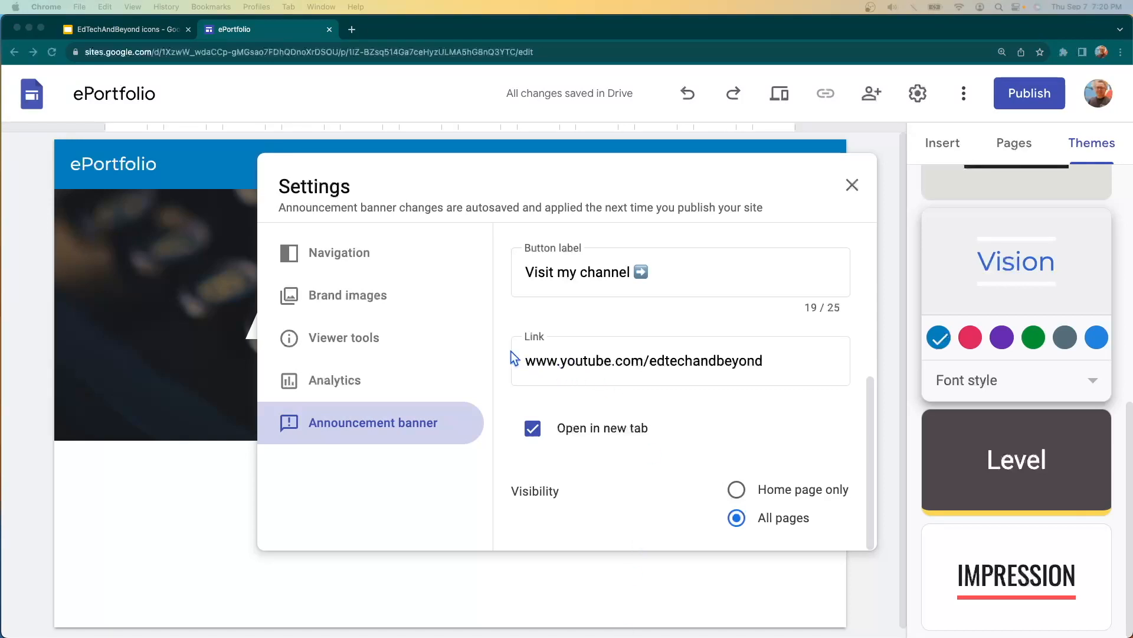
left_click(492, 306)
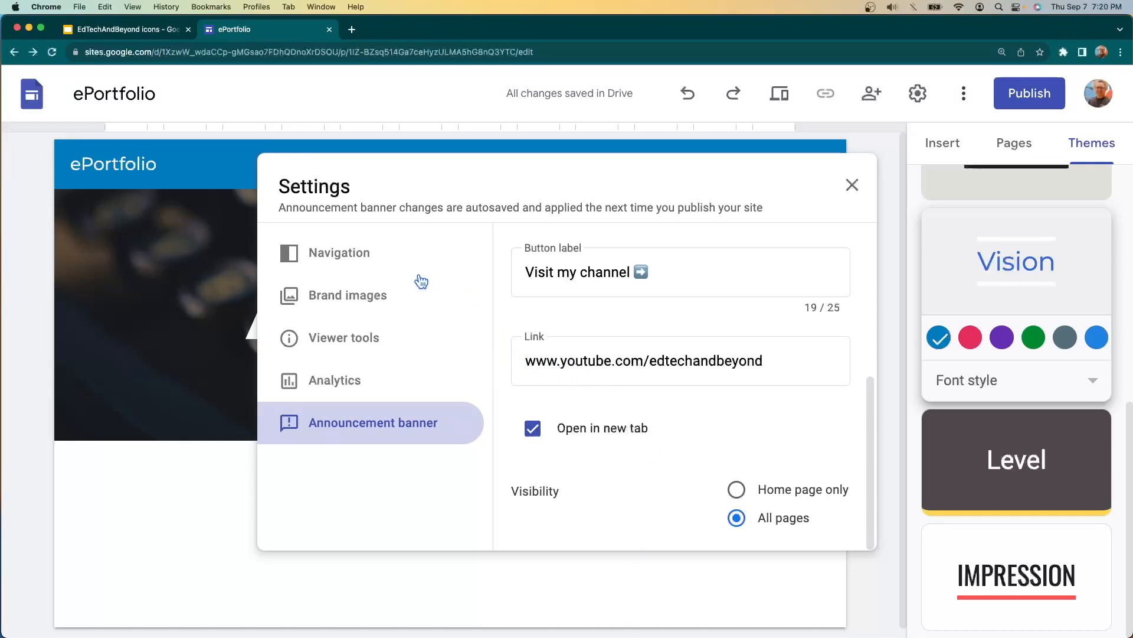
Switch site navigation to side mode with the White colour.
left_click(337, 260)
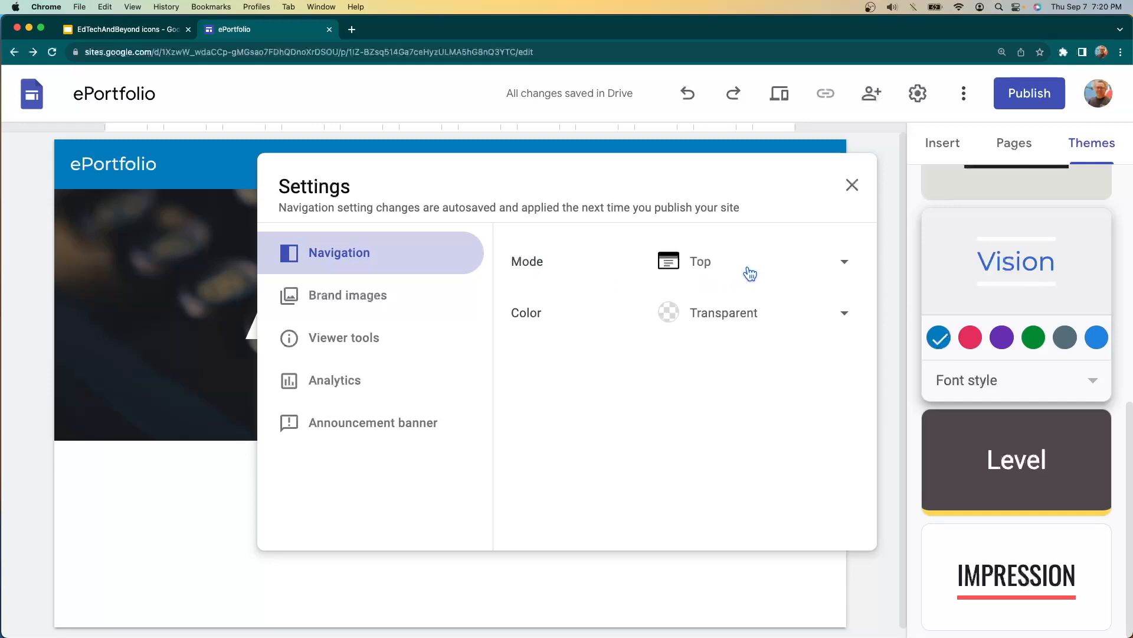
left_click(844, 264)
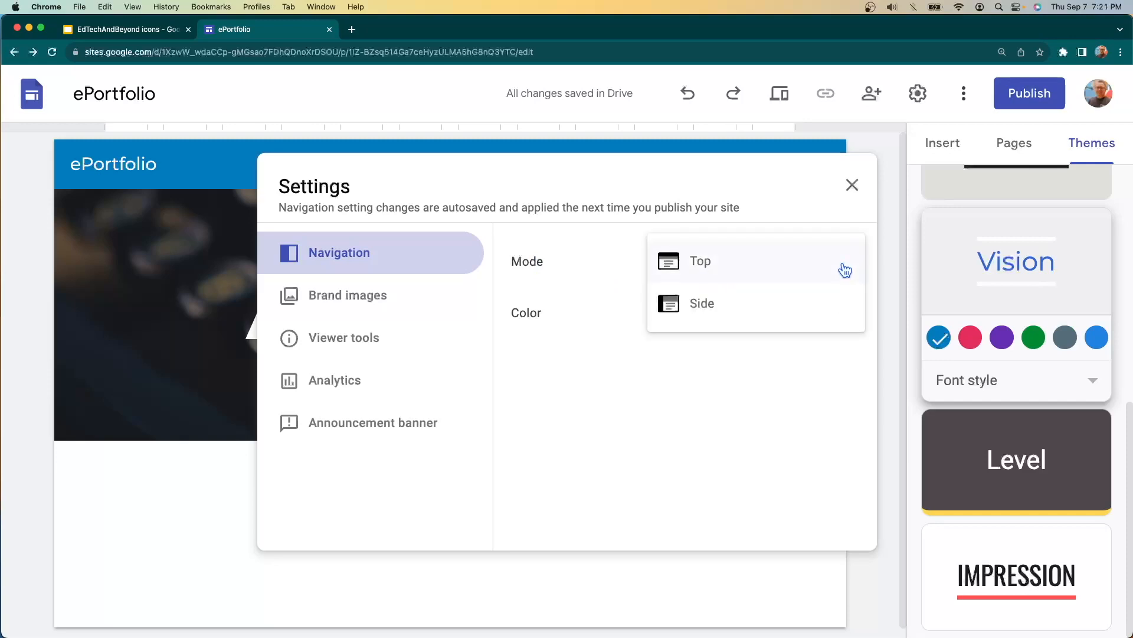
left_click(703, 304)
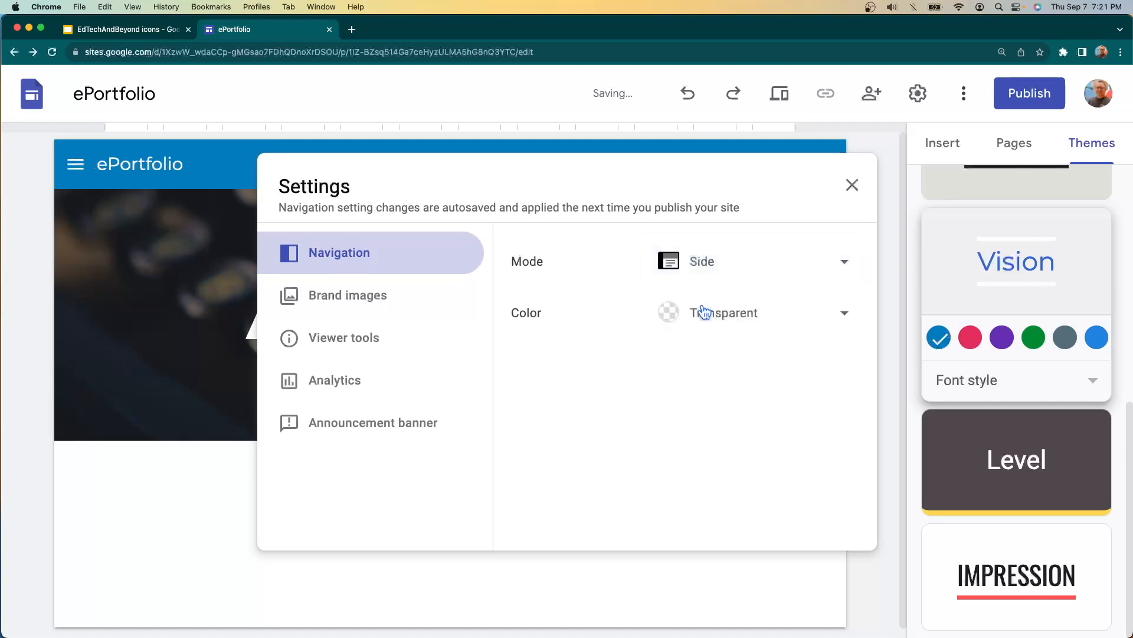
left_click(848, 320)
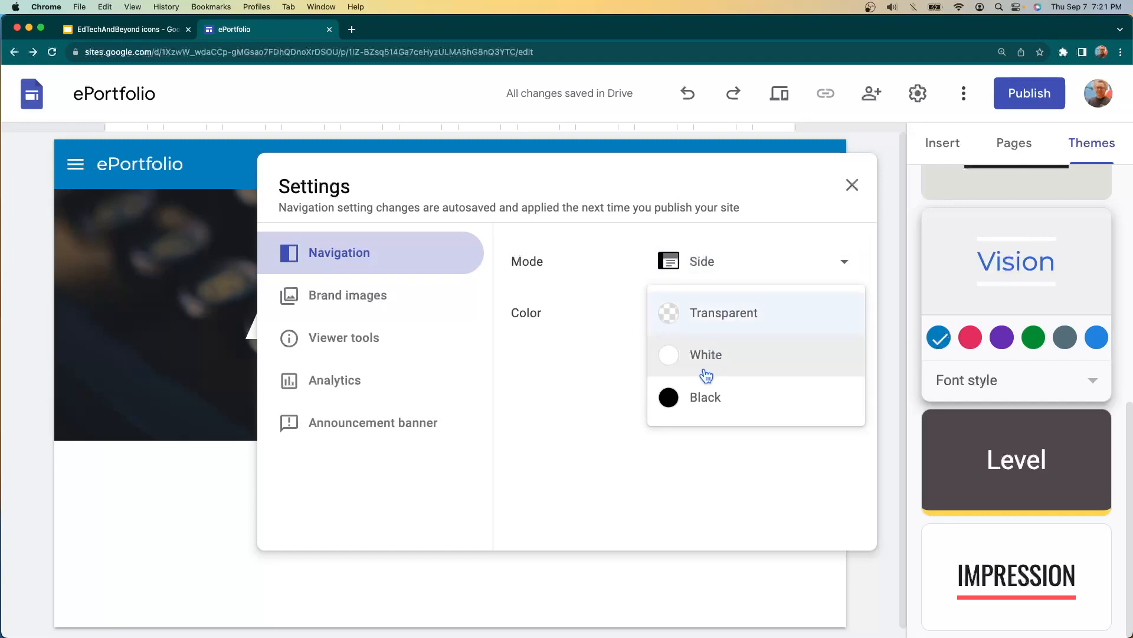
left_click(668, 361)
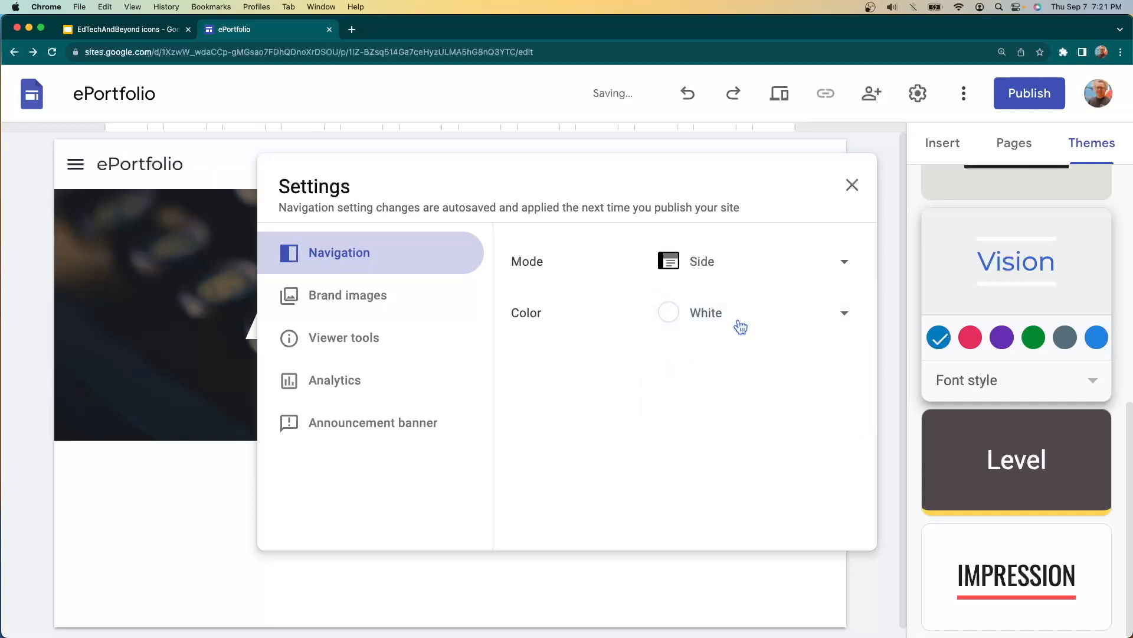
left_click(754, 319)
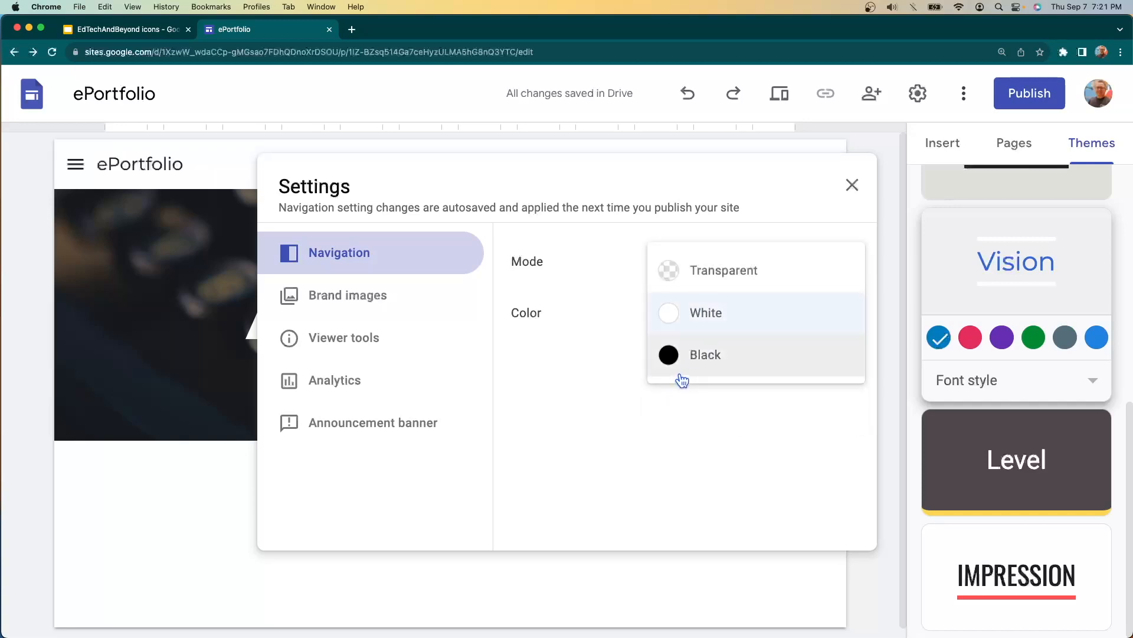
left_click(709, 322)
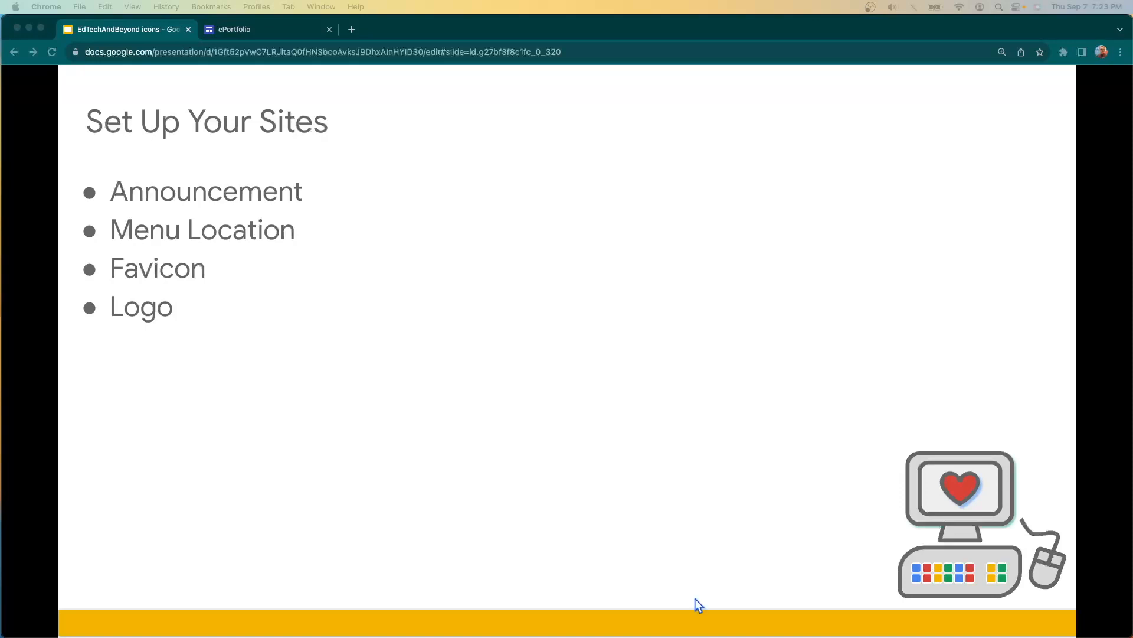
left_click(351, 29)
type("www")
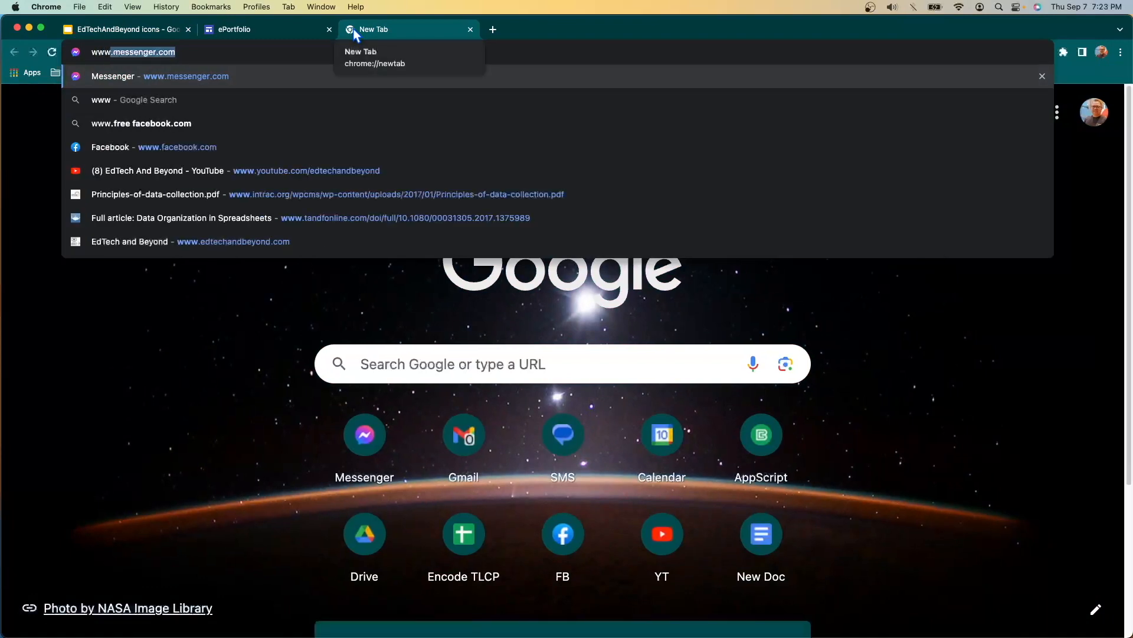
type(".")
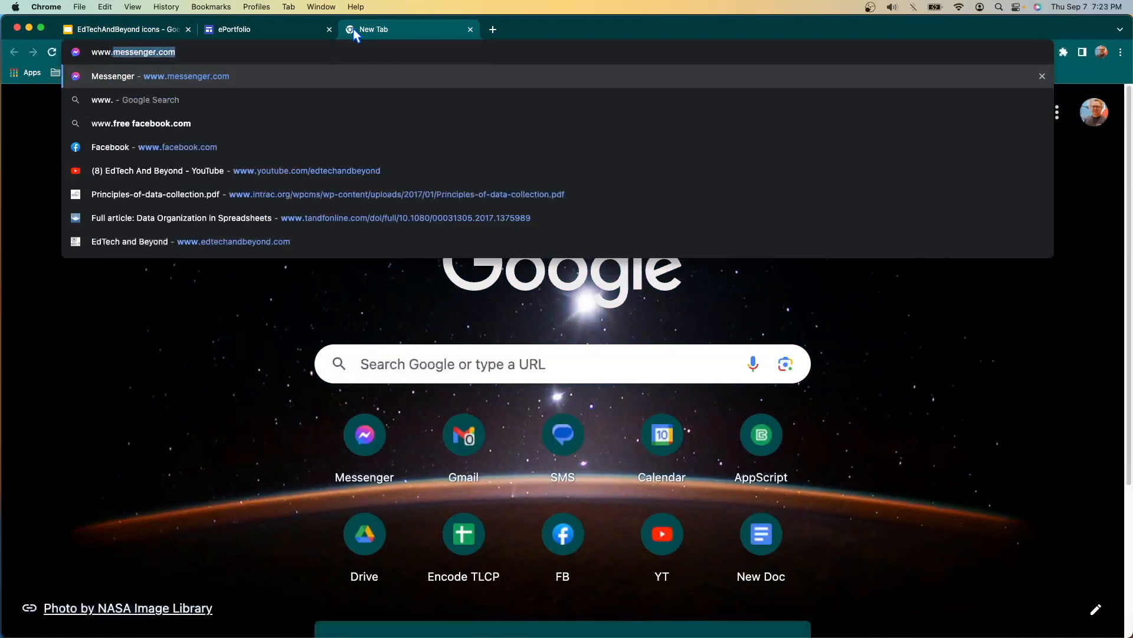
type("ed")
key("Return")
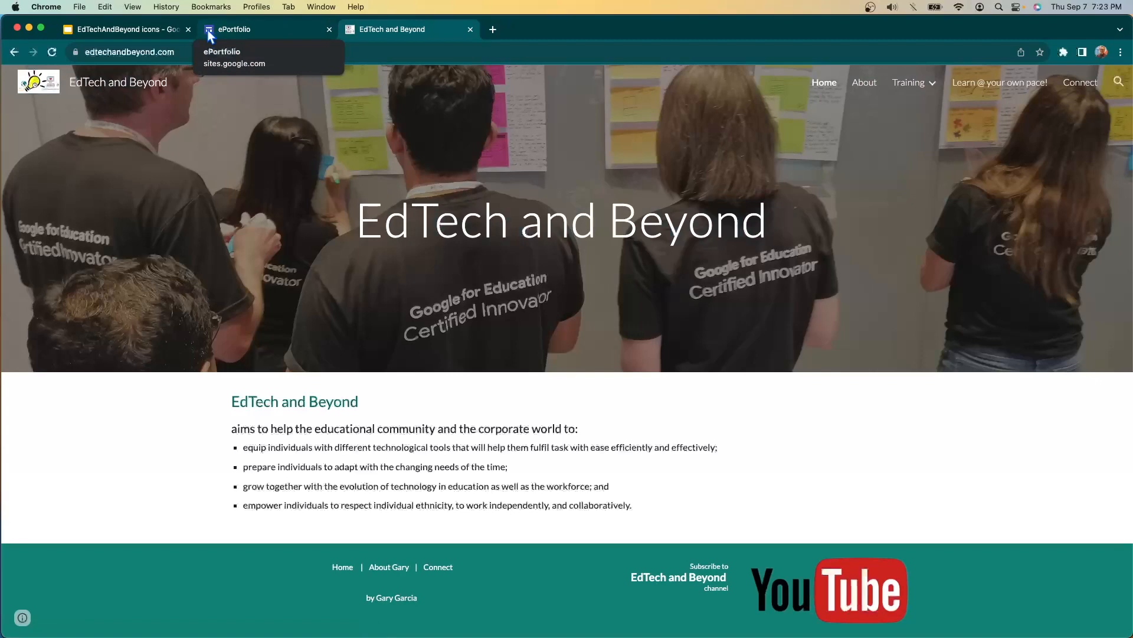
left_click(297, 30)
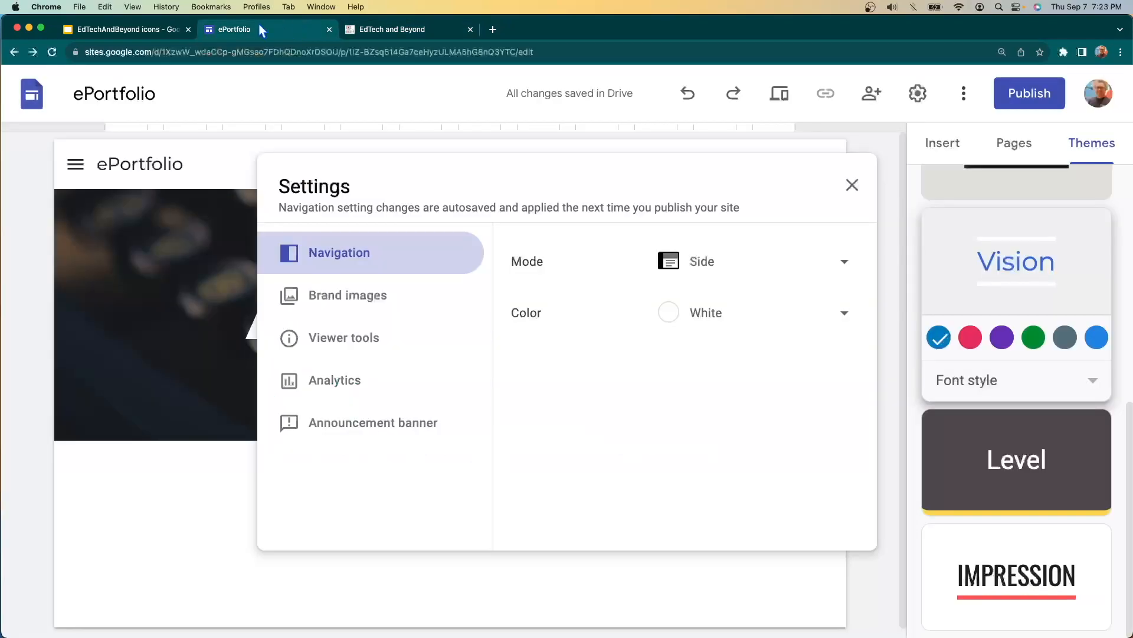
left_click(373, 30)
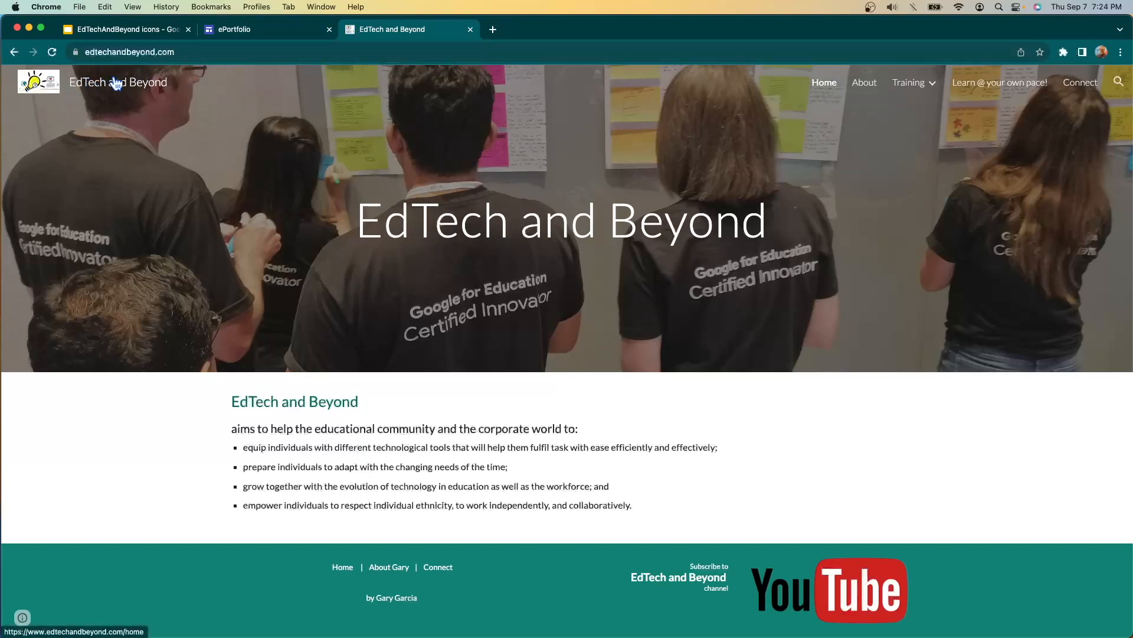
left_click(234, 33)
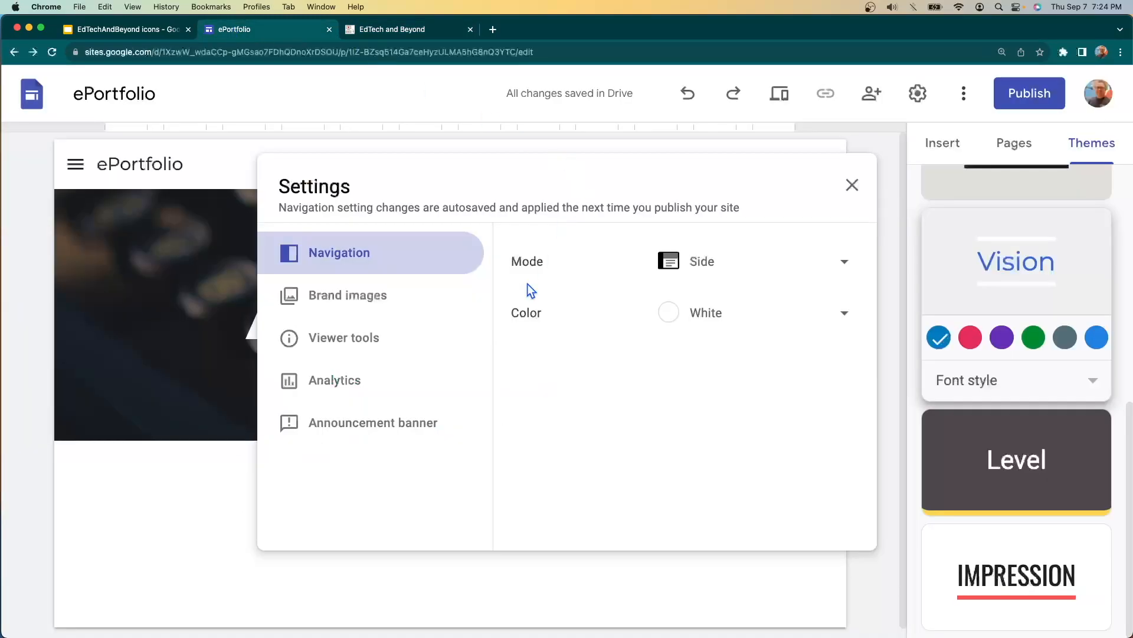
left_click(384, 301)
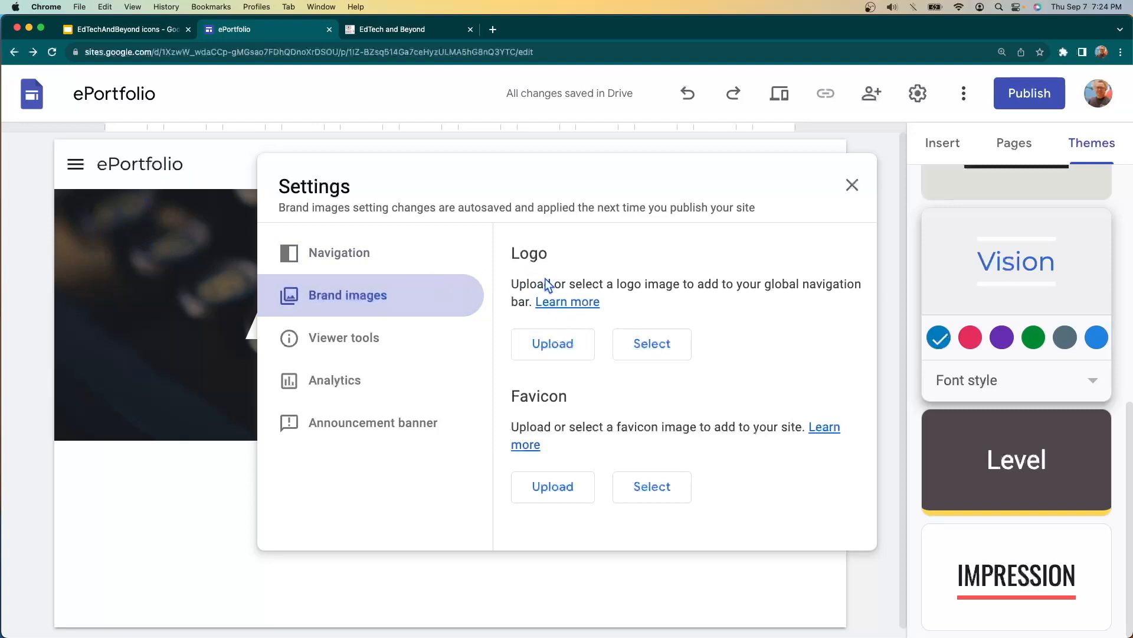
Upload the 7.22.53 PM Desktop screenshot as the site logo.
left_click(547, 353)
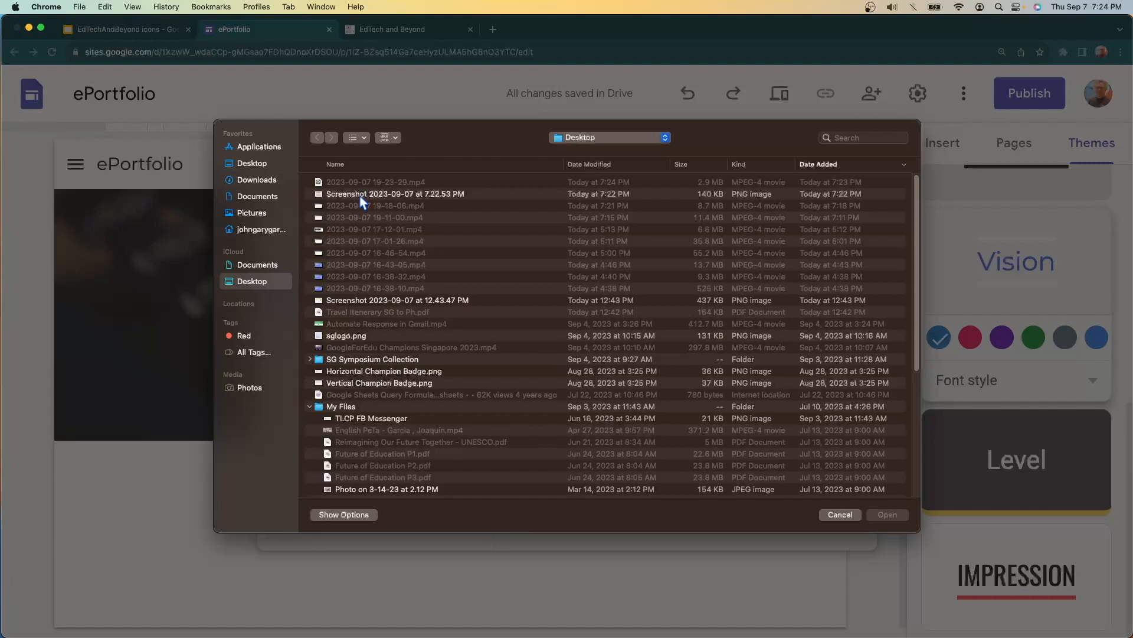
left_click(254, 165)
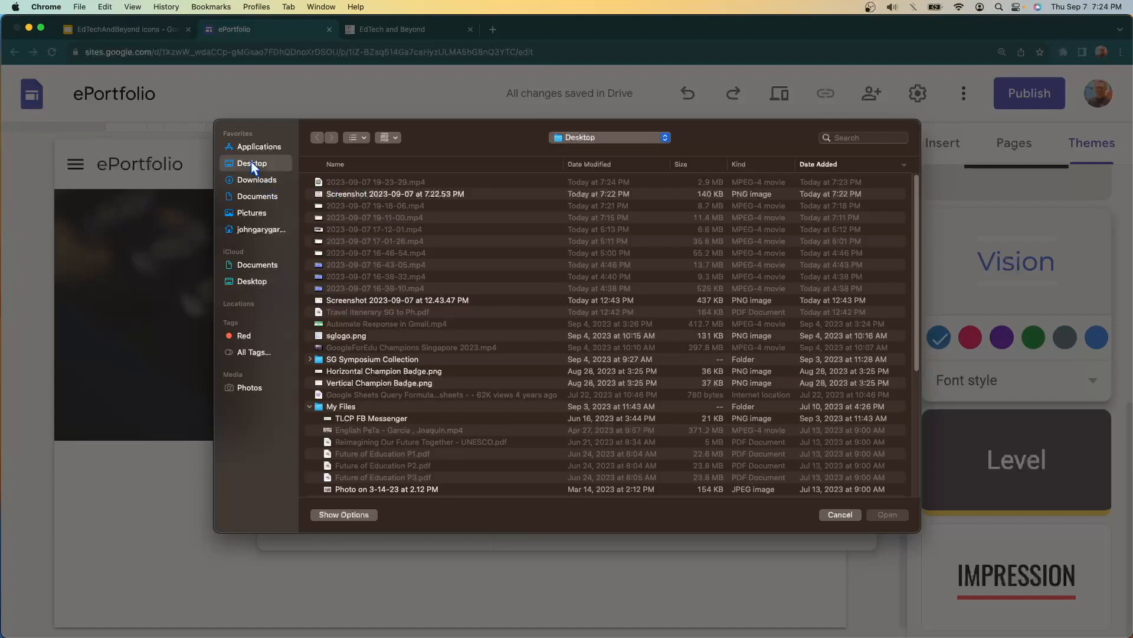
left_click(363, 194)
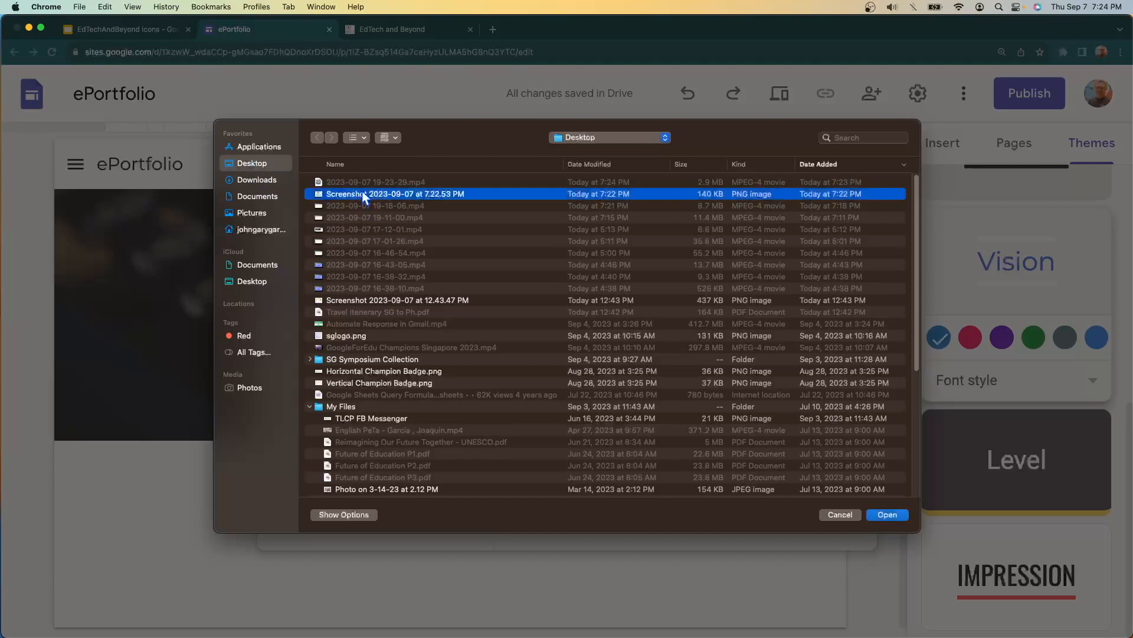
key("space")
key("space")
double_click(362, 193)
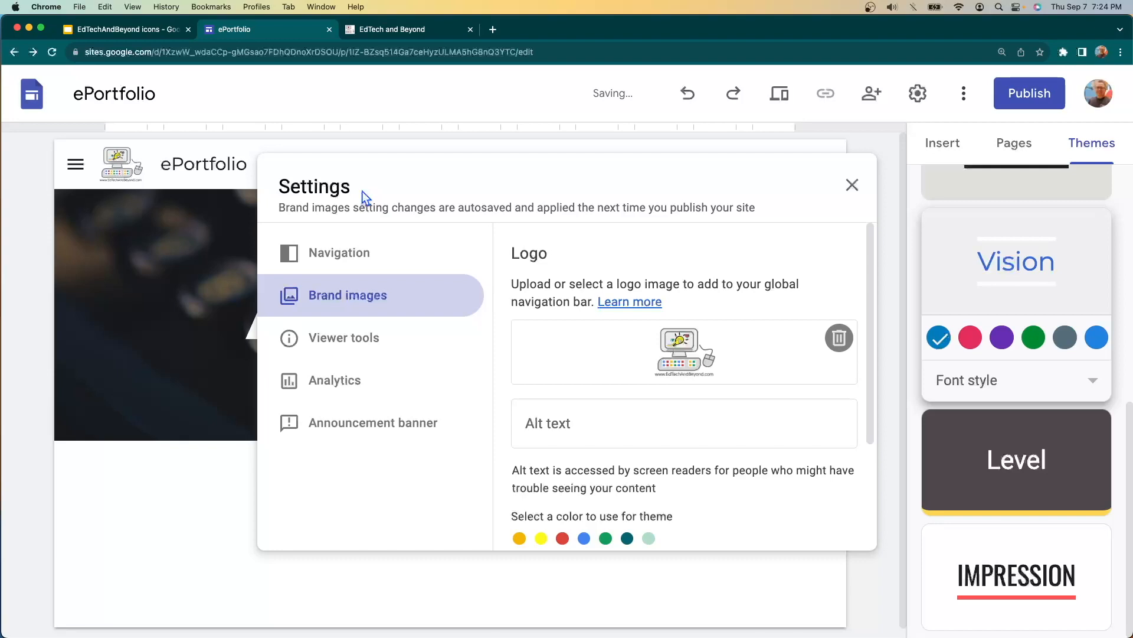
scroll(644, 377, "down", 1)
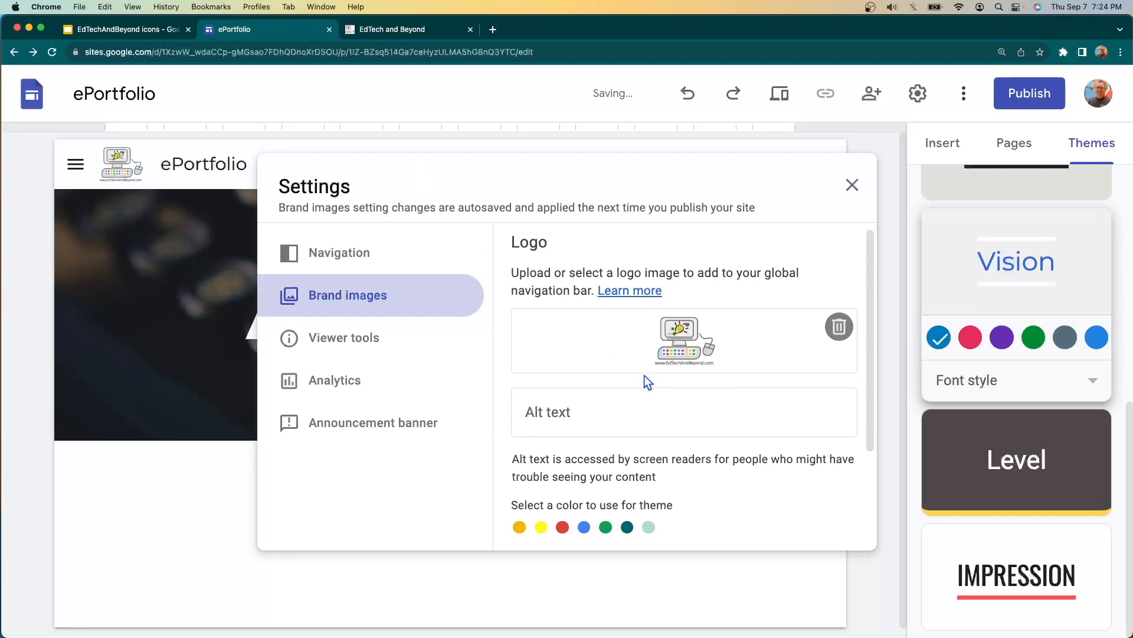
scroll(644, 375, "down", 3)
scroll(644, 373, "up", 3)
scroll(643, 373, "down", 3)
scroll(643, 373, "down", 3)
Use the same screenshot as the favicon and close the settings.
left_click(555, 505)
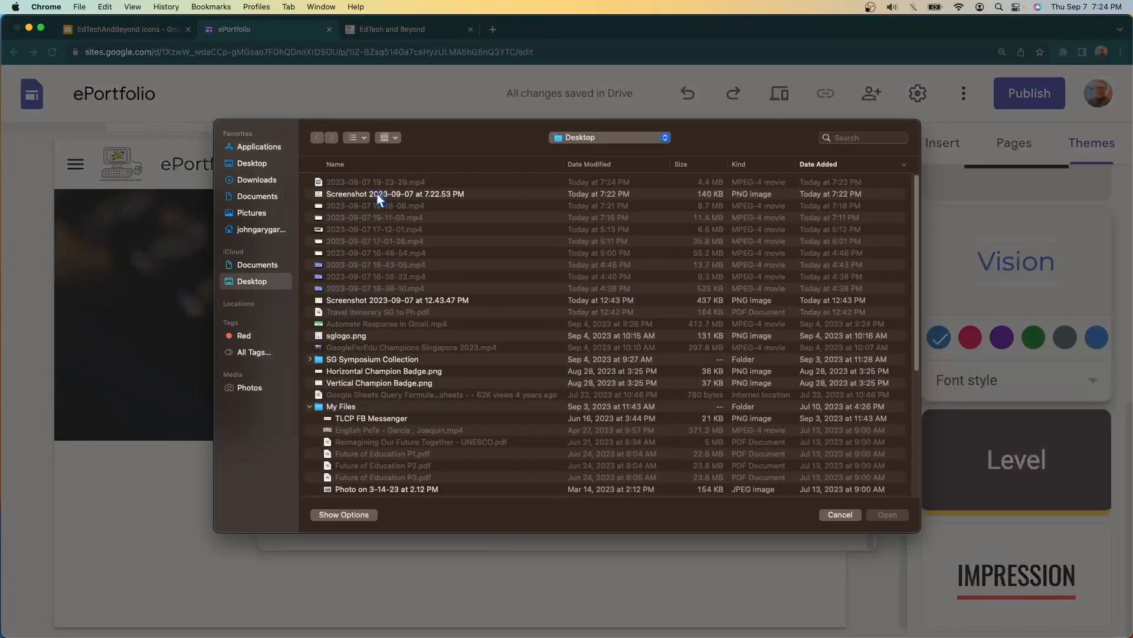
double_click(378, 195)
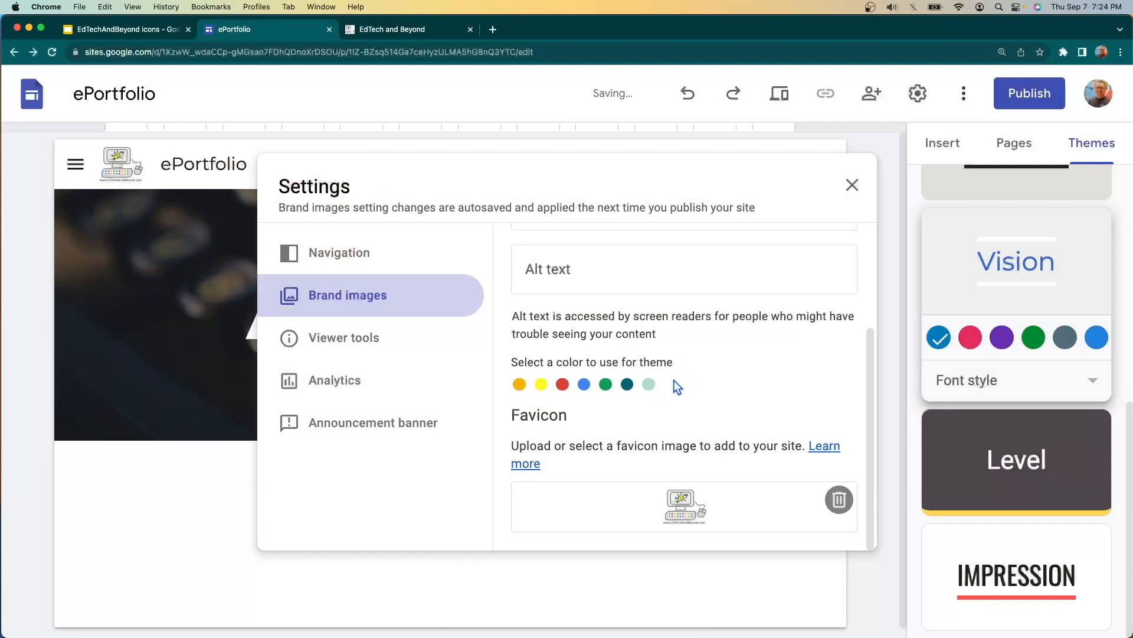
scroll(679, 377, "up", 5)
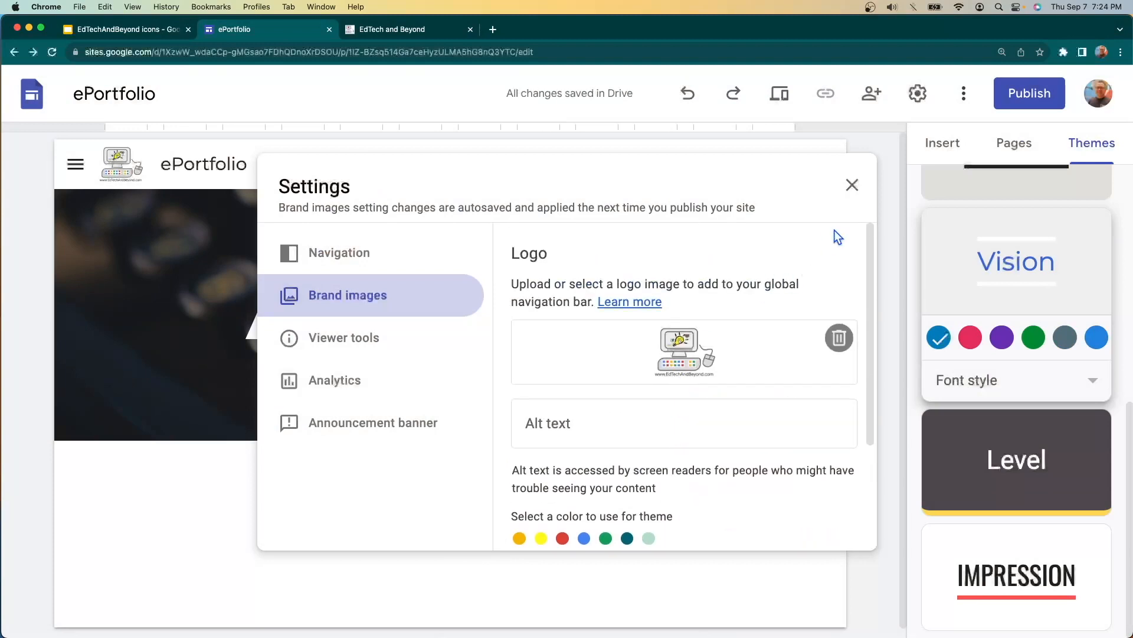
left_click(852, 186)
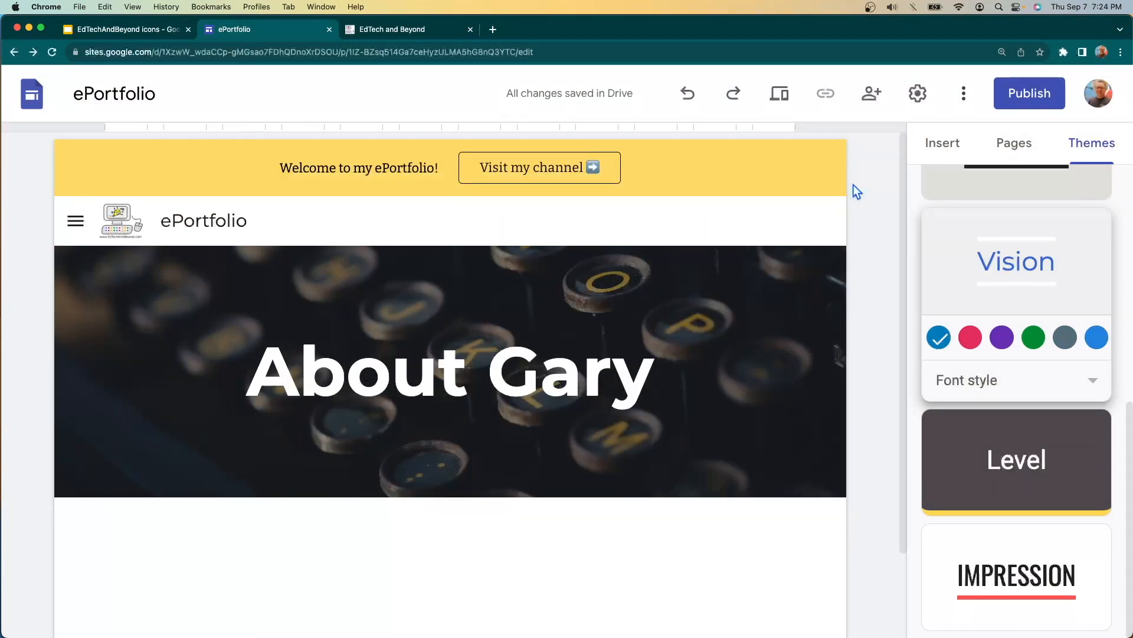
mouse_move(108, 221)
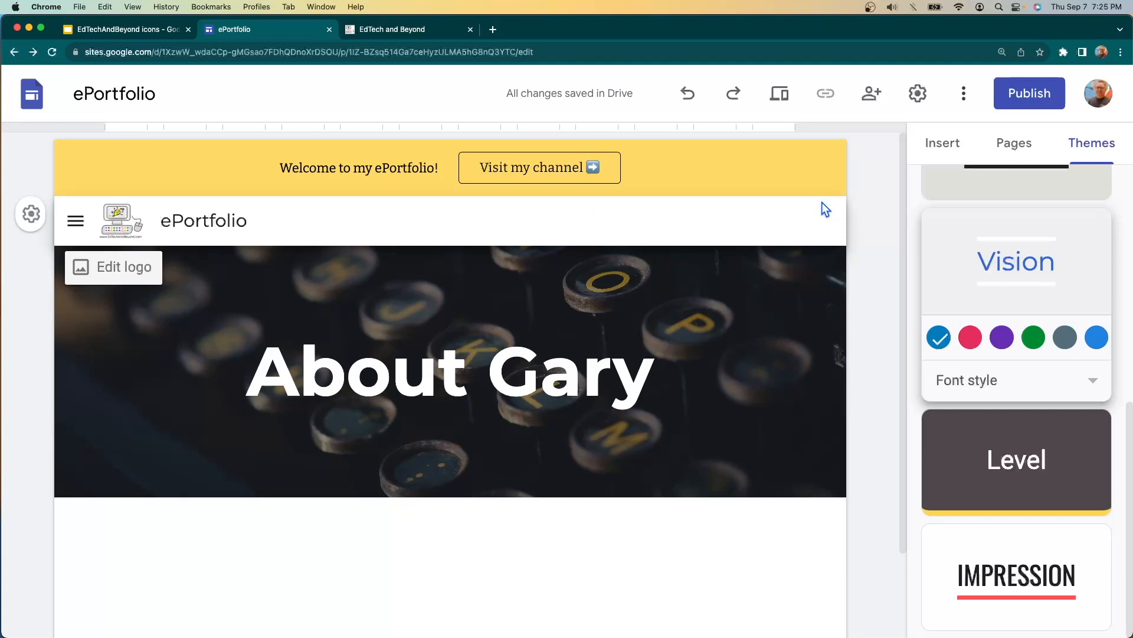
Preview the site at desktop width and highlight the 'Welcome to my ePortfolio!' banner text.
left_click(780, 94)
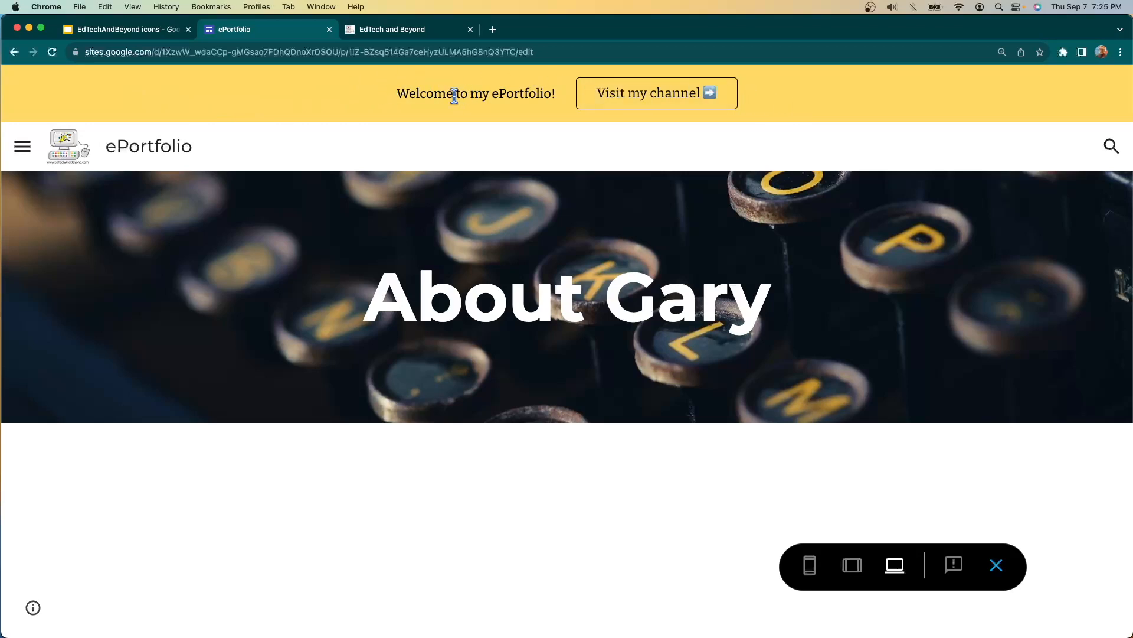
left_click_drag(396, 91, 546, 88)
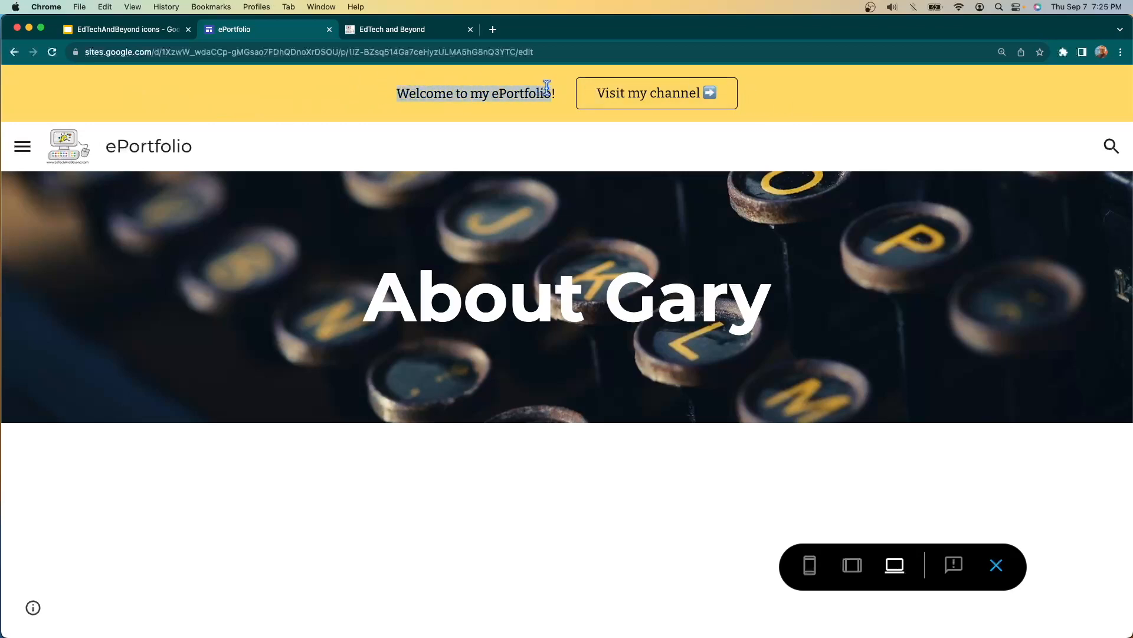
left_click(611, 100)
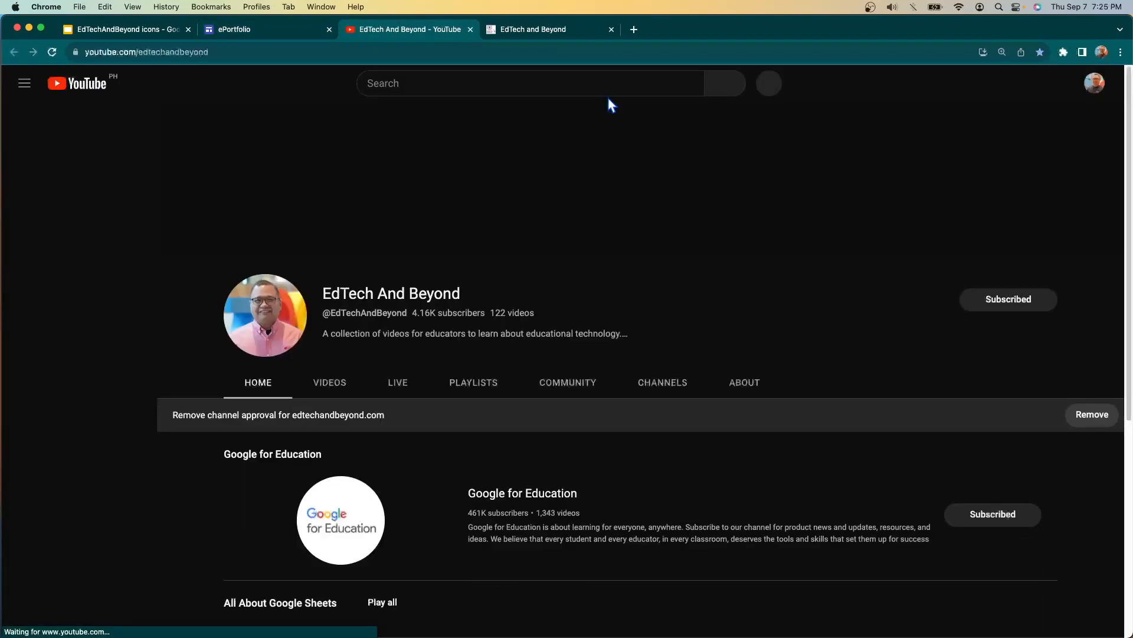
left_click(469, 29)
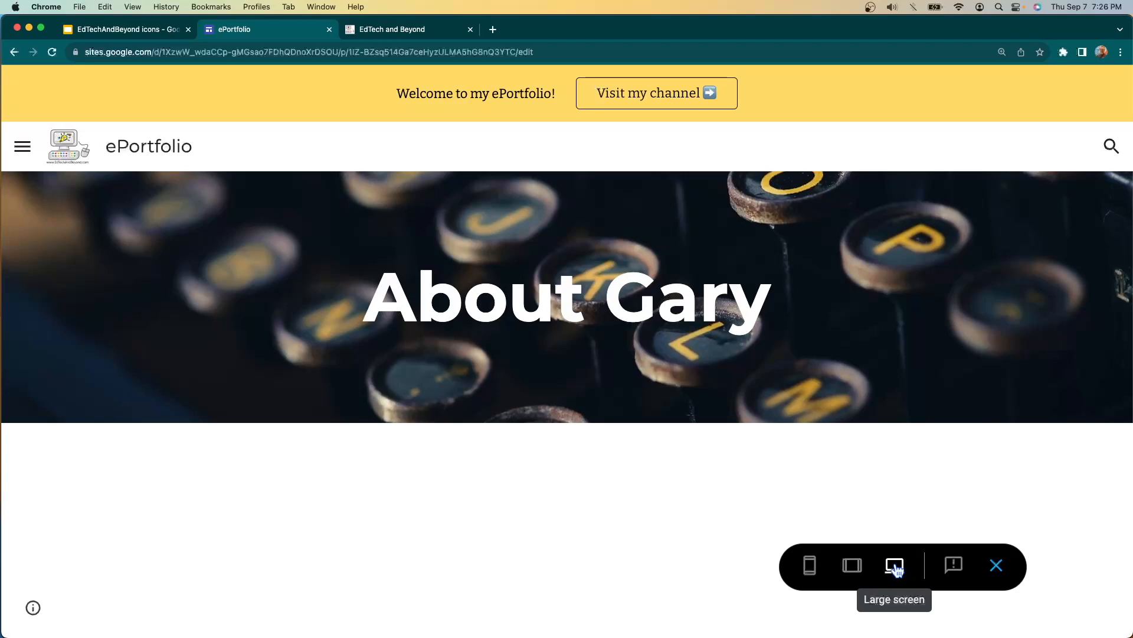
Cycle the preview through tablet, phone and large-screen widths, then exit preview.
left_click(850, 566)
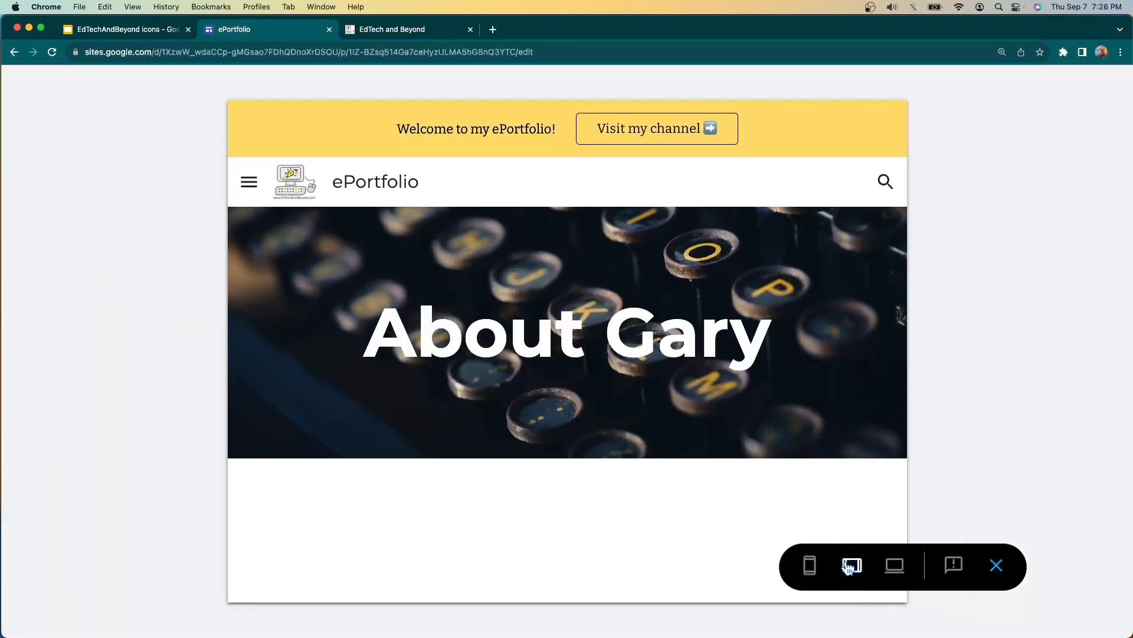
left_click(810, 566)
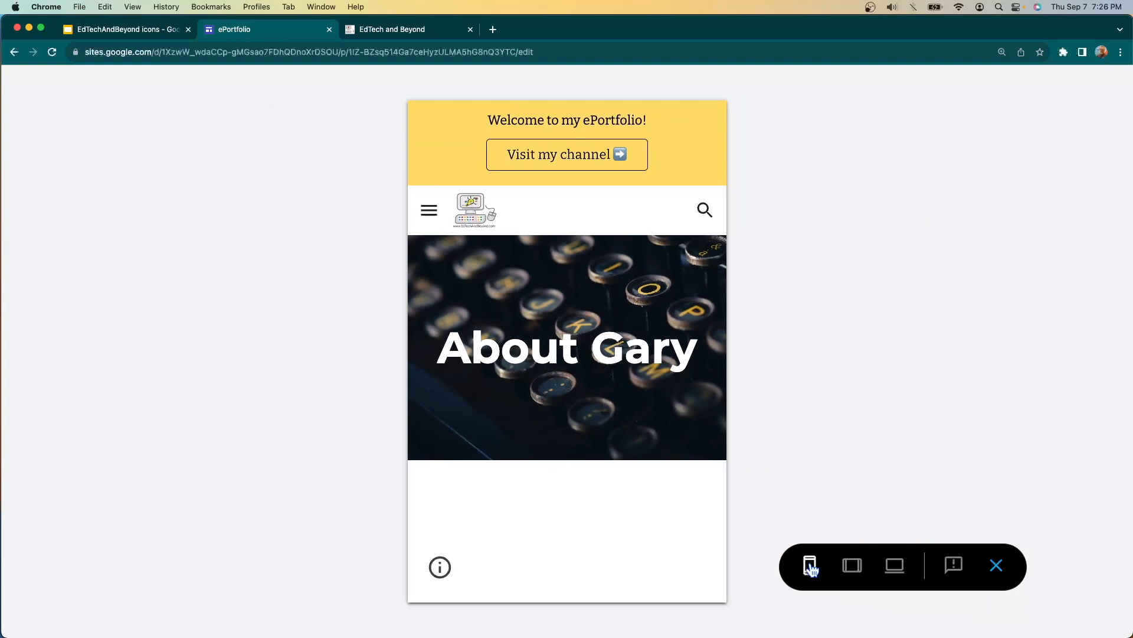
left_click(851, 566)
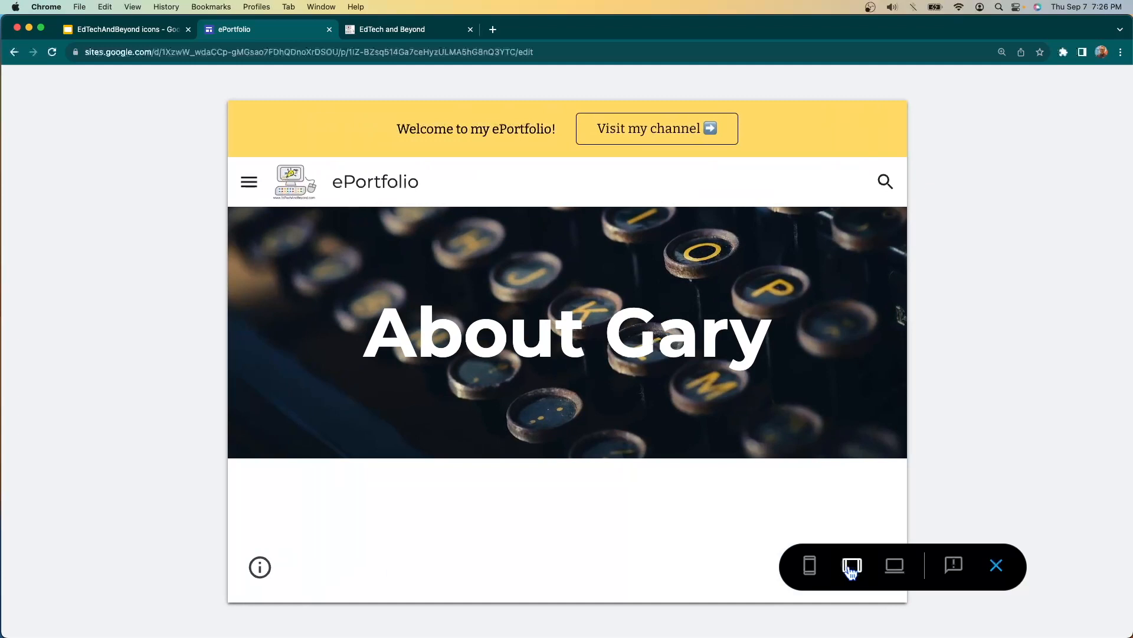
left_click(809, 566)
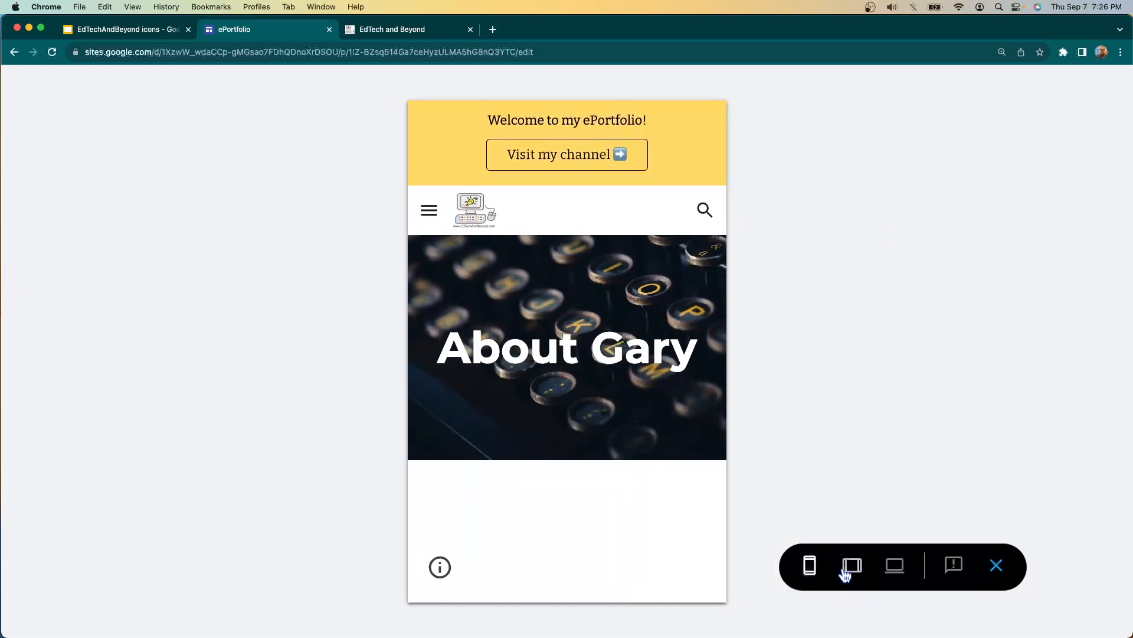
left_click(846, 573)
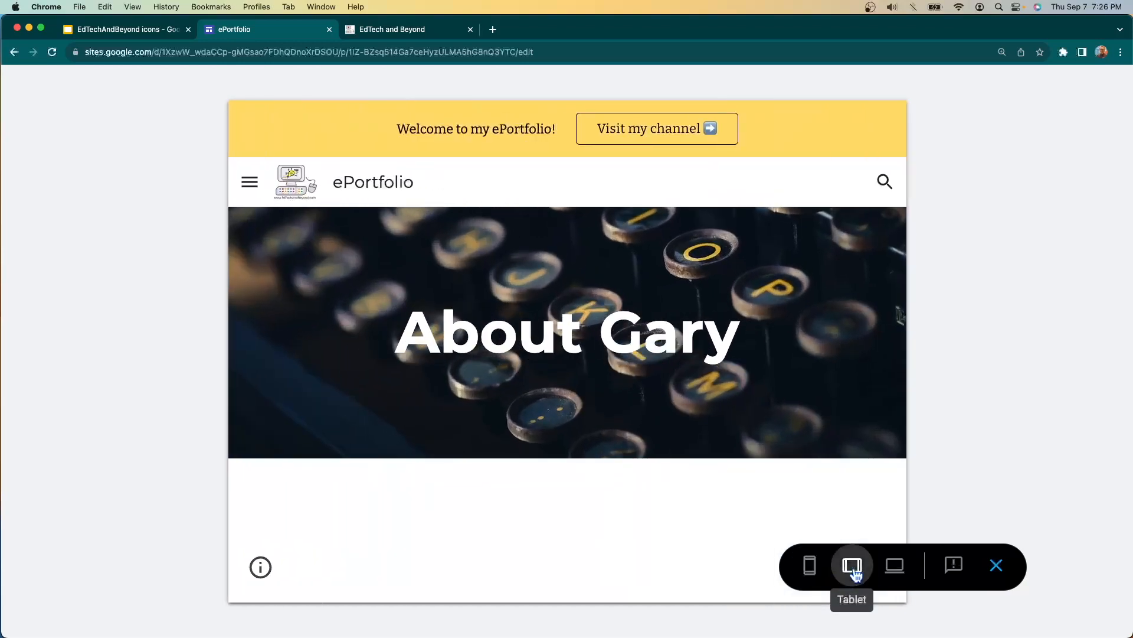
left_click(894, 570)
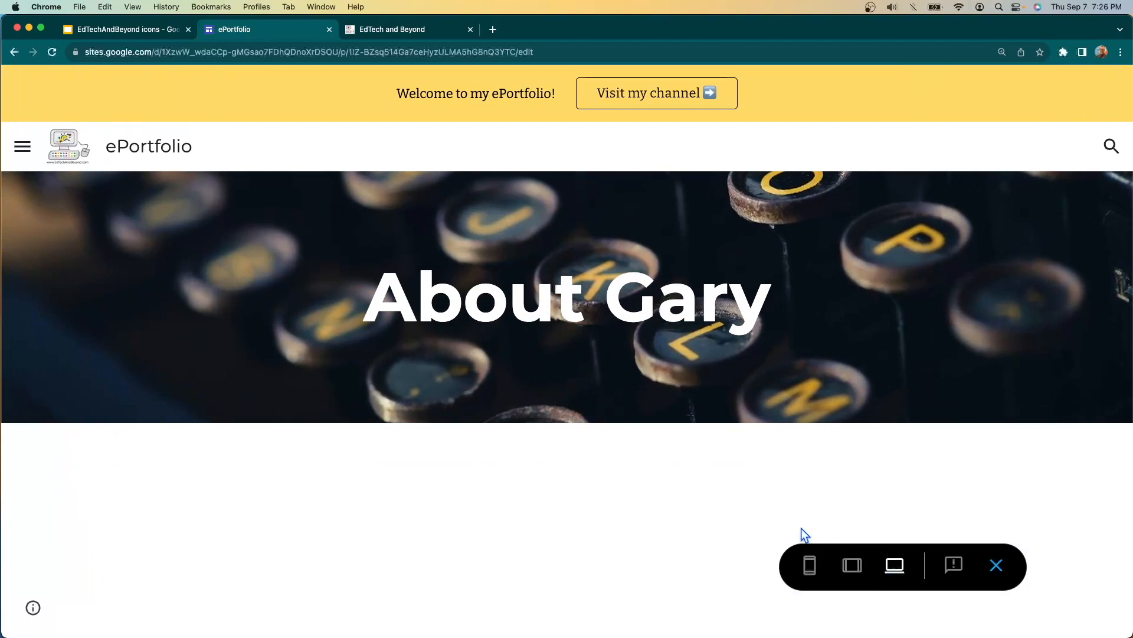
left_click(997, 567)
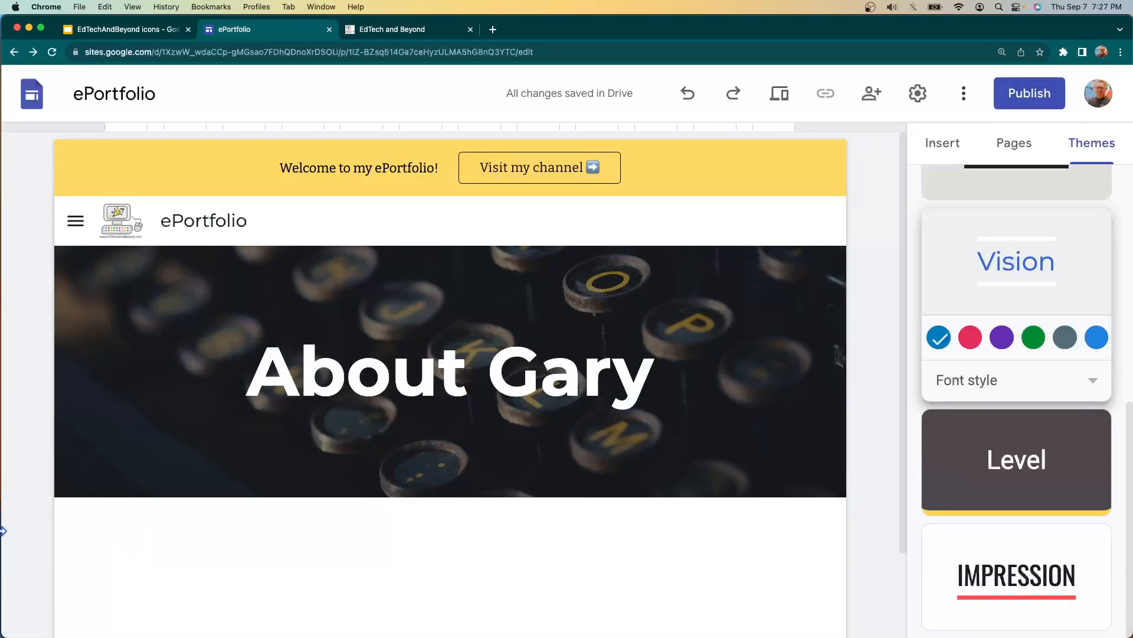
left_click(127, 29)
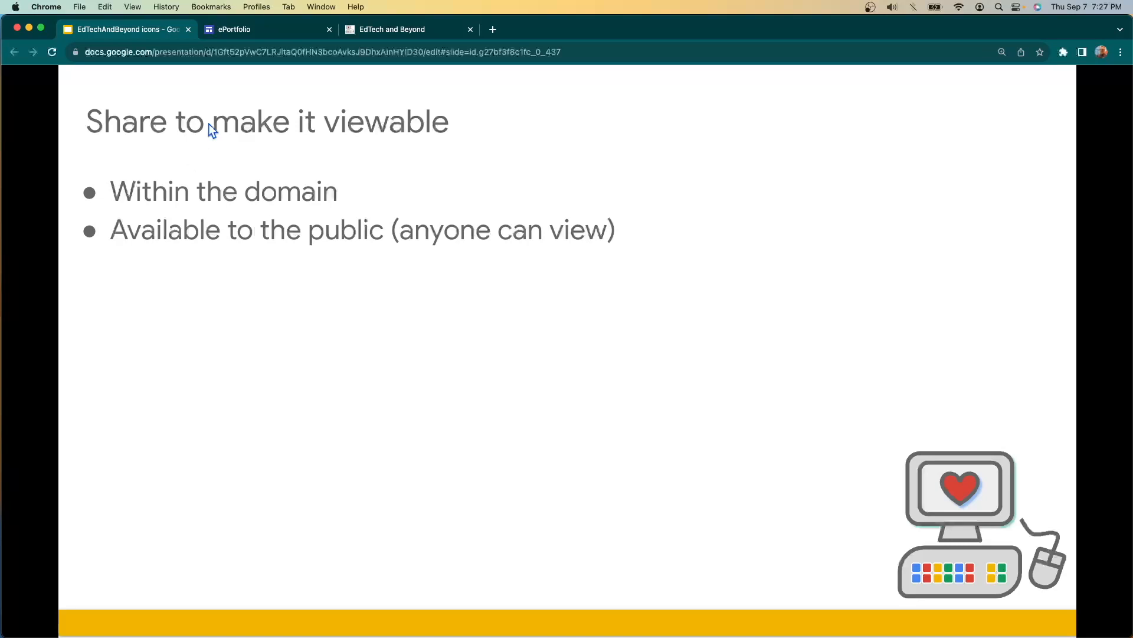
left_click(258, 29)
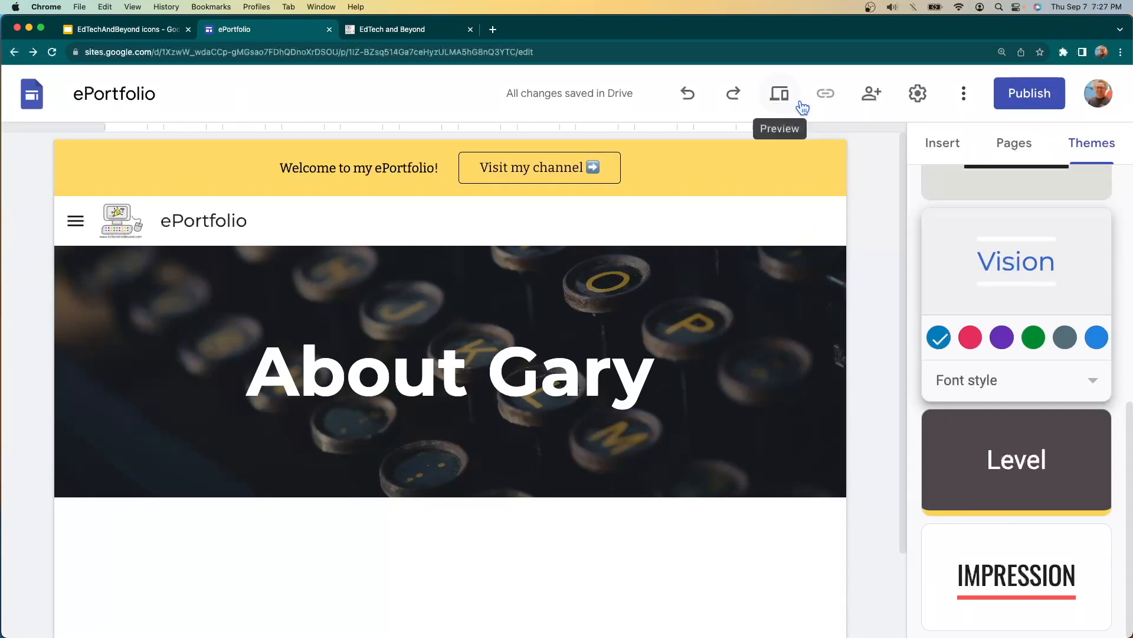
Start publishing and review the 'eportfolio' web address in the URL preview.
left_click(1035, 101)
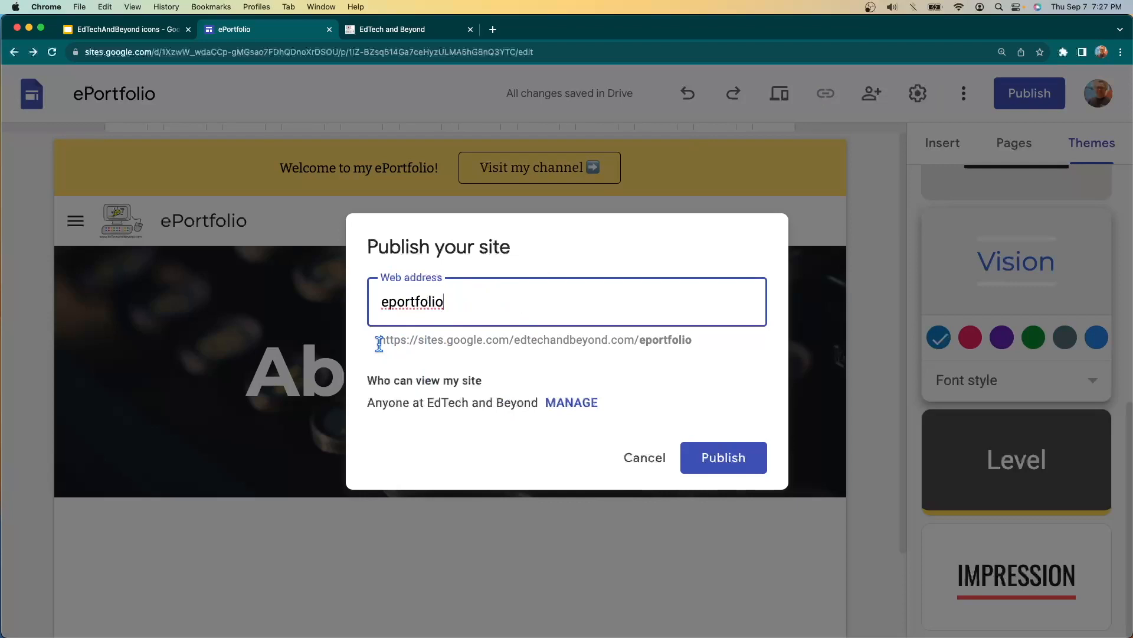
left_click_drag(379, 342, 636, 347)
left_click_drag(517, 343, 655, 340)
left_click(701, 343)
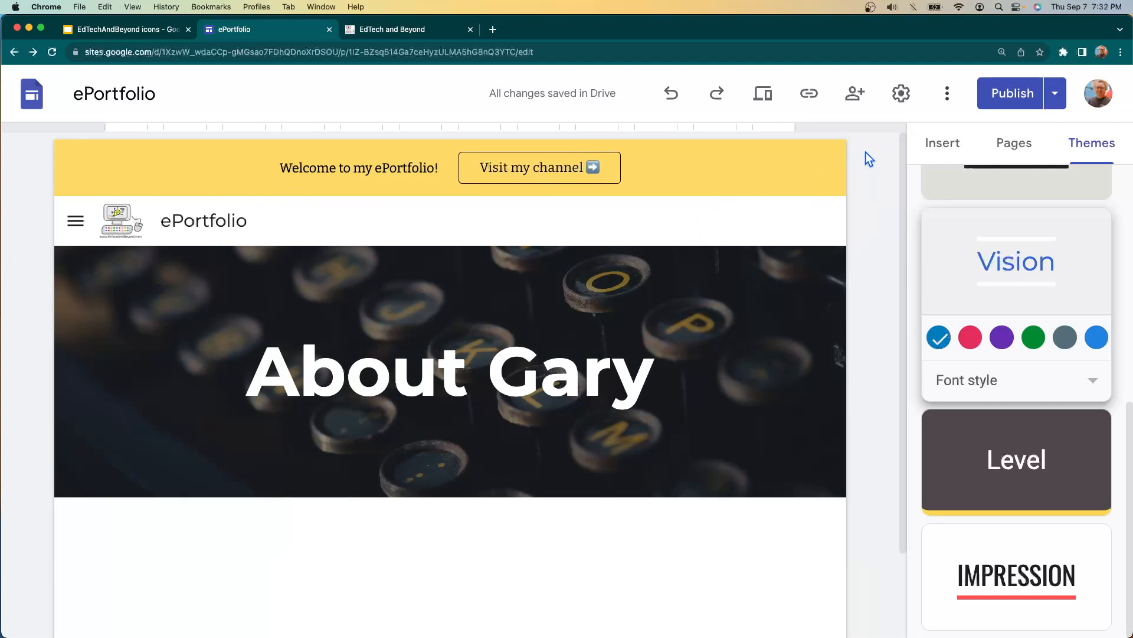
Open the ePortfolio's Share dialog, showing the draft restricted and the published site shared with EdTech and Beyond.
left_click(856, 94)
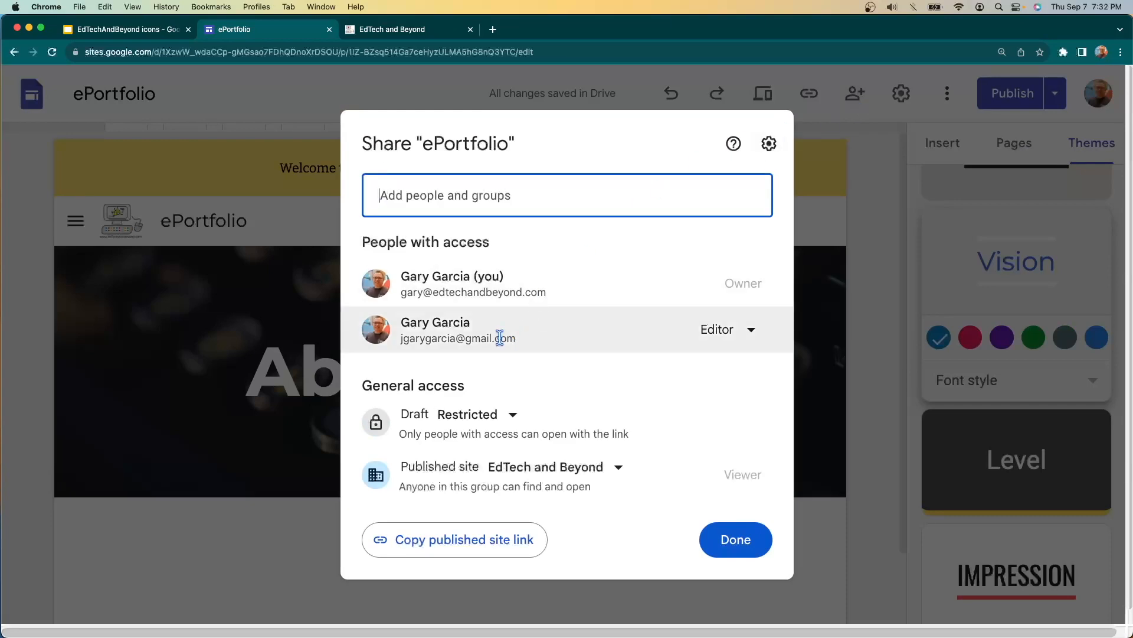
mouse_move(453, 331)
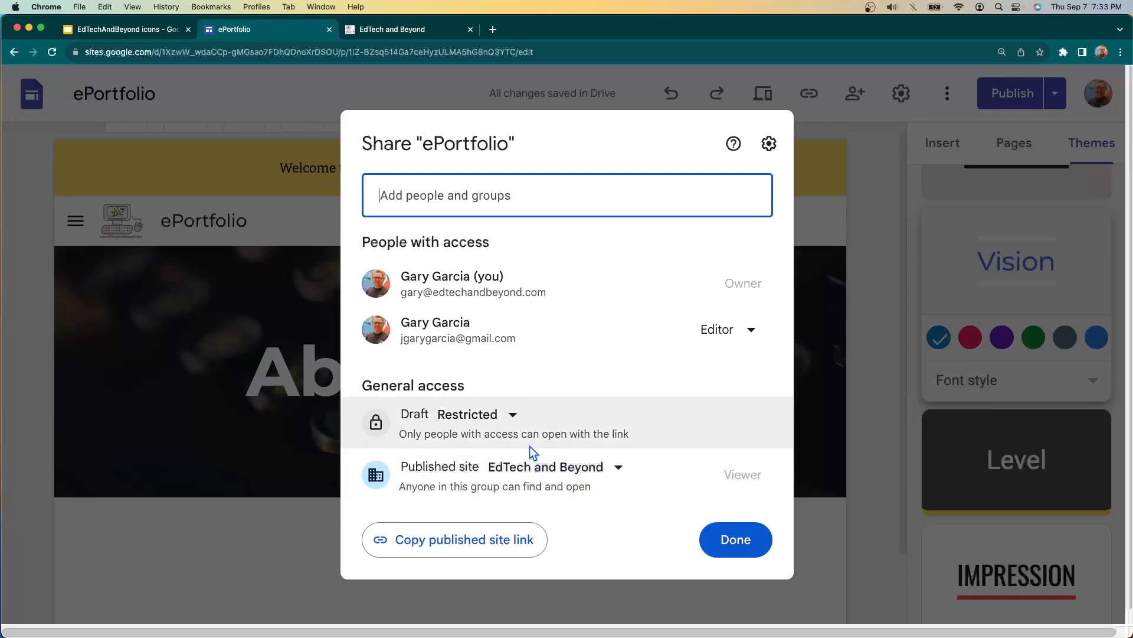
Add an outside contact's e-mail as a Published Viewer, send the invite, and confirm sharing outside the organisation.
left_click(513, 415)
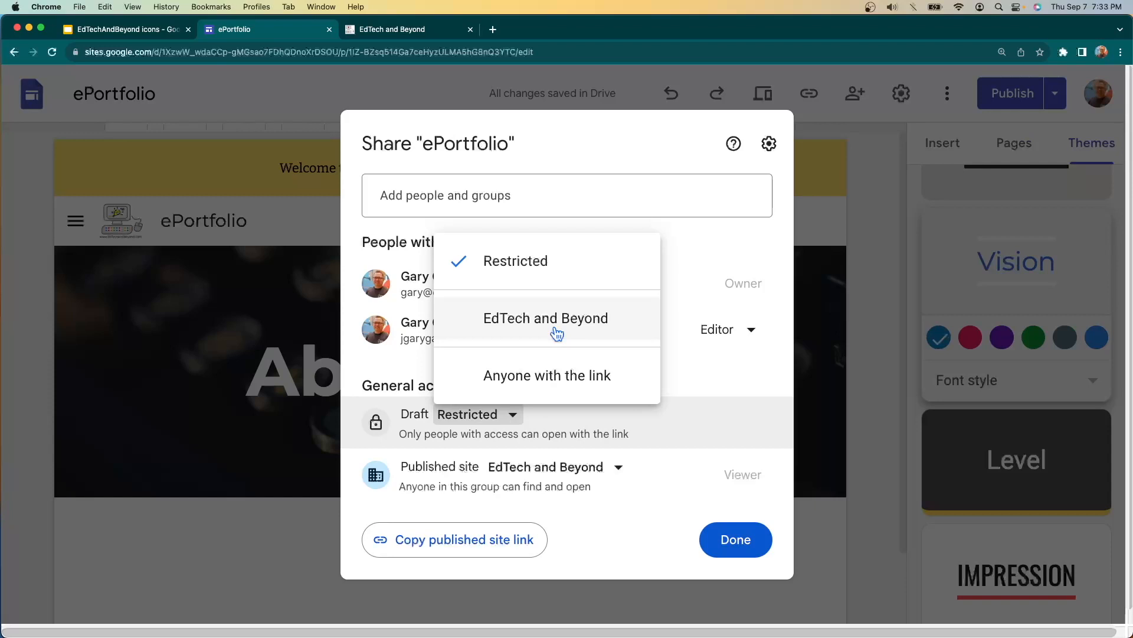
left_click(577, 210)
type("geg")
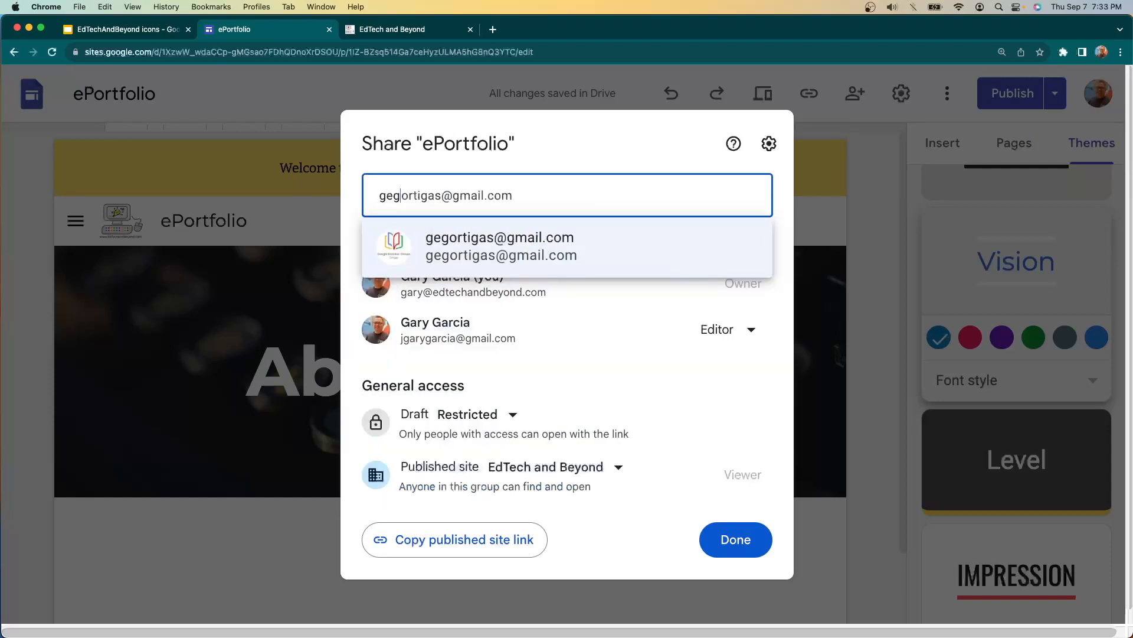
left_click(563, 255)
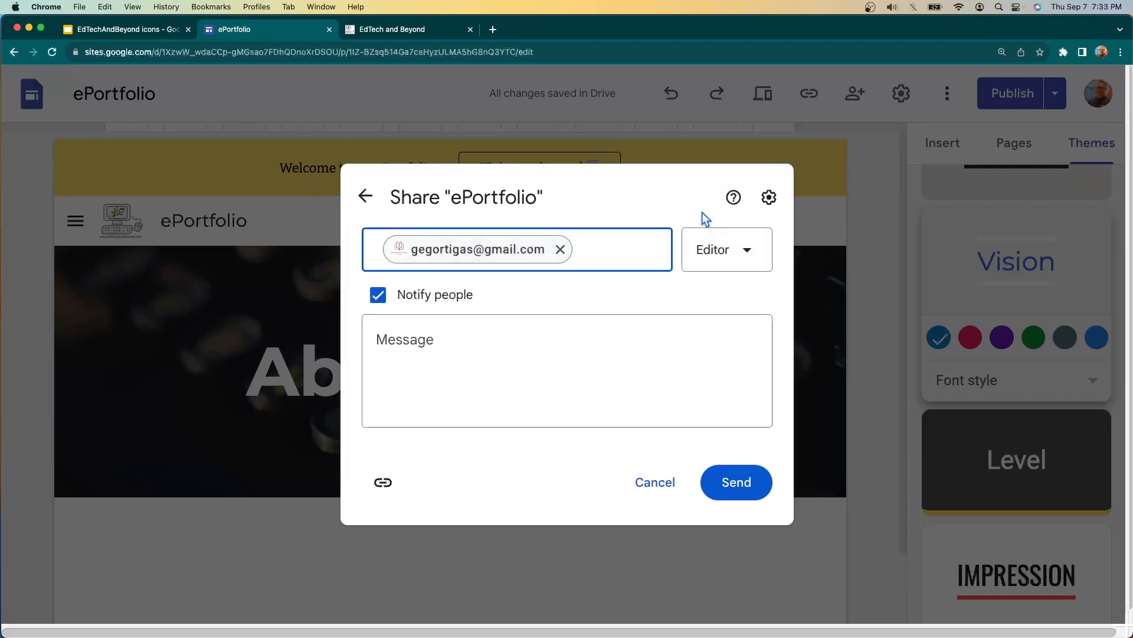
left_click(747, 259)
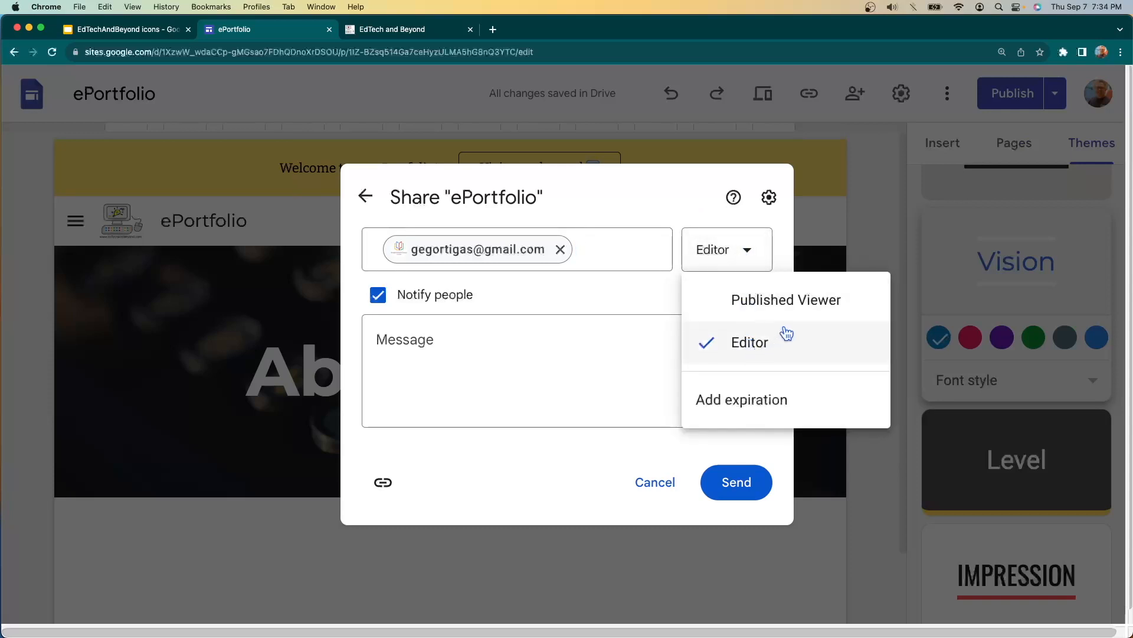
left_click(795, 314)
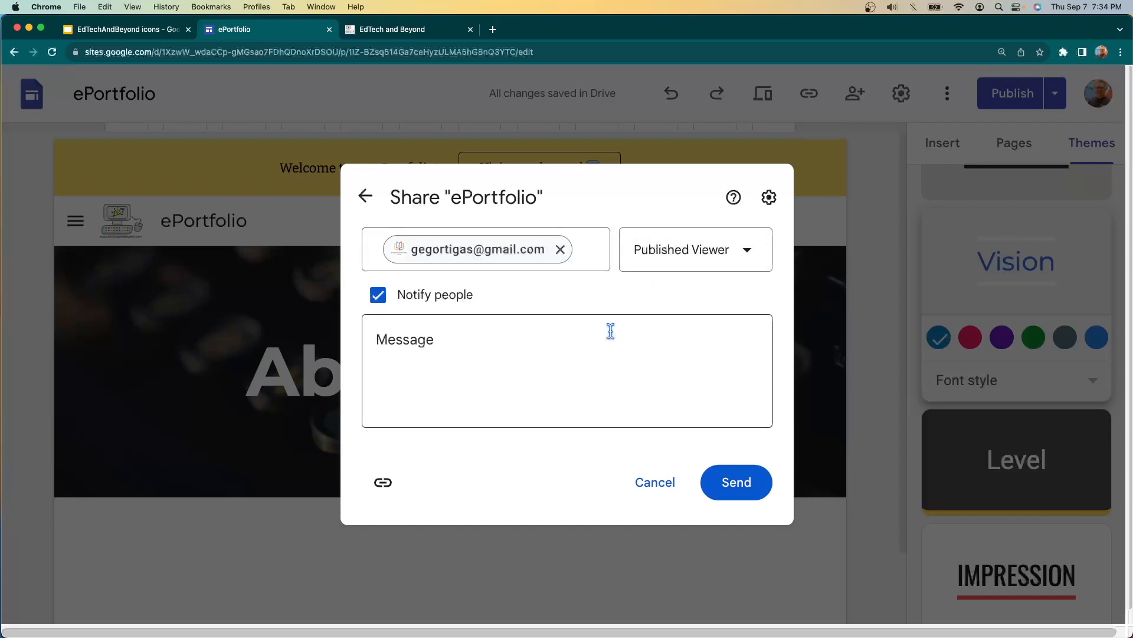
left_click(733, 483)
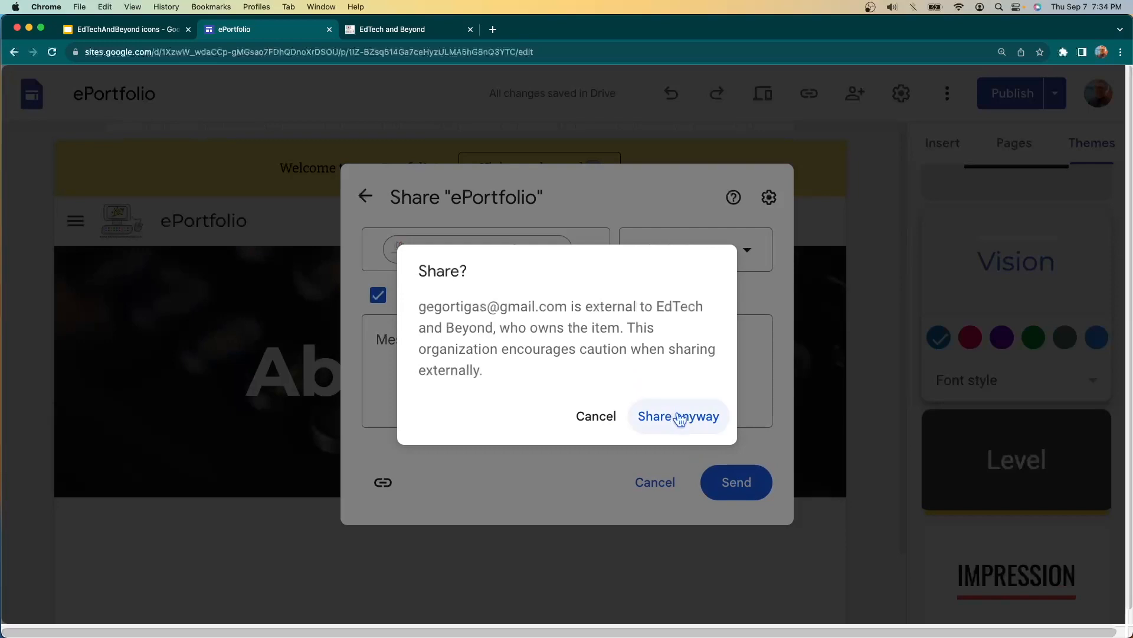
left_click(679, 417)
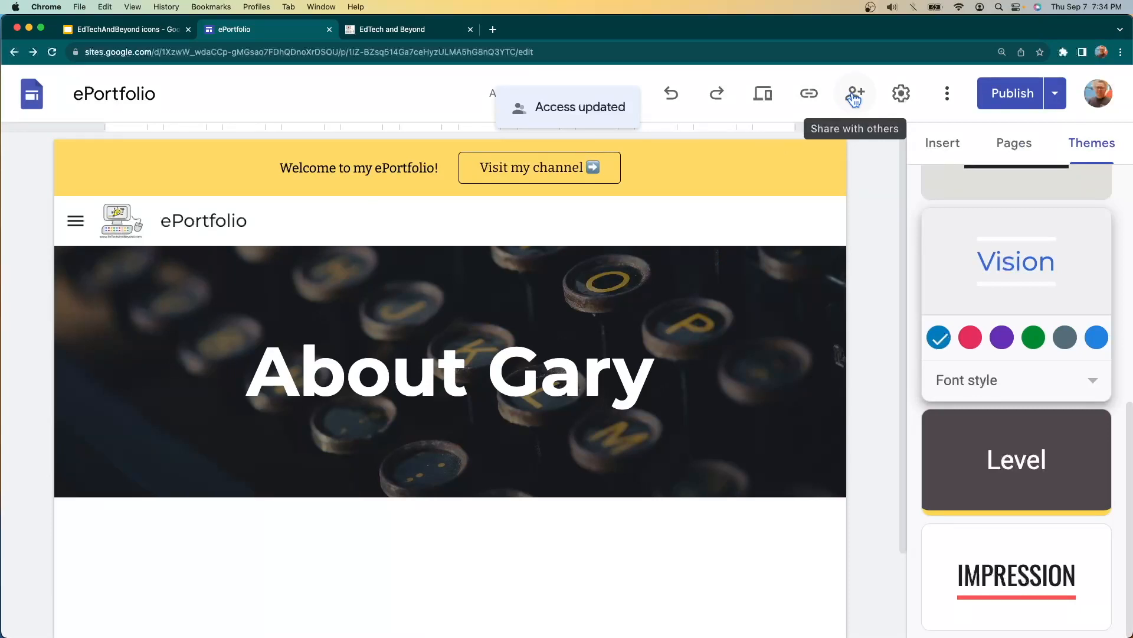
Change the published site's access to Public in the sharing settings and close them.
left_click(854, 96)
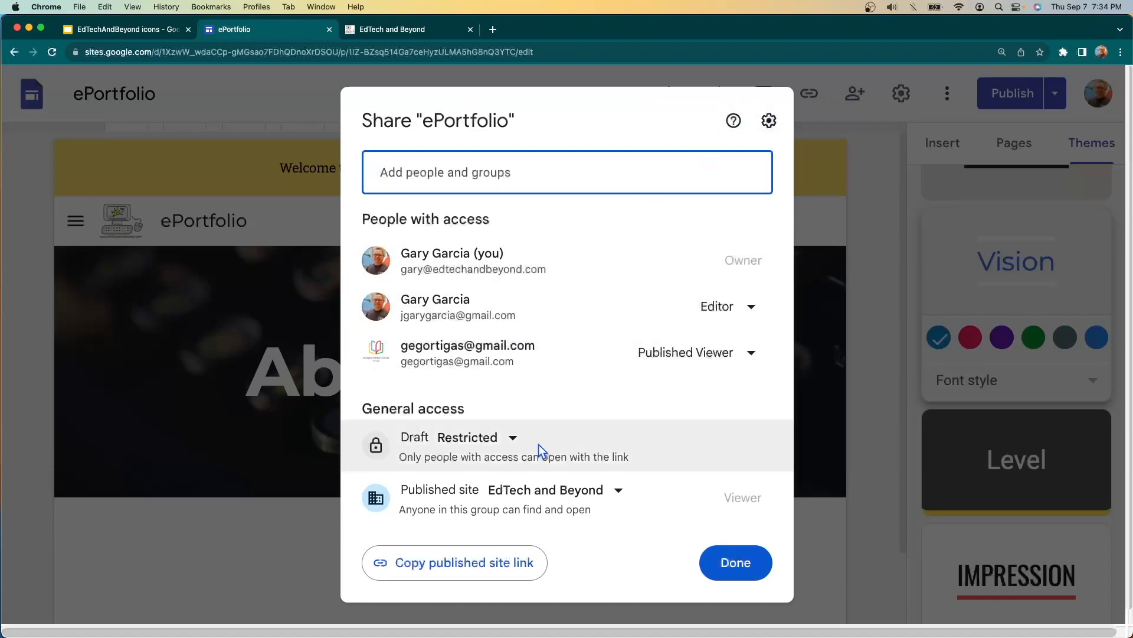
left_click(617, 501)
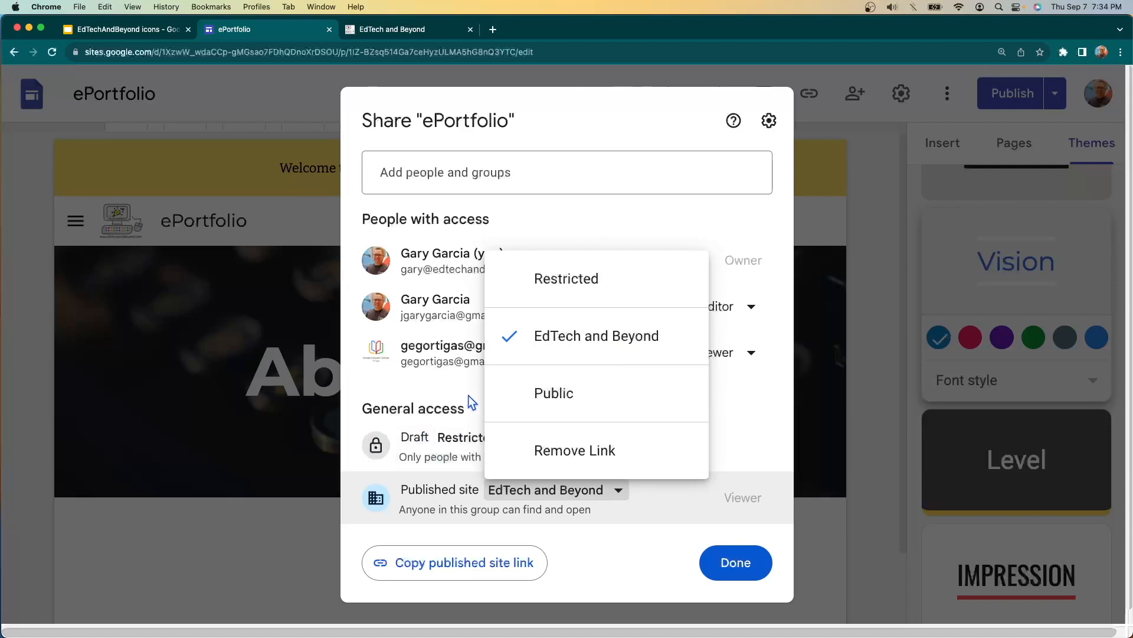
left_click(630, 407)
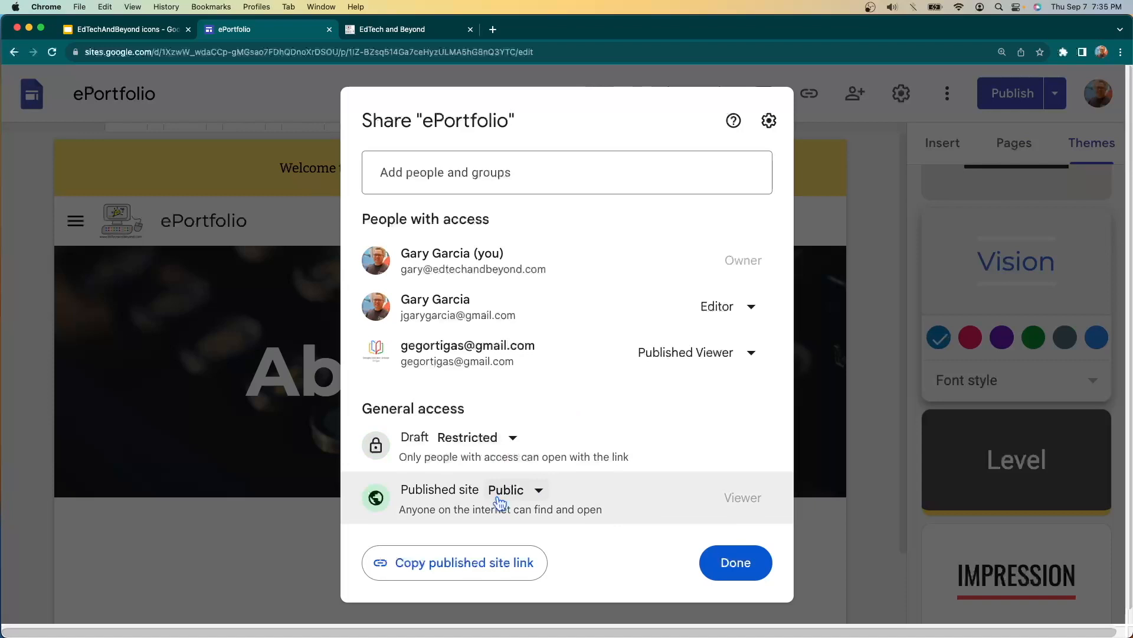
left_click(732, 563)
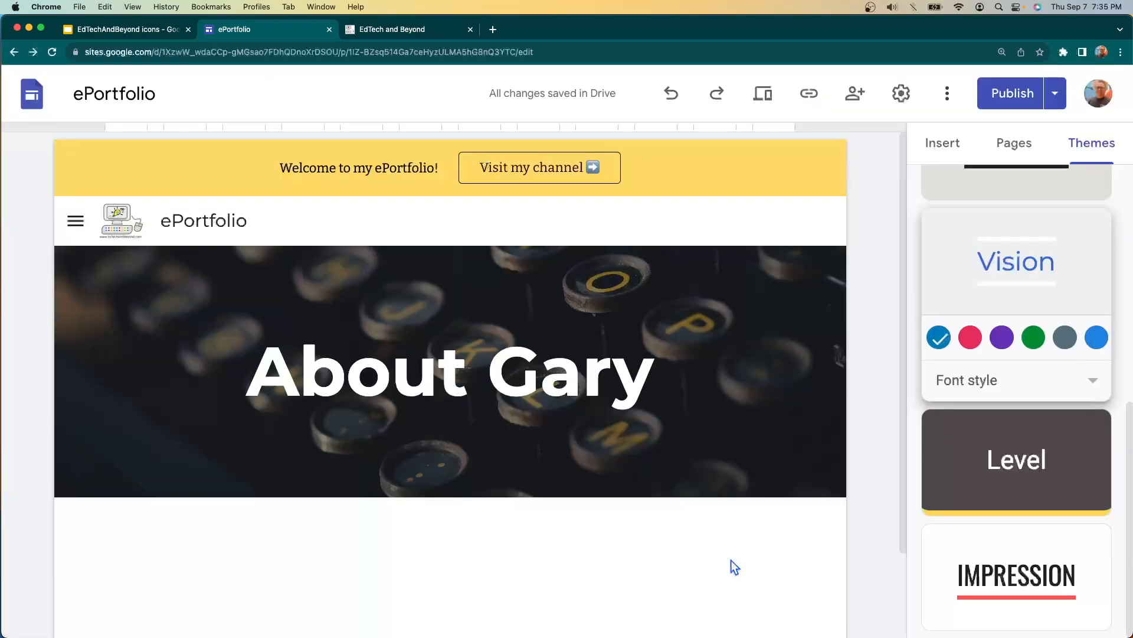